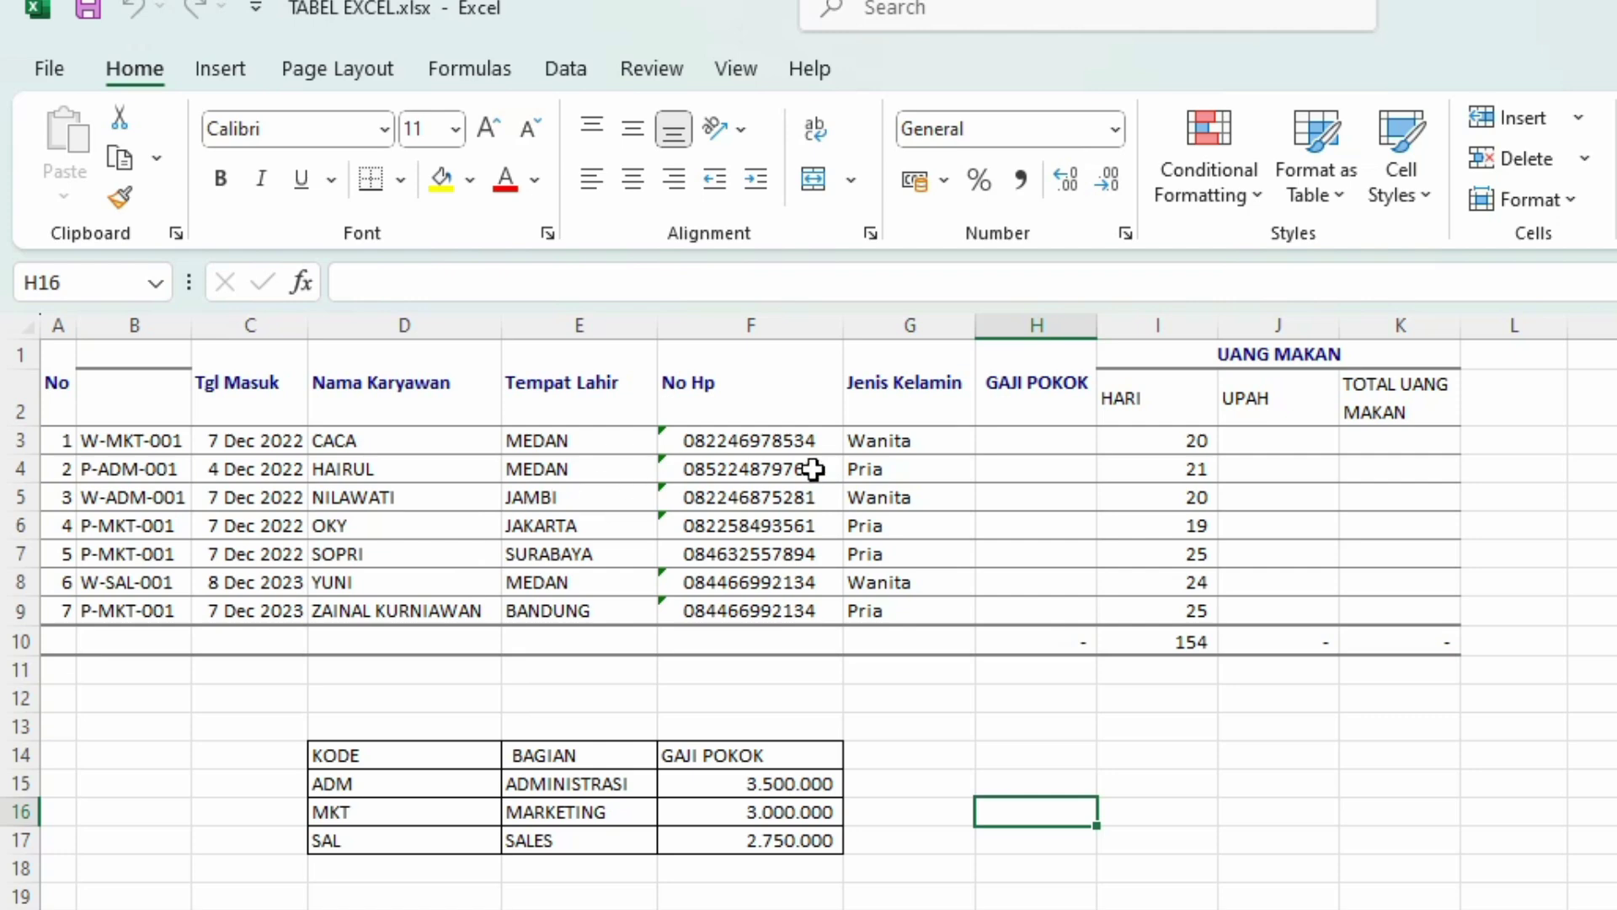
Step: Clear the Jenis Kelamin values in G3:G9
{"action": "left_click", "coordinate": [884, 440]}
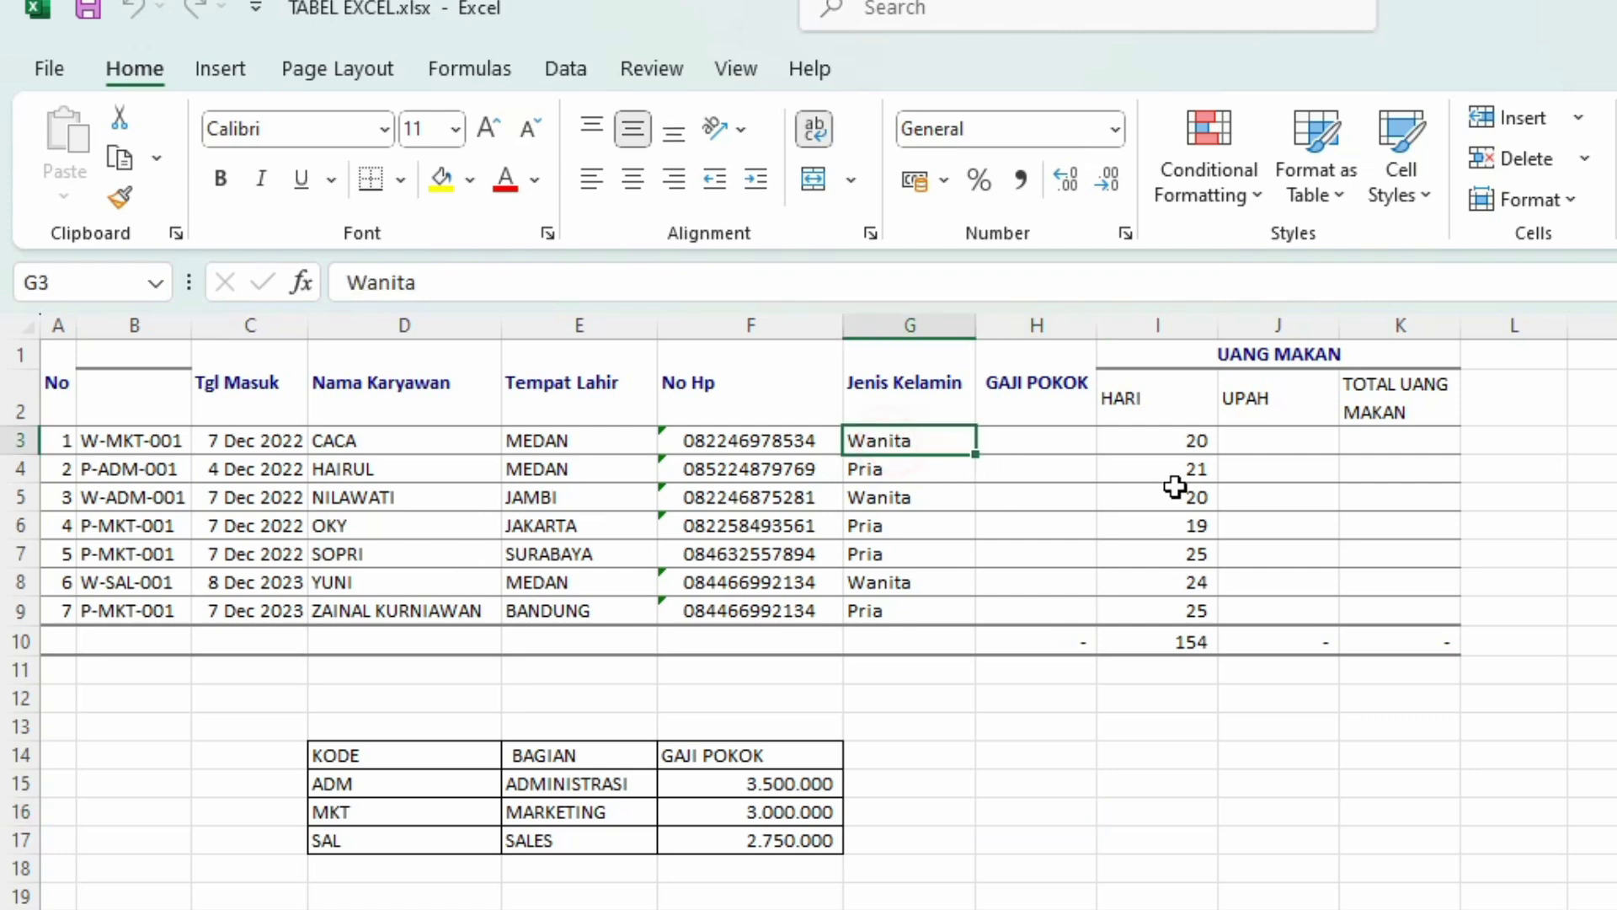
{"action": "key", "text": "shift+Down"}
{"action": "key", "text": "shift+Down"}
{"action": "key", "text": "shift+Down"}
{"action": "key", "text": "shift+Down"}
{"action": "key", "text": "shift+Down"}
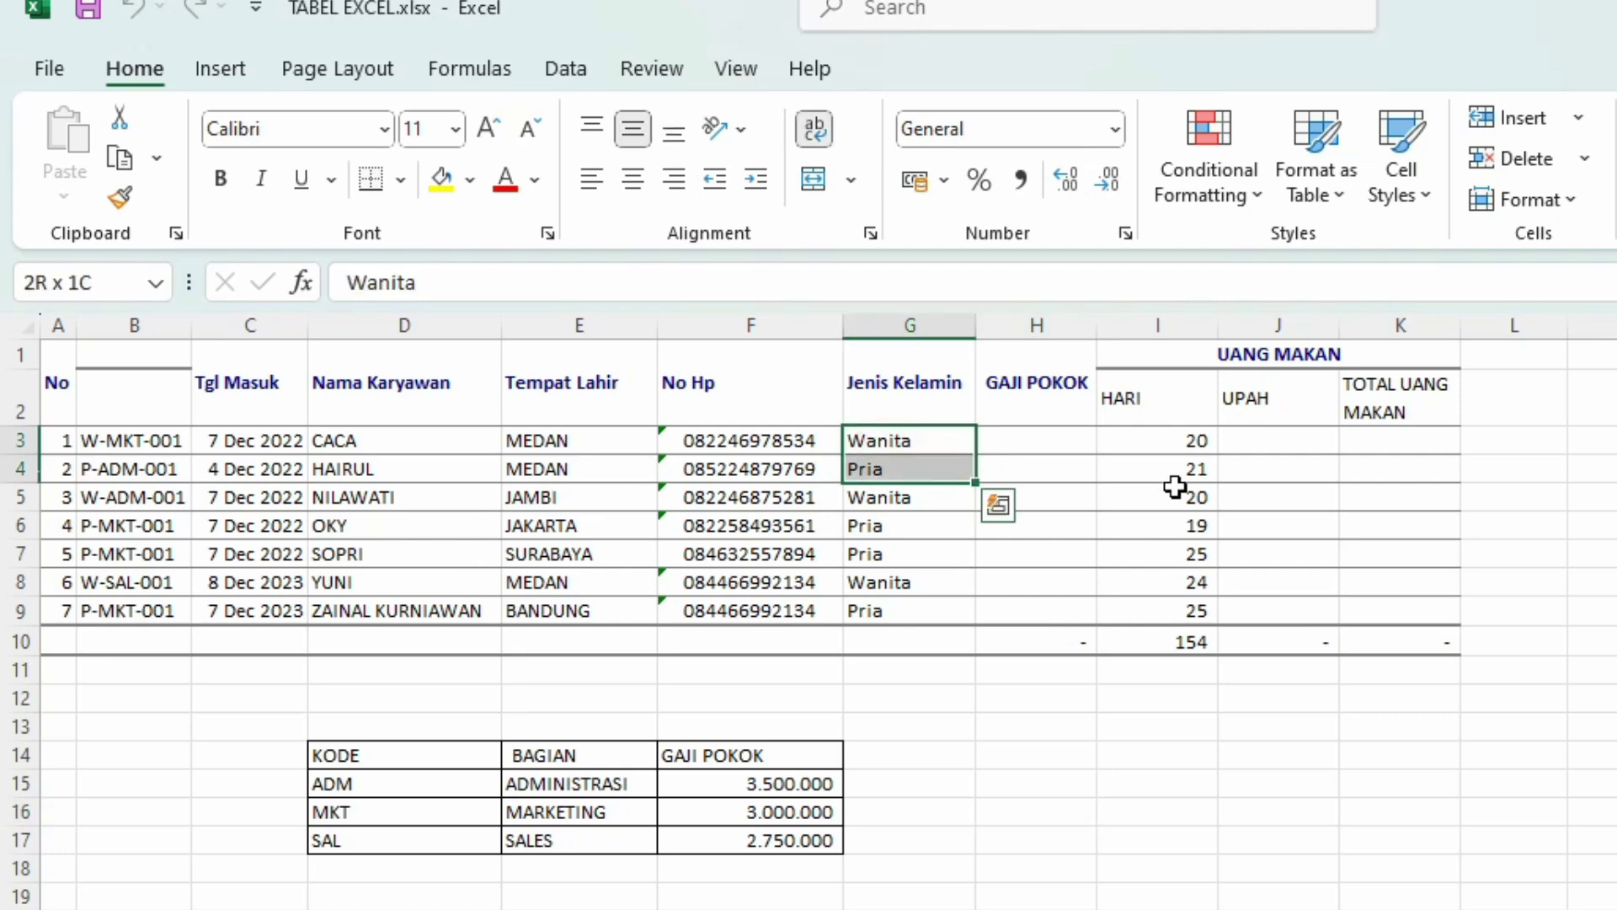
{"action": "key", "text": "shift+Down"}
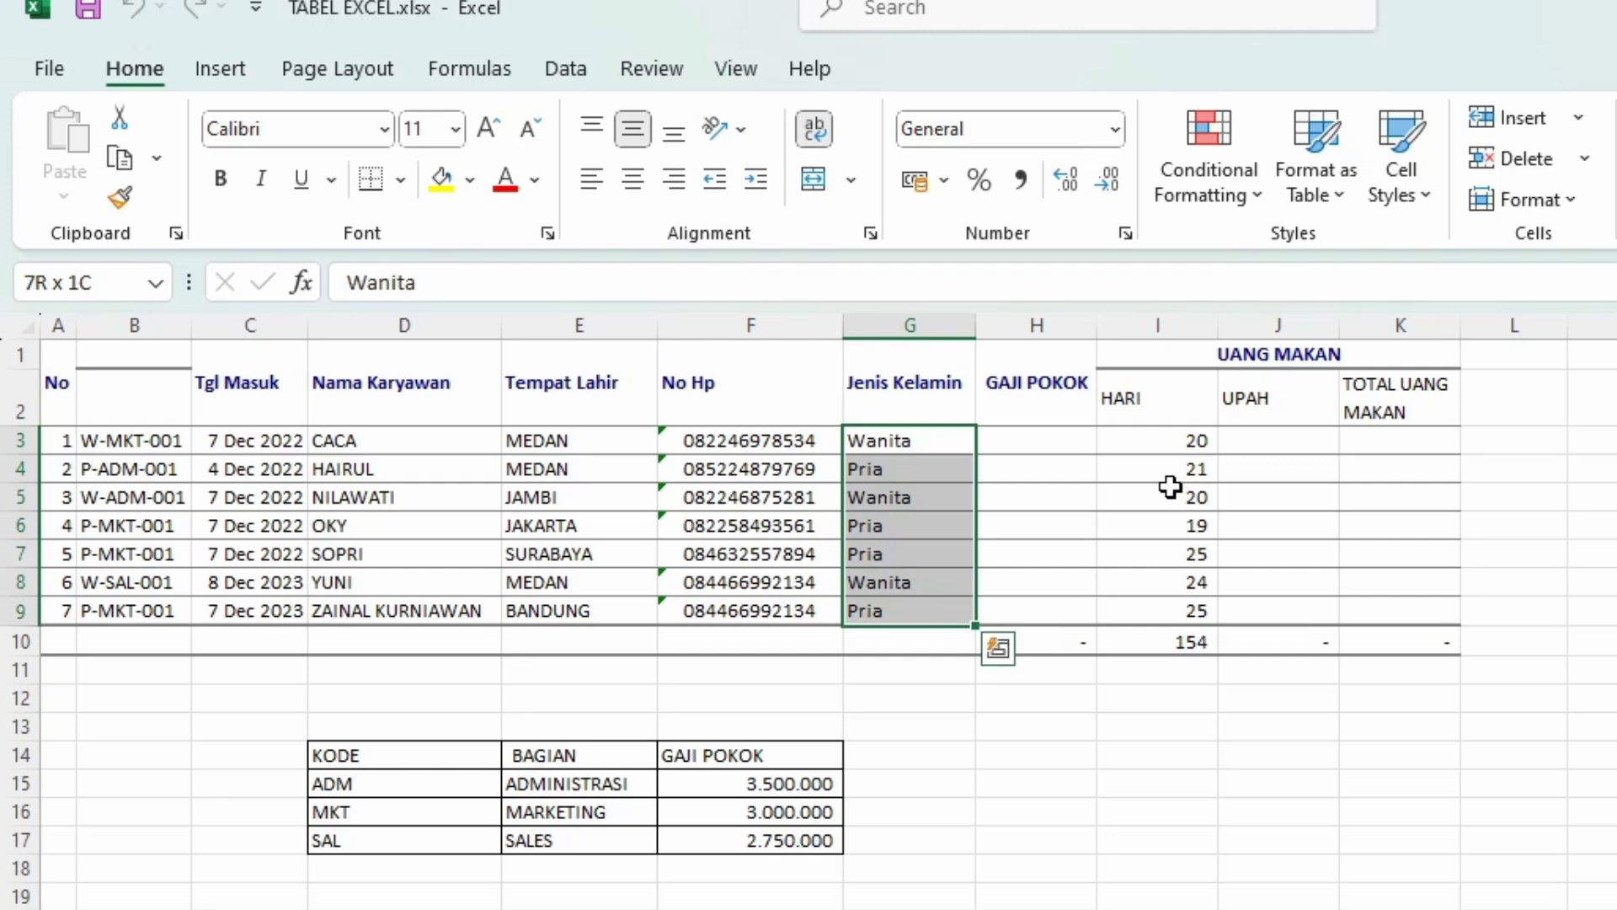
{"action": "key", "text": "Delete"}
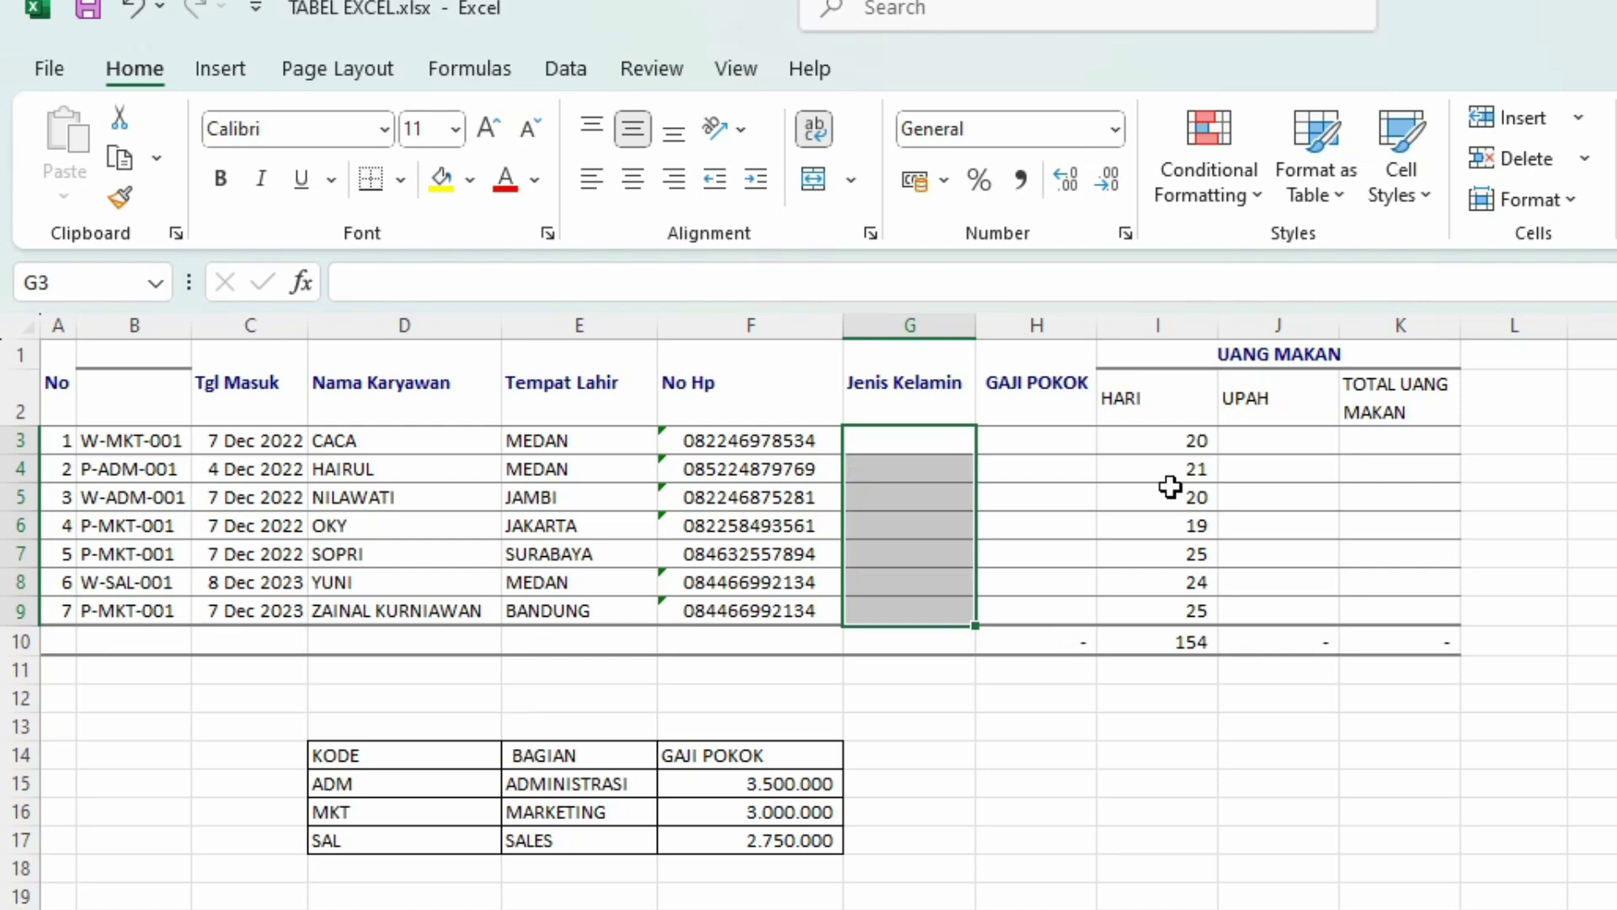
Step: Enter NIK as the header in B2 and center it
{"action": "left_click", "coordinate": [117, 403]}
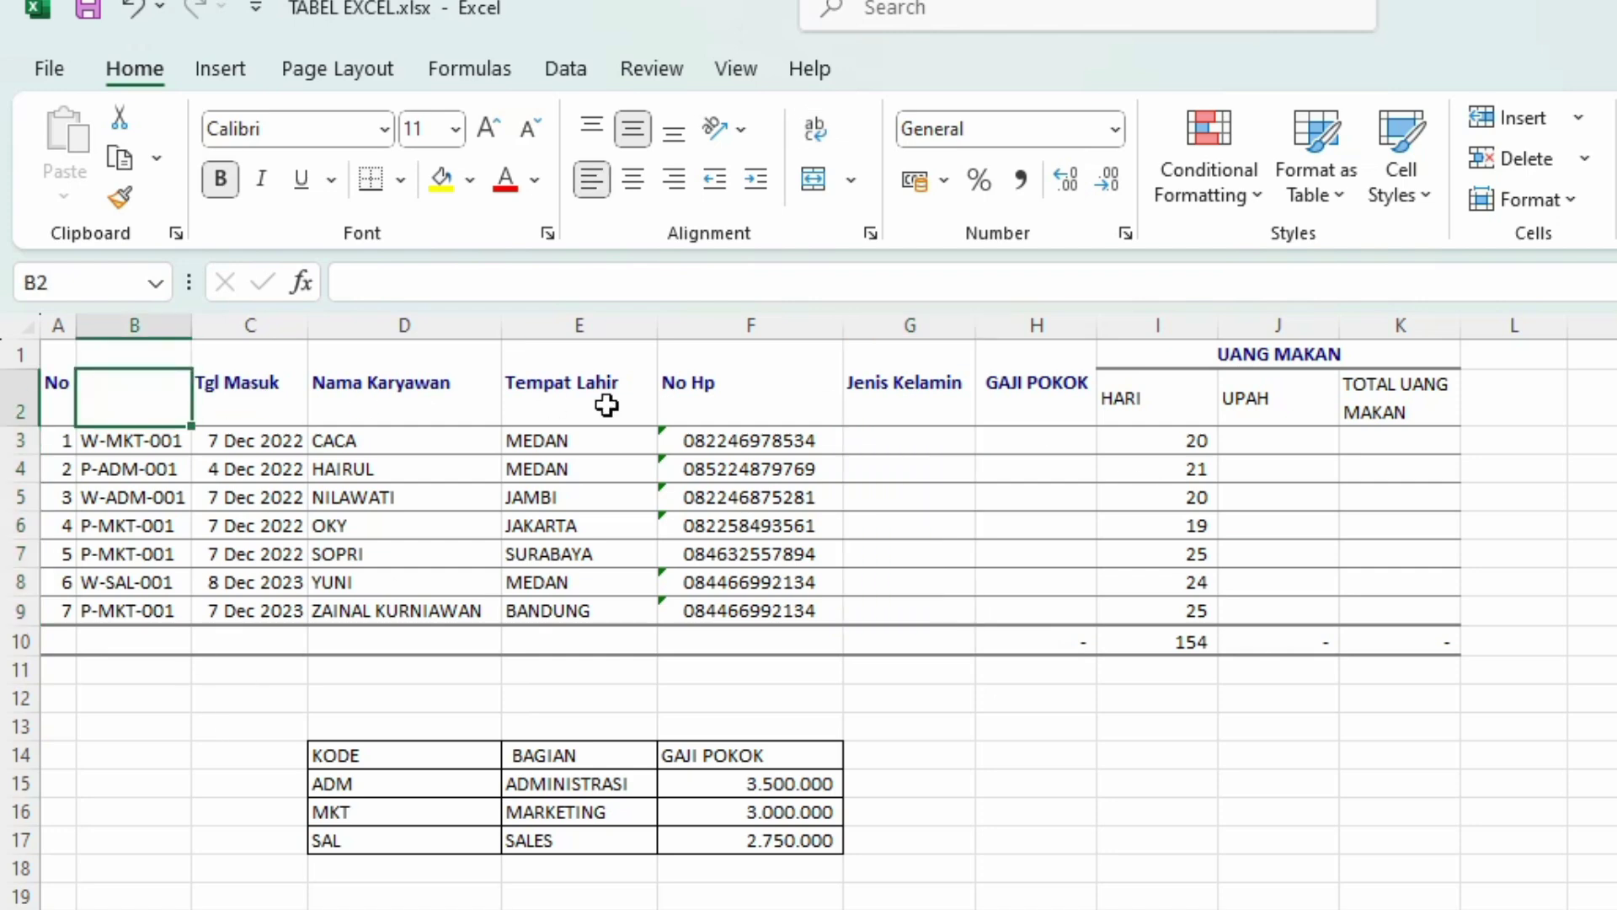
{"action": "type", "text": "ni"}
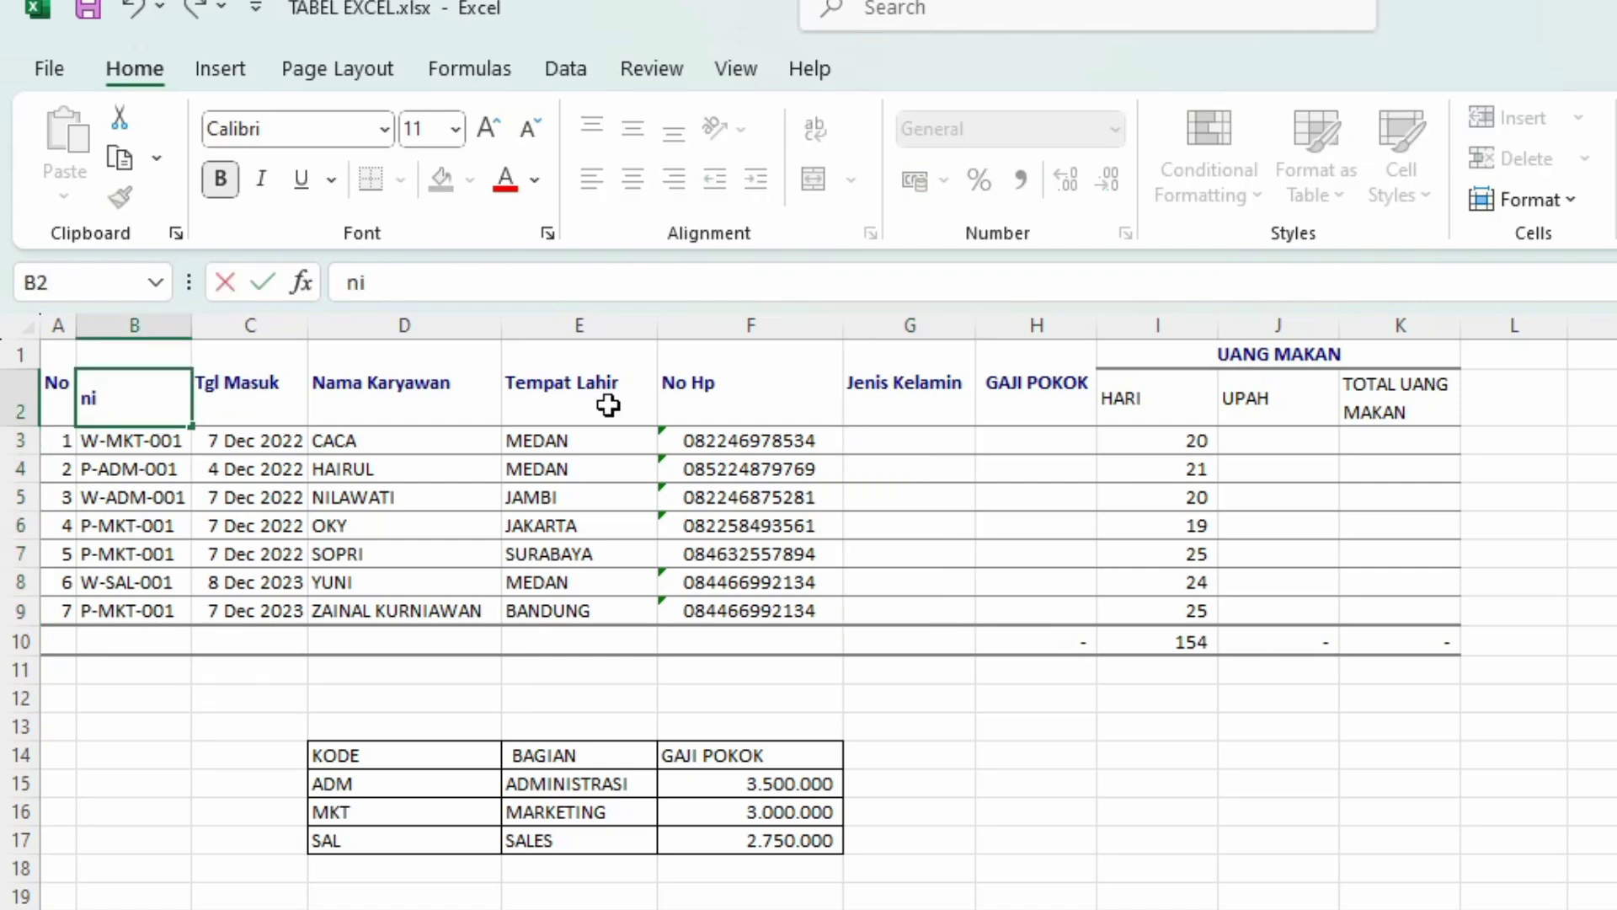
{"action": "key", "text": "BackSpace"}
{"action": "key", "text": "BackSpace"}
{"action": "type", "text": "NIK"}
{"action": "key", "text": "Return"}
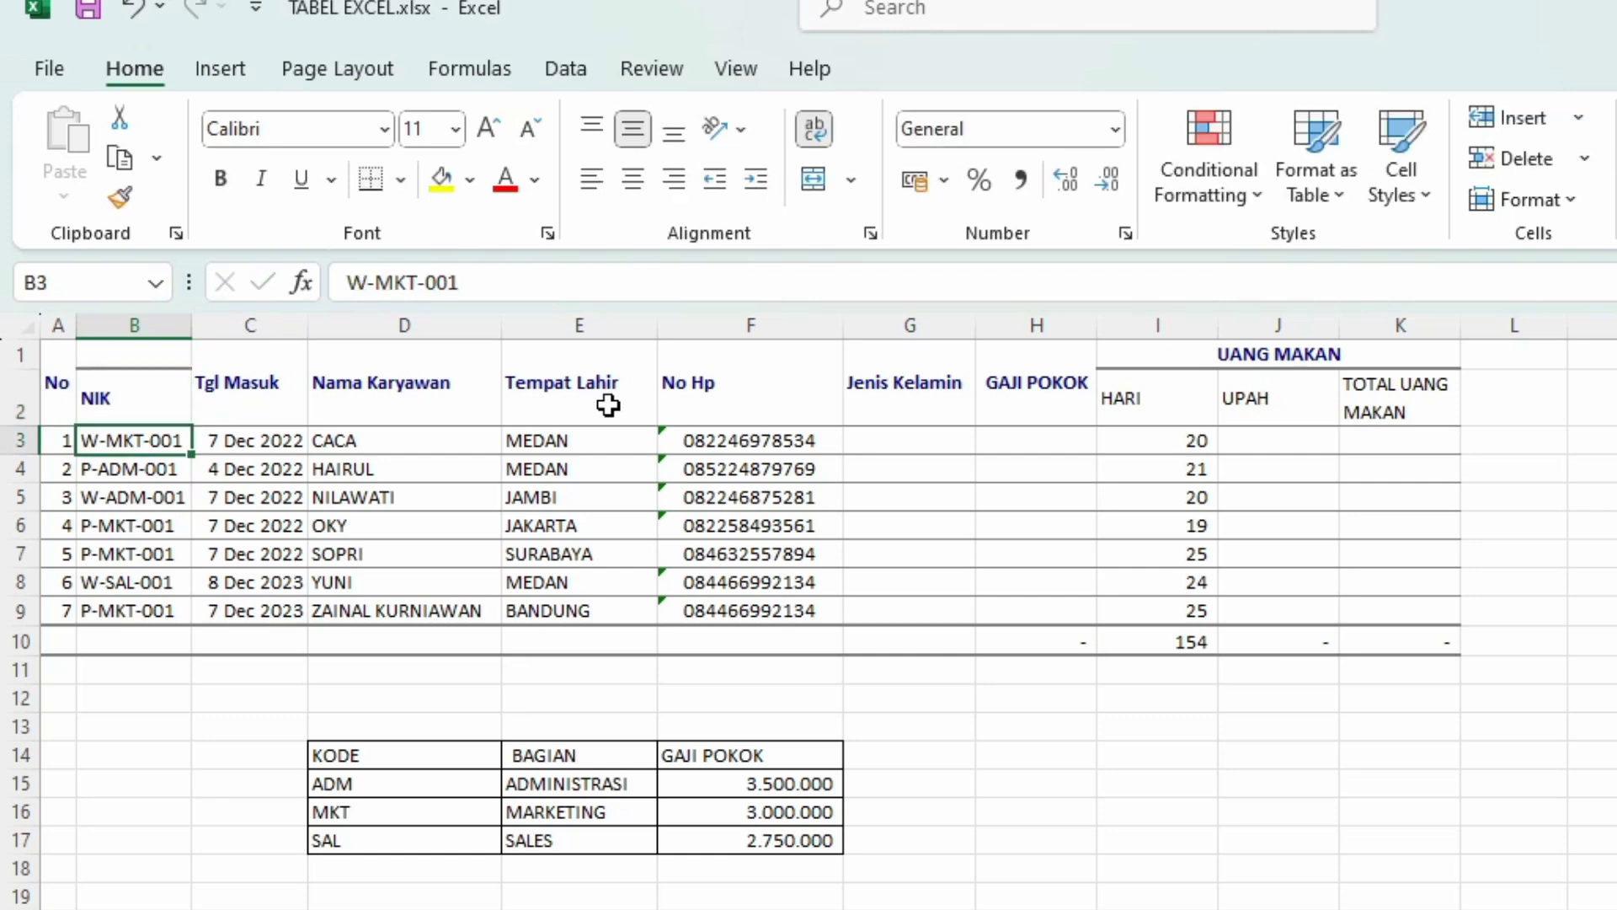
{"action": "left_click", "coordinate": [163, 375]}
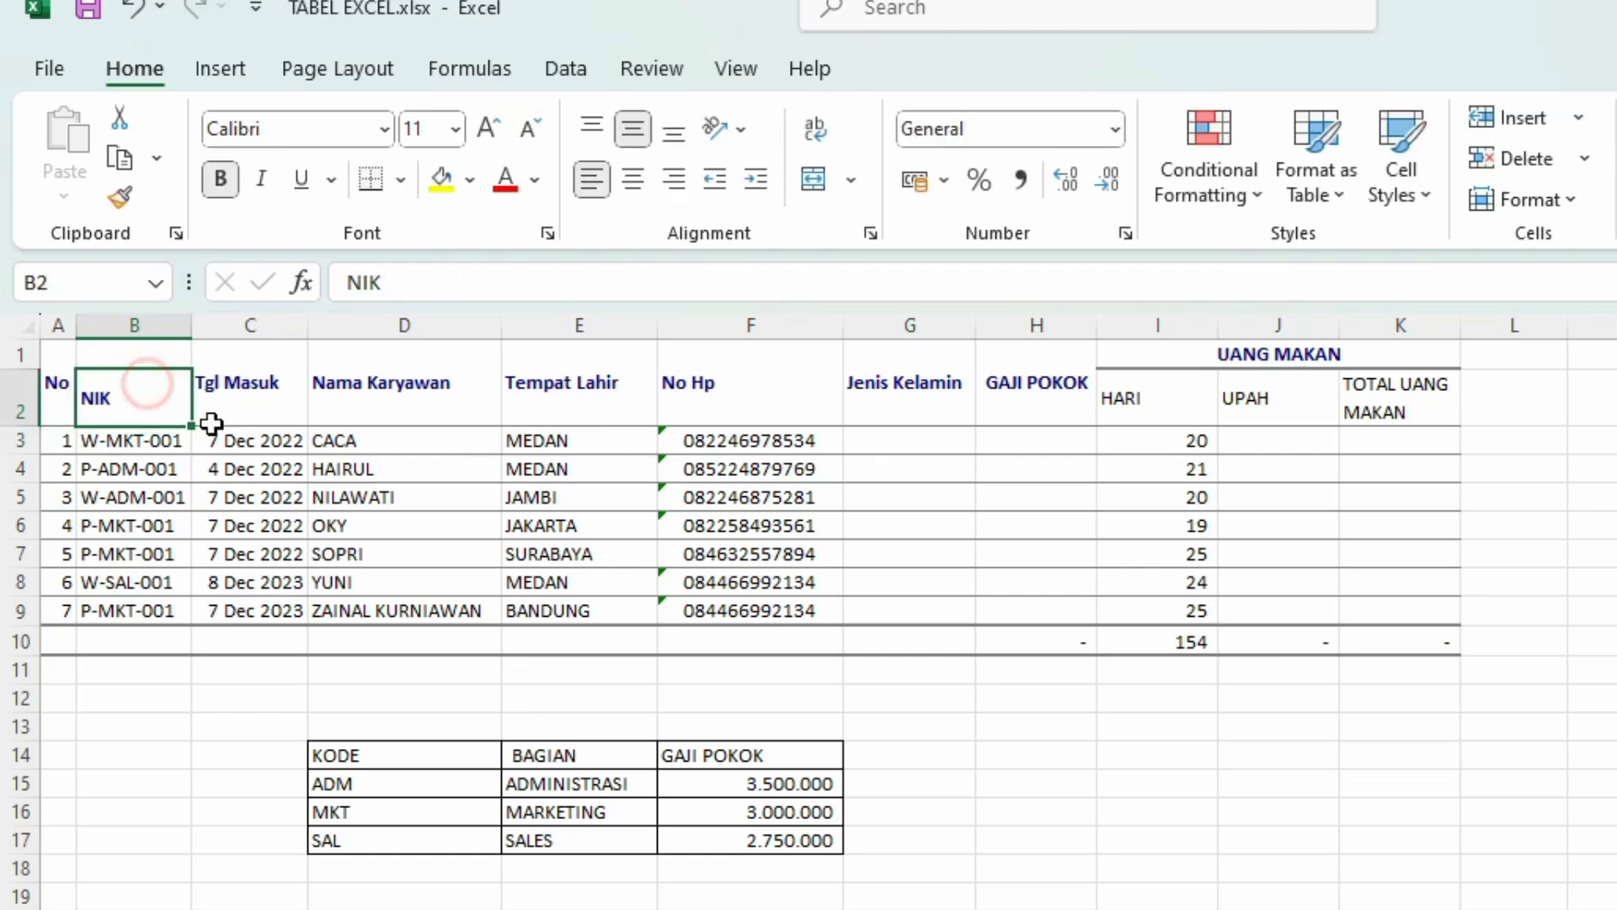
{"action": "left_click", "coordinate": [637, 180]}
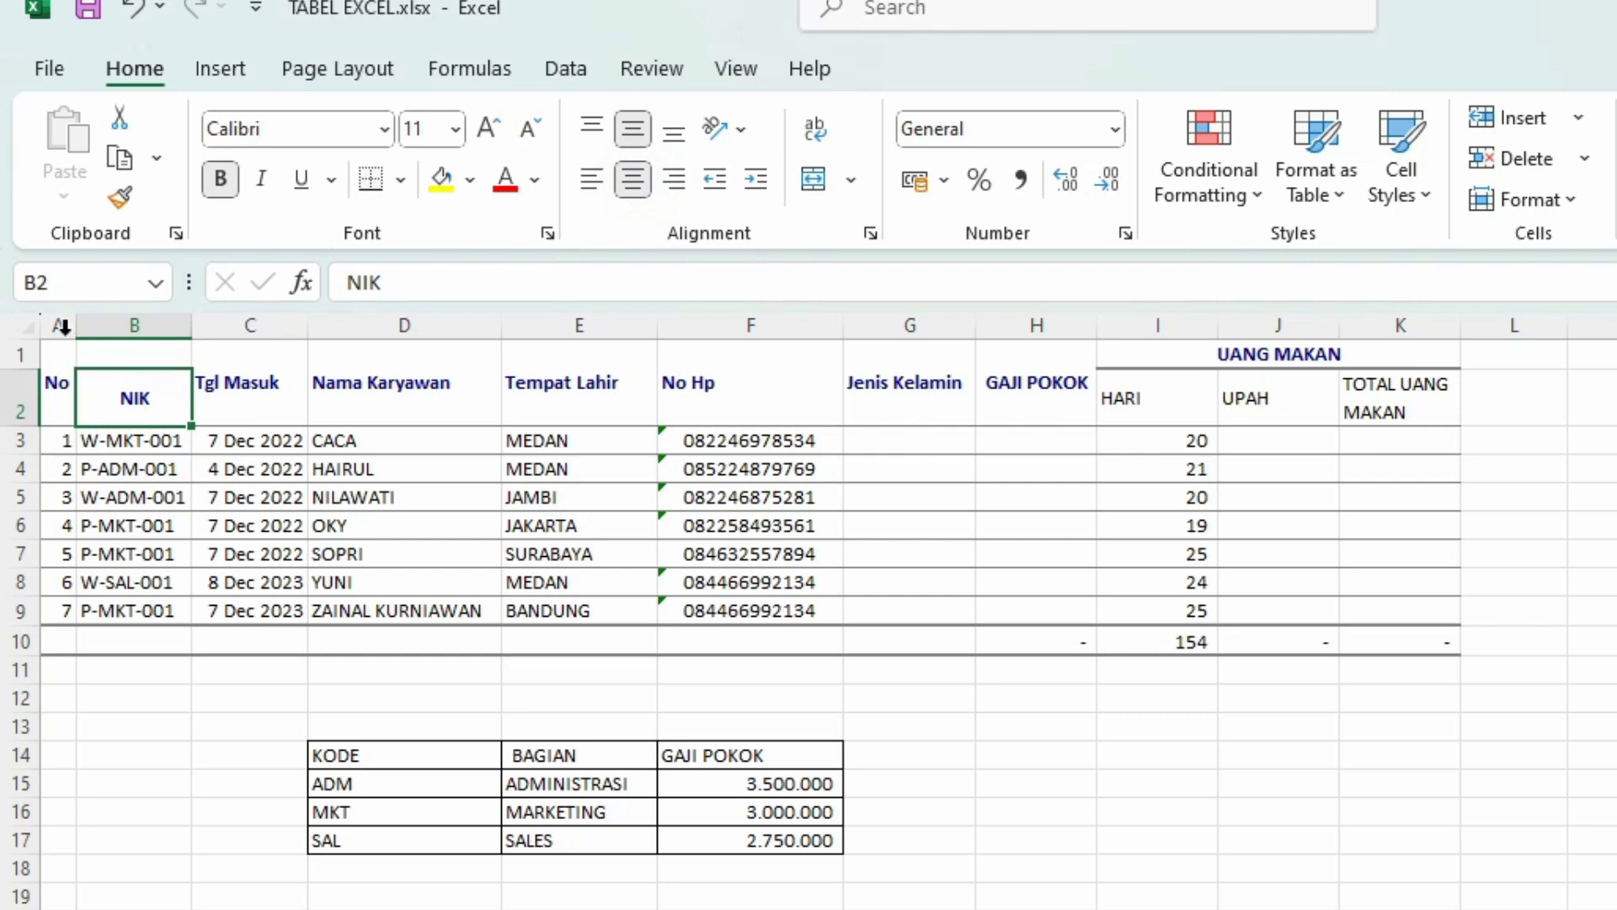
Step: Merge and center B1:B2 so the NIK header spans both header rows
{"action": "left_click", "coordinate": [57, 383]}
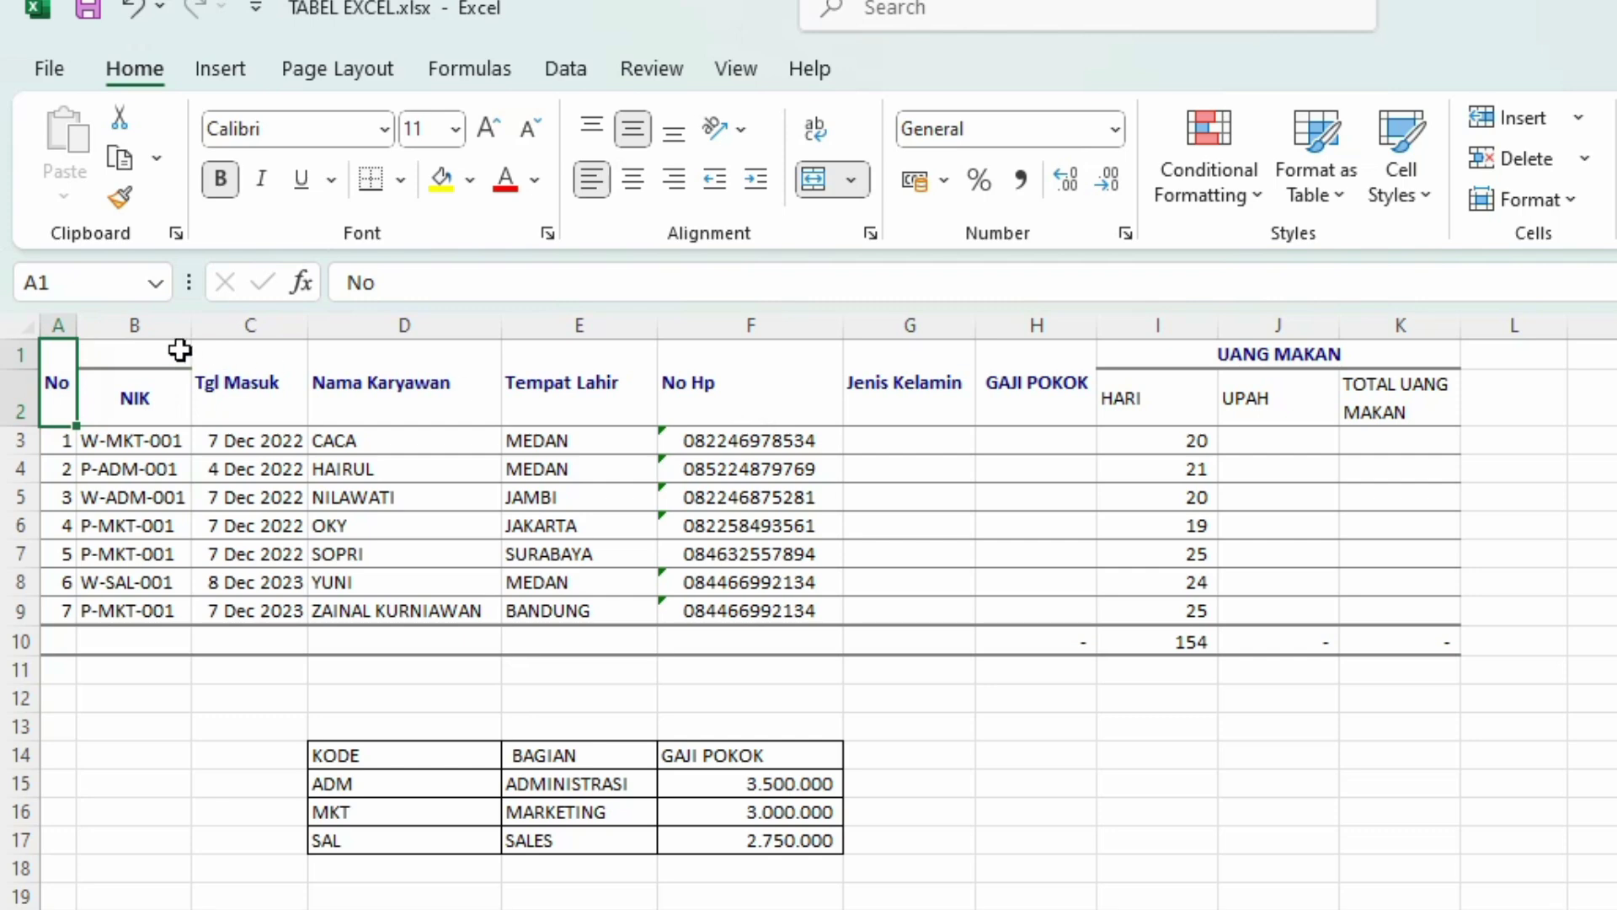
{"action": "left_click_drag", "start_coordinate": [173, 350], "coordinate": [132, 417]}
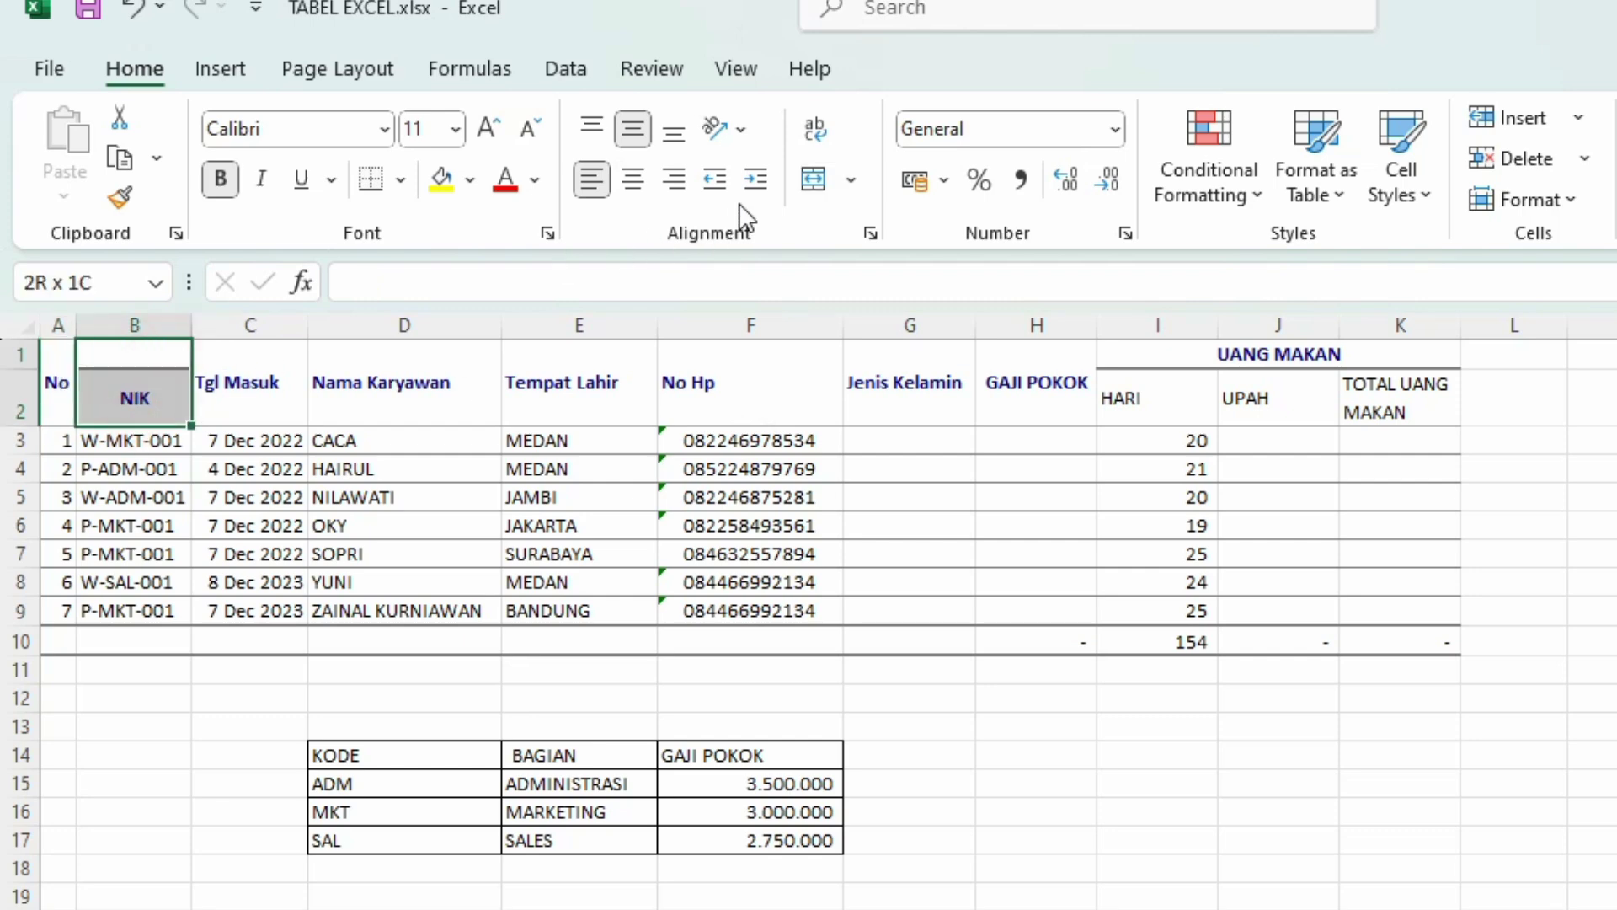
{"action": "left_click", "coordinate": [859, 180]}
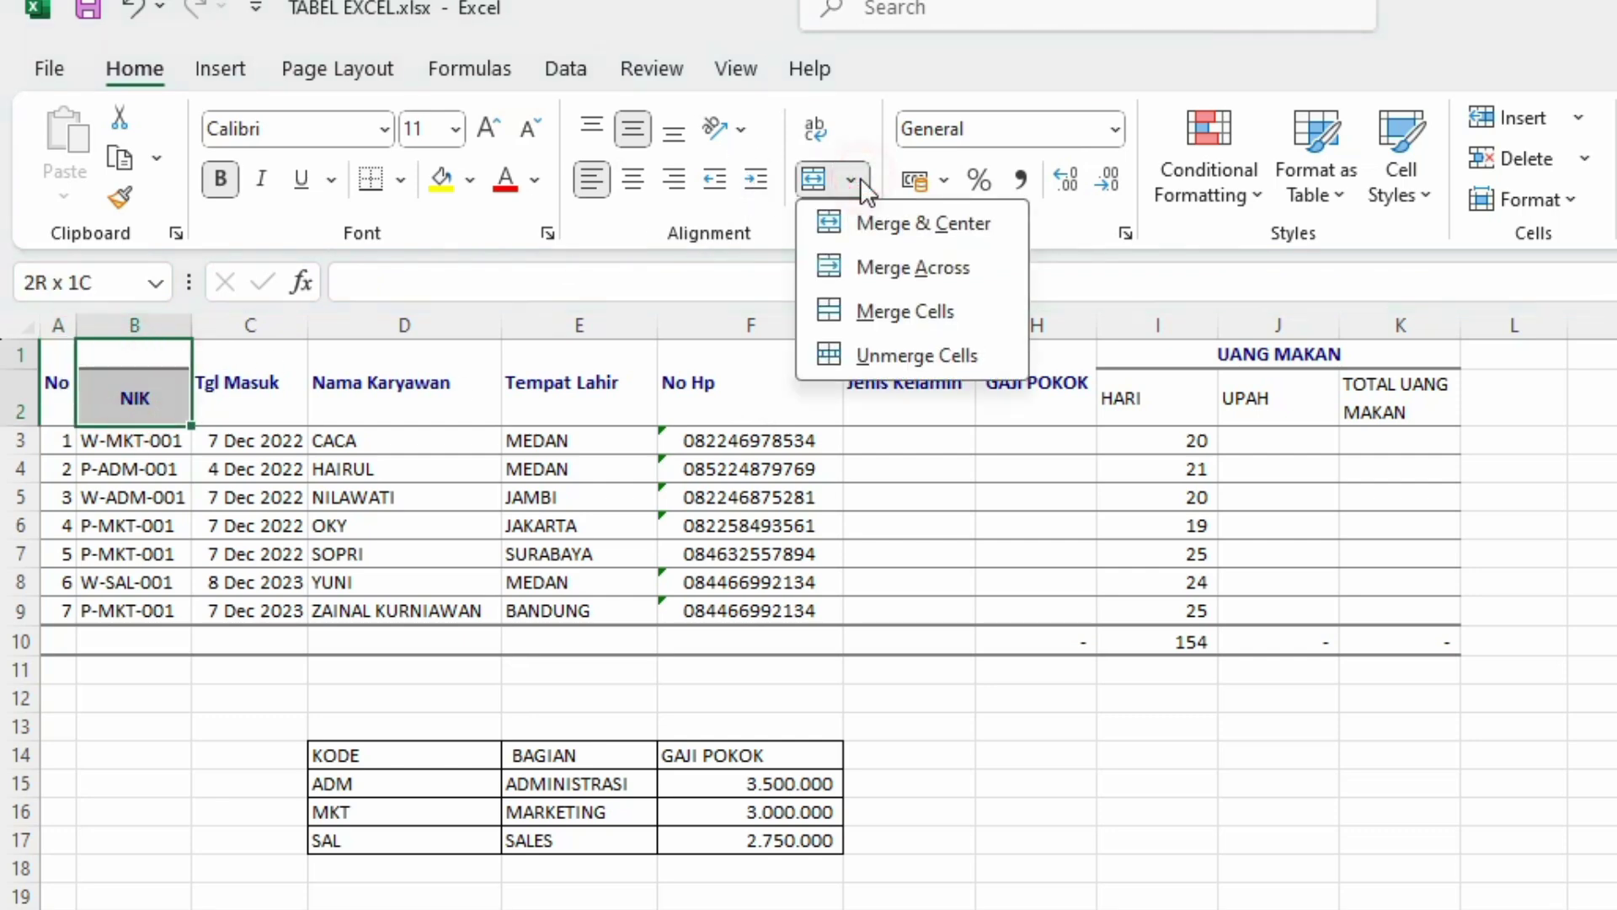
{"action": "left_click", "coordinate": [869, 220]}
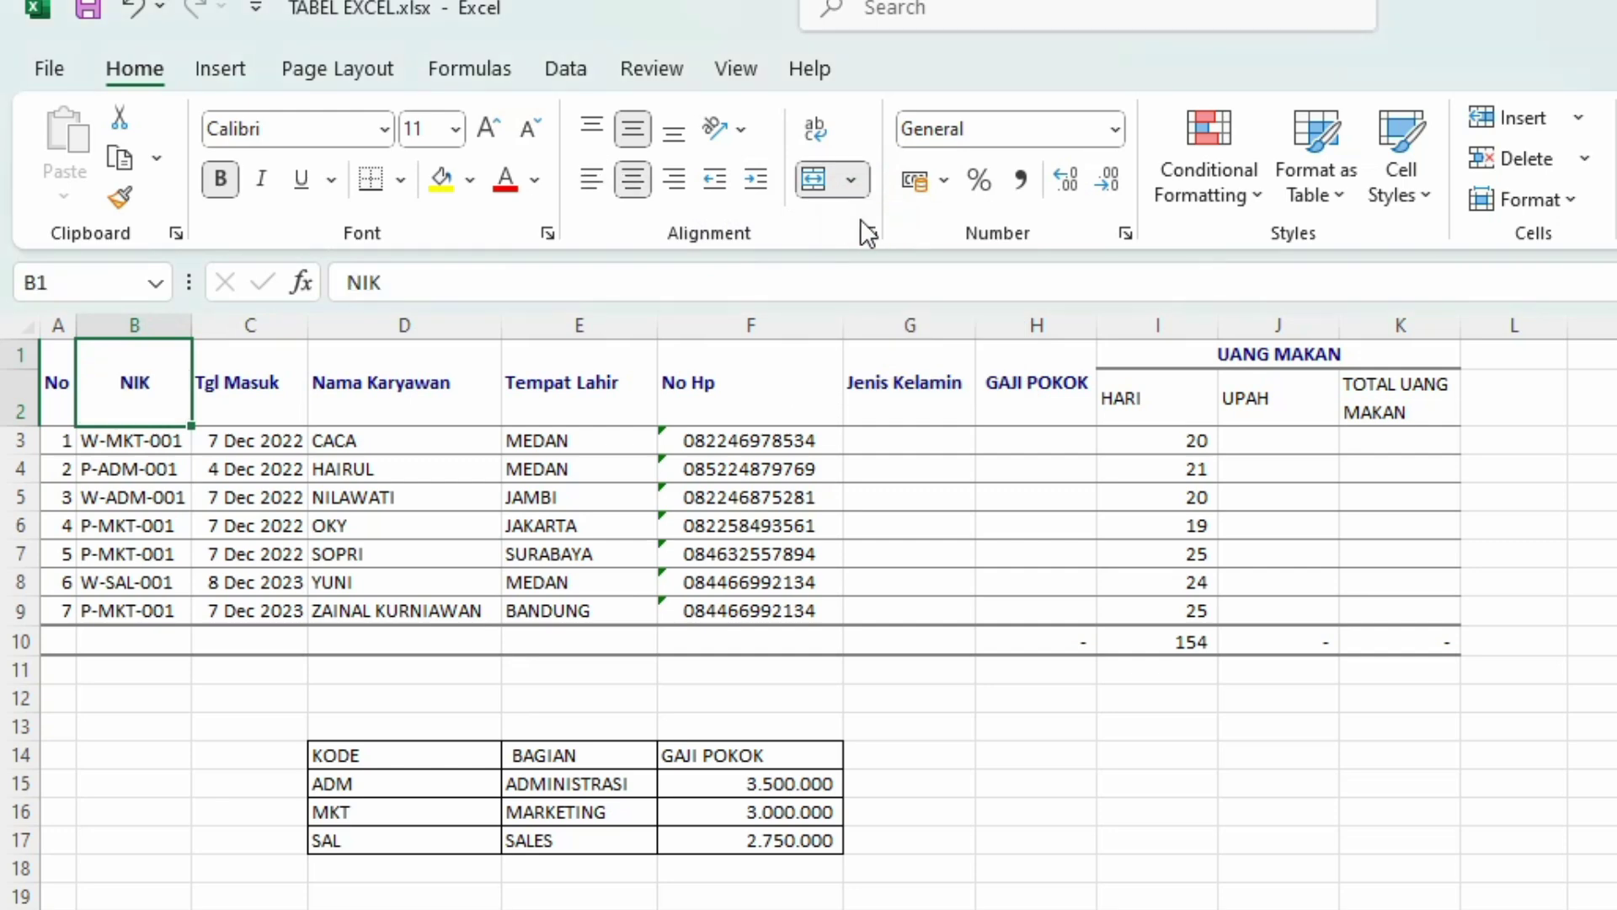
{"action": "left_click", "coordinate": [1357, 497]}
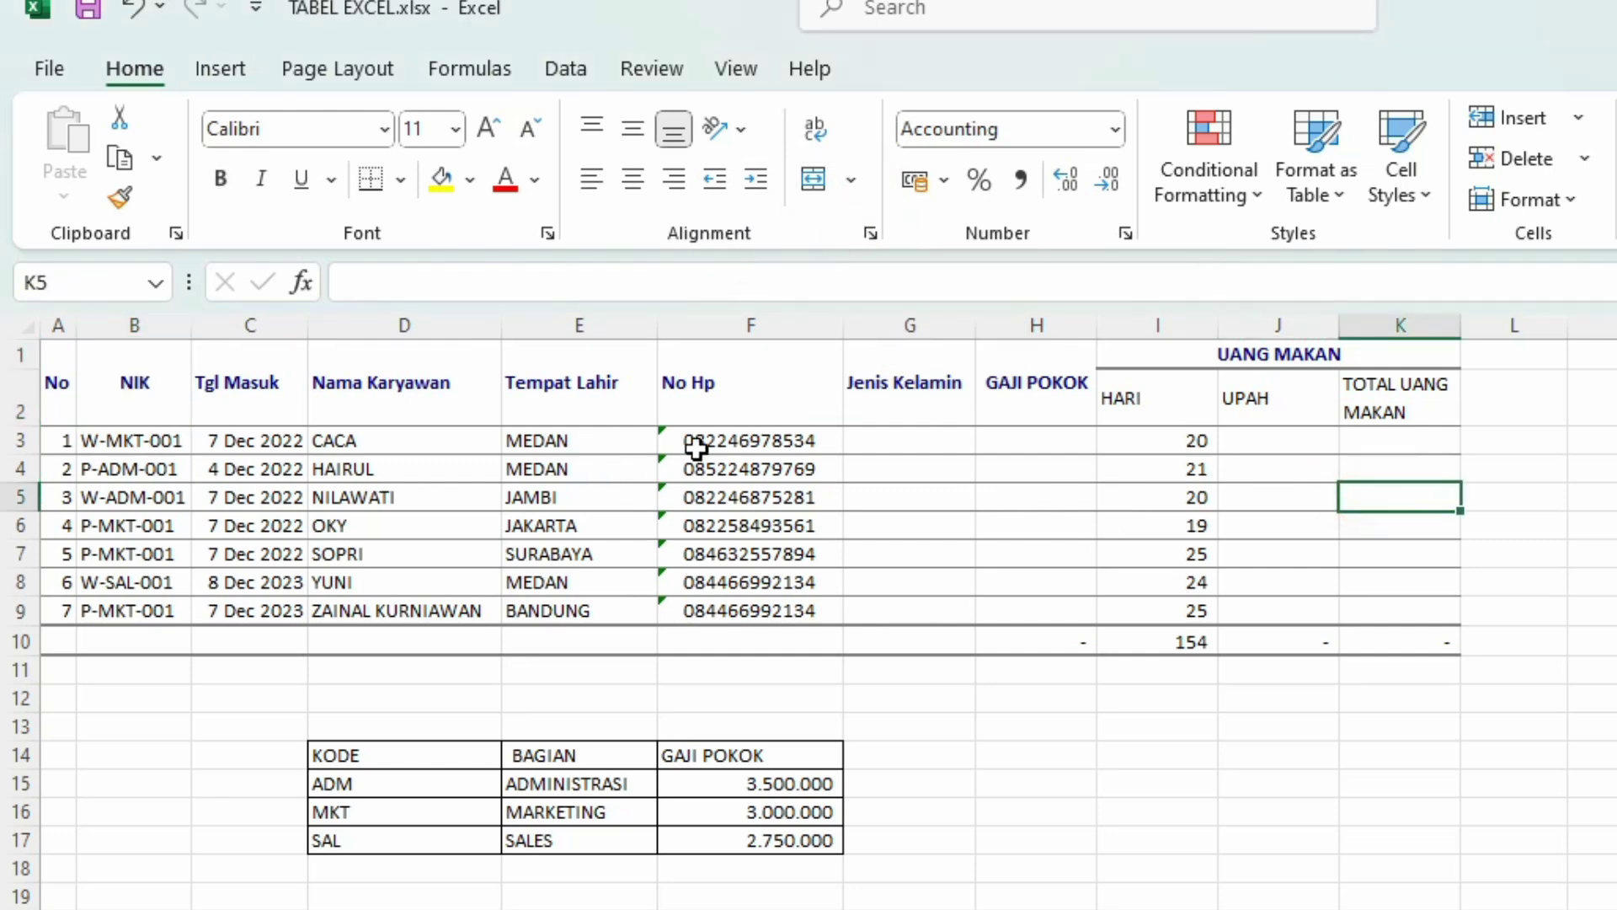
Step: Begin G3's gender formula as =IF(LEFT(B3;1) to test the NIK's first letter
{"action": "left_click", "coordinate": [905, 447]}
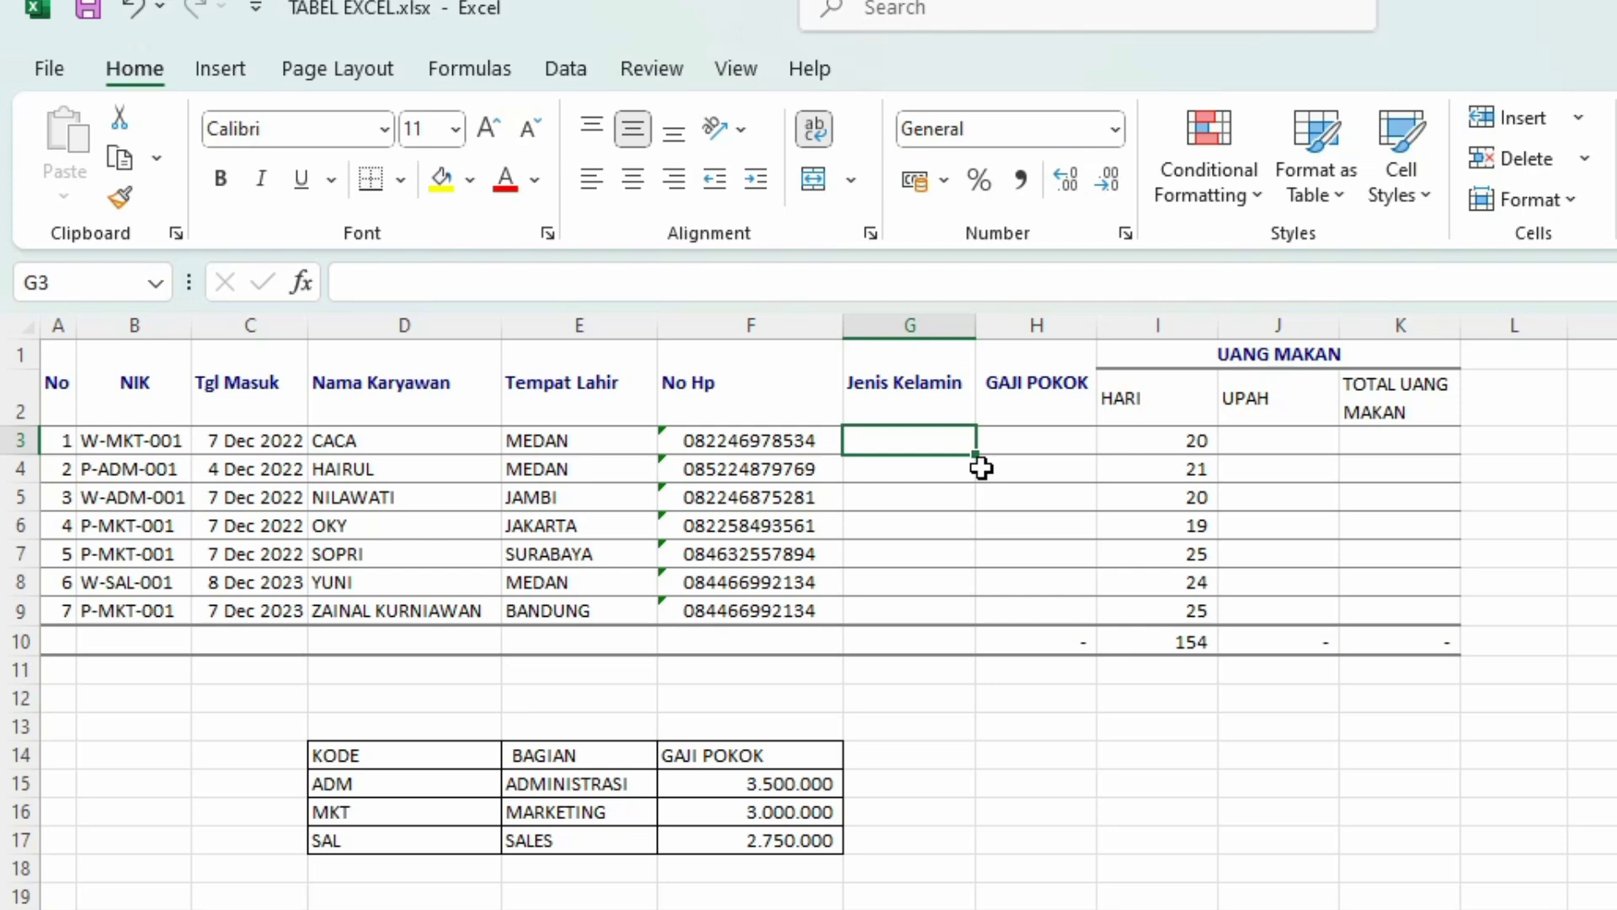
{"action": "type", "text": "="}
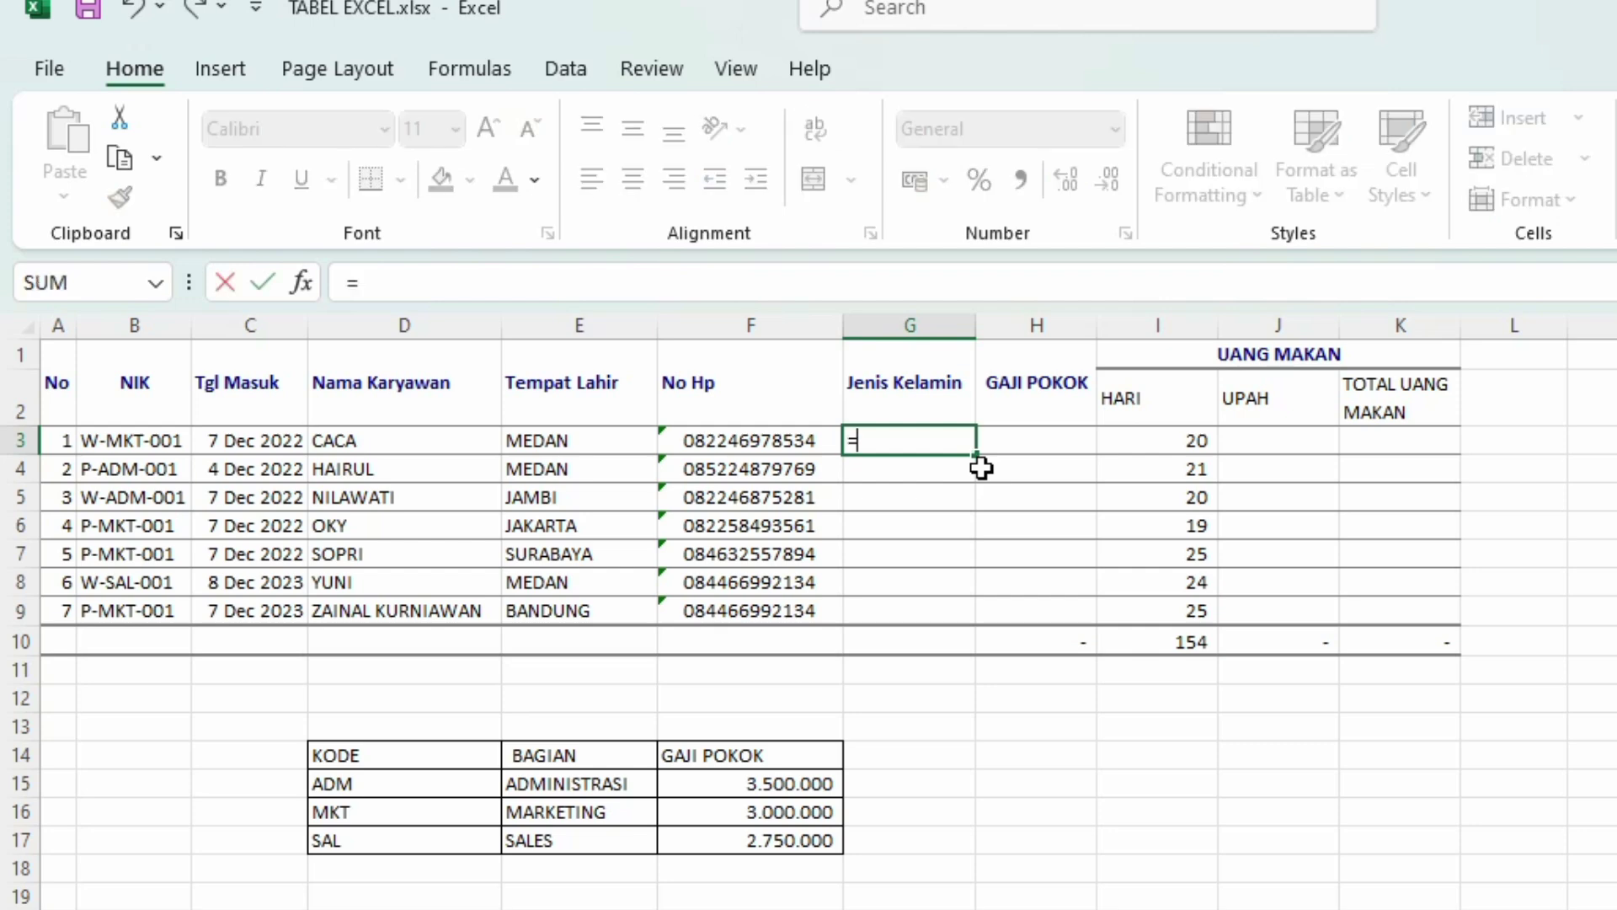
{"action": "type", "text": "IF"}
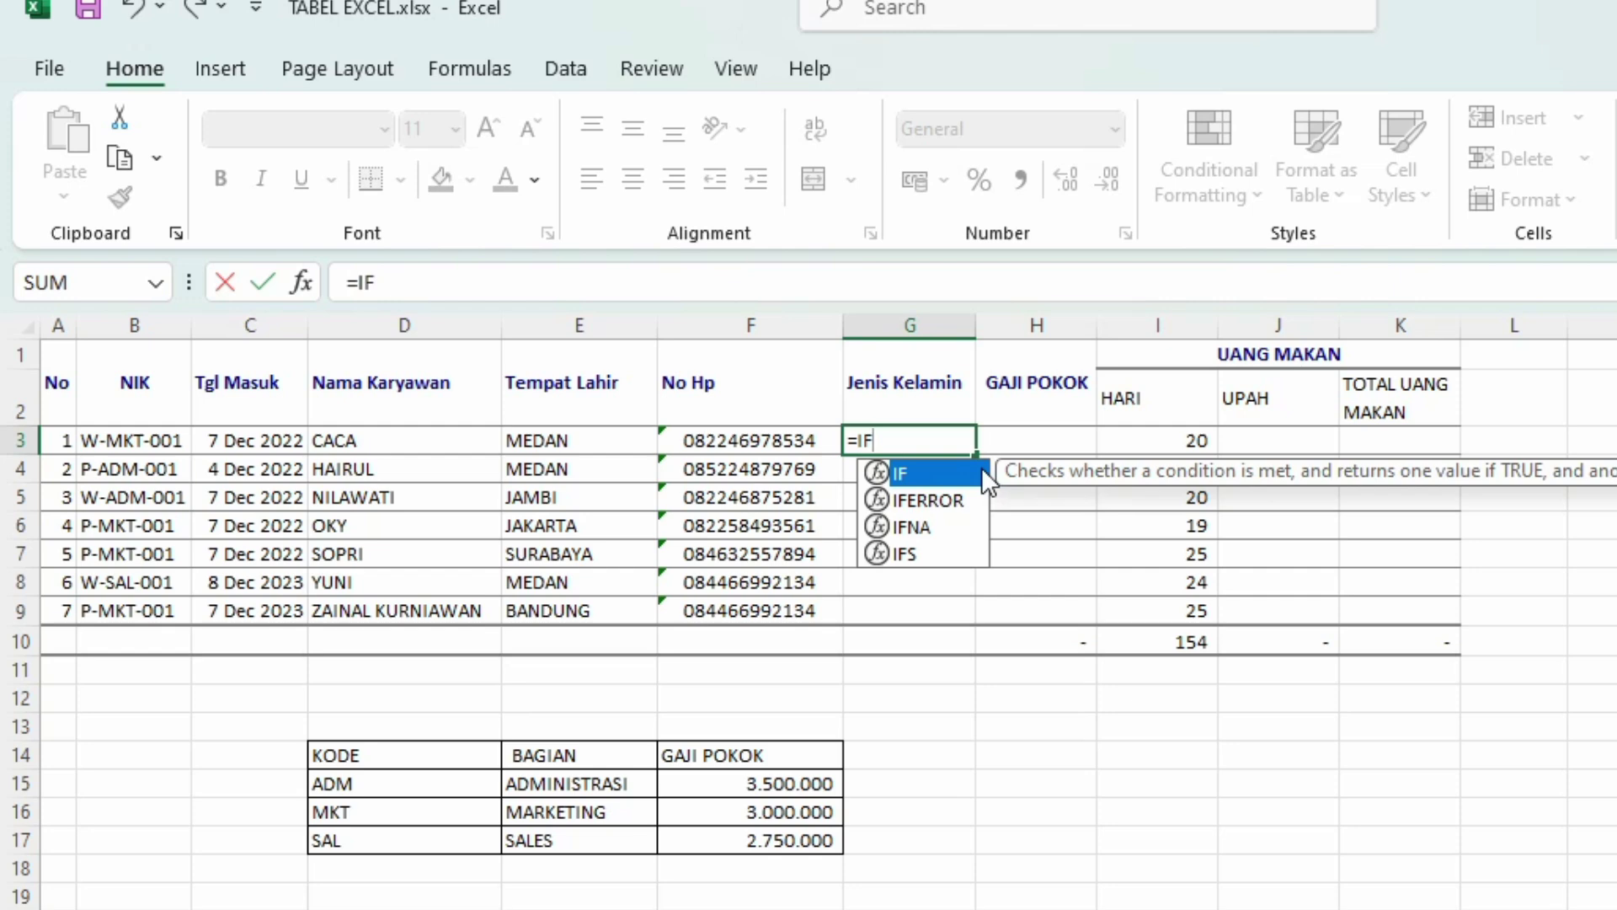
{"action": "double_click", "coordinate": [982, 470]}
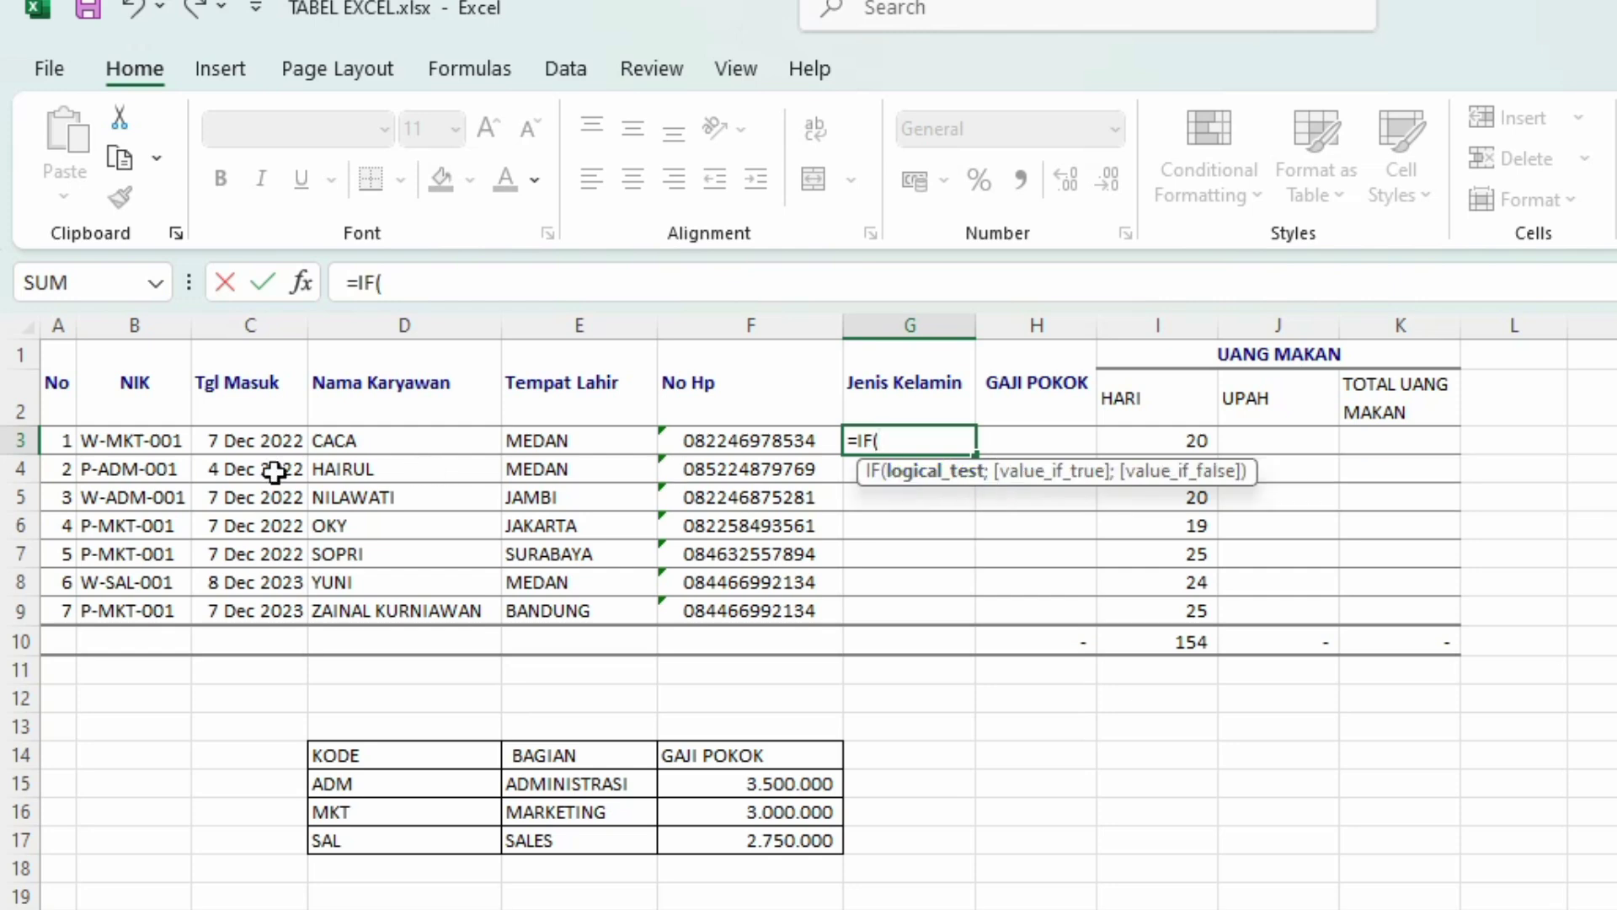
{"action": "left_click", "coordinate": [137, 440]}
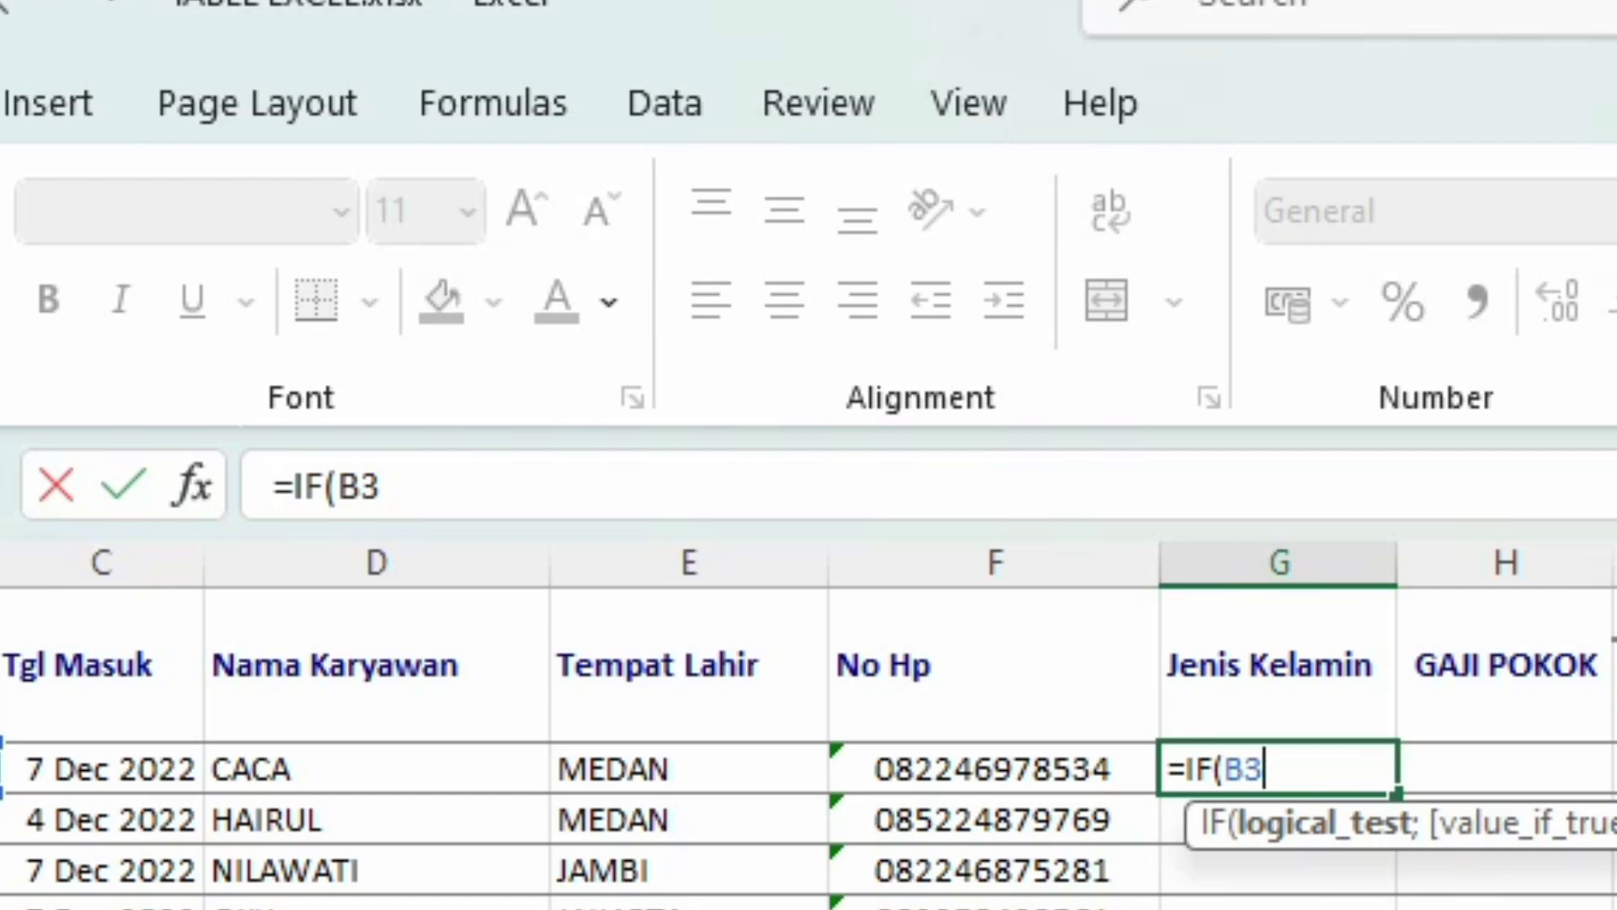
{"action": "key", "text": "BackSpace"}
{"action": "key", "text": "BackSpace"}
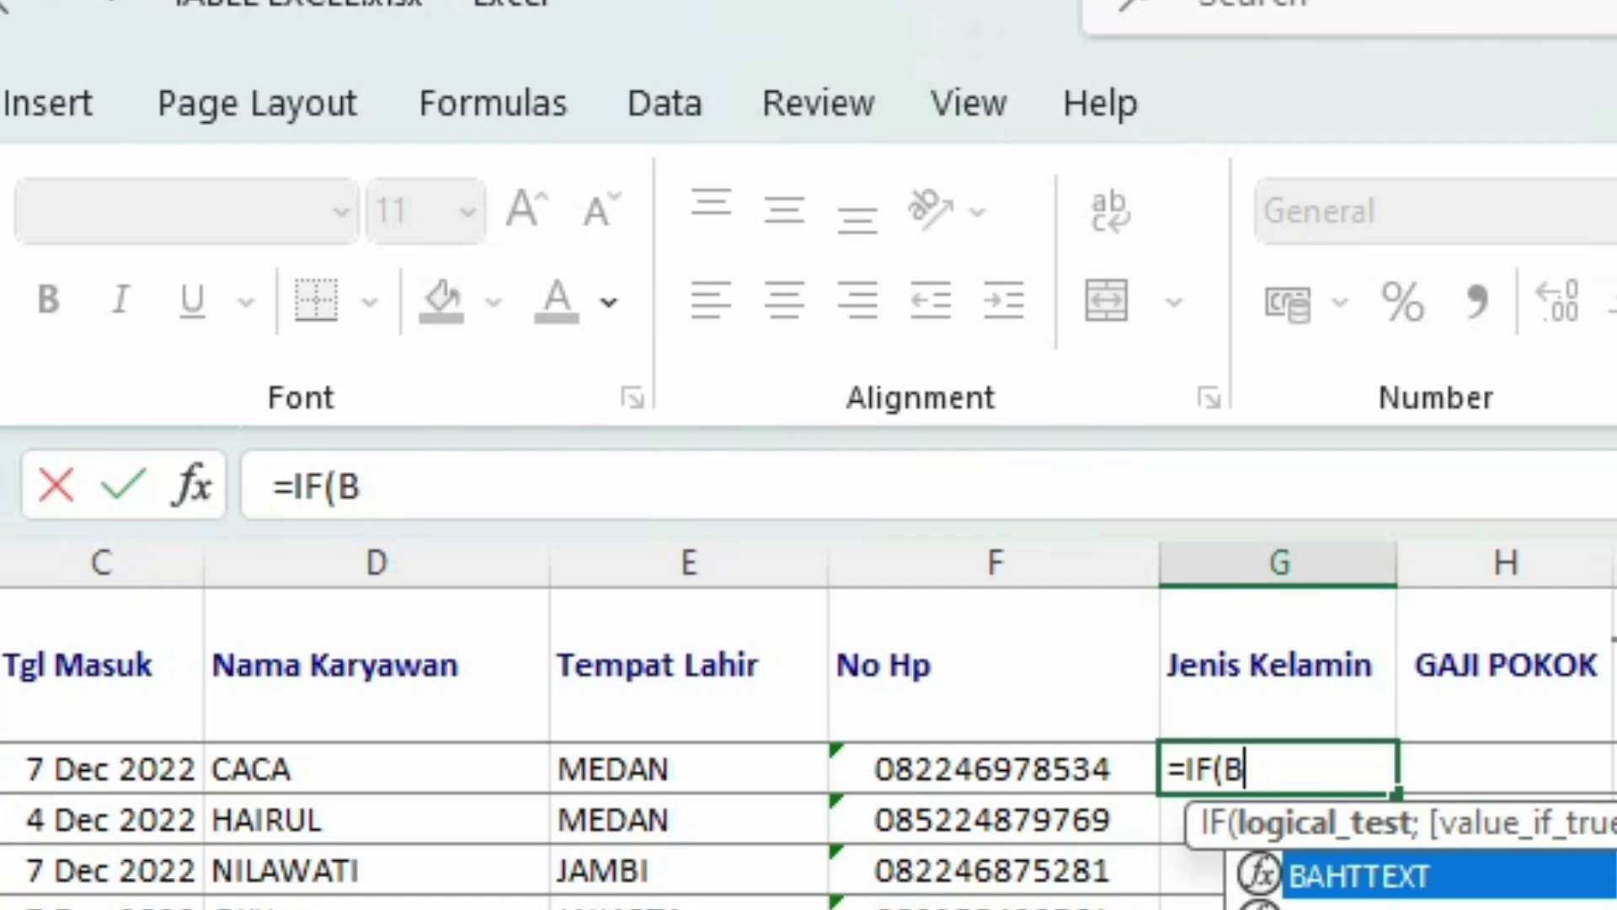
{"action": "type", "text": "LEFT("}
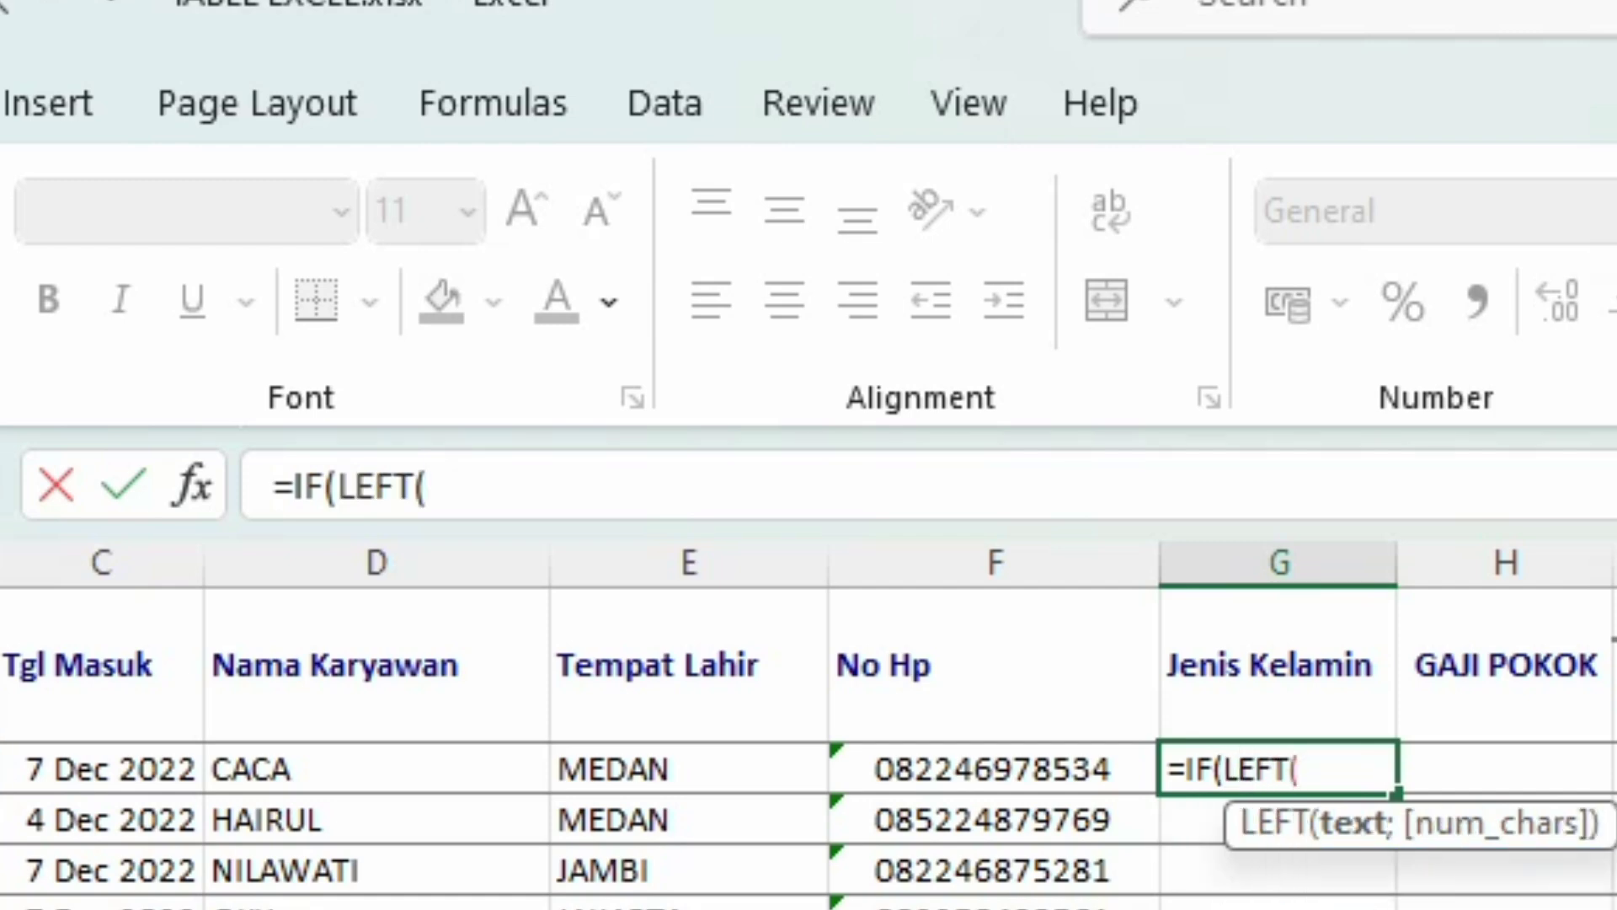
{"action": "type", "text": "B3"}
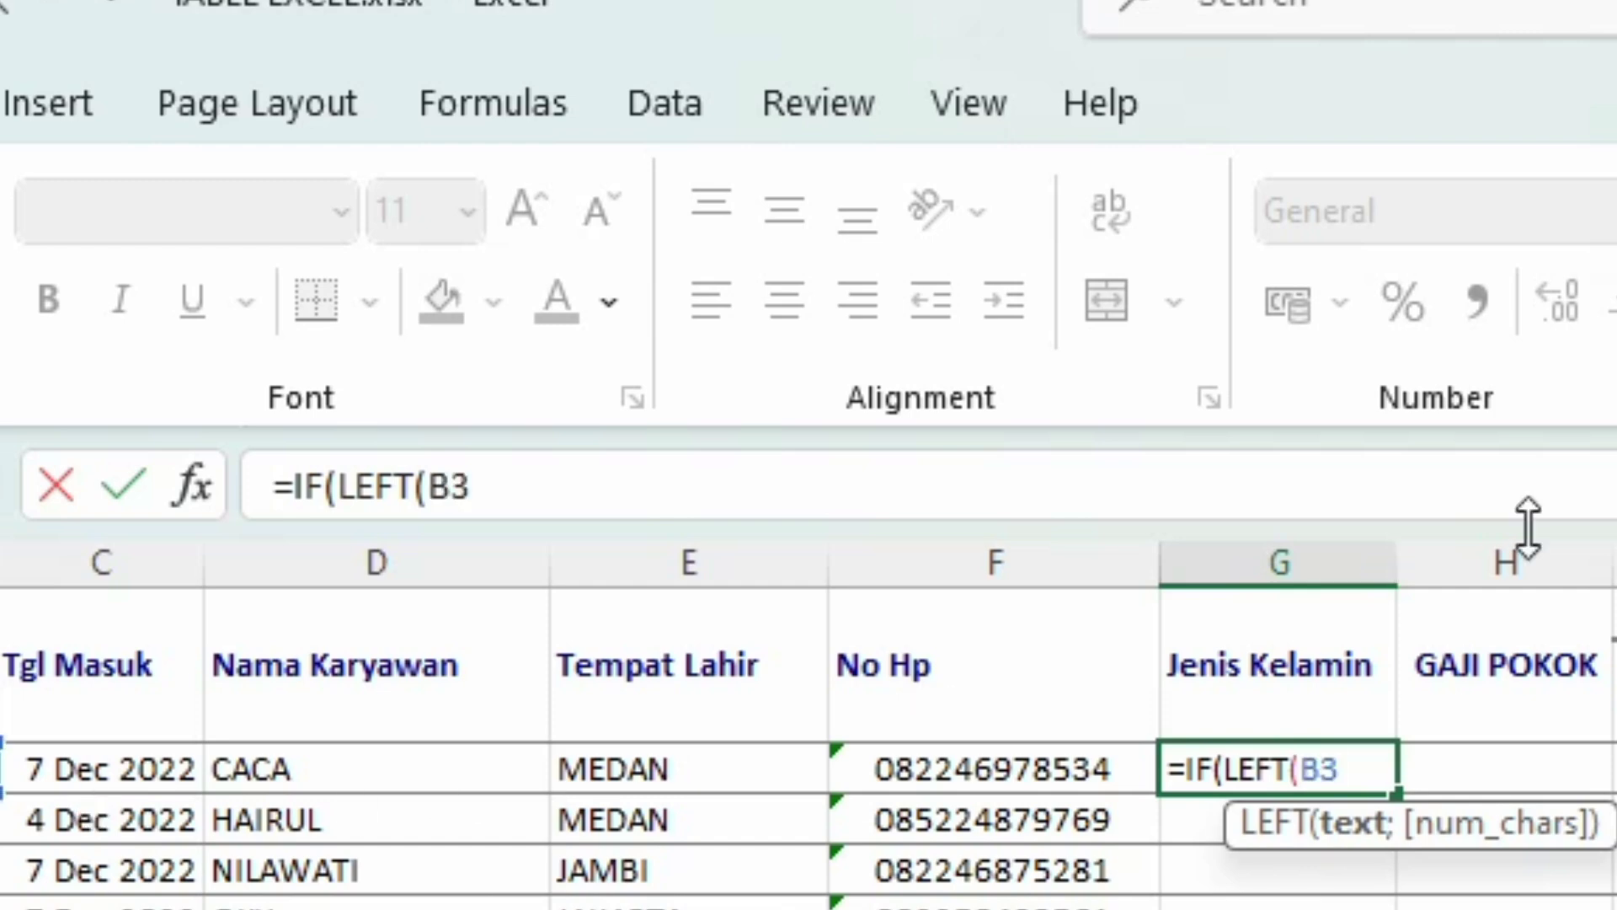
{"action": "type", "text": ";"}
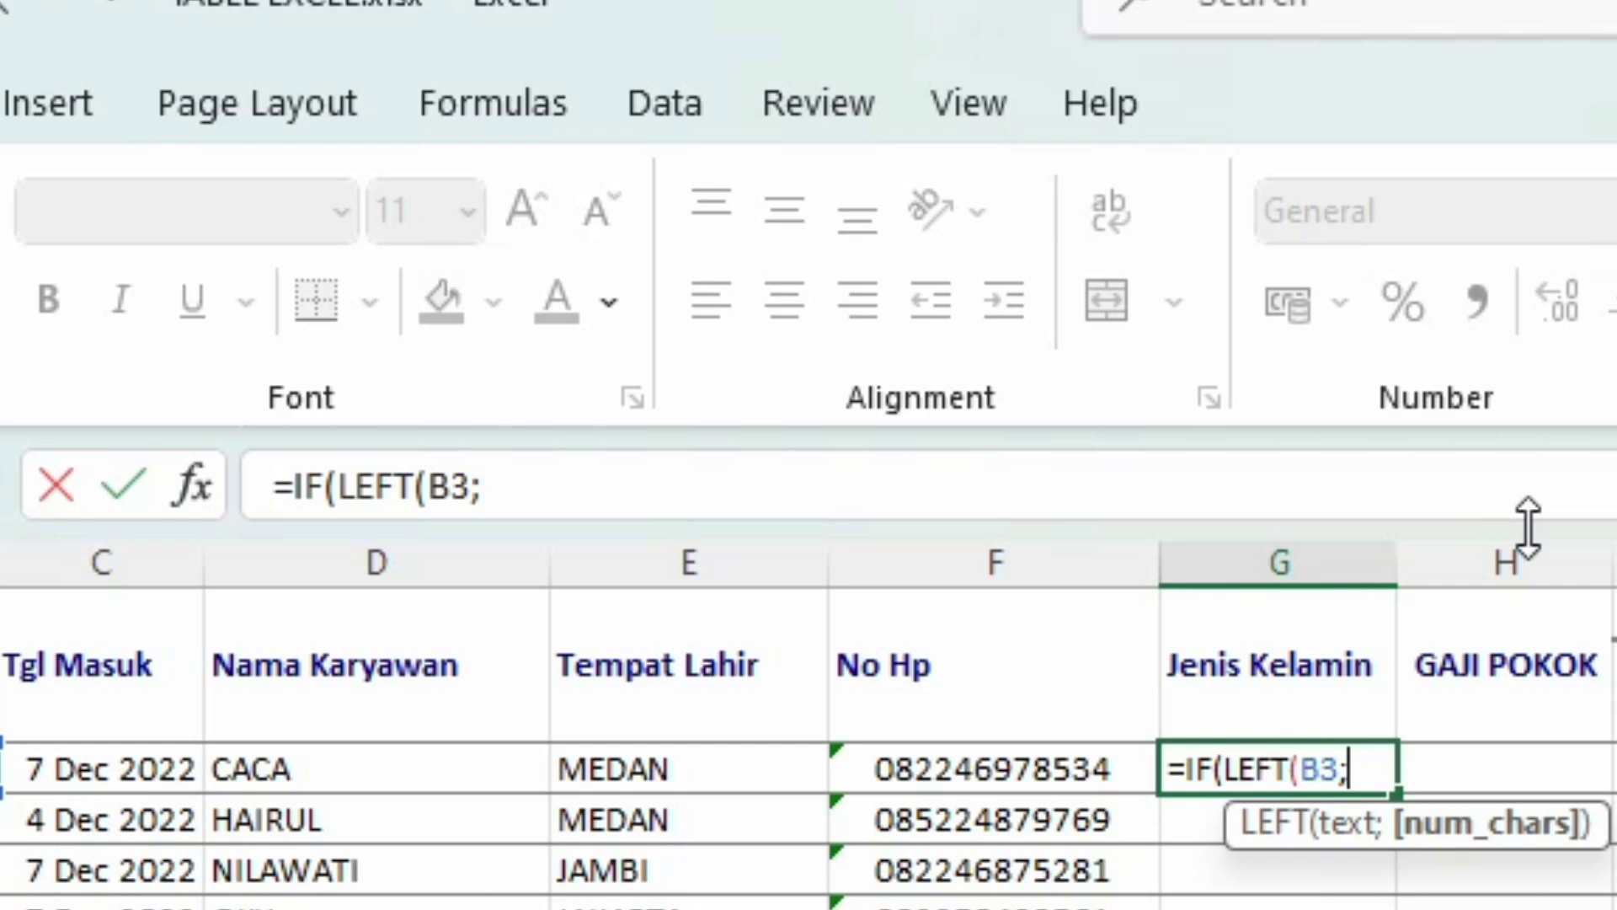
{"action": "type", "text": "1)"}
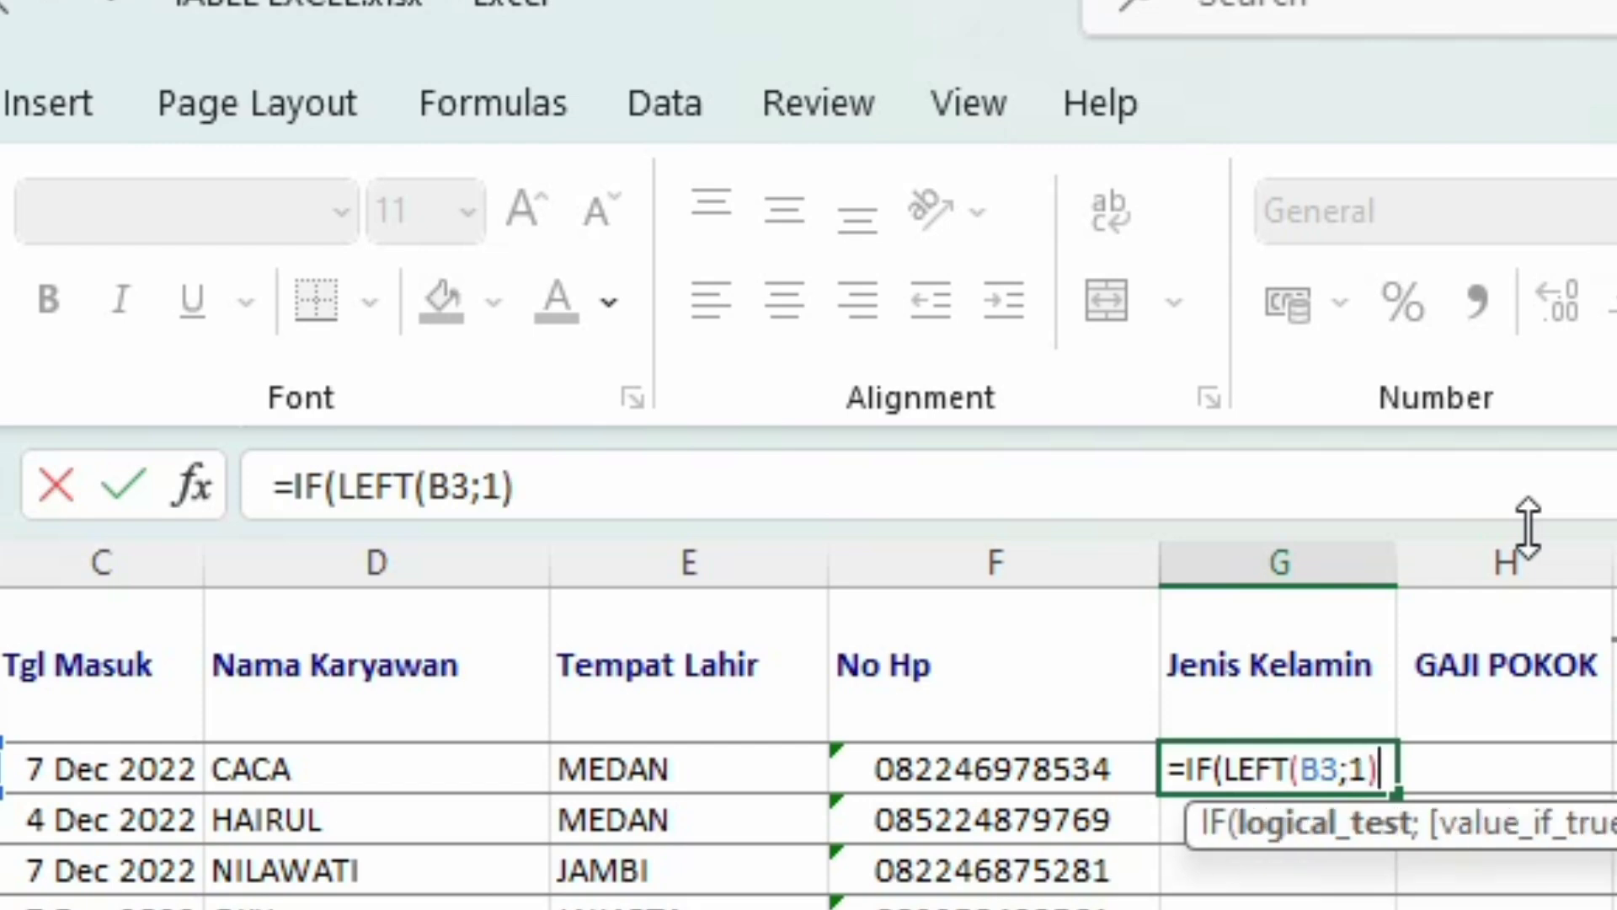
{"action": "type", "text": ";"}
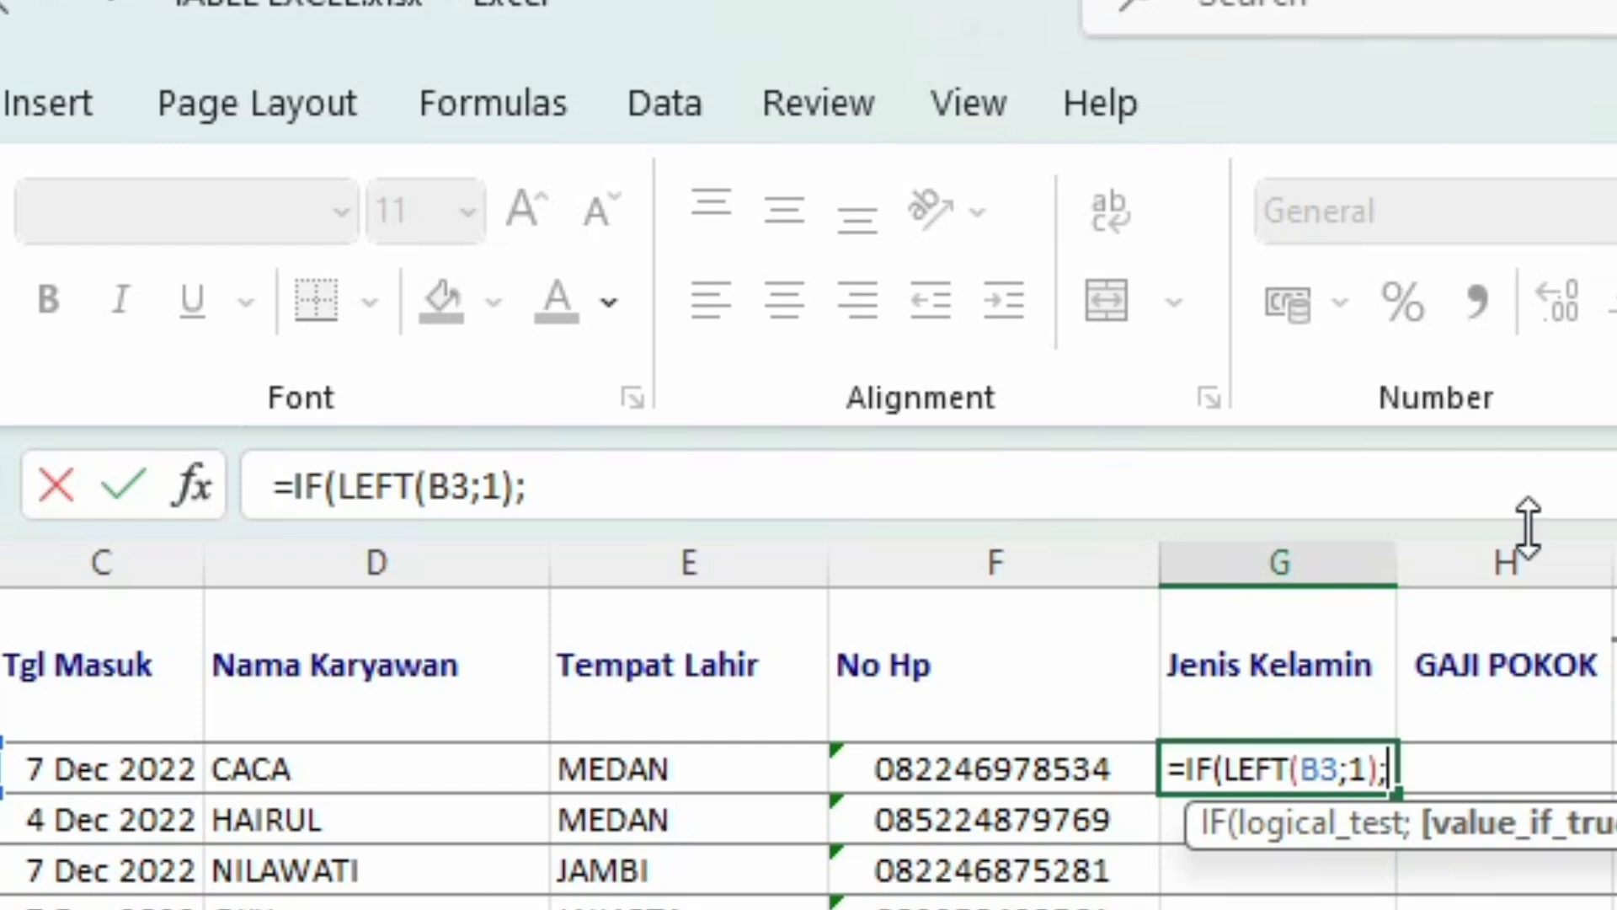
{"action": "key", "text": "BackSpace"}
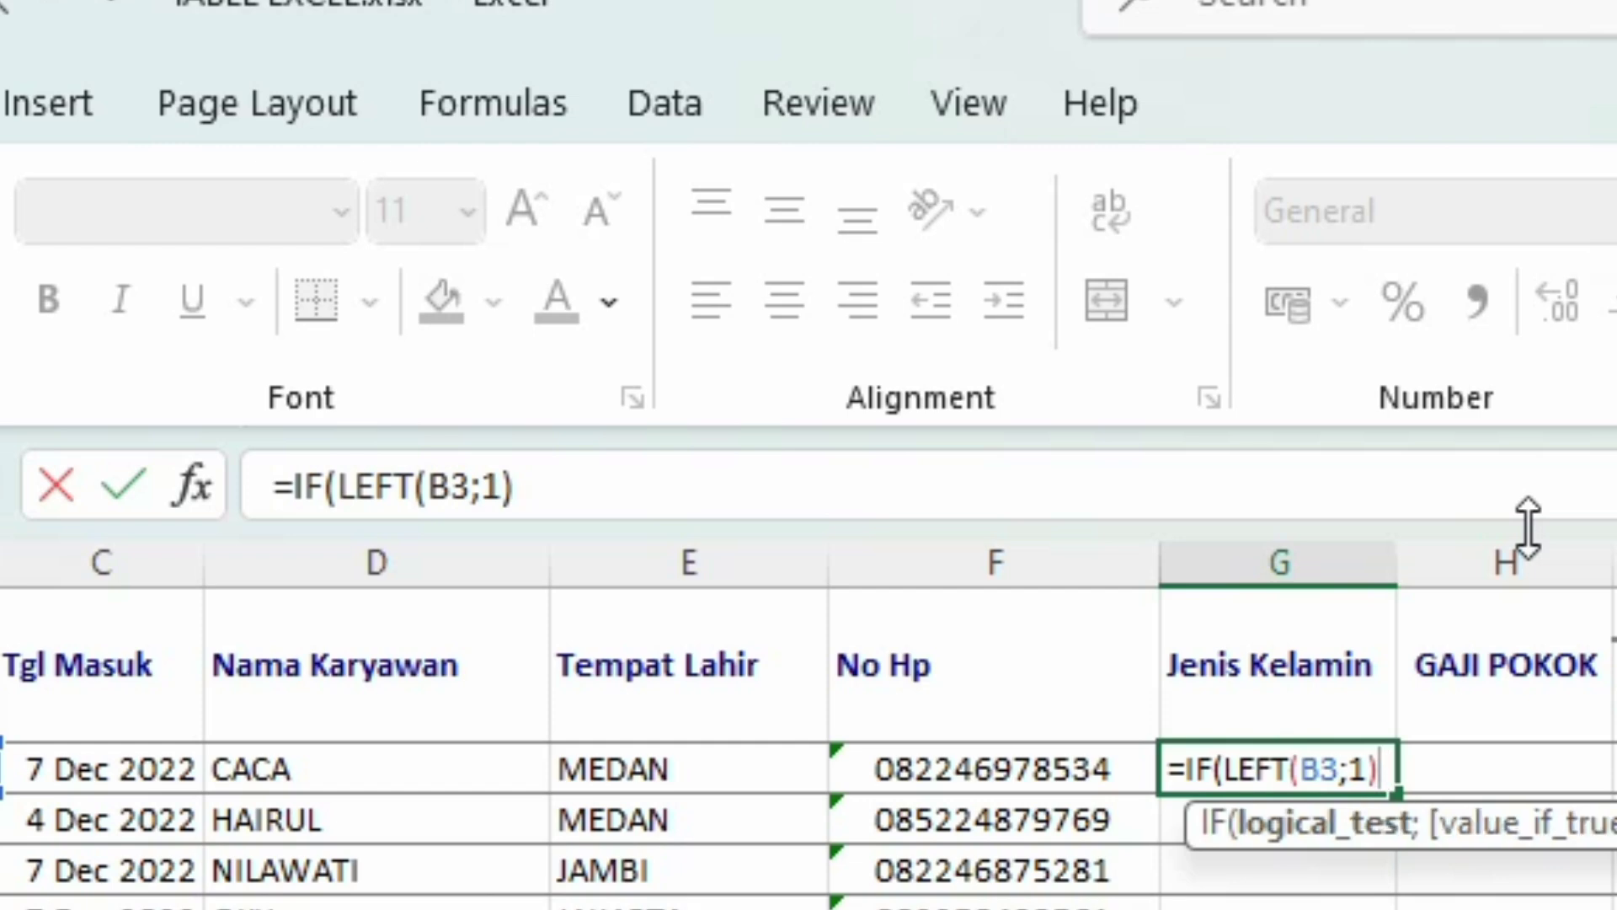
Step: Finish G3's formula with ="P";"PRIA";IF(B3="W";"WANITA";"SALAH DATA"))
{"action": "type", "text": "-"}
{"action": "key", "text": "BackSpace"}
{"action": "type", "text": "=\""}
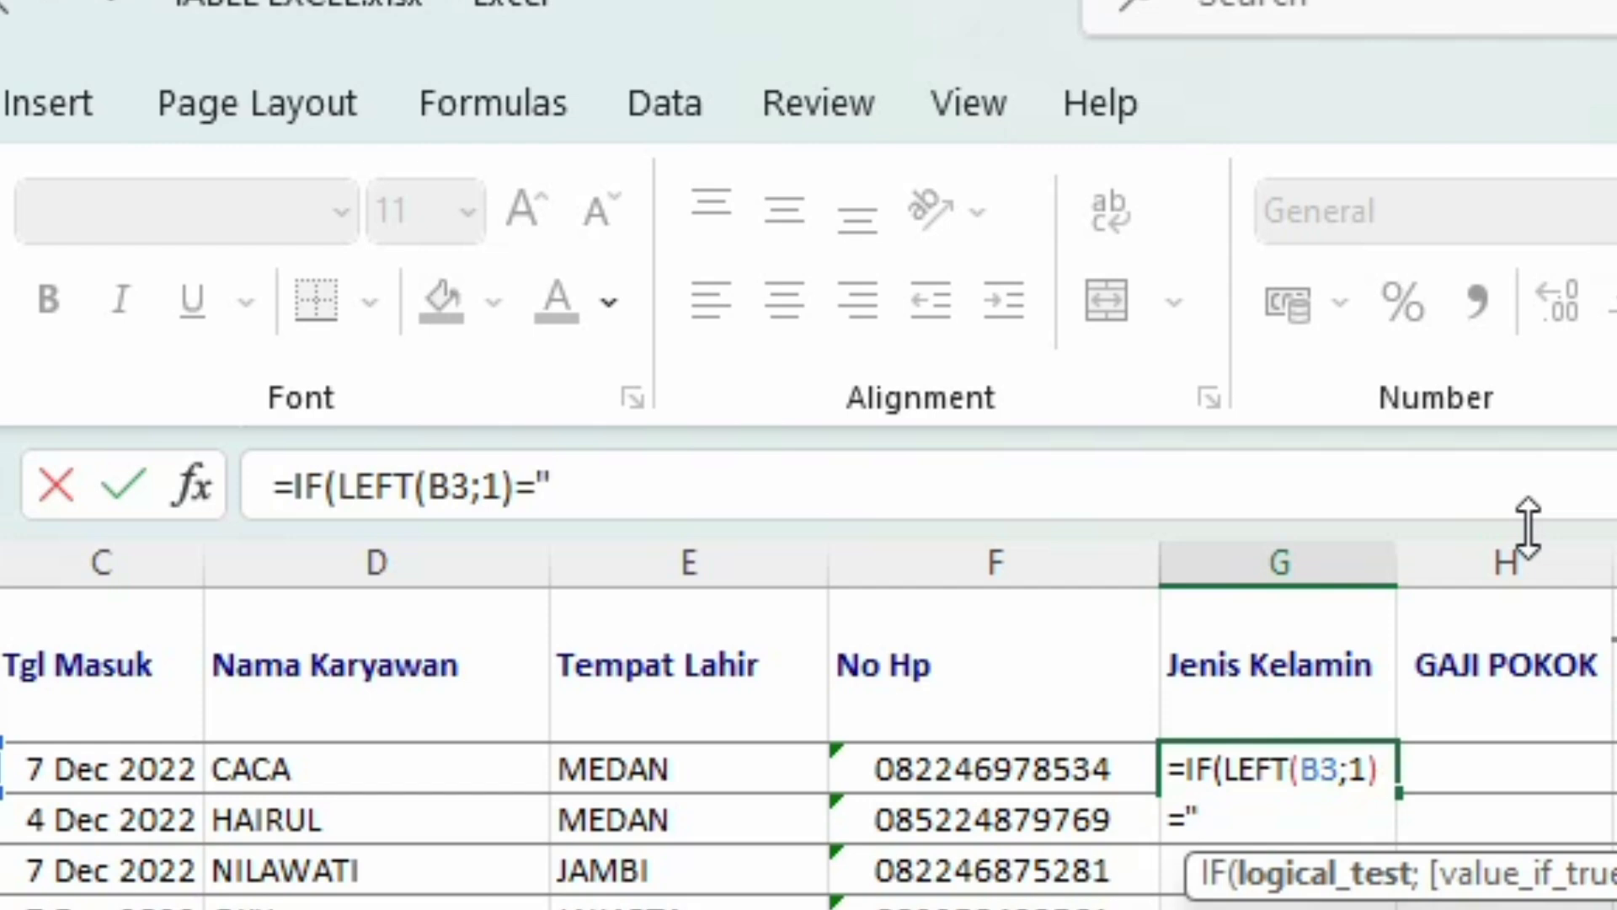
{"action": "type", "text": "P\";\""}
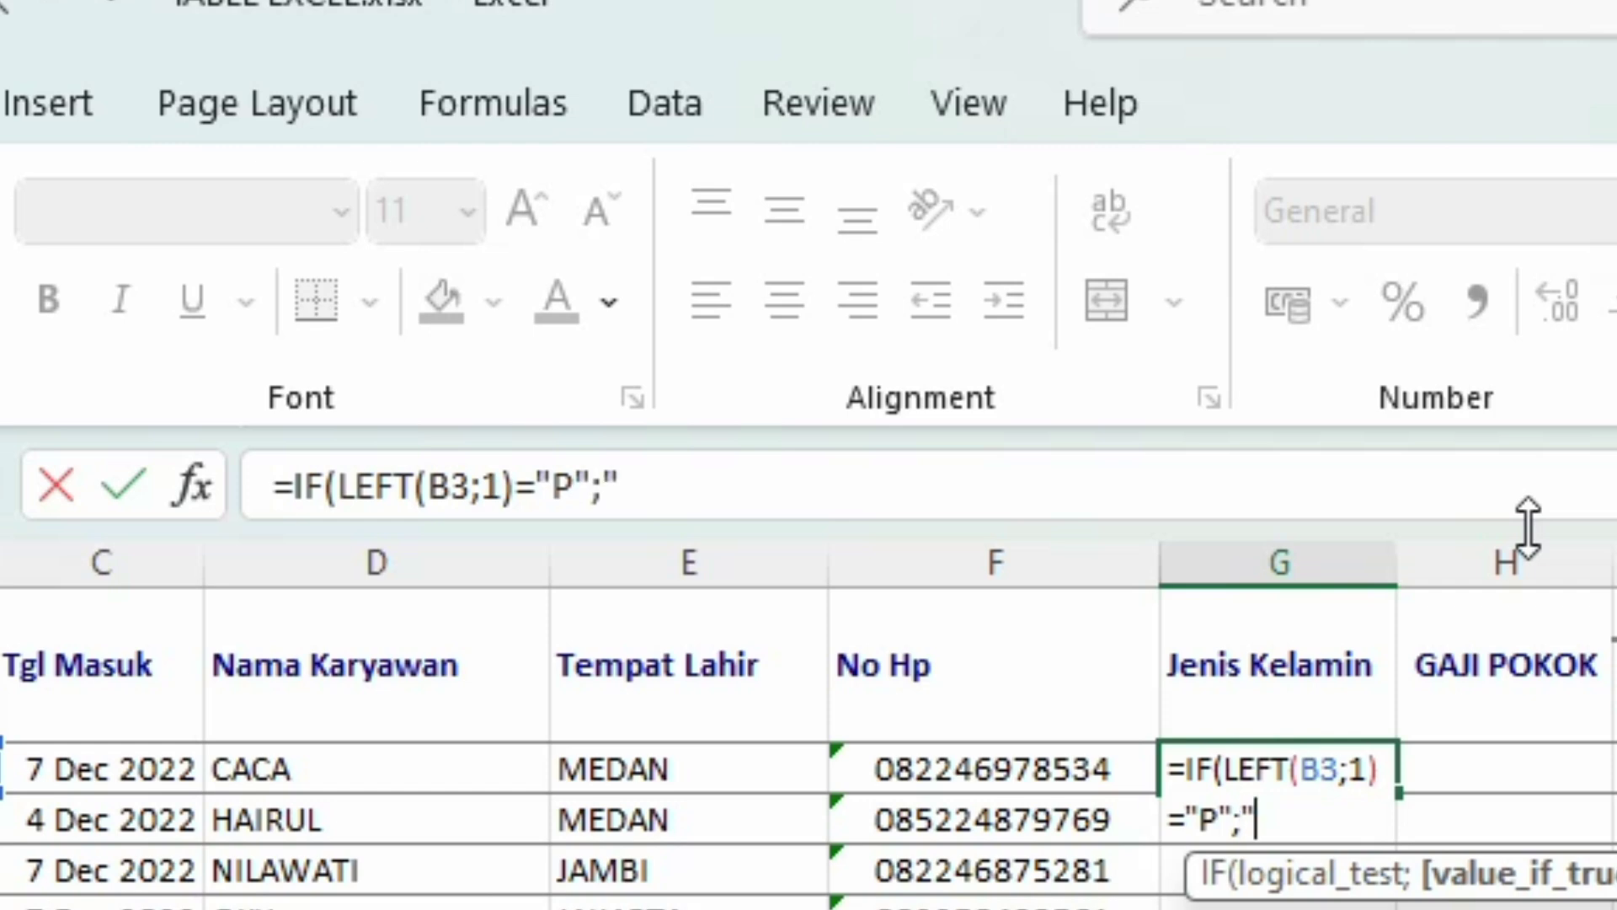
{"action": "type", "text": "PR"}
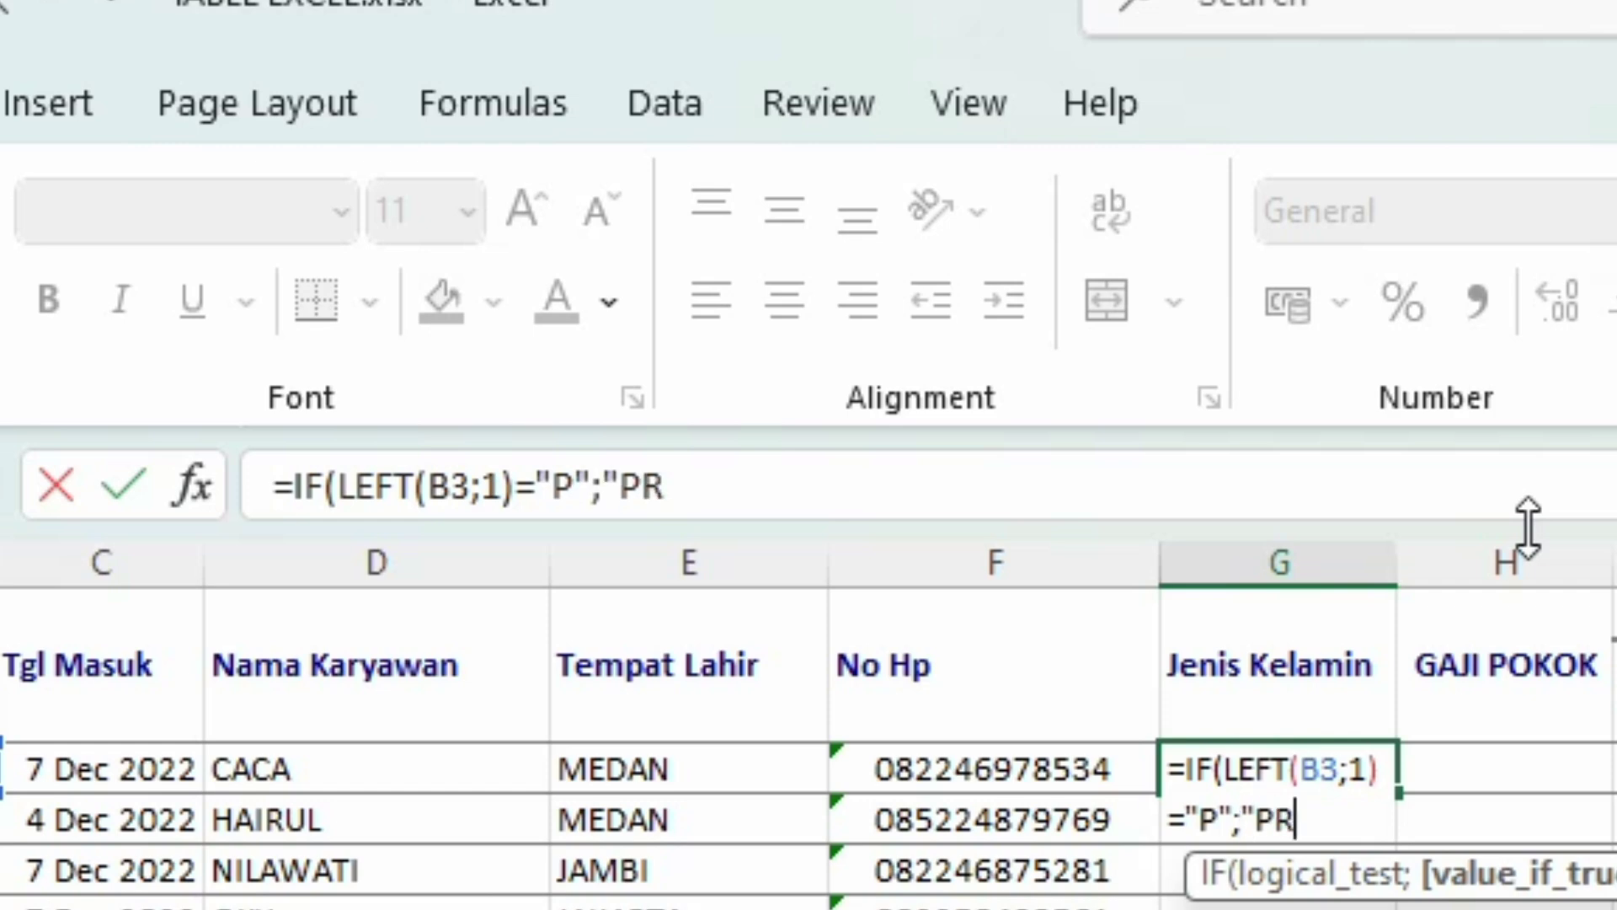
{"action": "type", "text": "IA\""}
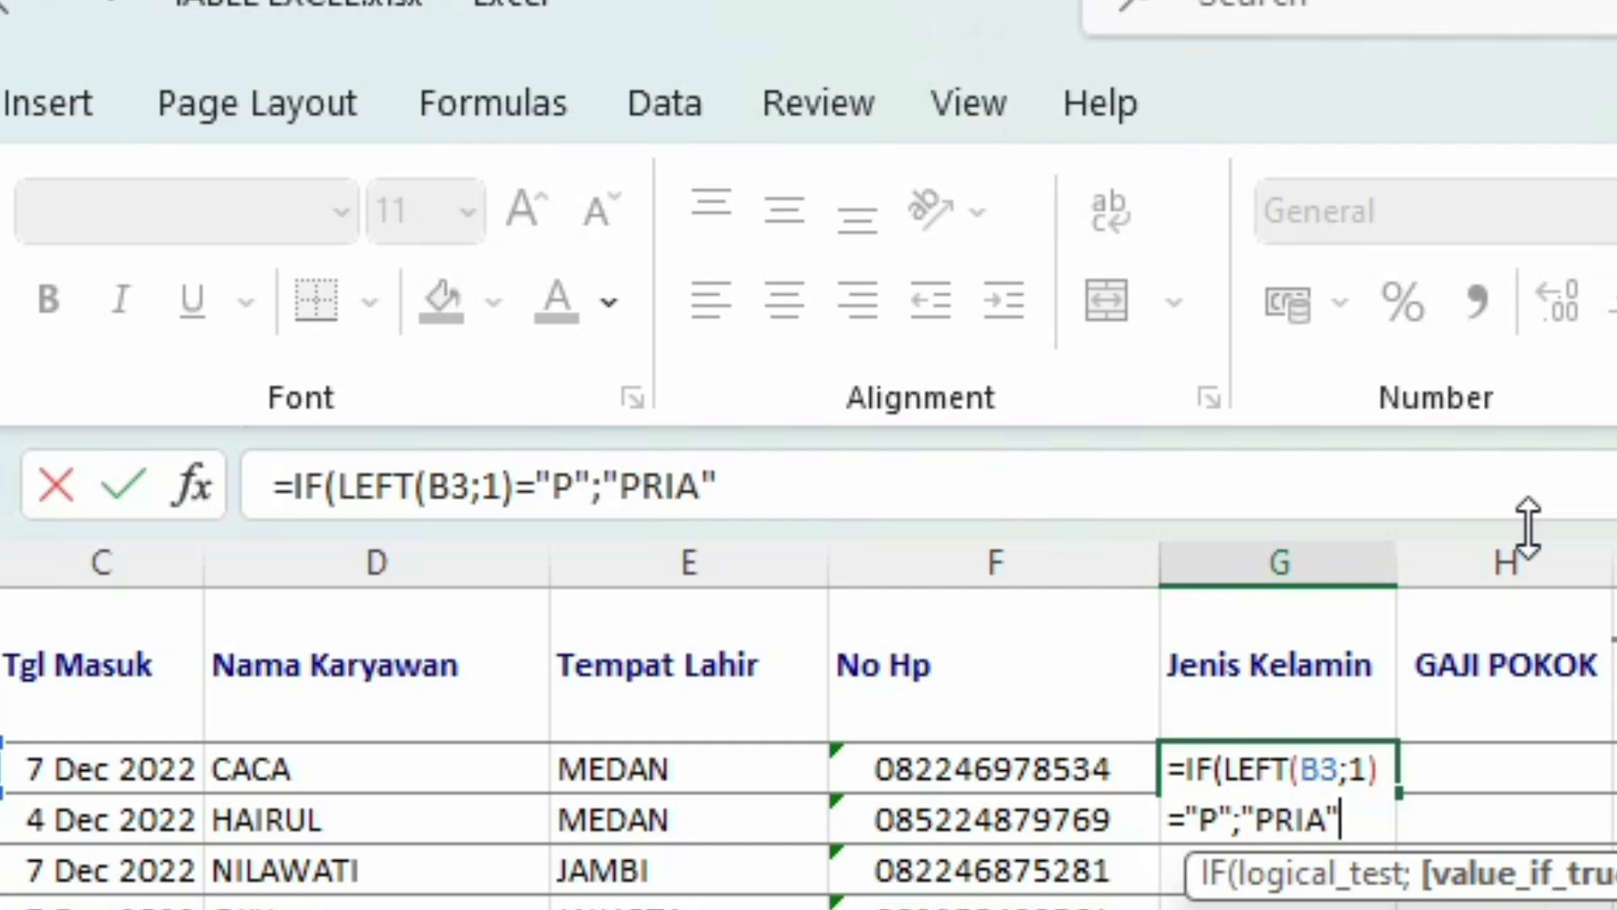
{"action": "type", "text": ";"}
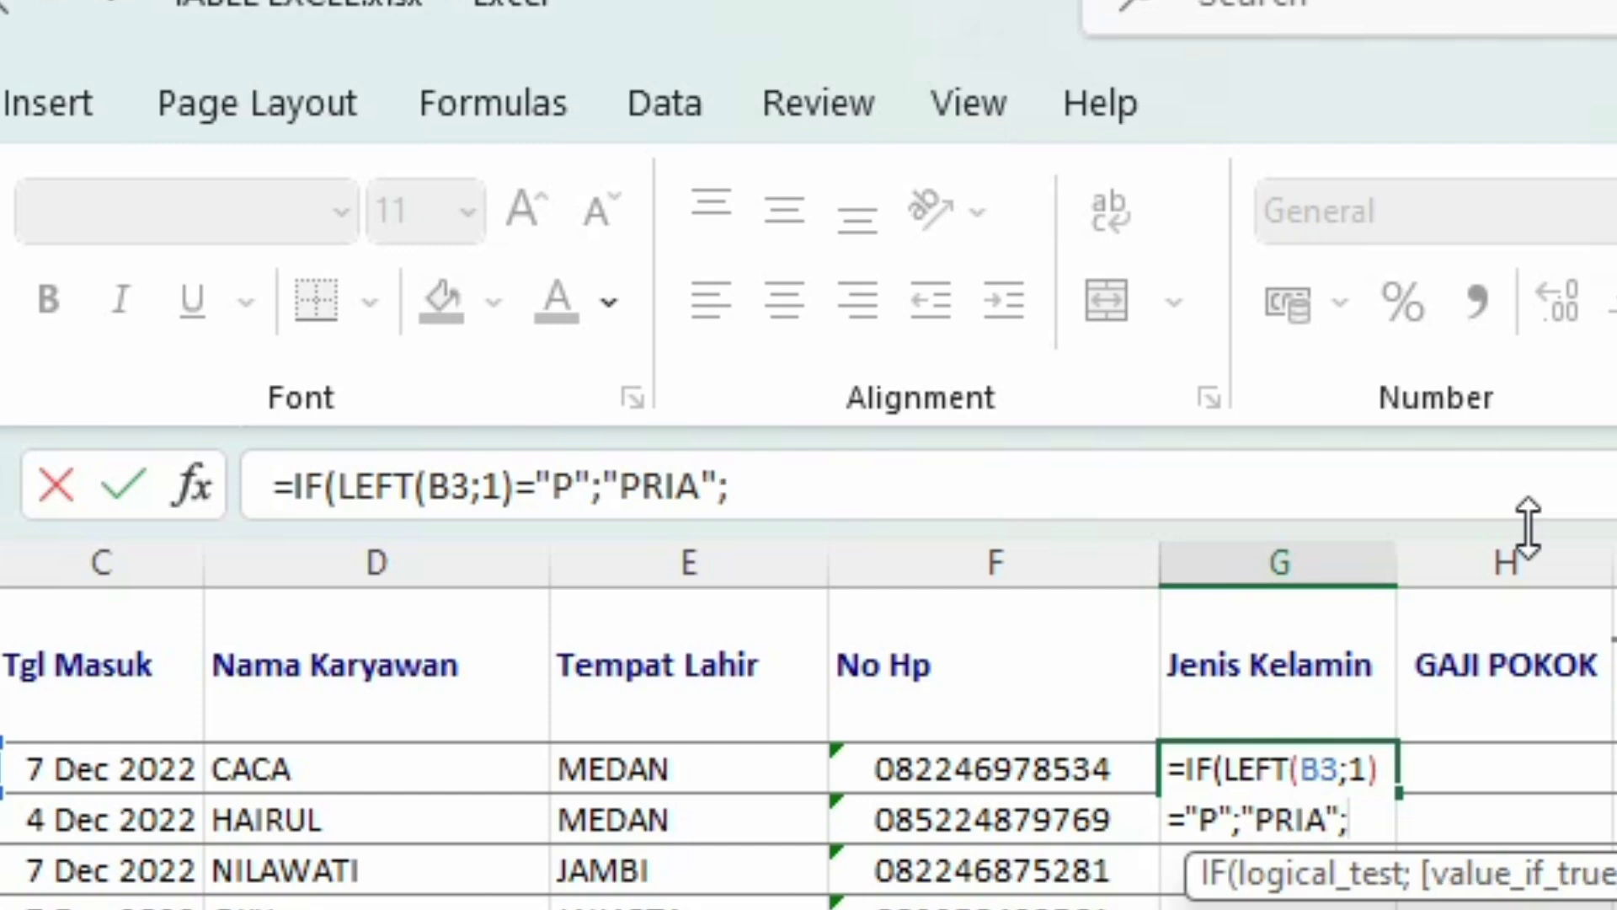
{"action": "type", "text": "IF"}
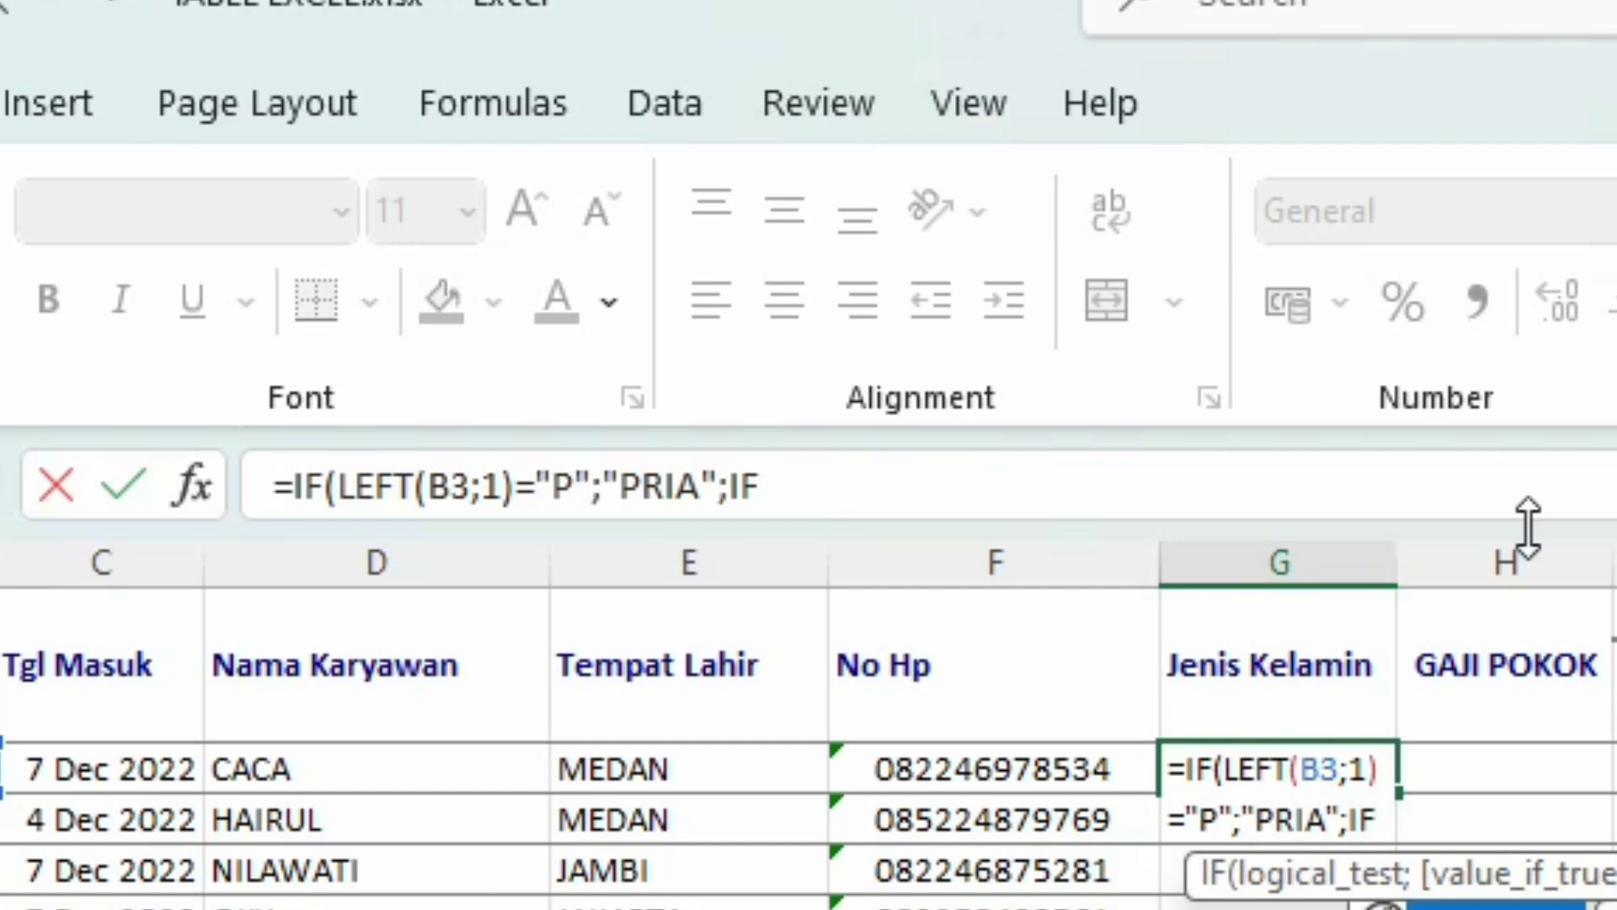
{"action": "type", "text": "("}
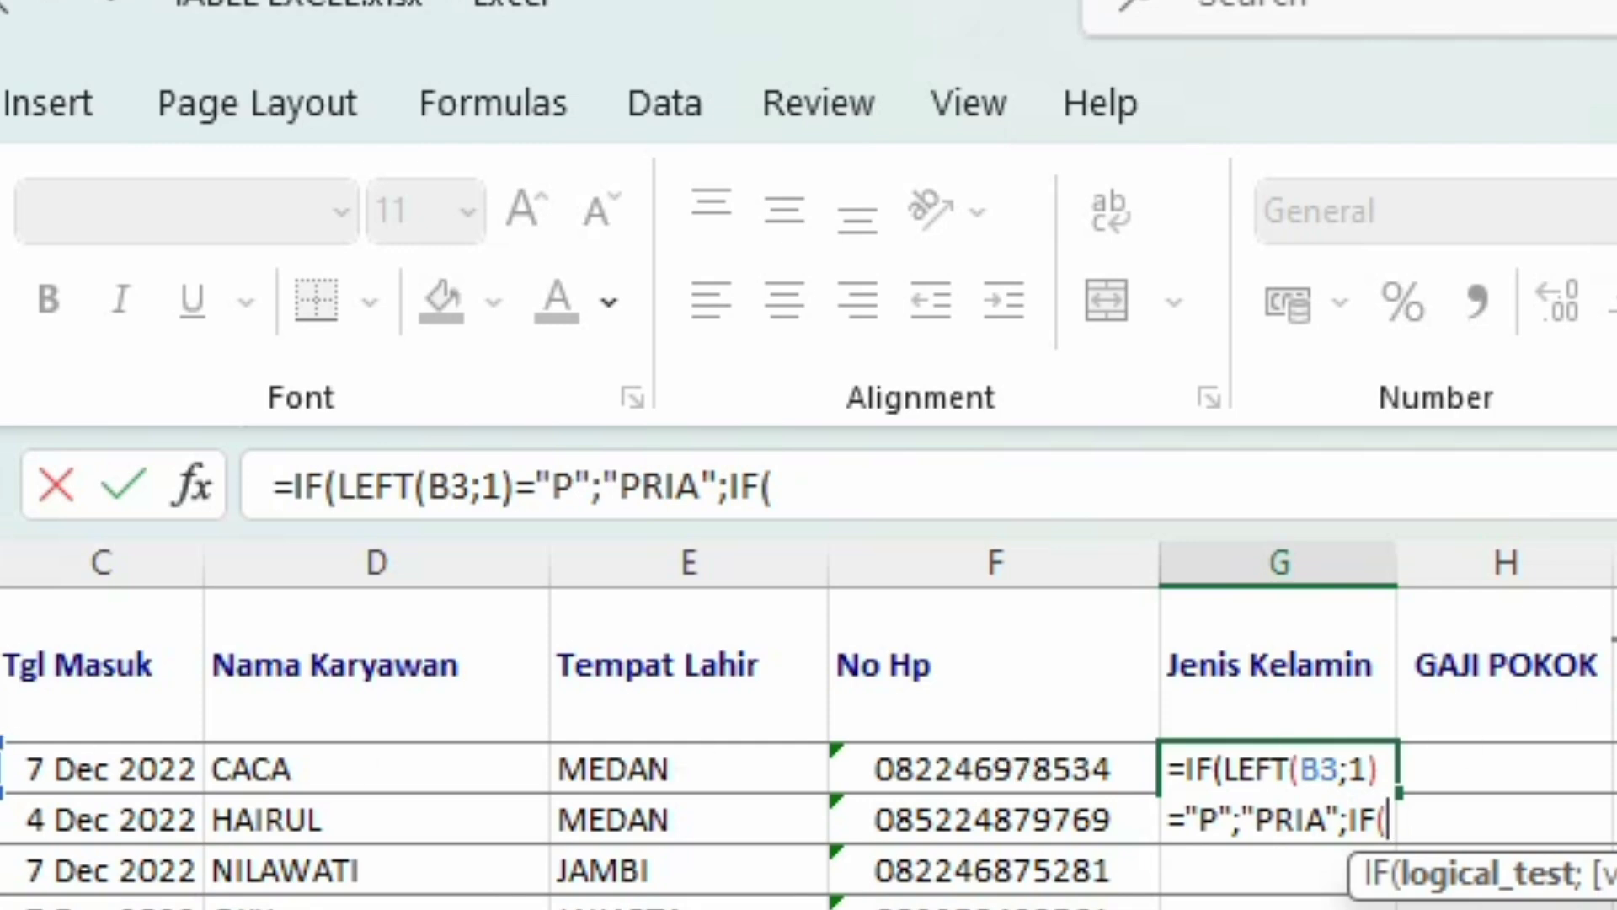
{"action": "type", "text": "B3"}
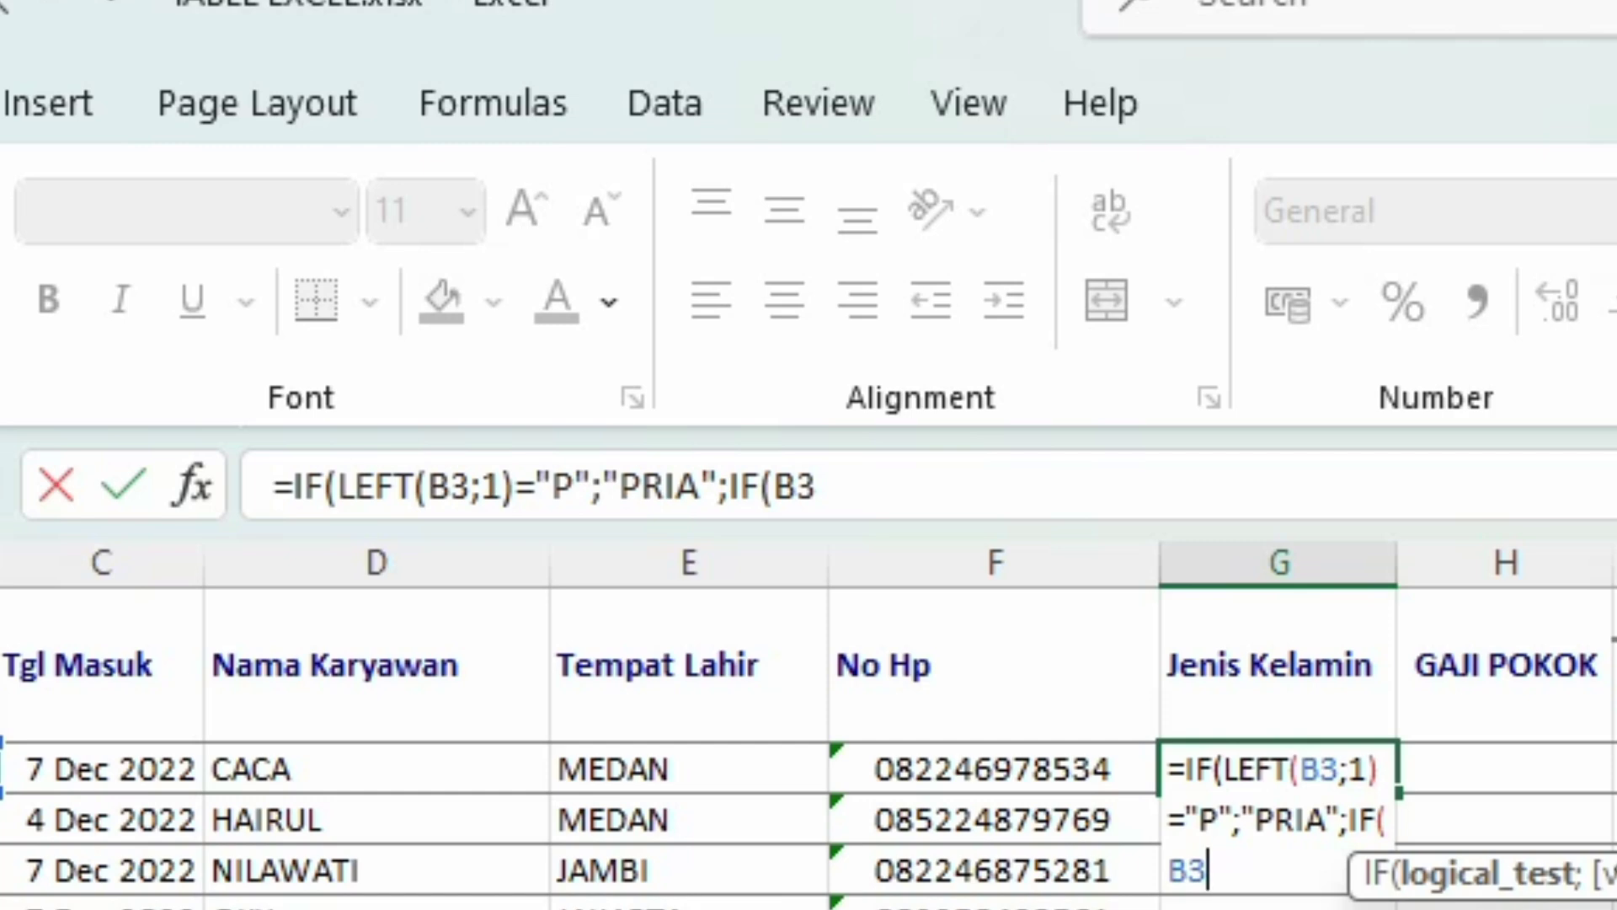
{"action": "type", "text": "=\""}
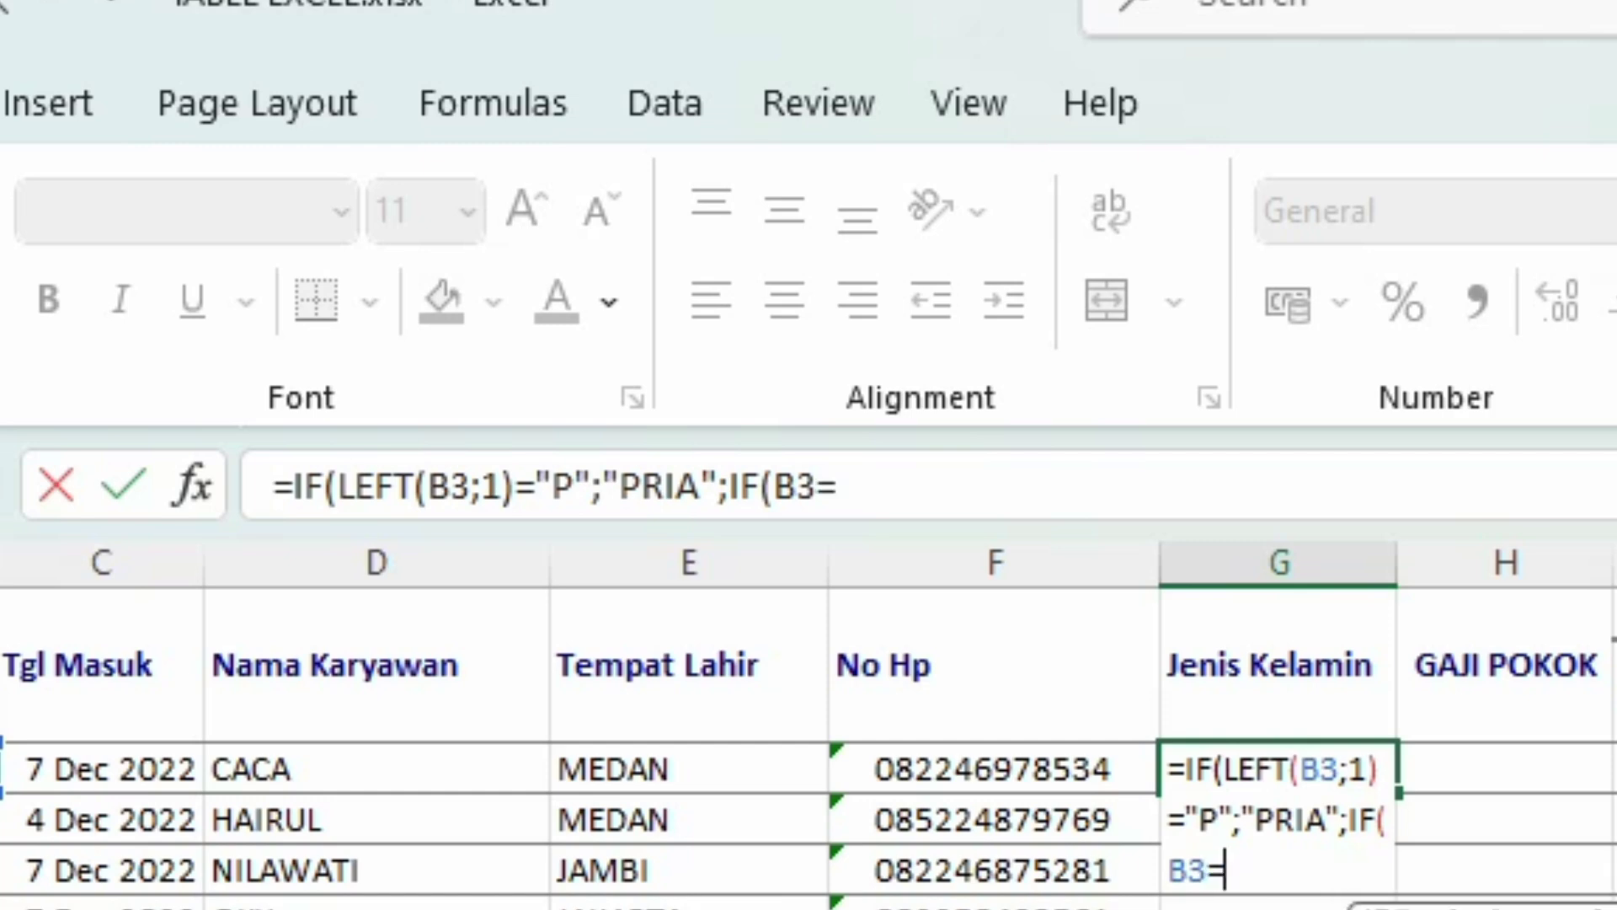
{"action": "type", "text": "W"}
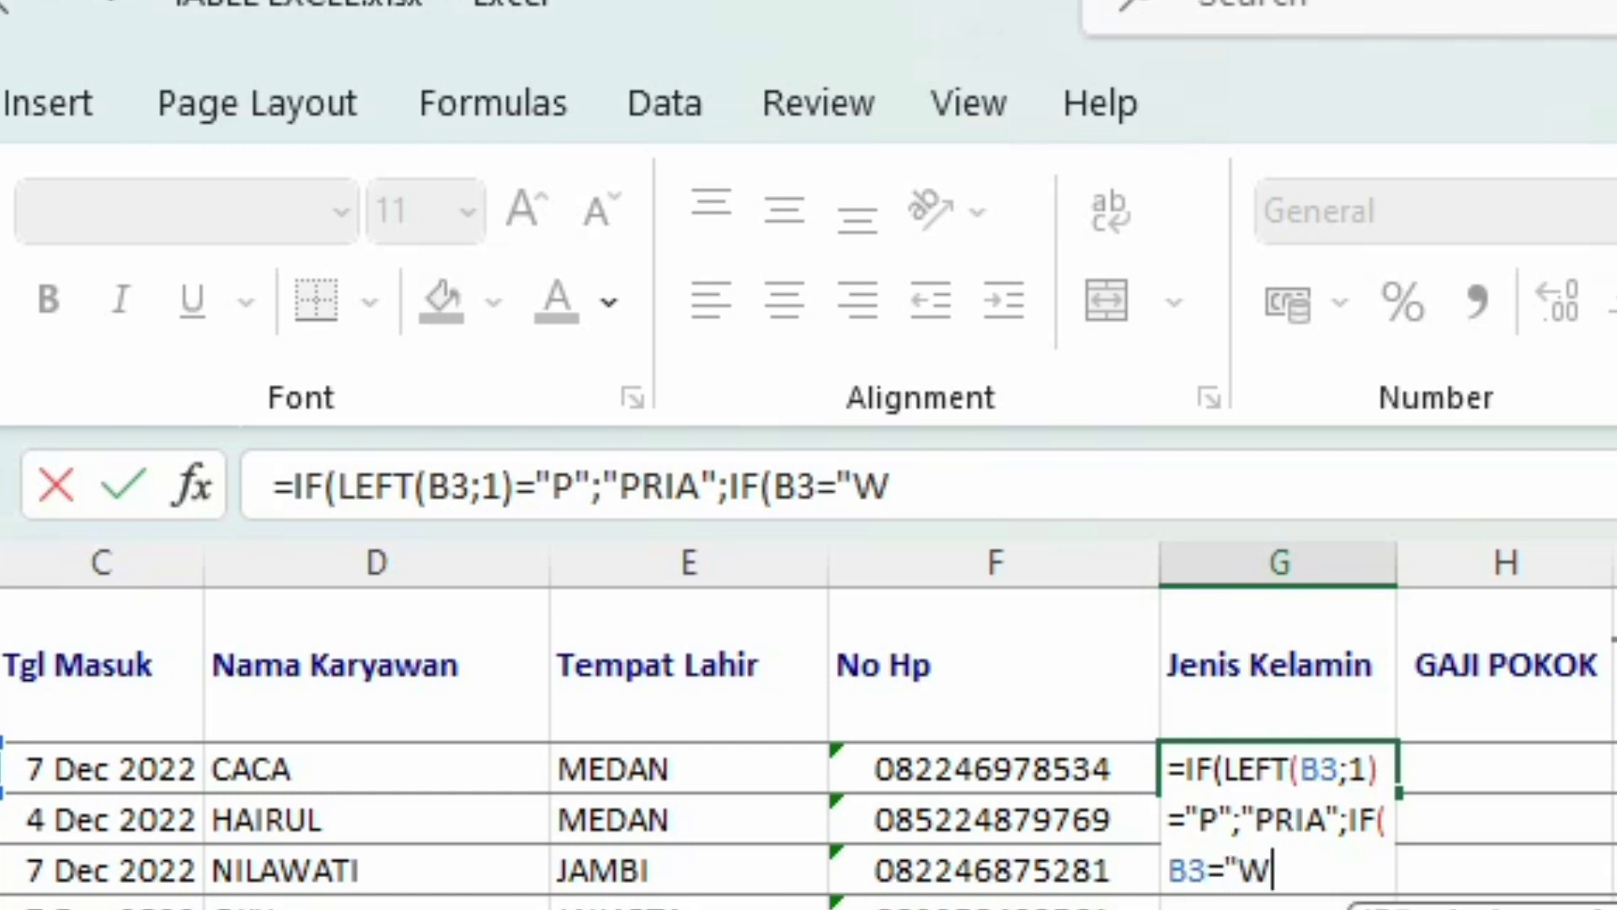
{"action": "type", "text": "\";\""}
{"action": "type", "text": "WAN"}
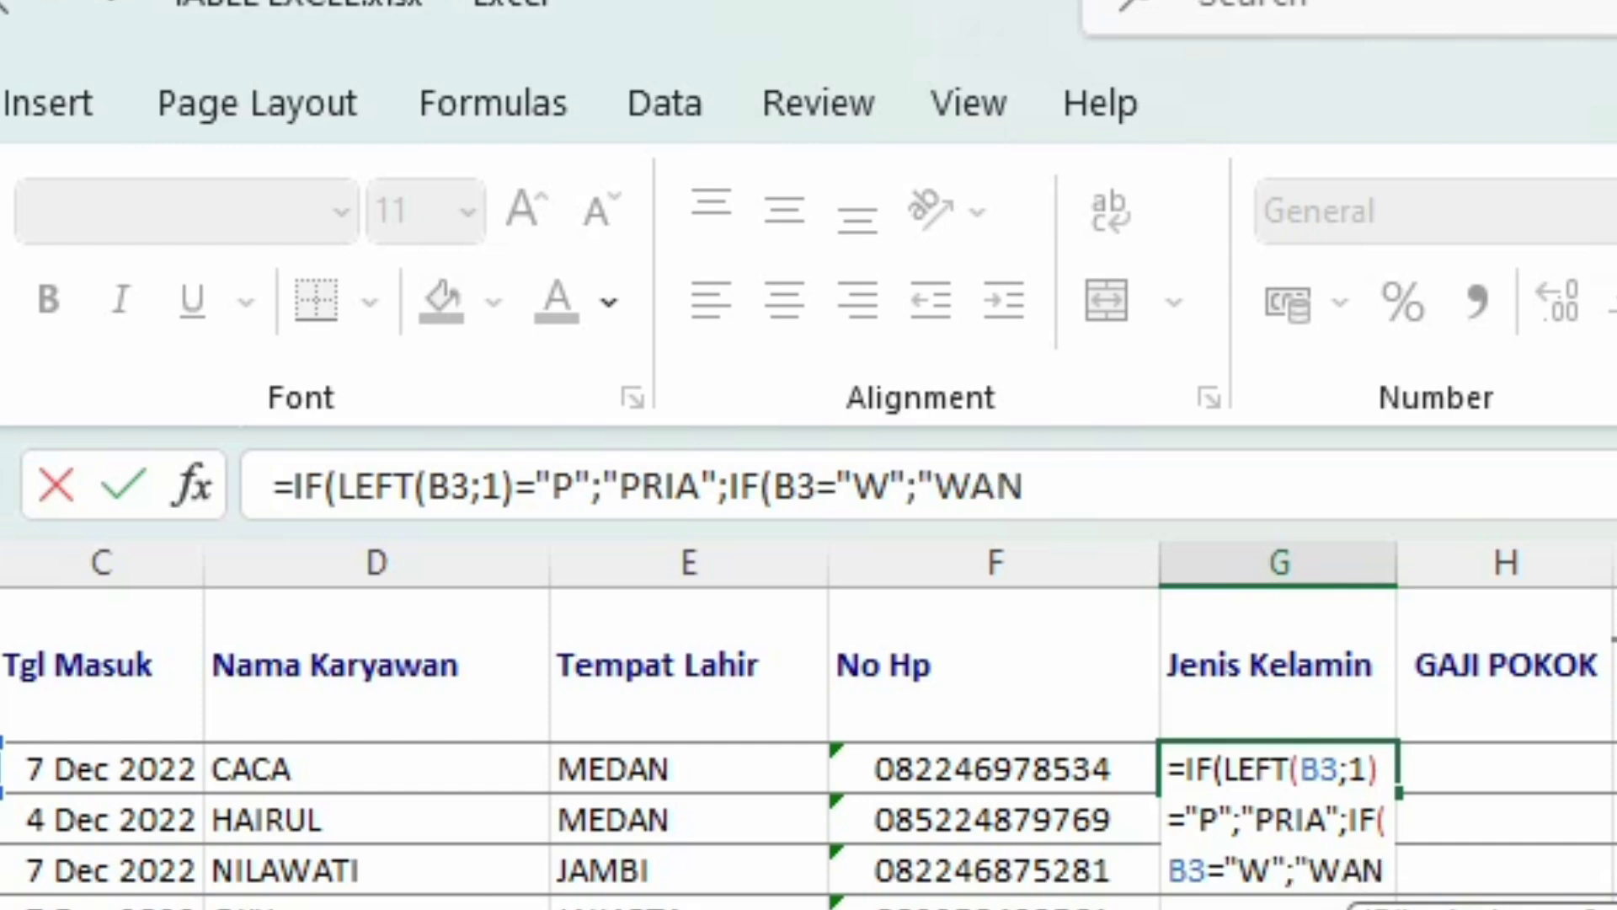
{"action": "type", "text": "ITA"}
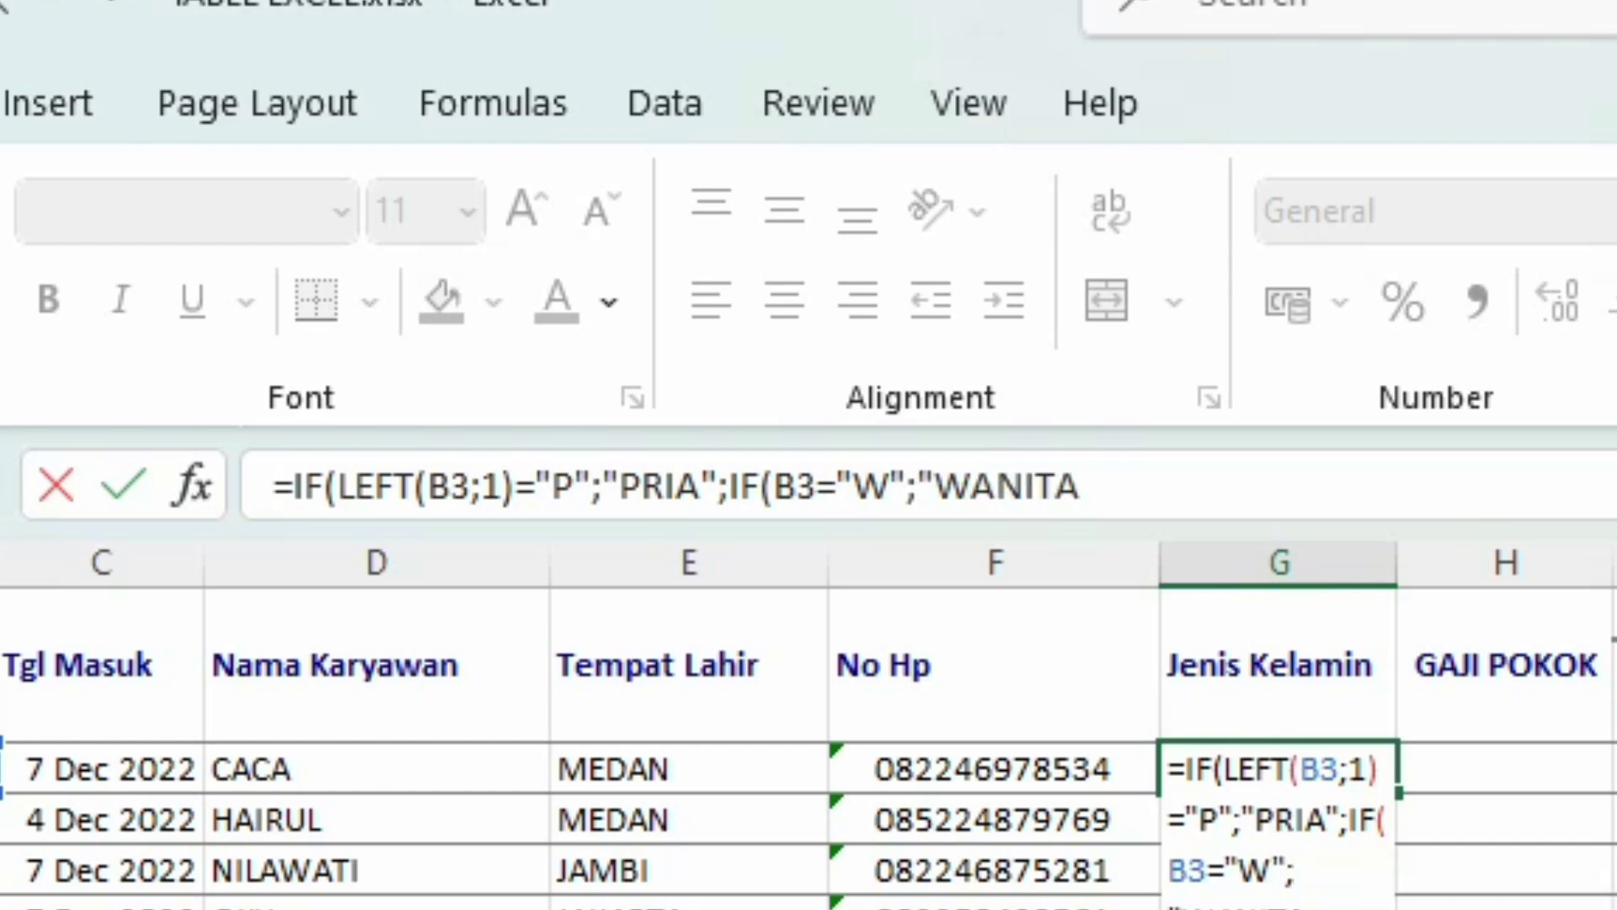
{"action": "type", "text": "\""}
{"action": "type", "text": ";\""}
{"action": "type", "text": "SA"}
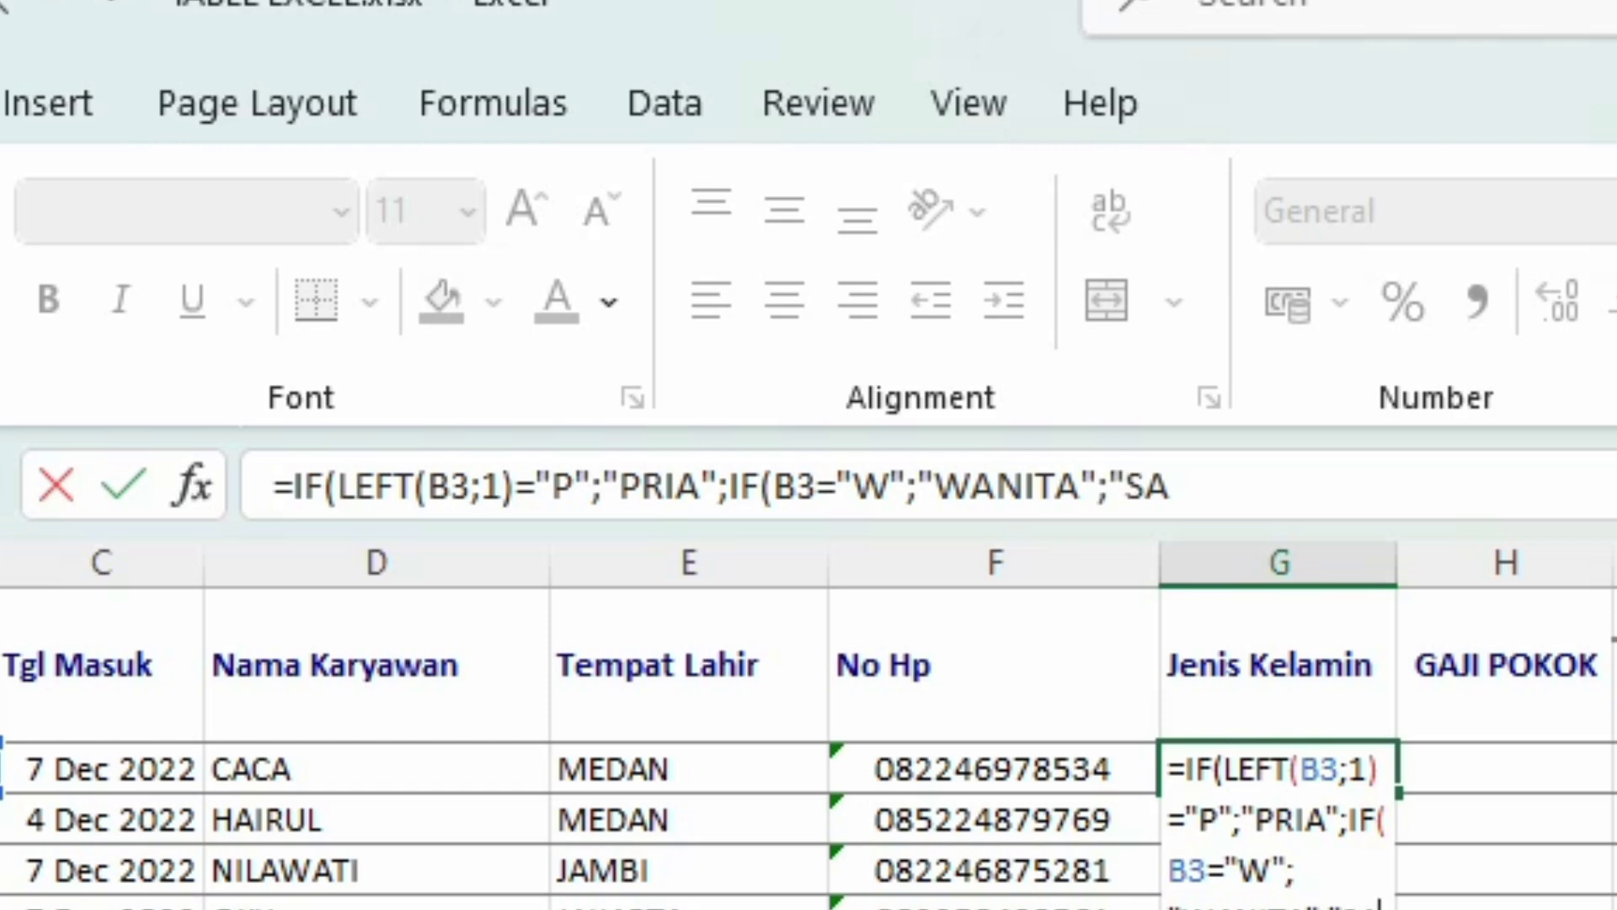
{"action": "type", "text": "LAH"}
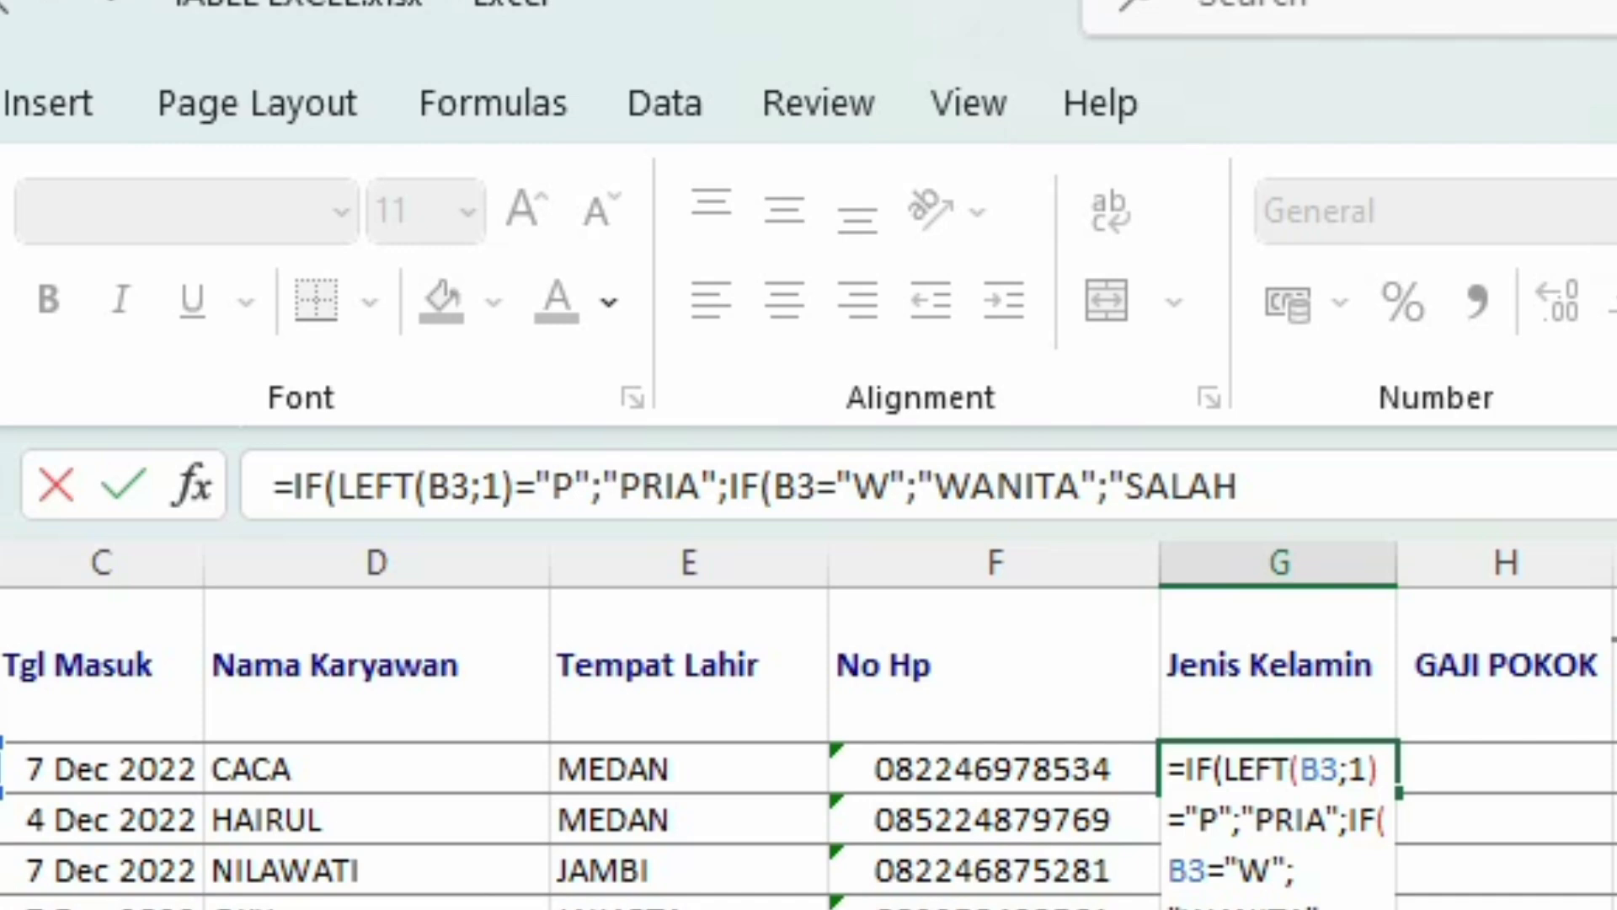
{"action": "type", "text": " DATA"}
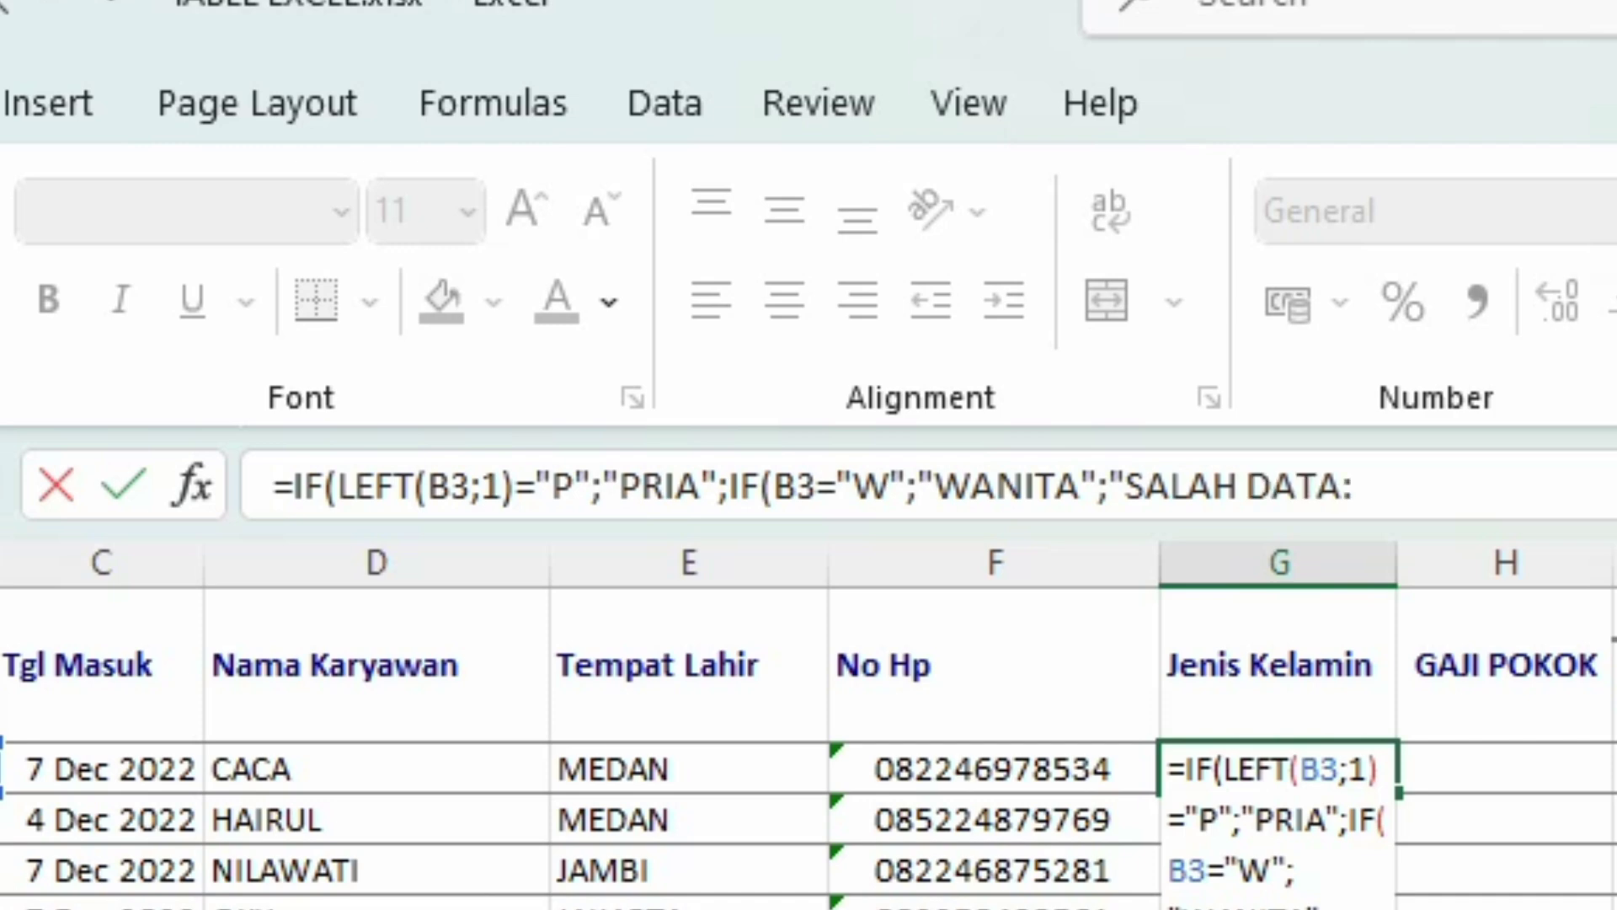
{"action": "type", "text": "\"))"}
Step: Correct G3's second test to LEFT(B3;1)="W" and fill the formula down to G9
{"action": "key", "text": "Return"}
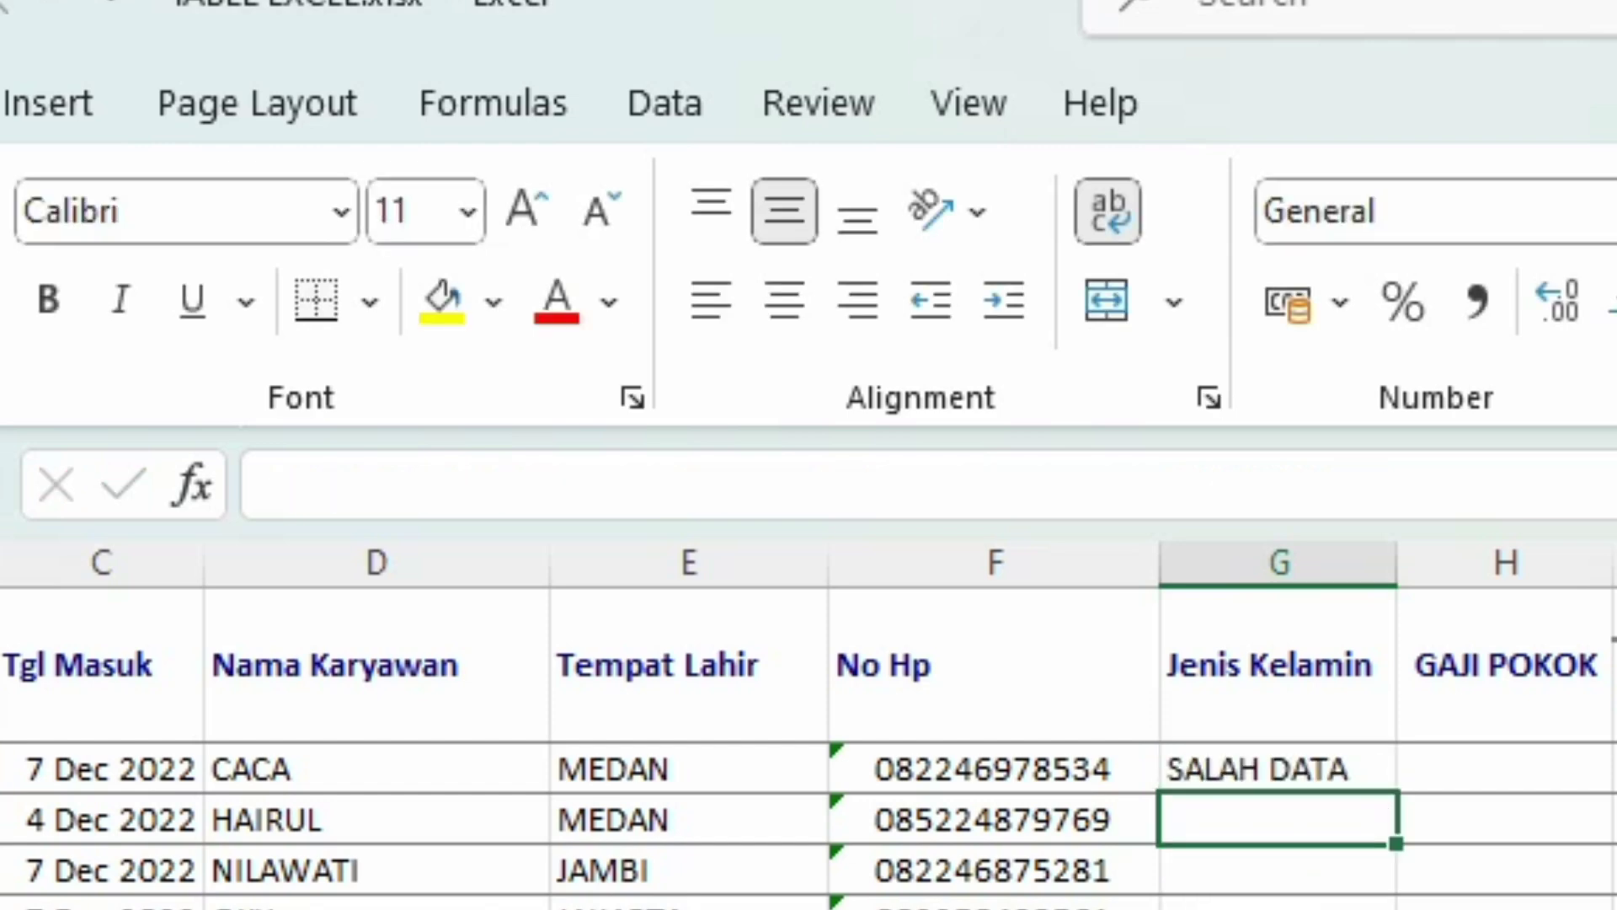
{"action": "left_click", "coordinate": [1329, 768]}
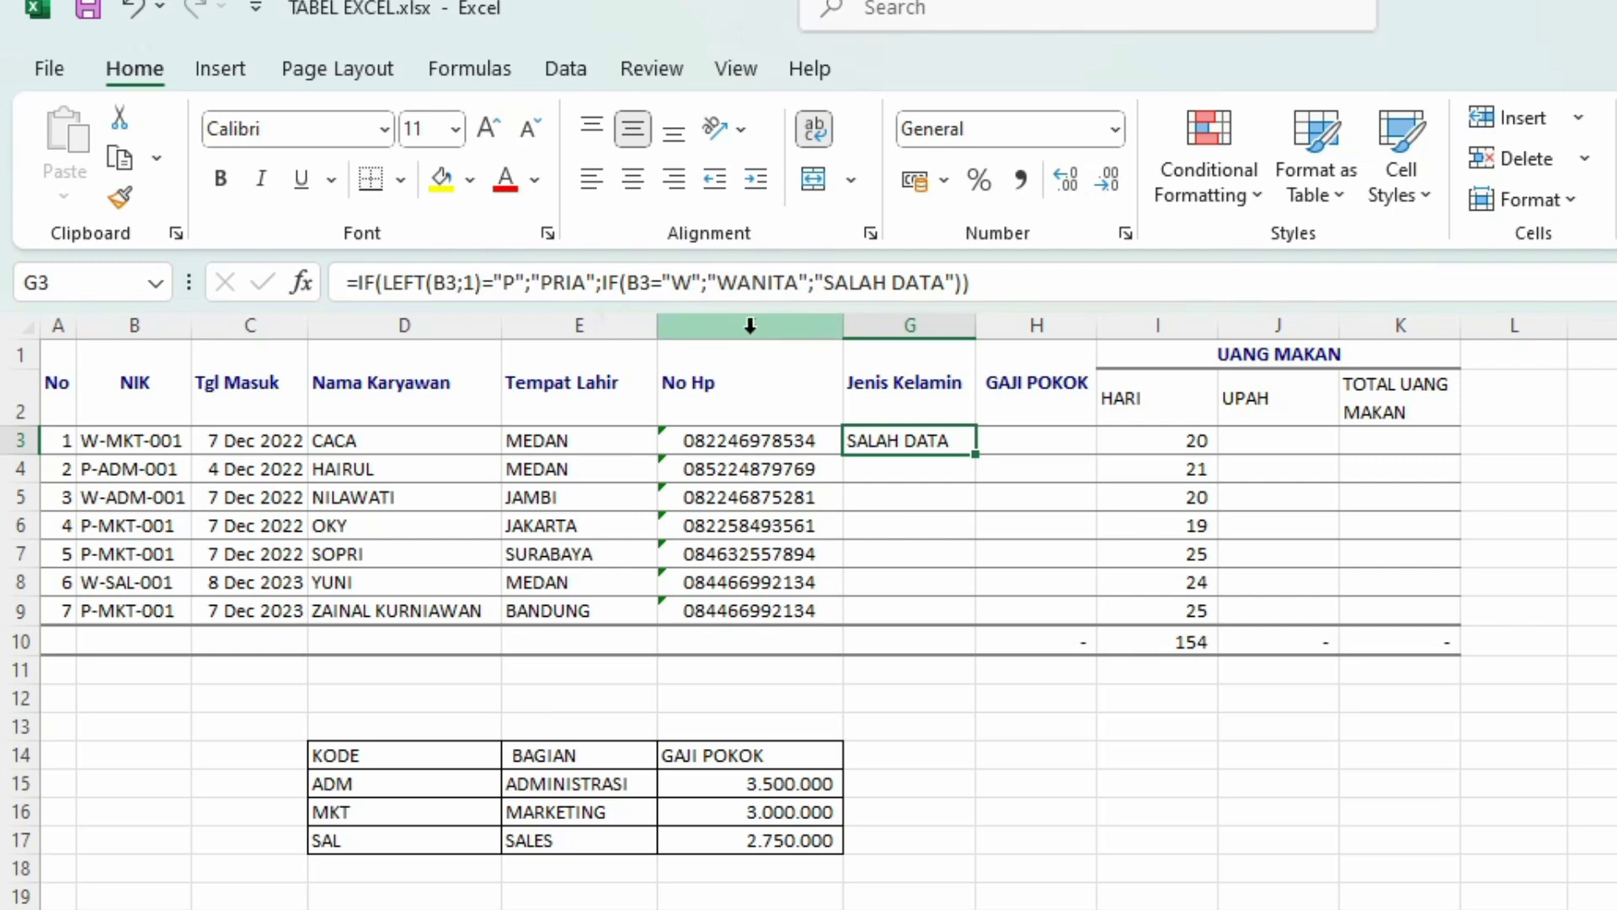
{"action": "left_click", "coordinate": [628, 282]}
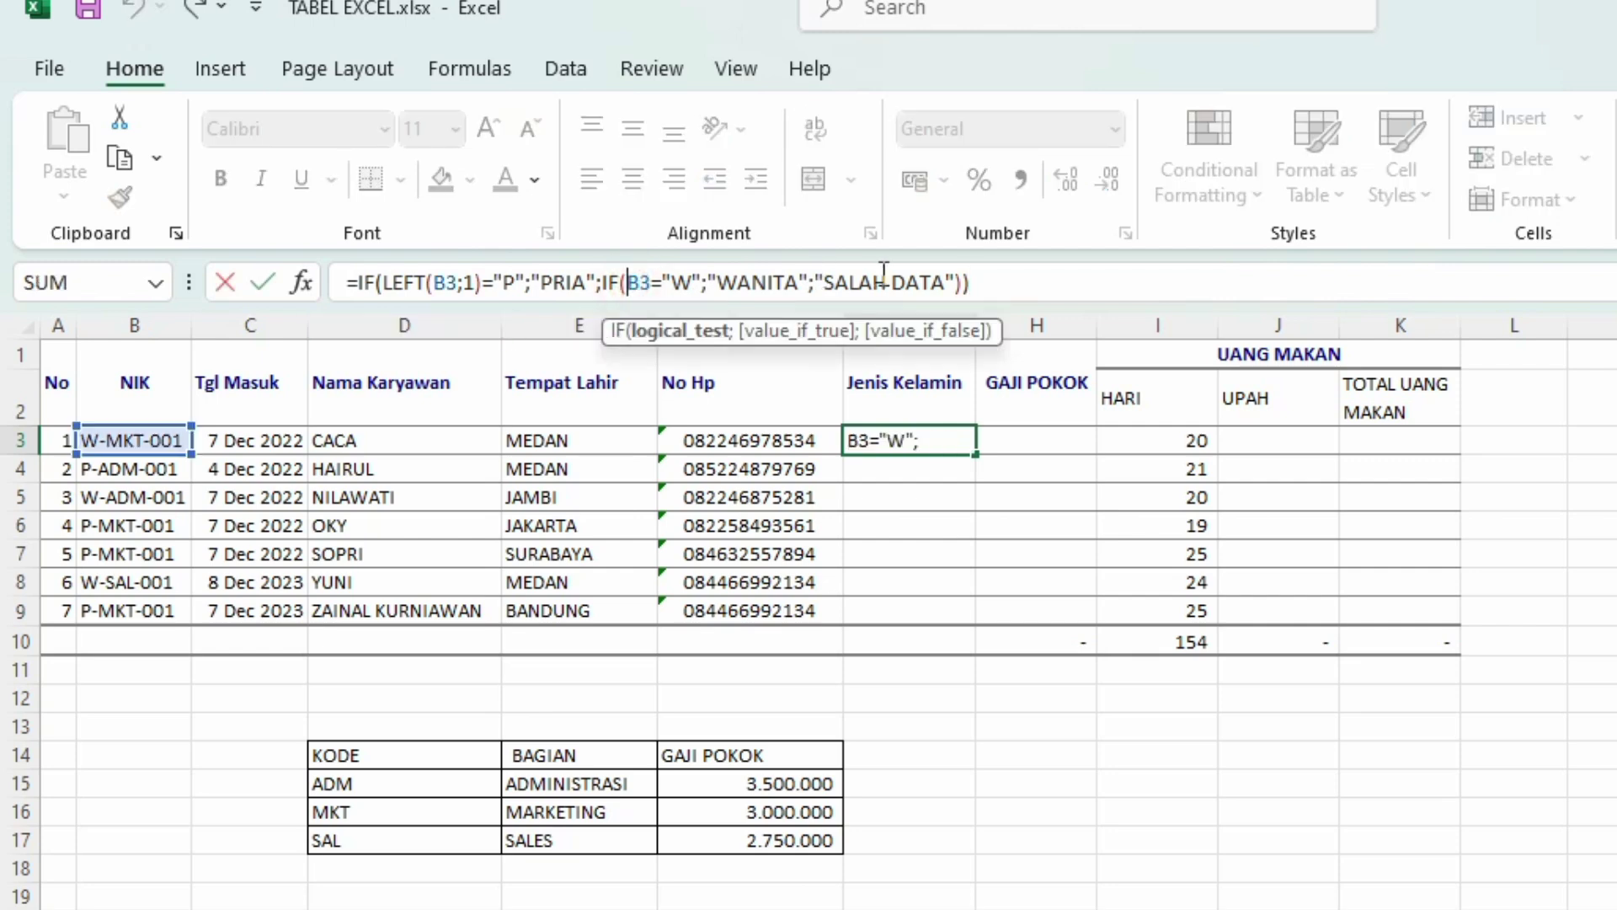
{"action": "type", "text": "LEFT"}
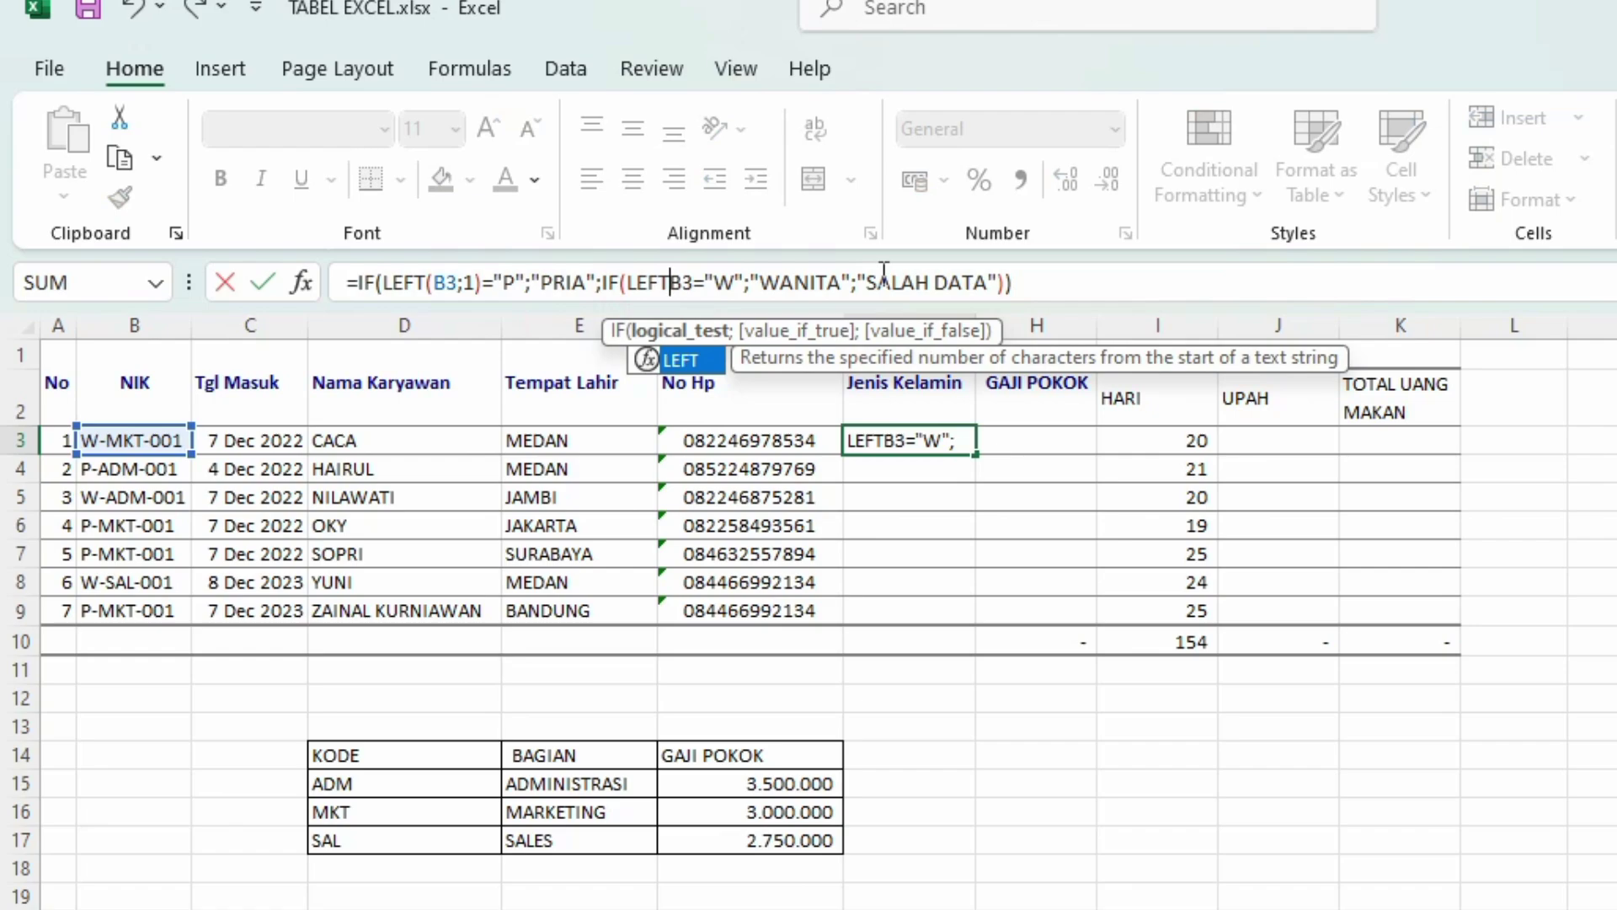
{"action": "type", "text": "("}
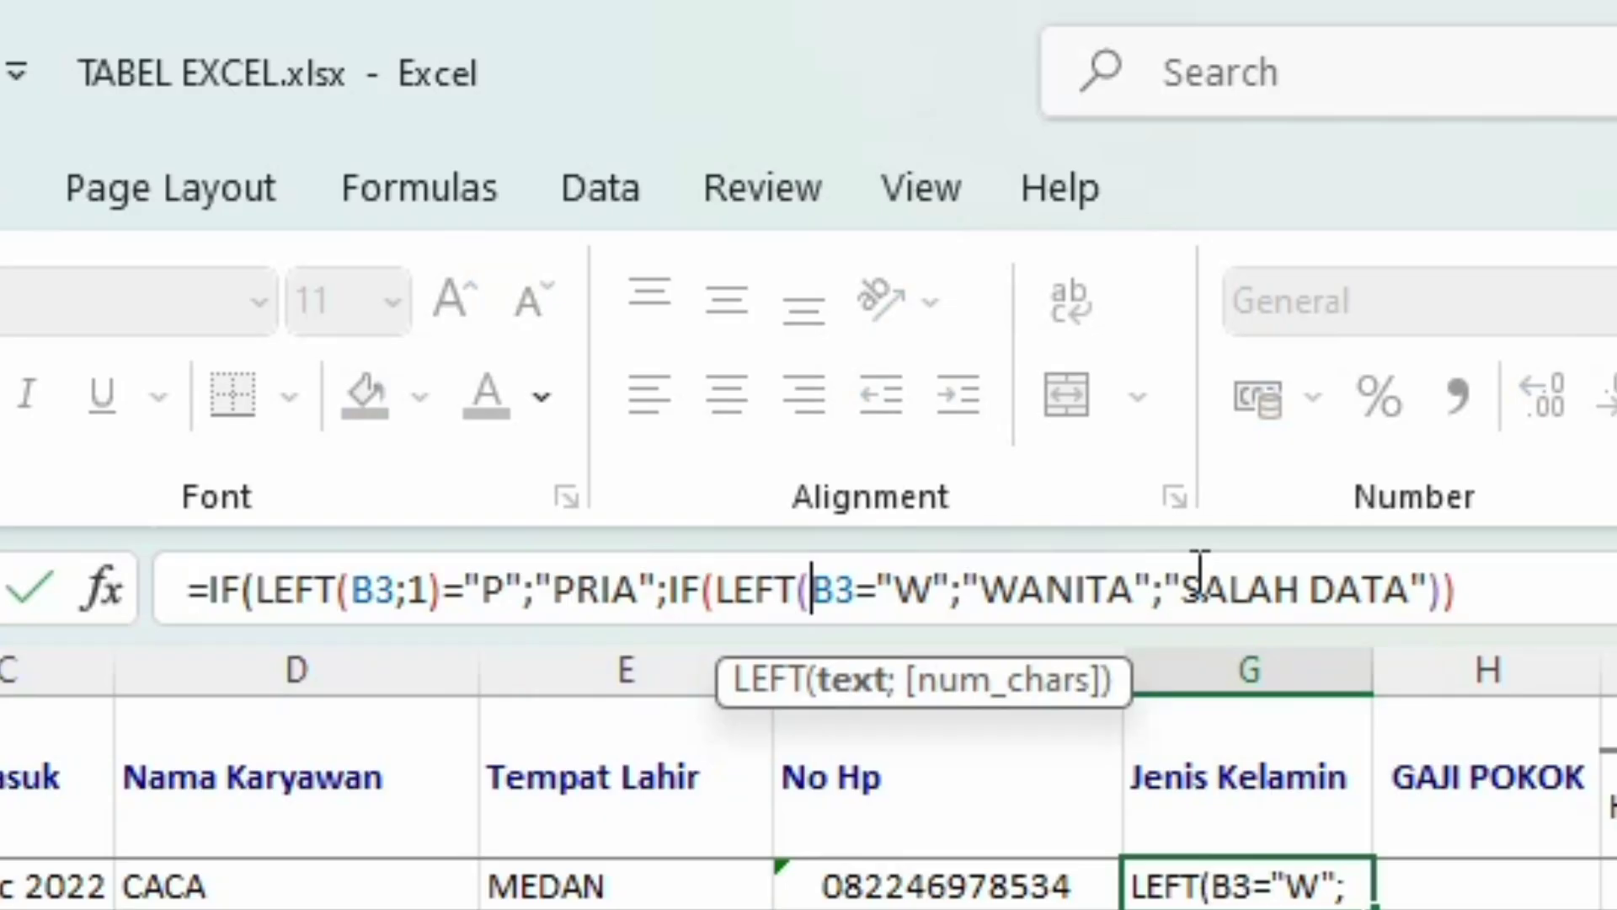
{"action": "key", "text": "Right"}
{"action": "type", "text": ";"}
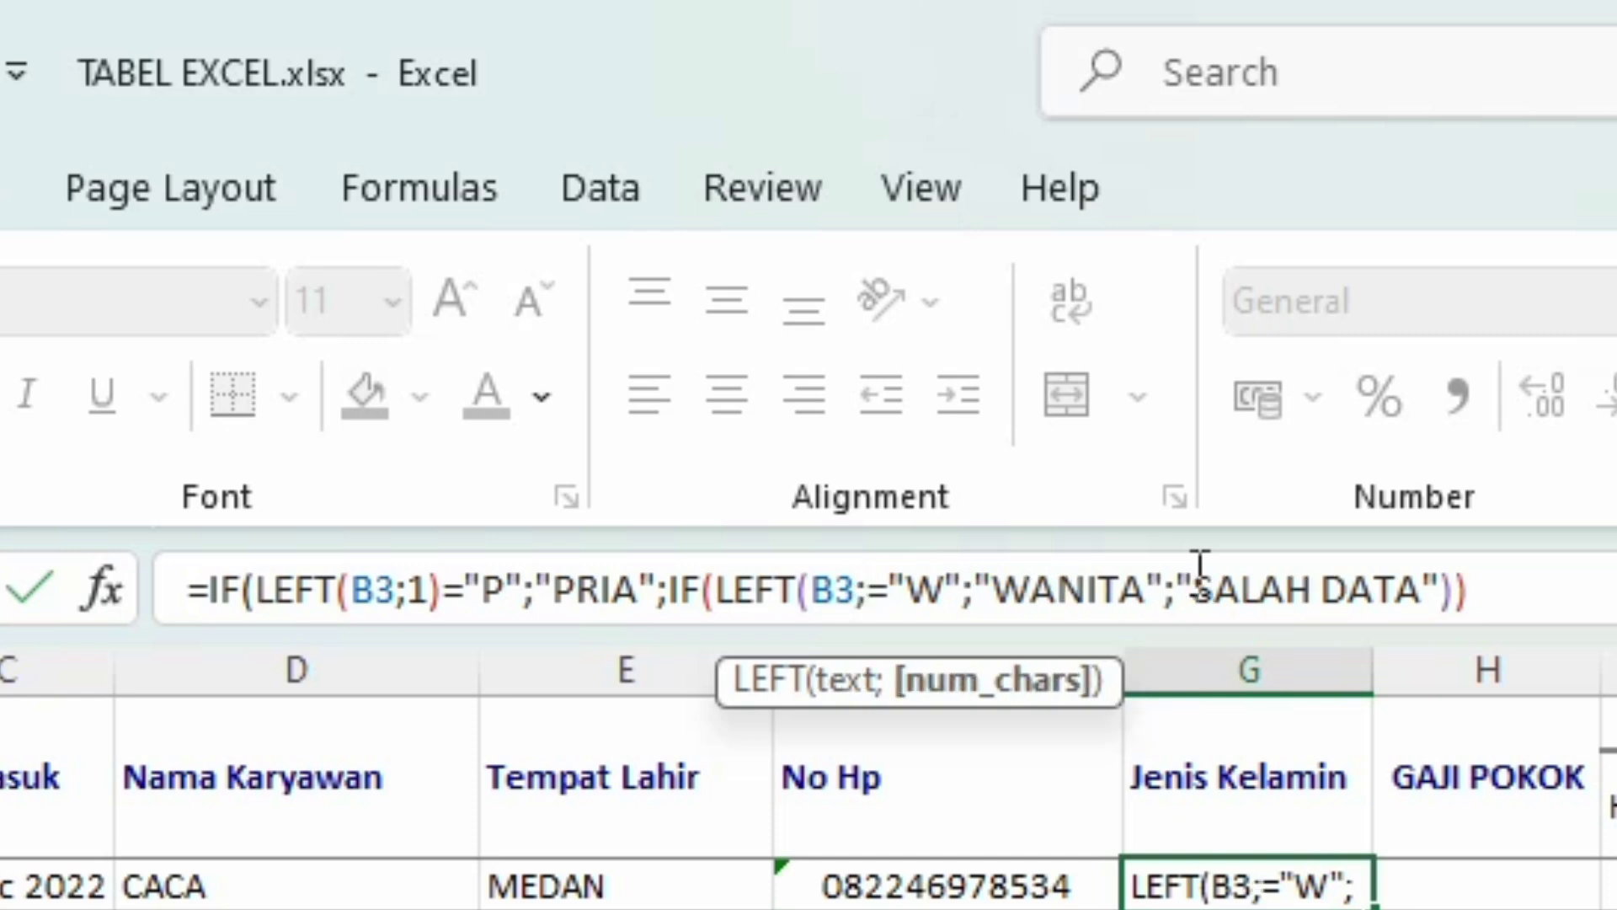
{"action": "type", "text": "1)"}
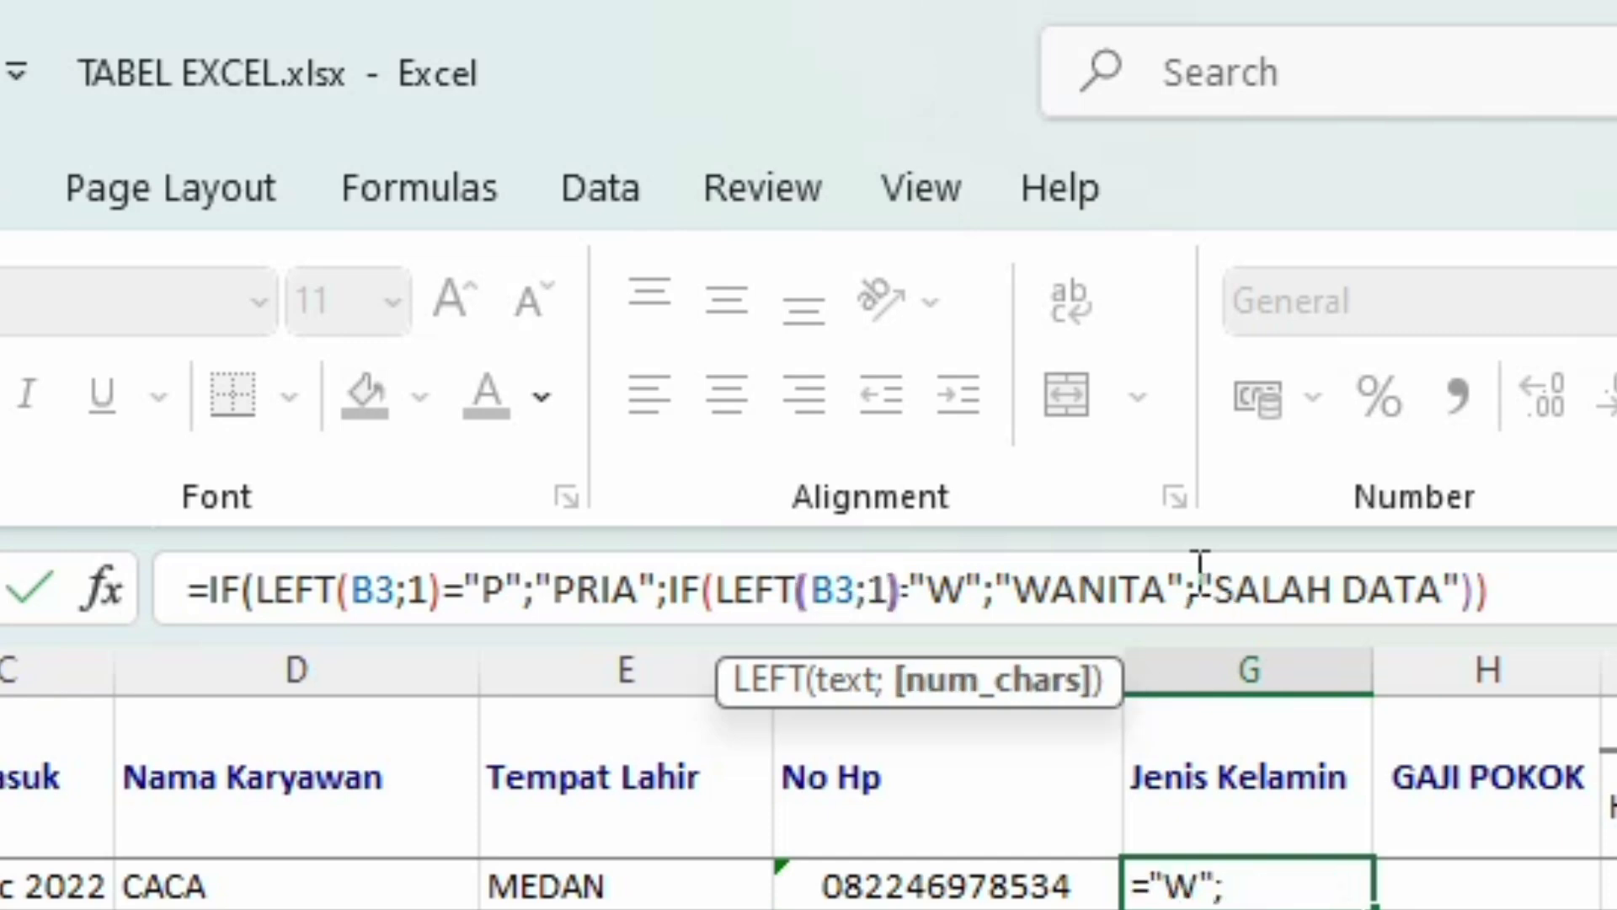
{"action": "key", "text": "Return"}
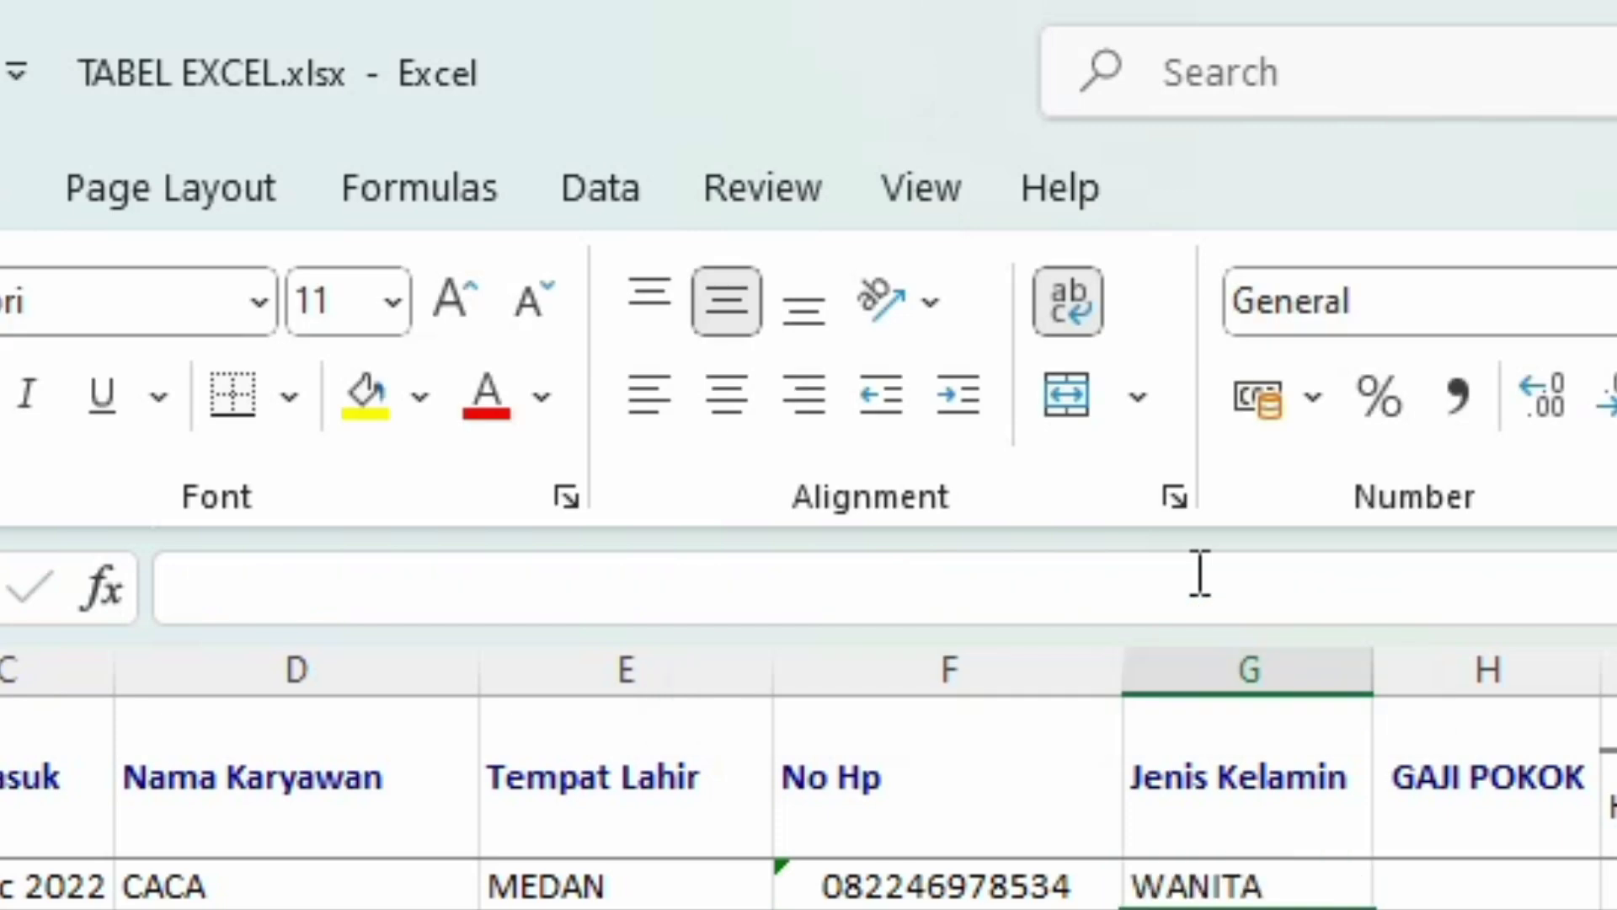
{"action": "left_click", "coordinate": [1328, 886]}
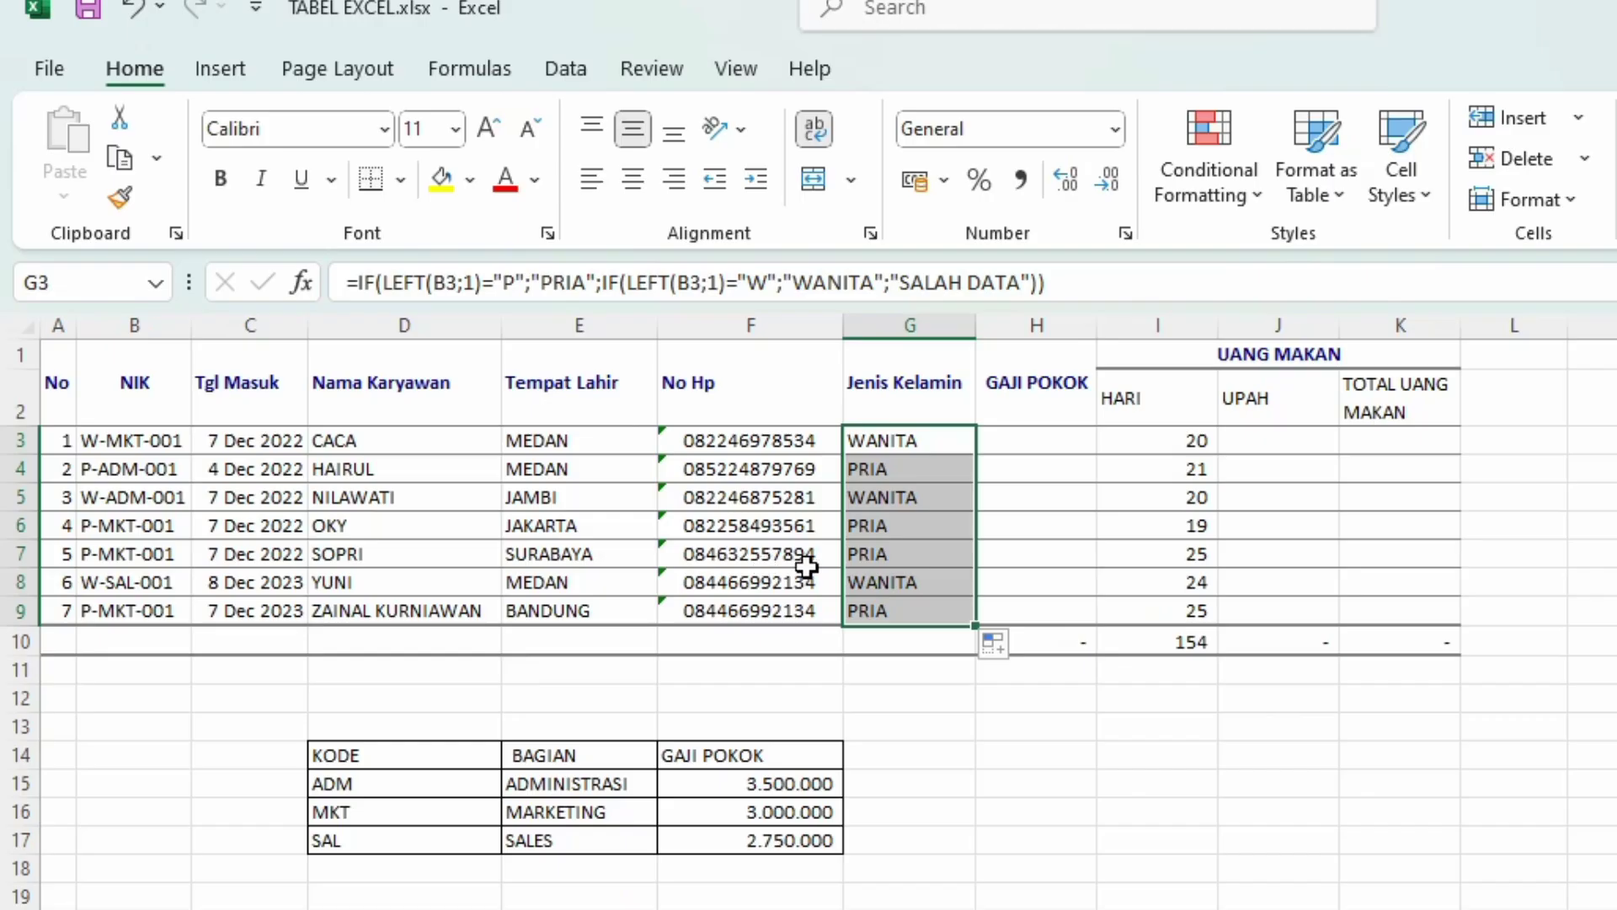
Step: Change B5's NIK from W to U-ADM-001 so G5 shows SALAH DATA
{"action": "left_click", "coordinate": [102, 497]}
{"action": "left_click", "coordinate": [367, 269]}
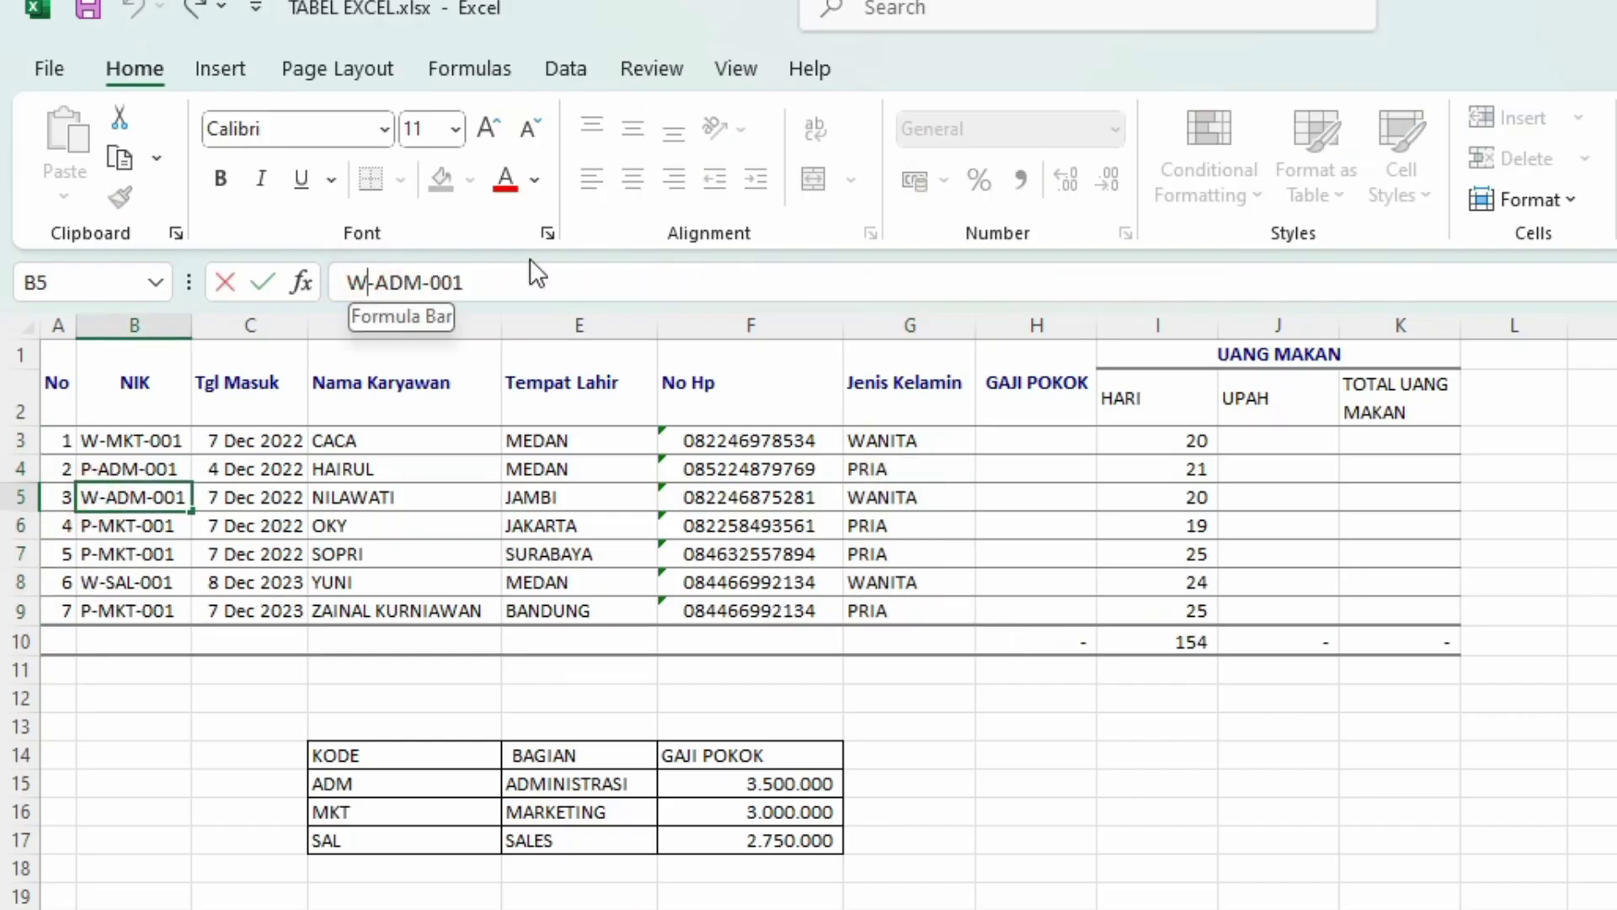
{"action": "key", "text": "BackSpace"}
{"action": "type", "text": "U"}
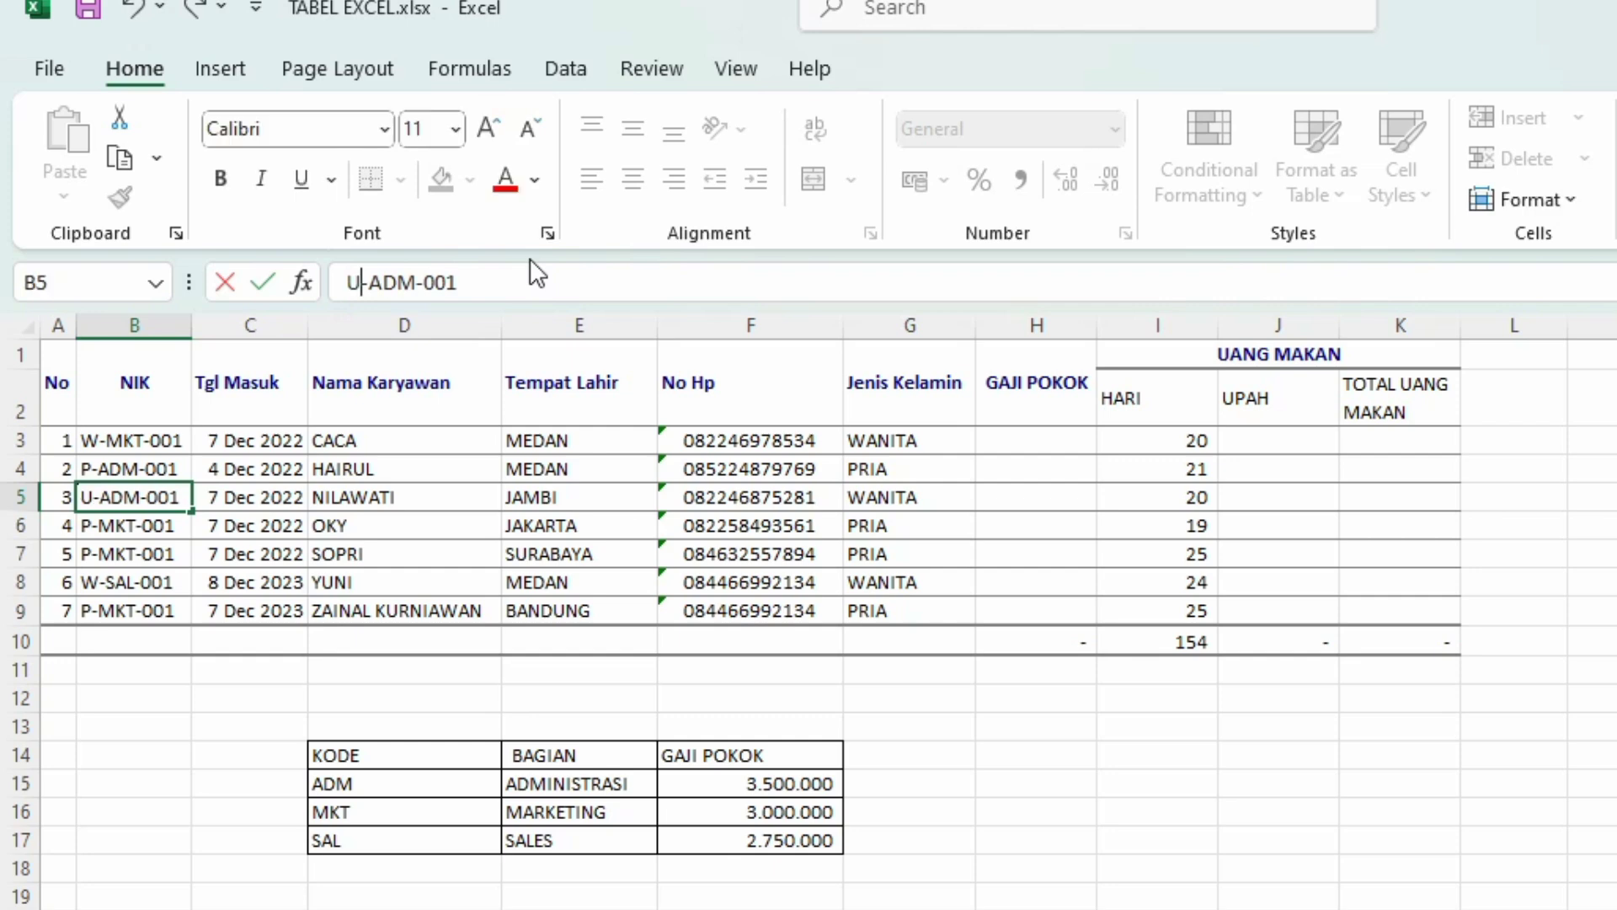
{"action": "key", "text": "Return"}
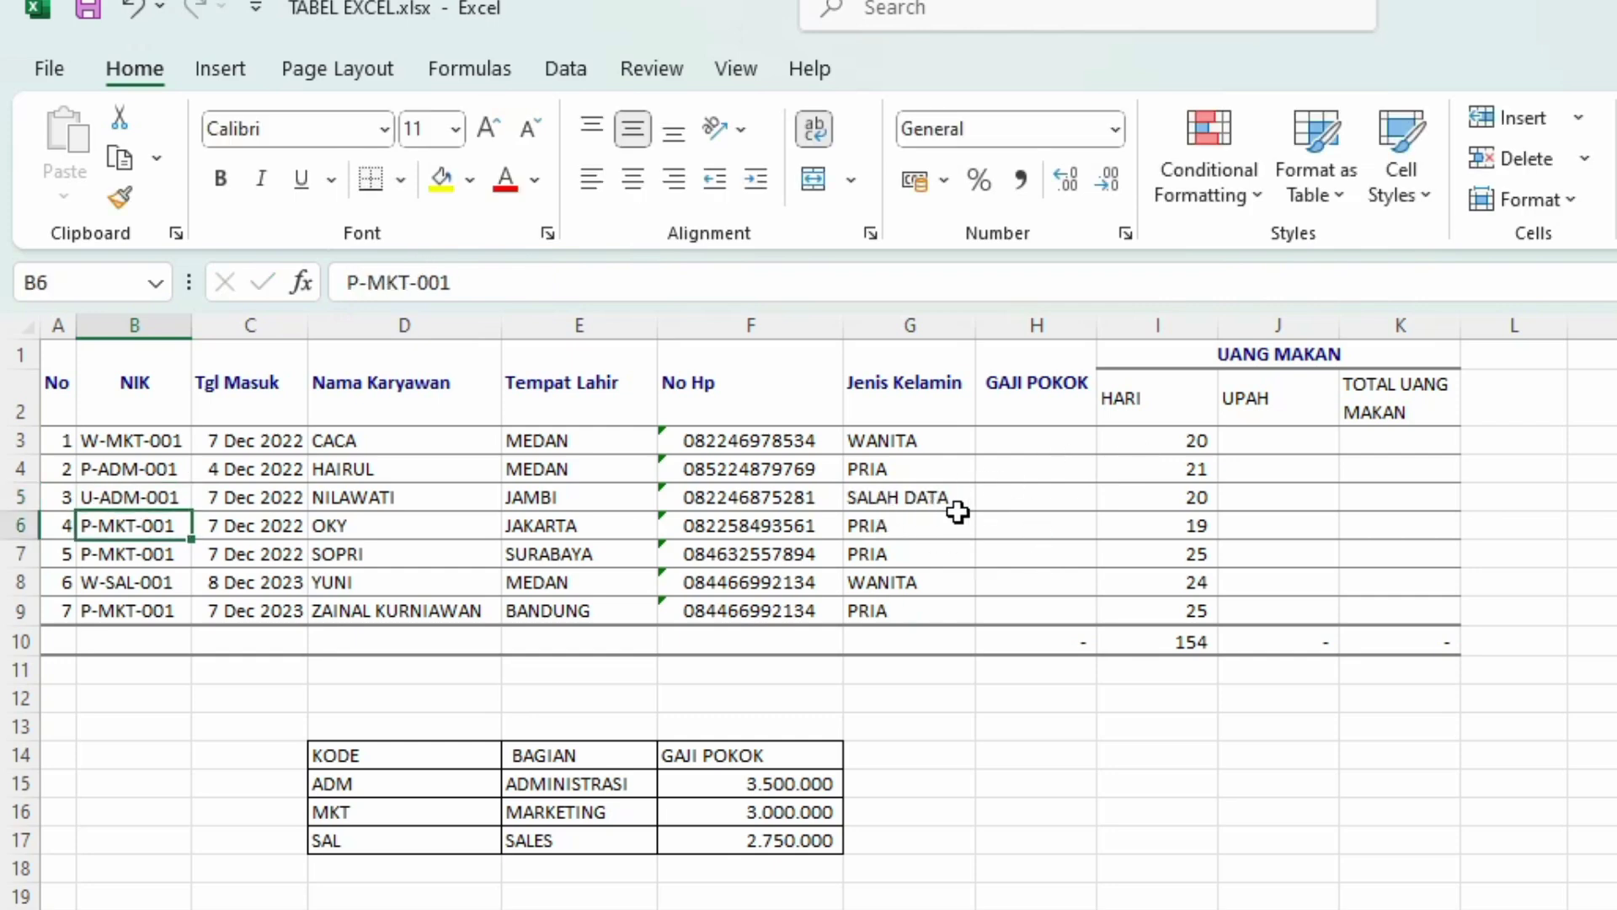
{"action": "left_click", "coordinate": [97, 496]}
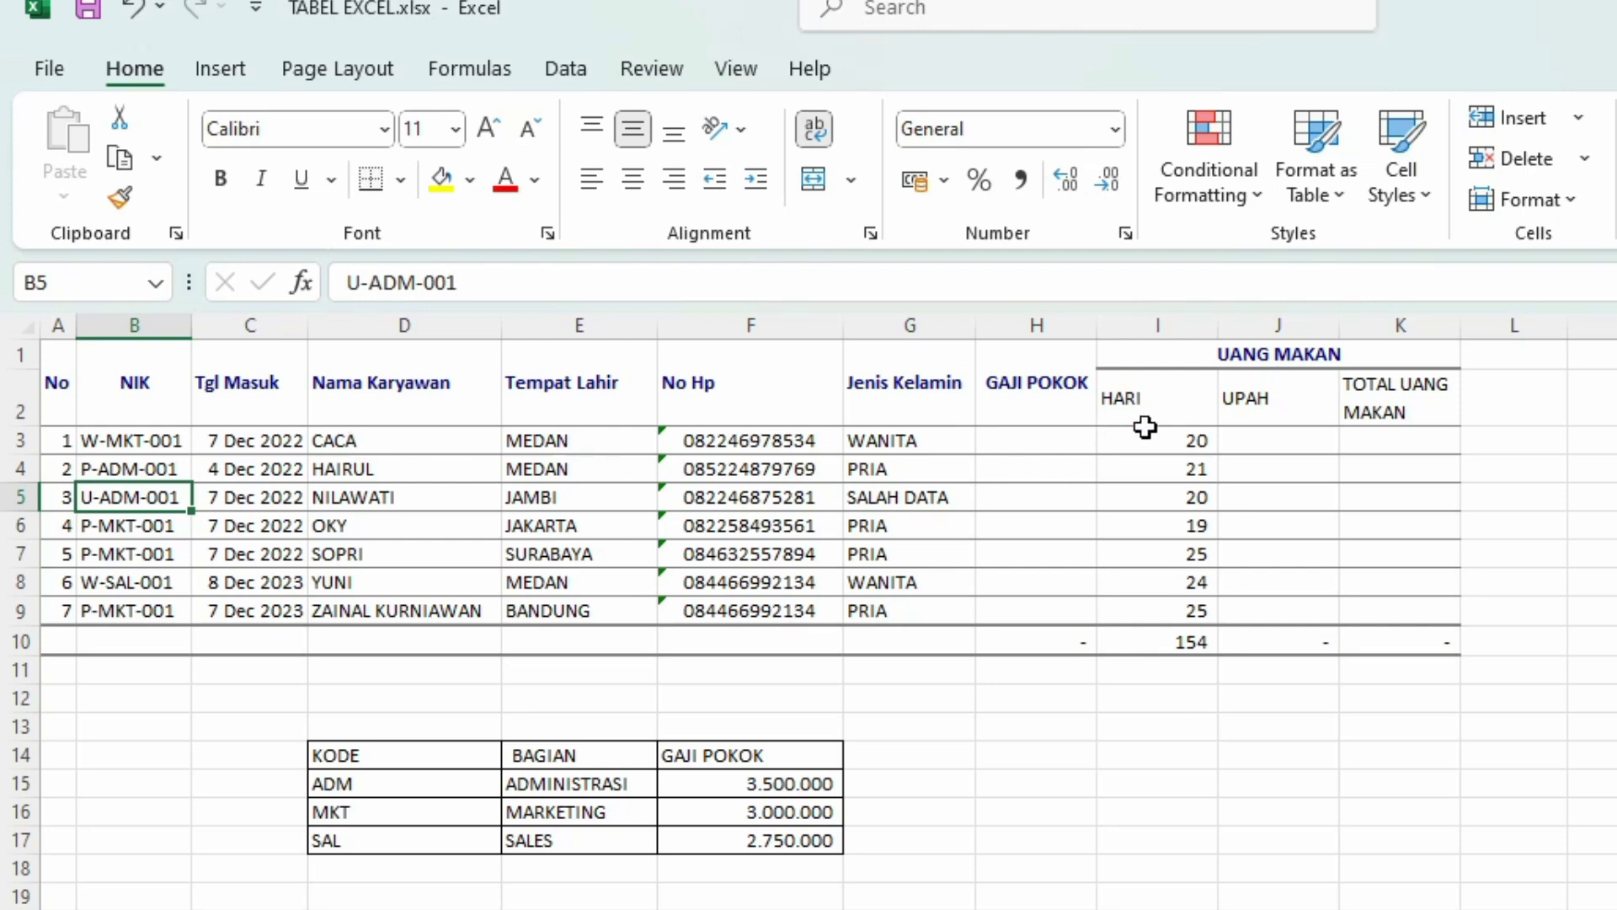
{"action": "left_click", "coordinate": [1068, 440]}
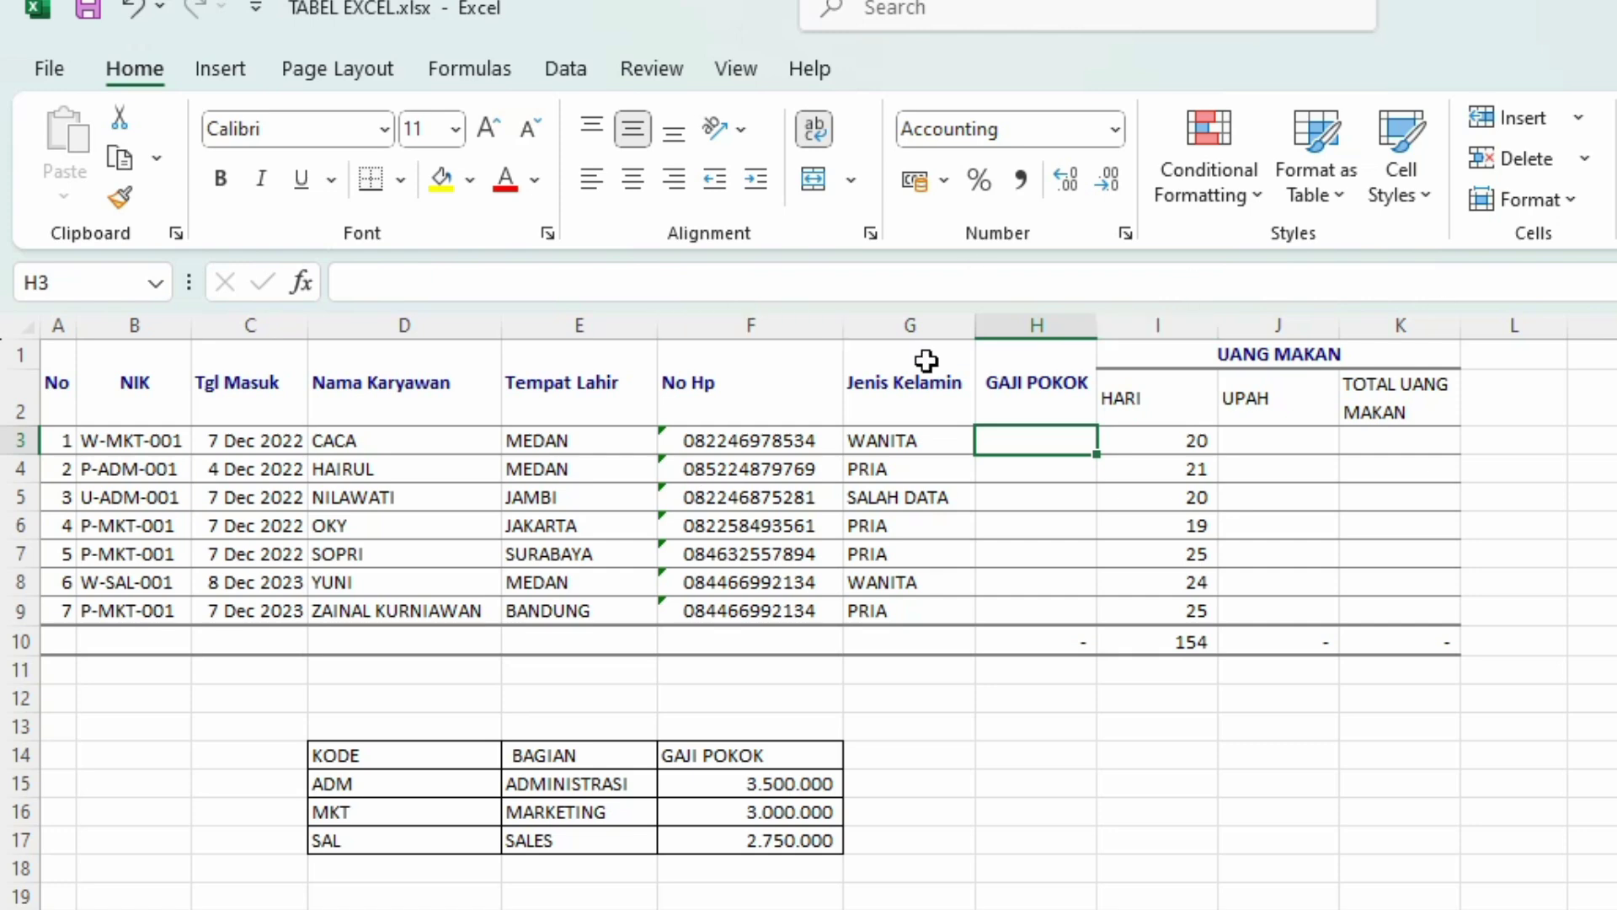
Step: Insert a new column H before GAJI POKOK with the heading BAGIAN in H2
{"action": "left_click", "coordinate": [1041, 324]}
{"action": "right_click", "coordinate": [1042, 329]}
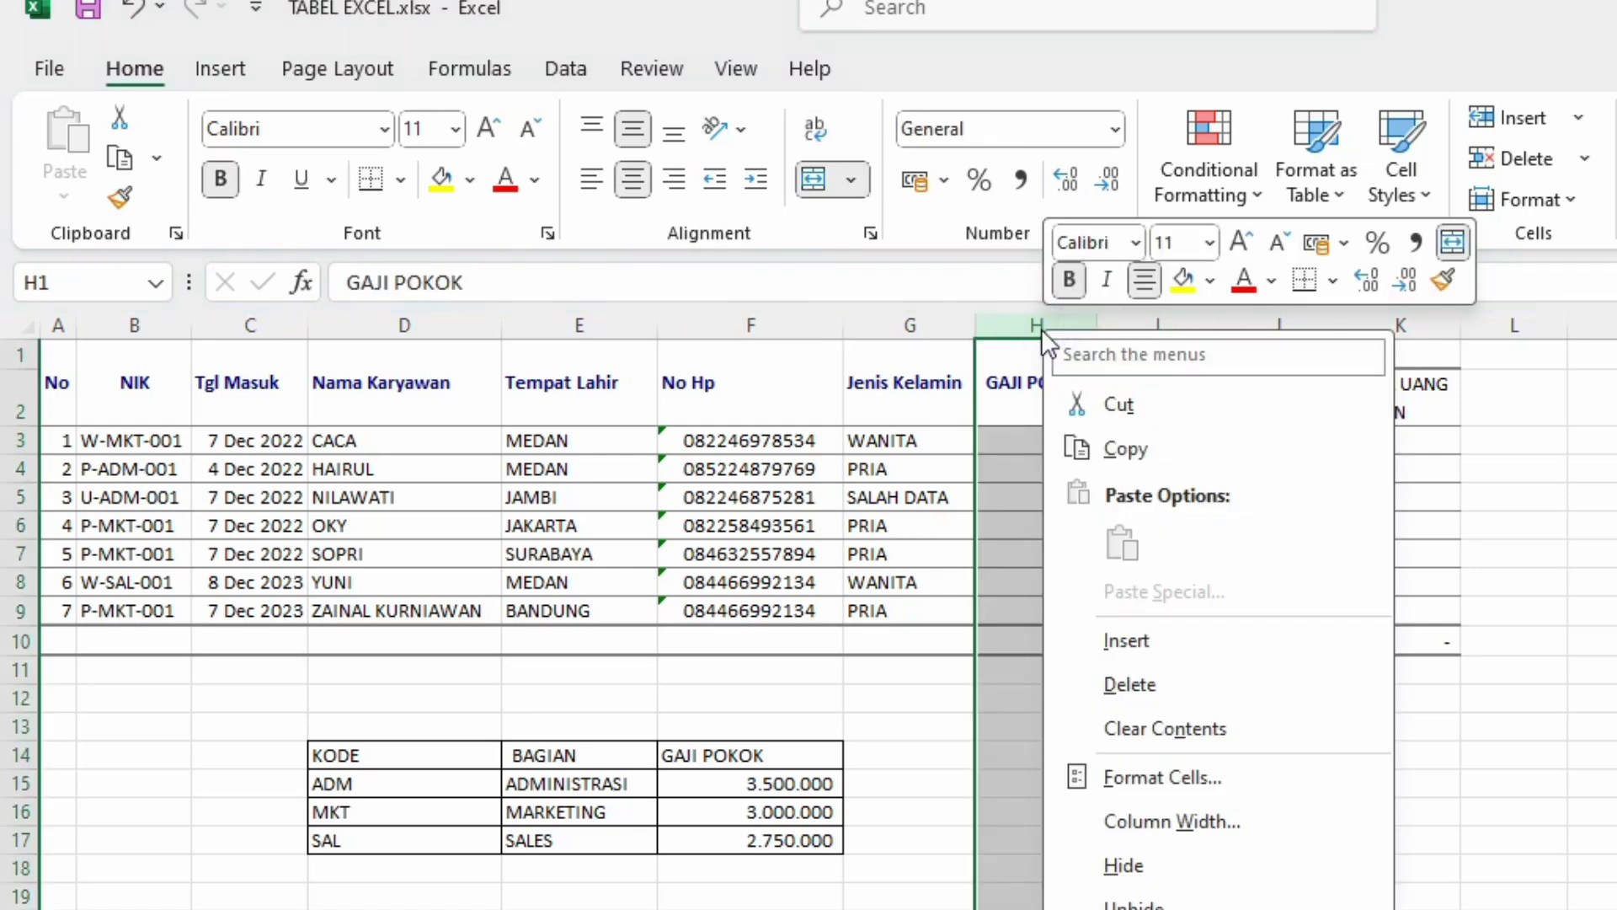
{"action": "left_click", "coordinate": [1118, 640]}
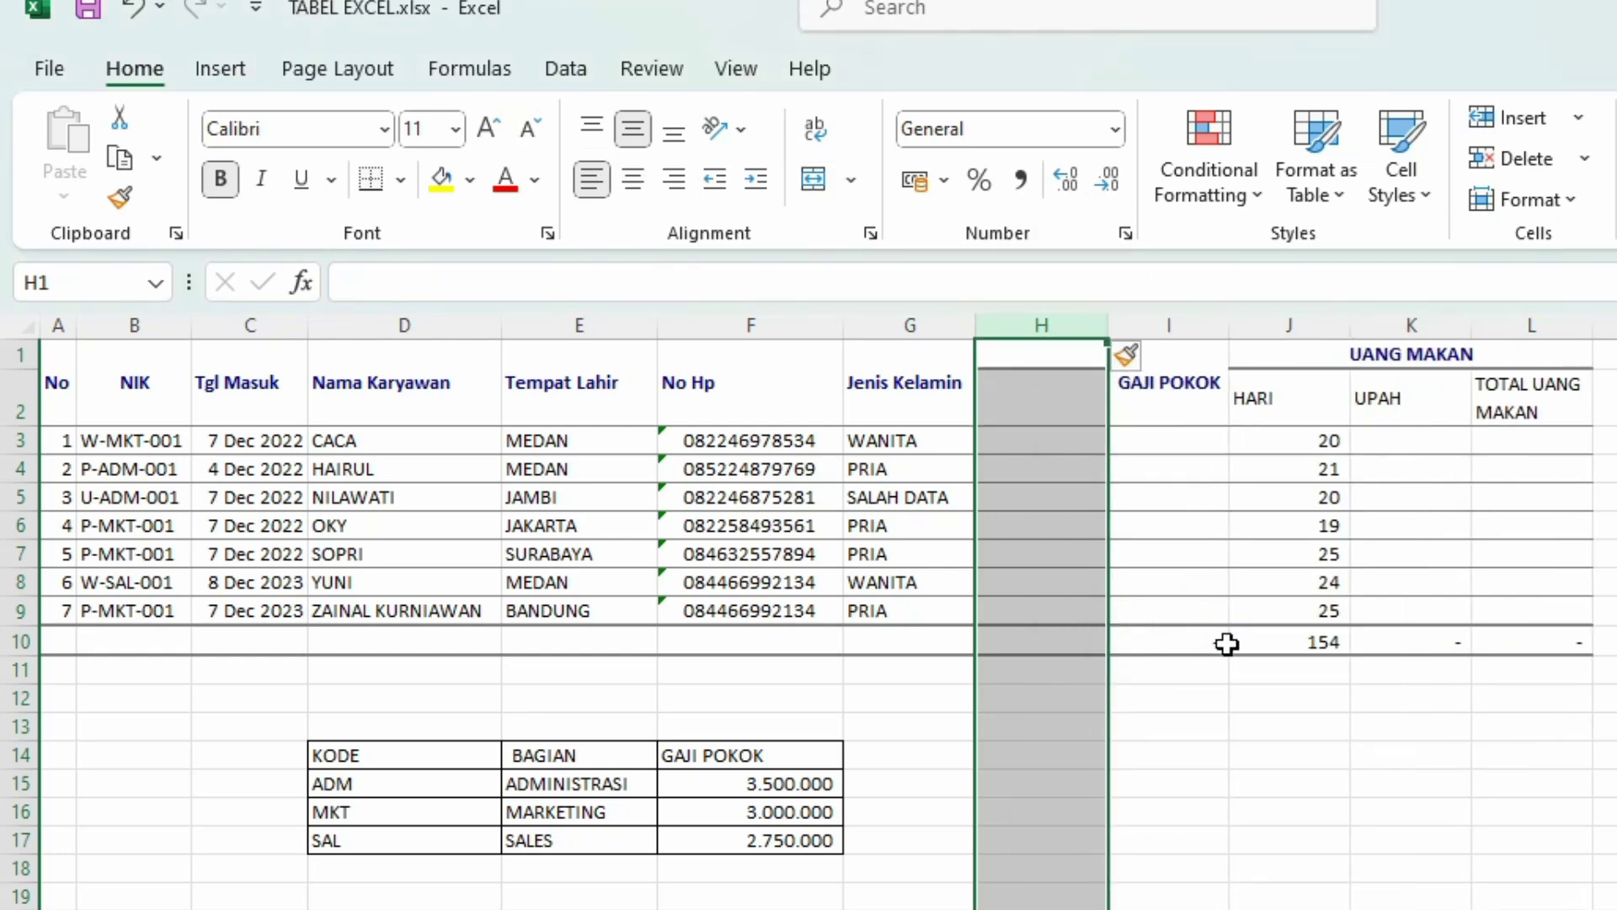
{"action": "left_click", "coordinate": [1243, 662]}
{"action": "left_click", "coordinate": [1030, 386]}
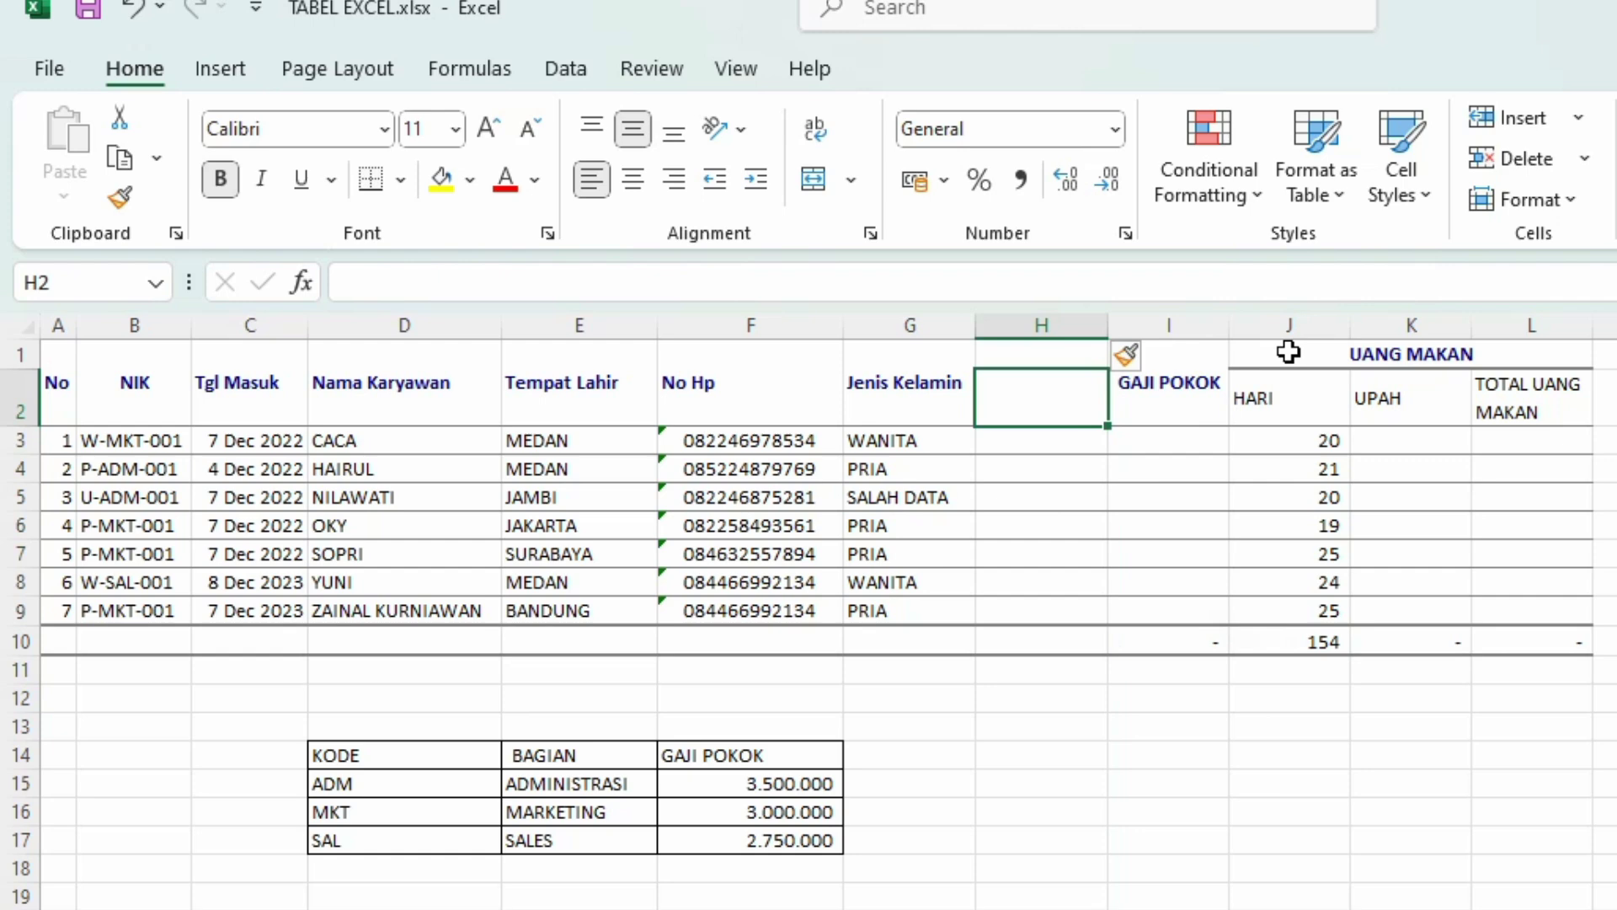
{"action": "type", "text": "BA"}
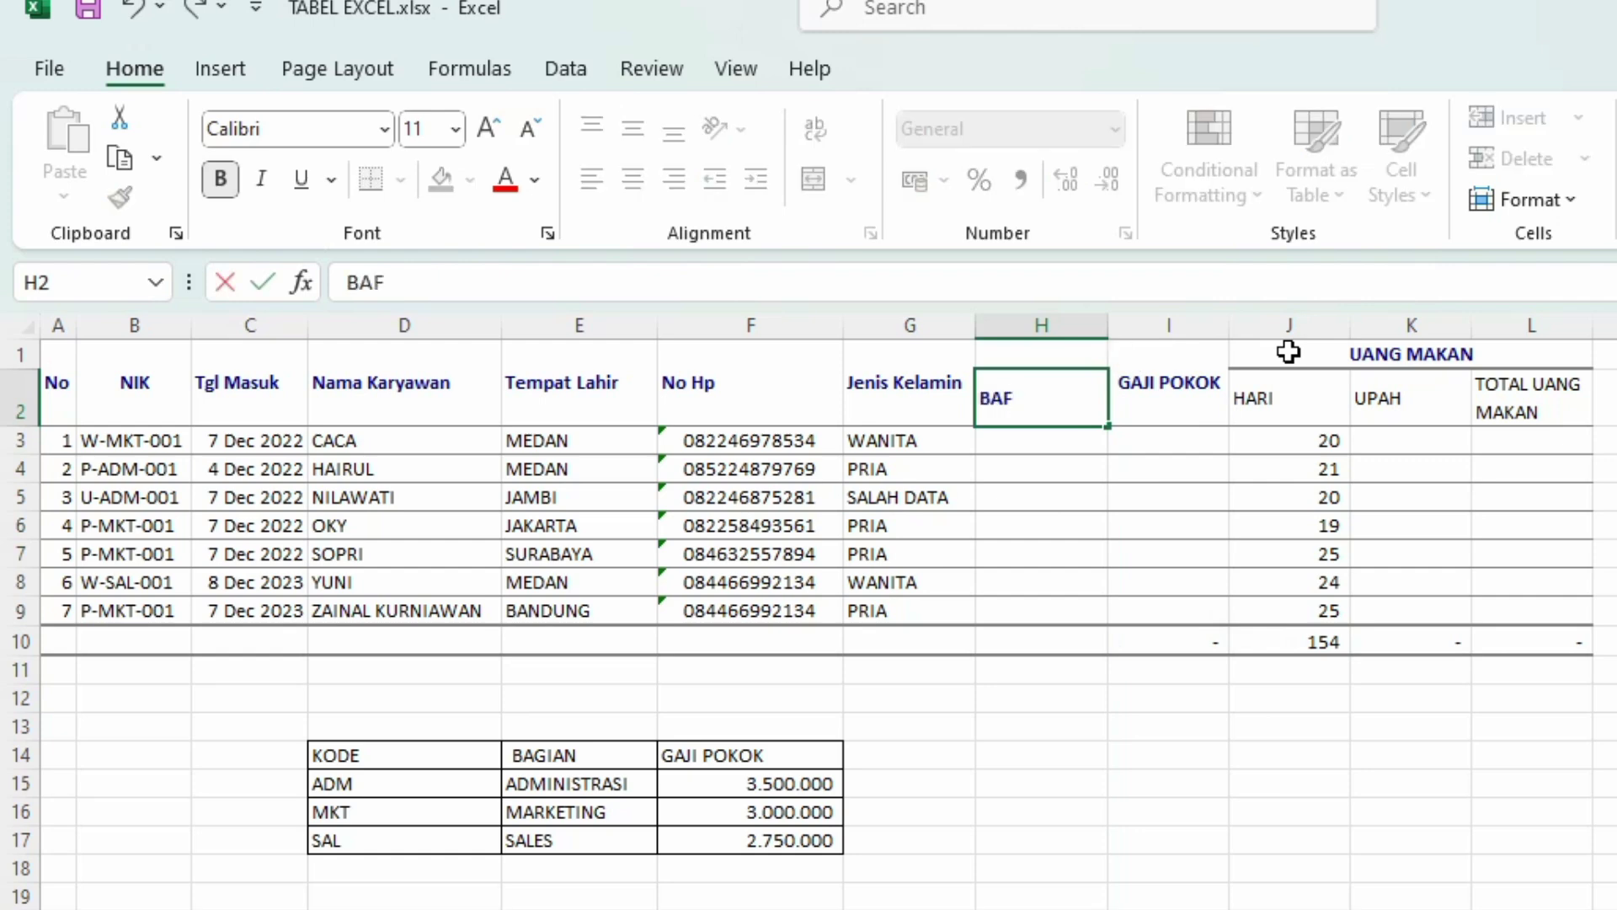
{"action": "type", "text": "F"}
{"action": "key", "text": "BackSpace"}
{"action": "type", "text": "GIAN"}
{"action": "key", "text": "Return"}
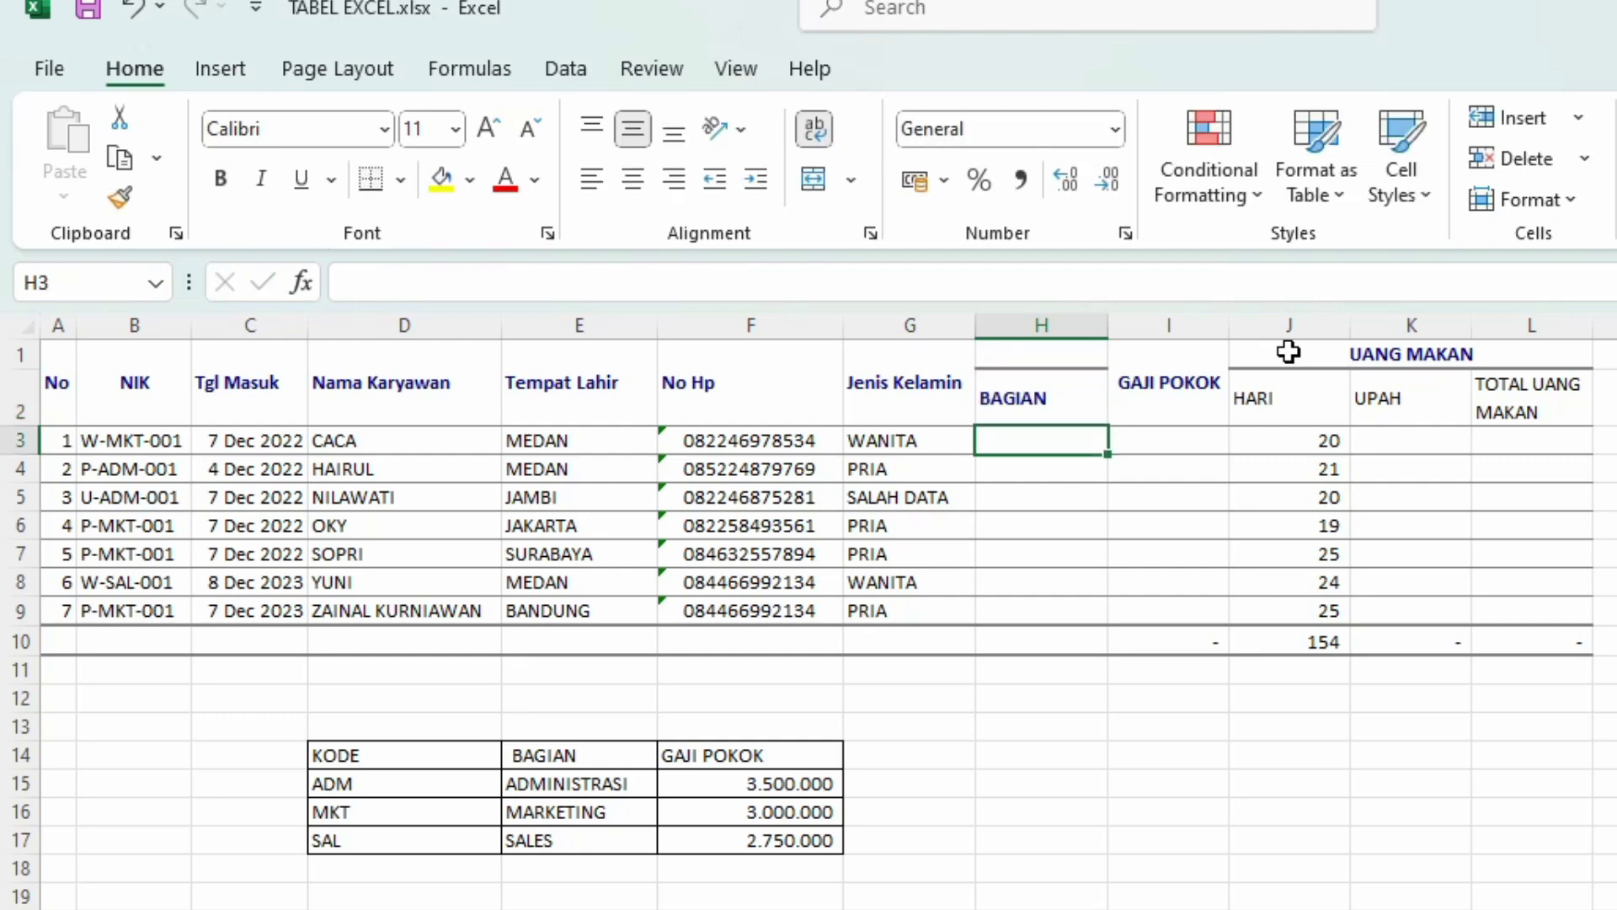
Step: Merge and centre the BAGIAN header across H1:H2
{"action": "left_click", "coordinate": [1048, 371]}
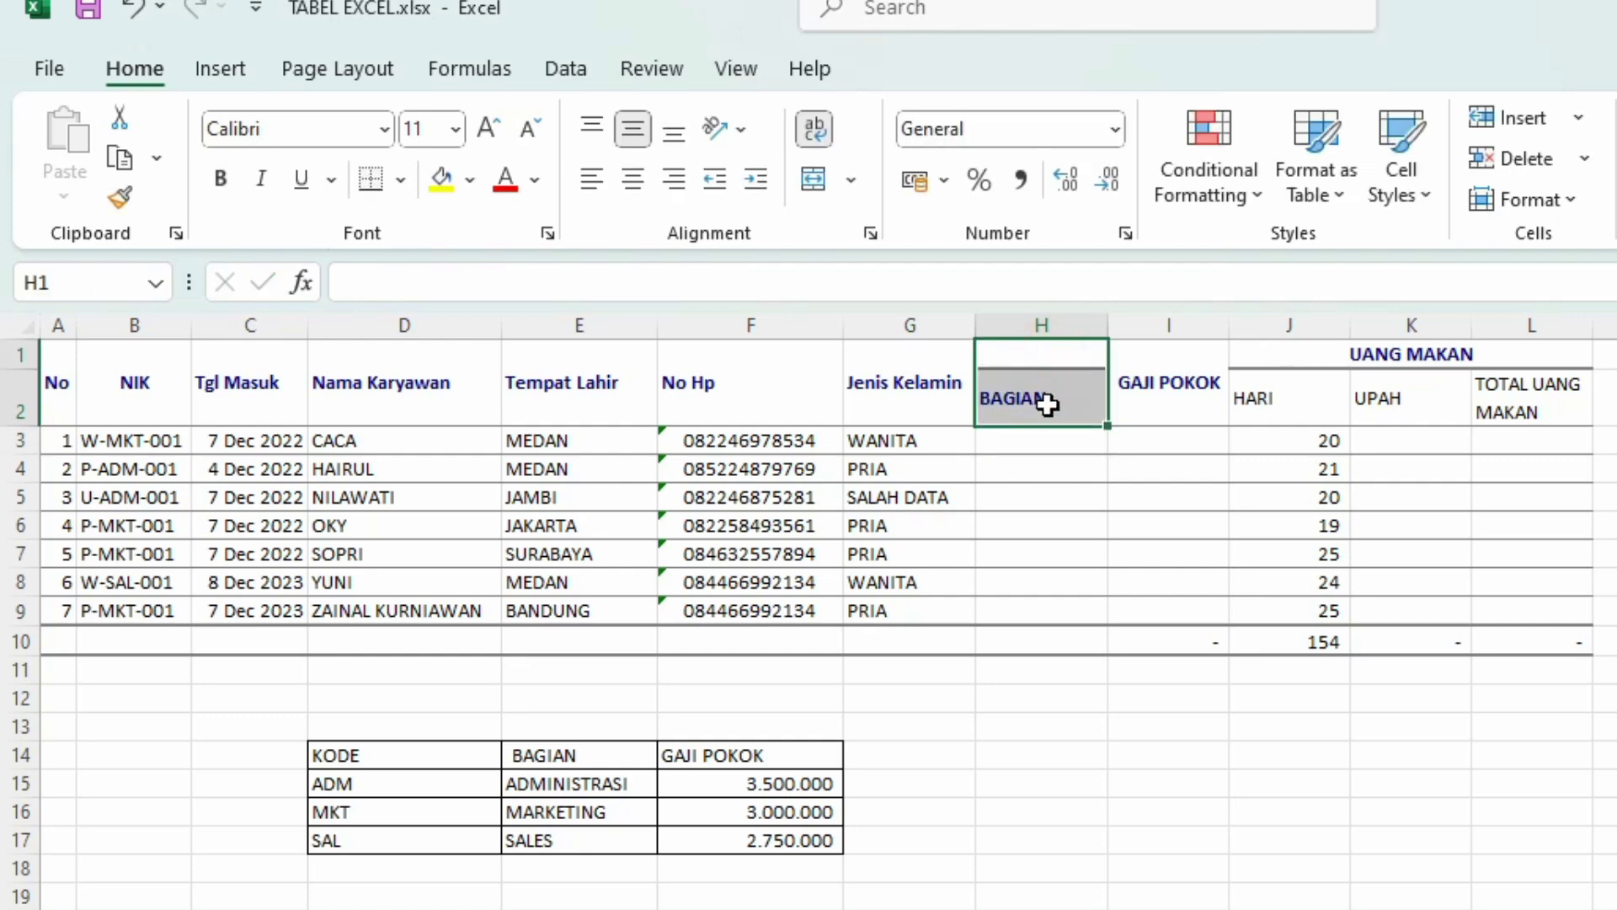
{"action": "left_click", "coordinate": [851, 175]}
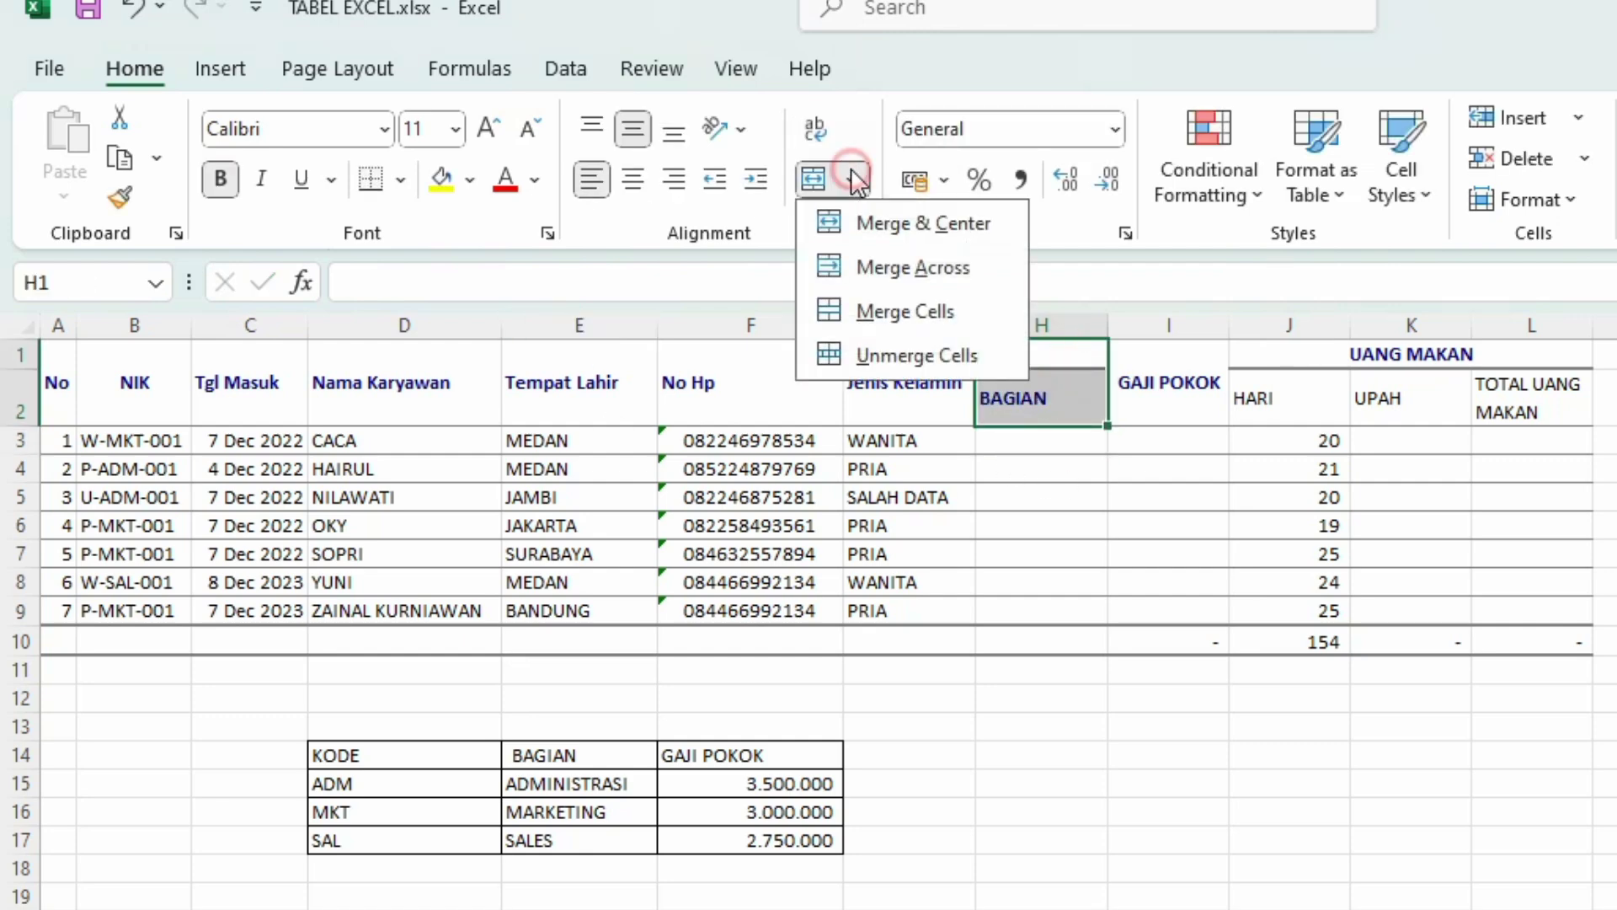
{"action": "left_click", "coordinate": [903, 225]}
{"action": "left_click", "coordinate": [1078, 784]}
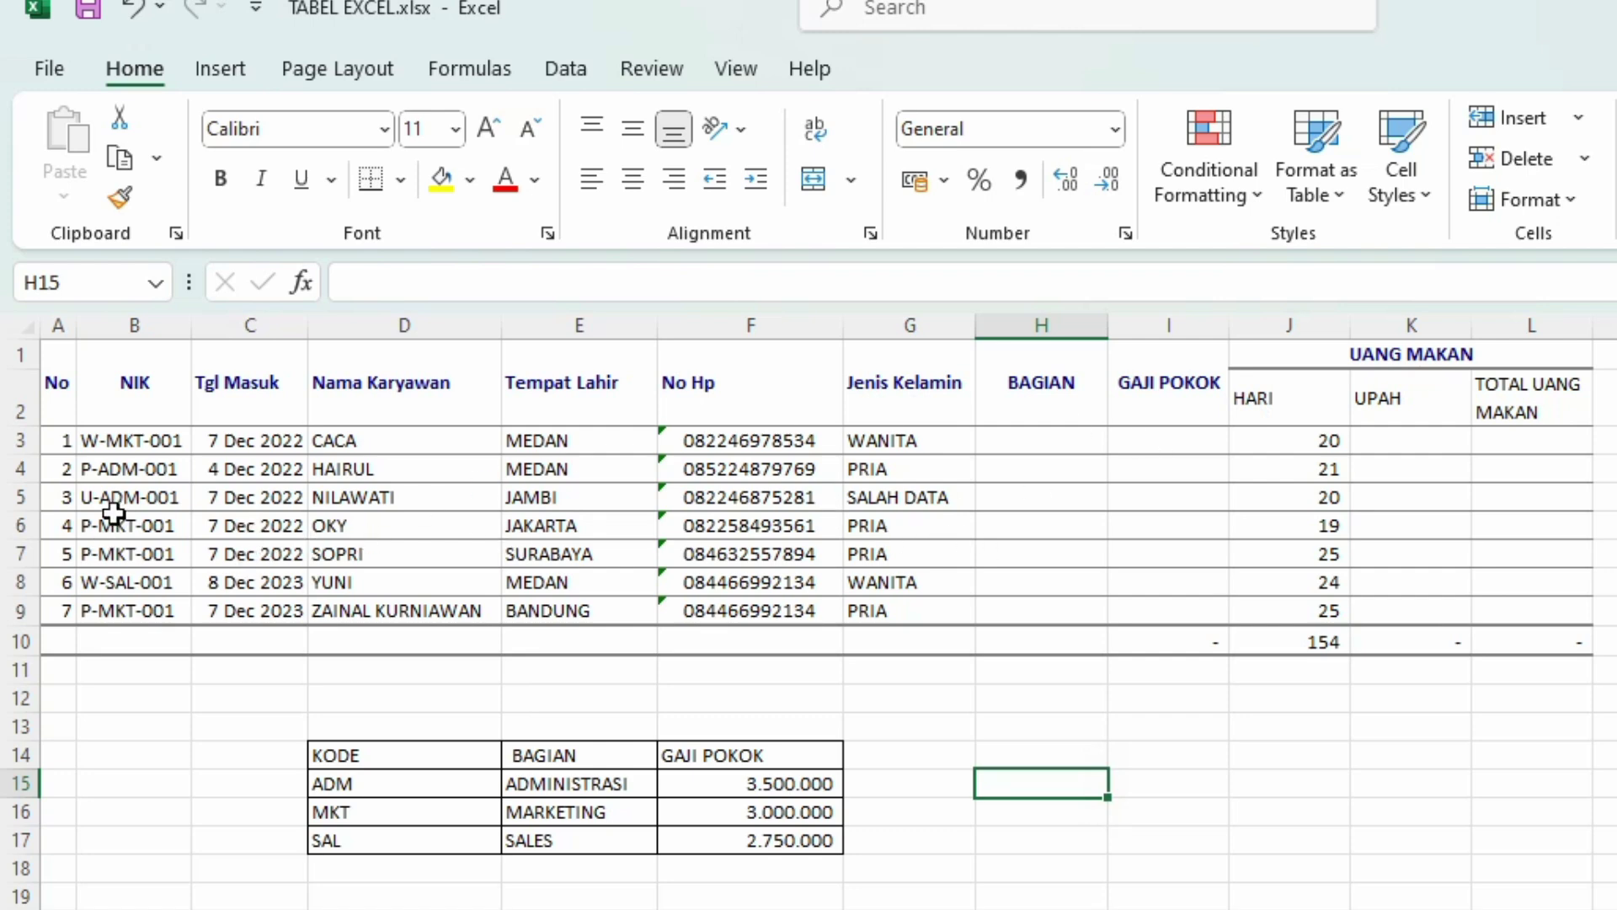
Step: Insert a blank row 5 between the second and third employees, deleting the extra row 4
{"action": "right_click", "coordinate": [18, 495]}
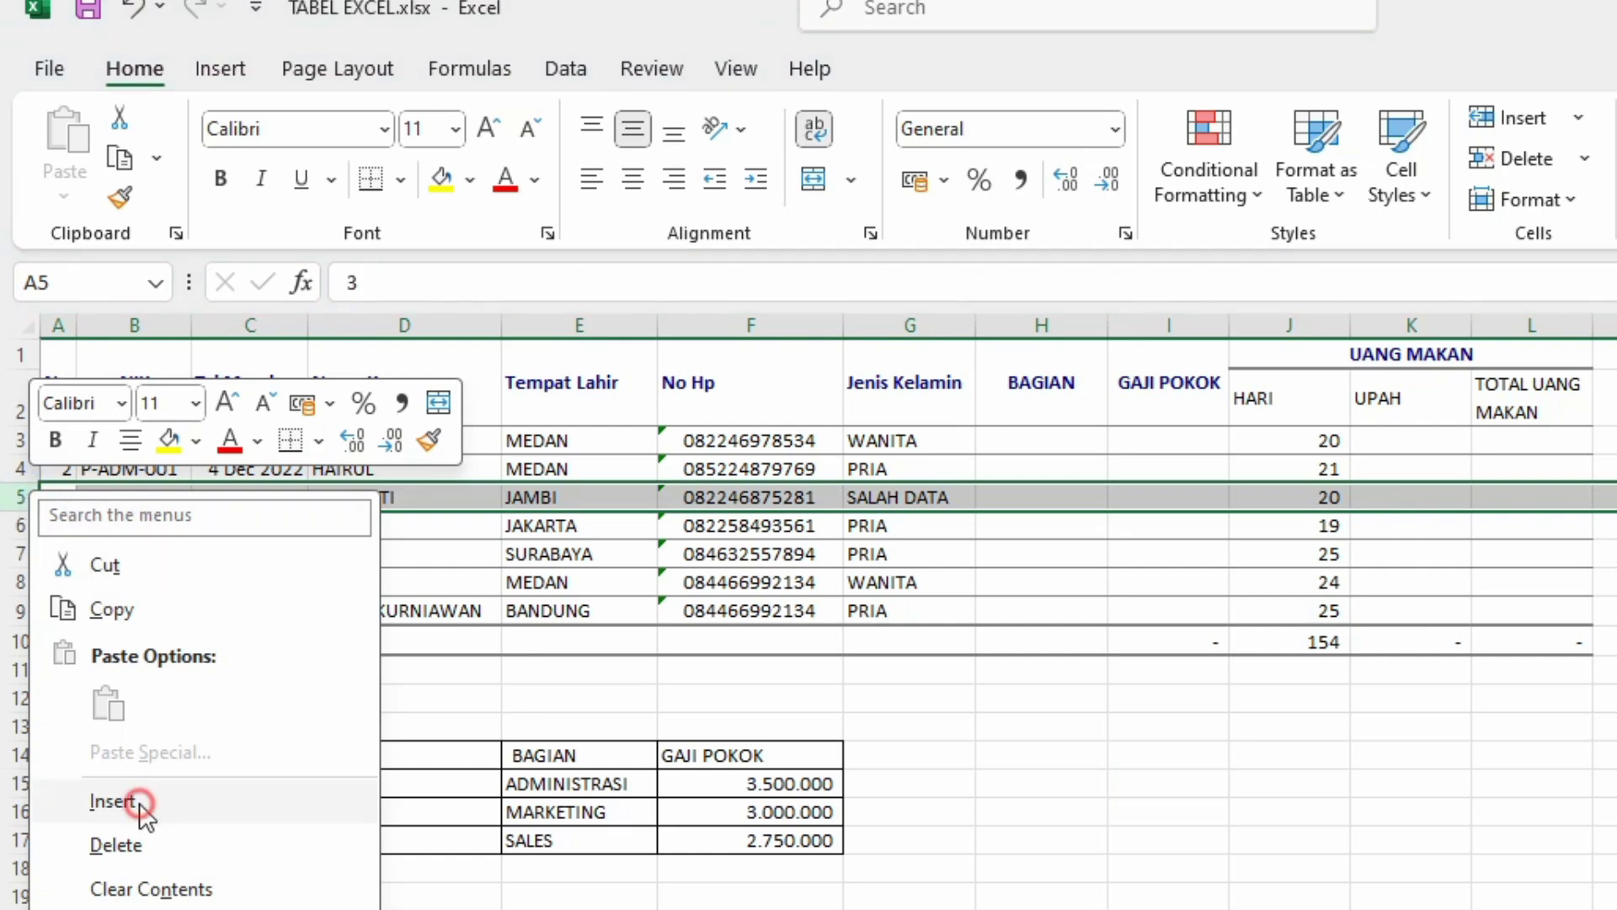
{"action": "left_click", "coordinate": [113, 801]}
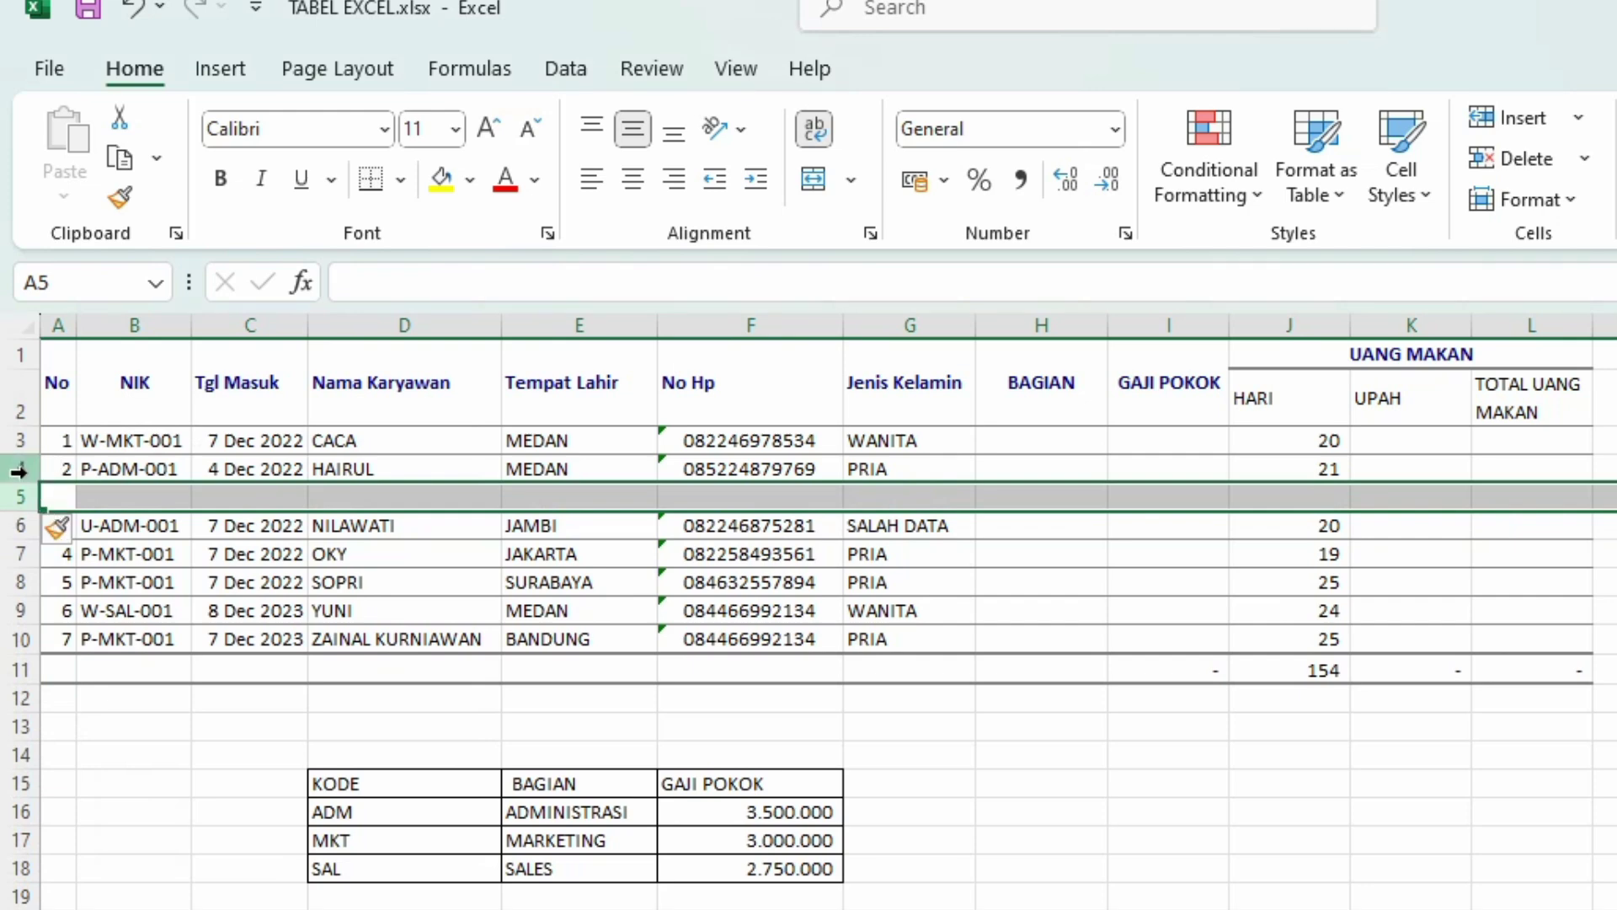
{"action": "right_click", "coordinate": [19, 471]}
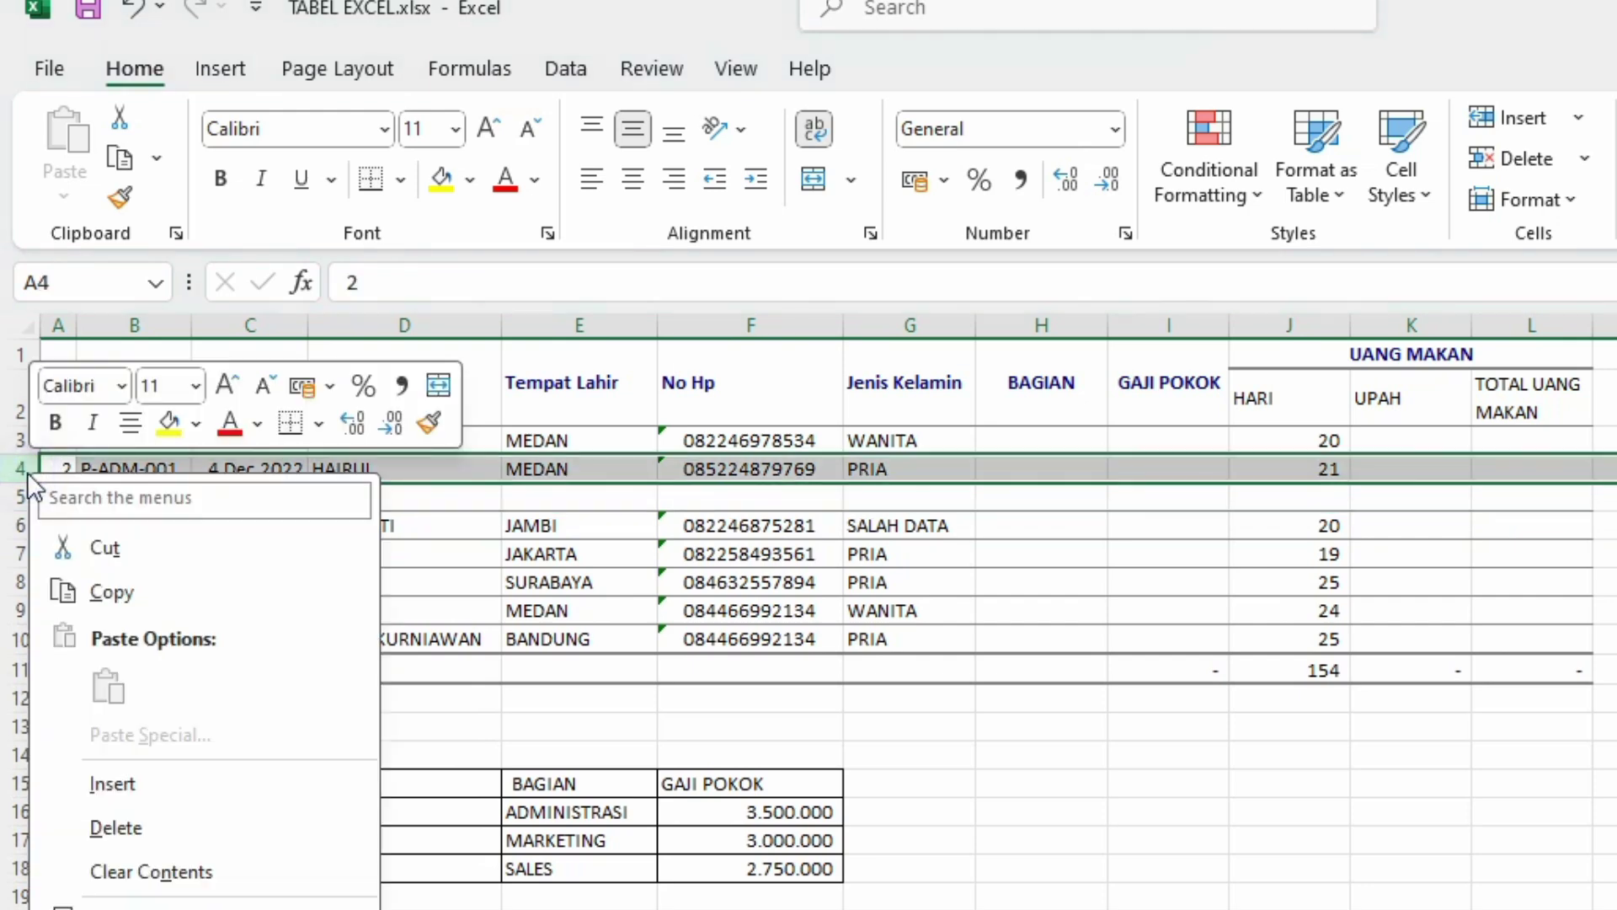
{"action": "left_click", "coordinate": [134, 791]}
{"action": "left_click", "coordinate": [571, 704]}
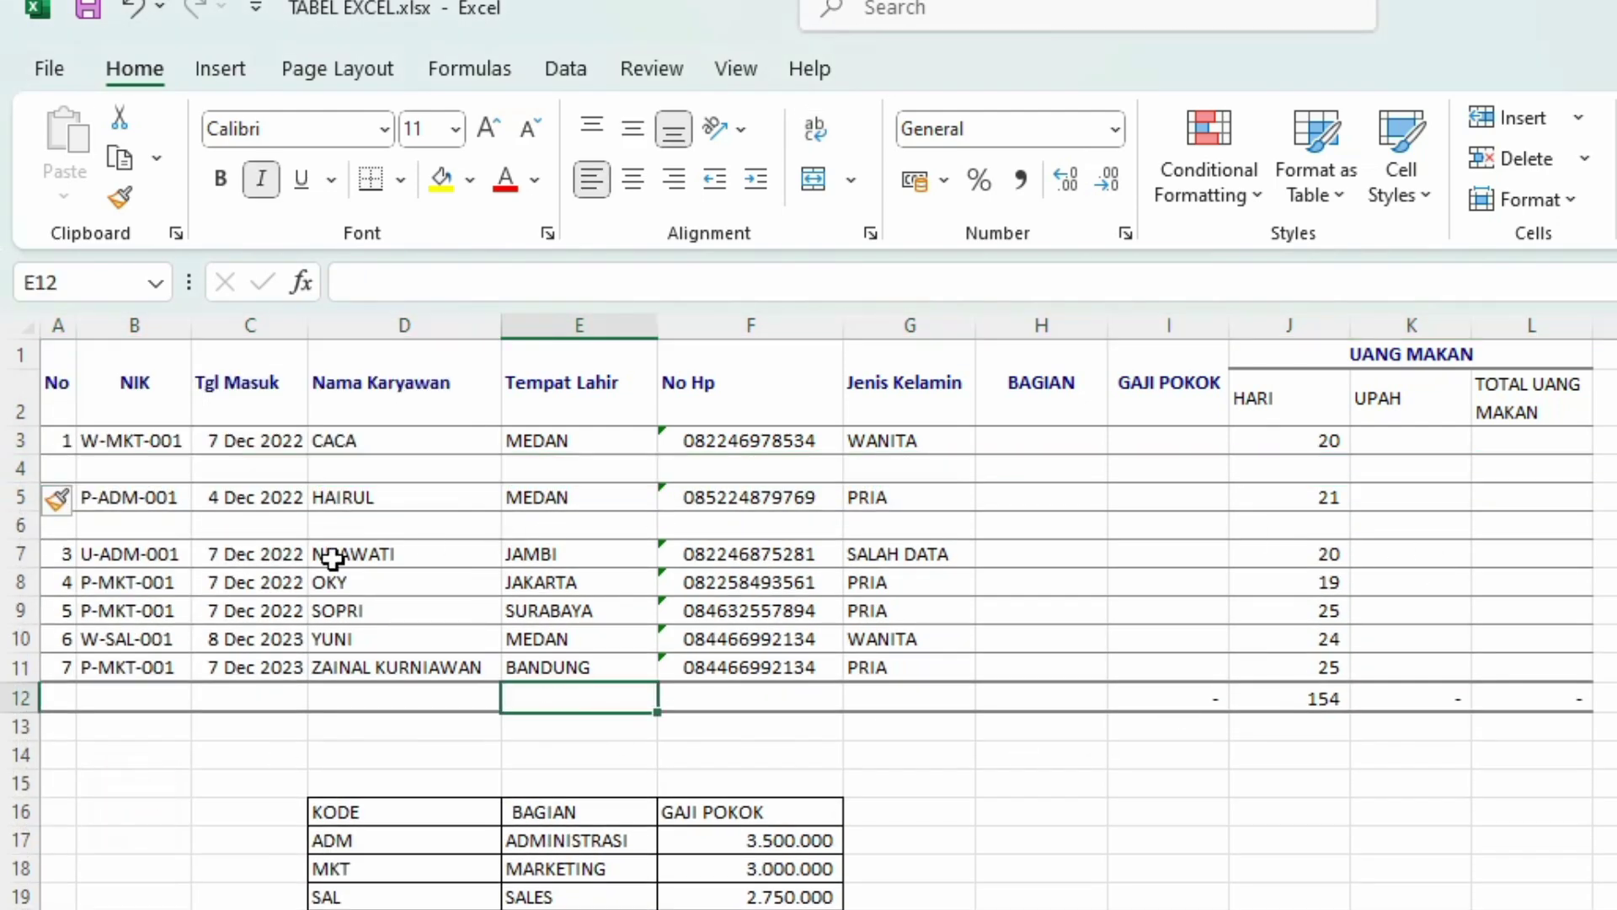
{"action": "right_click", "coordinate": [23, 468]}
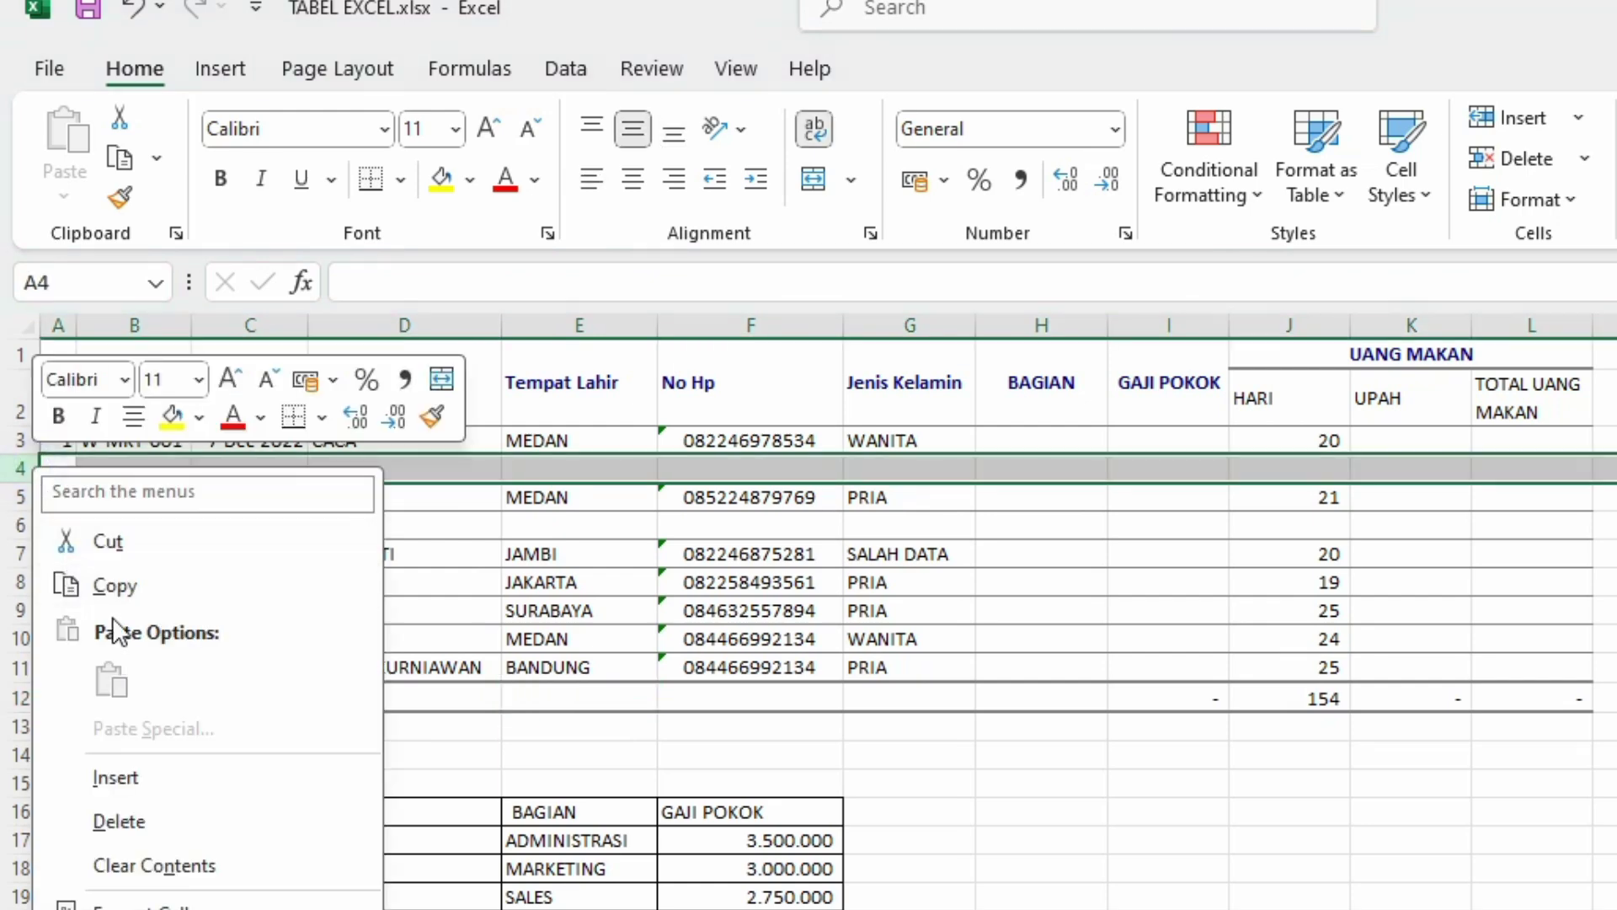
{"action": "left_click", "coordinate": [118, 820]}
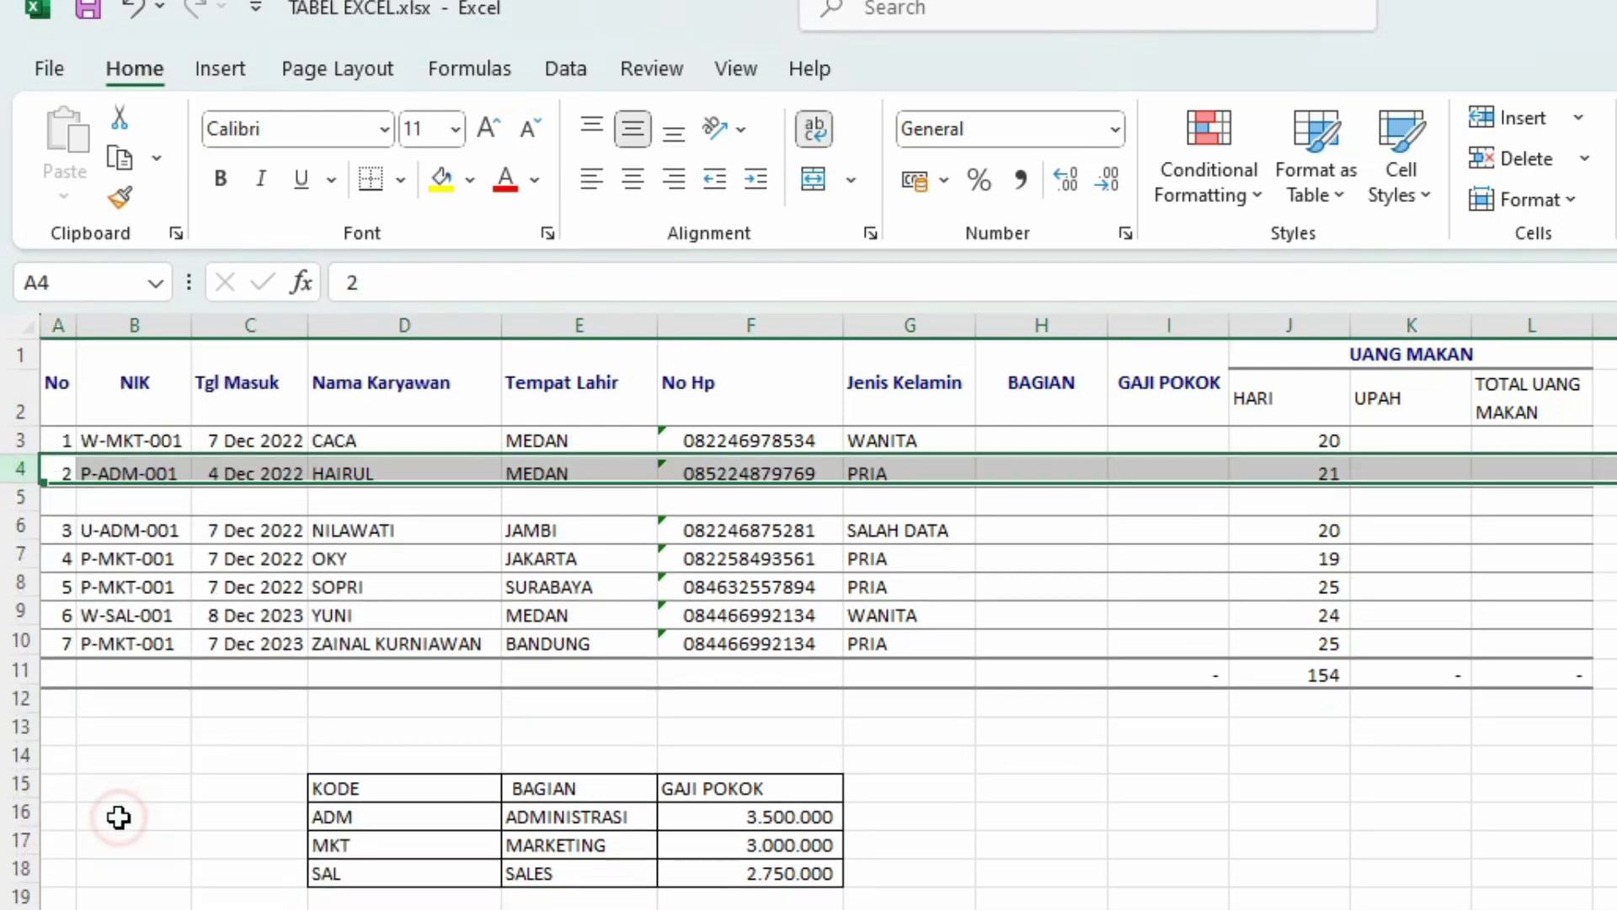
{"action": "left_click", "coordinate": [128, 499]}
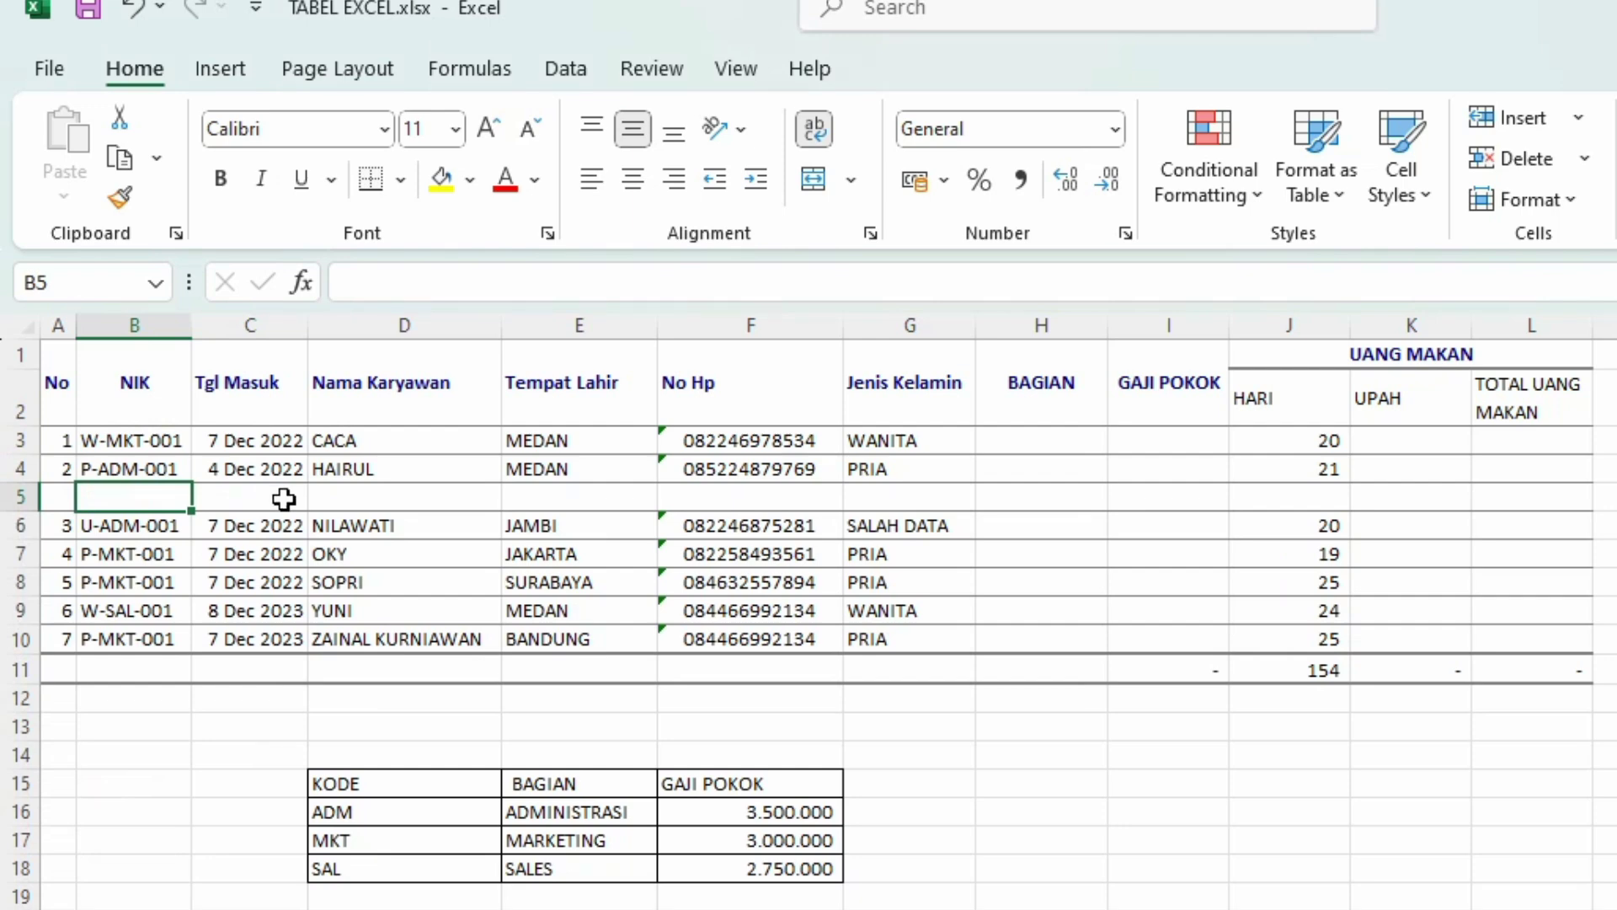
Step: Enter P-SAL-002 as the new row's NIK and change B8 to P-MKT-002
{"action": "type", "text": "P"}
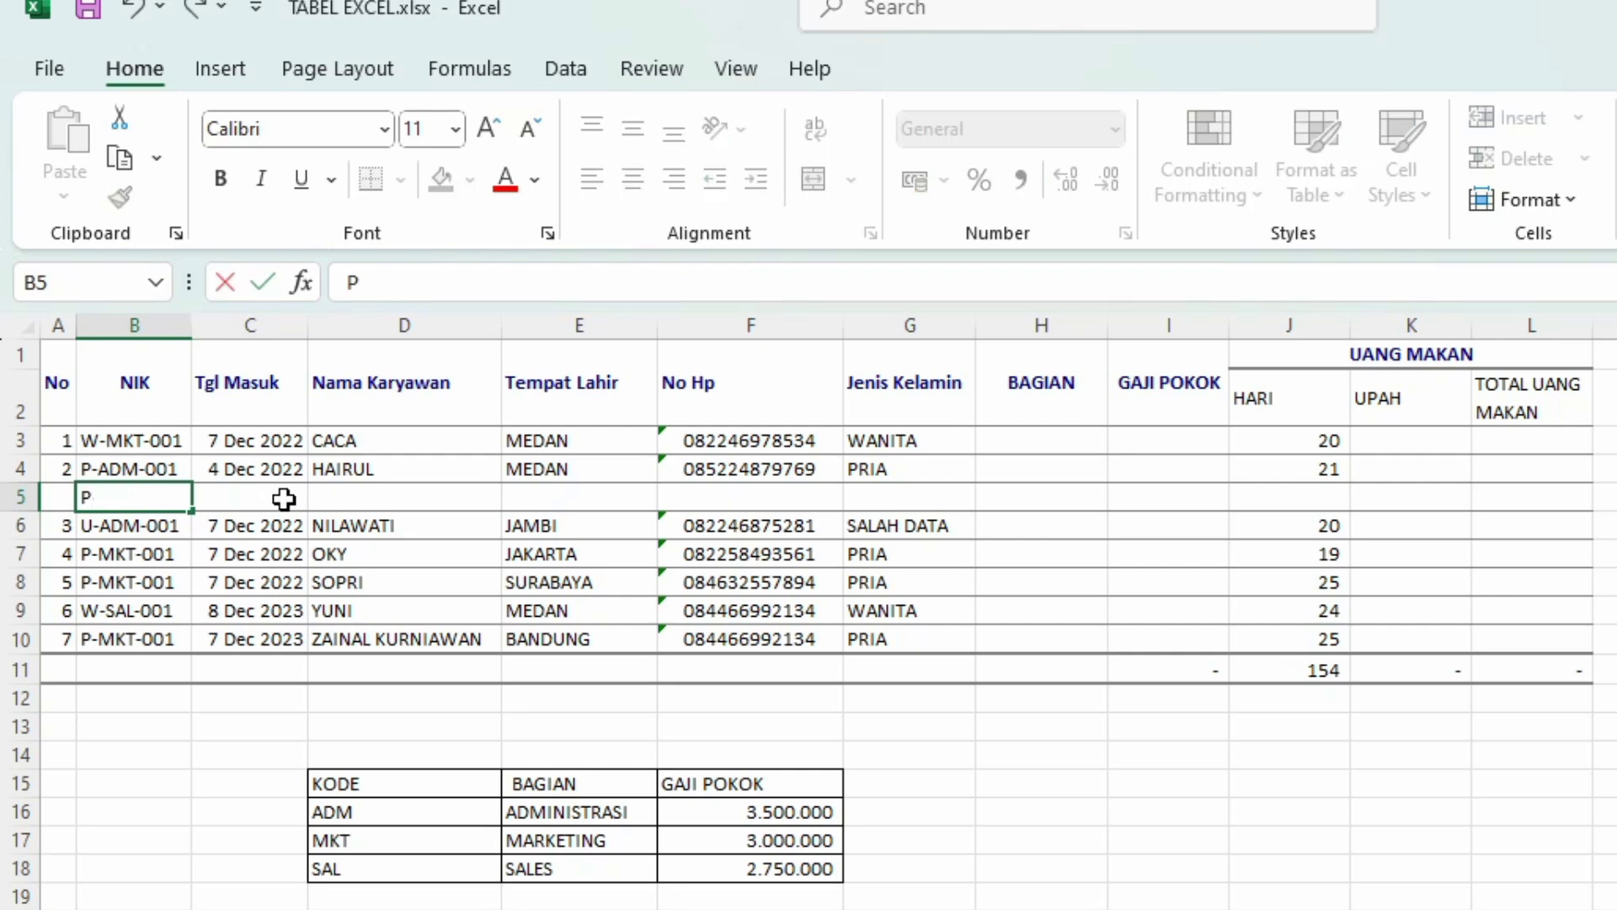
{"action": "type", "text": "-SAL-00"}
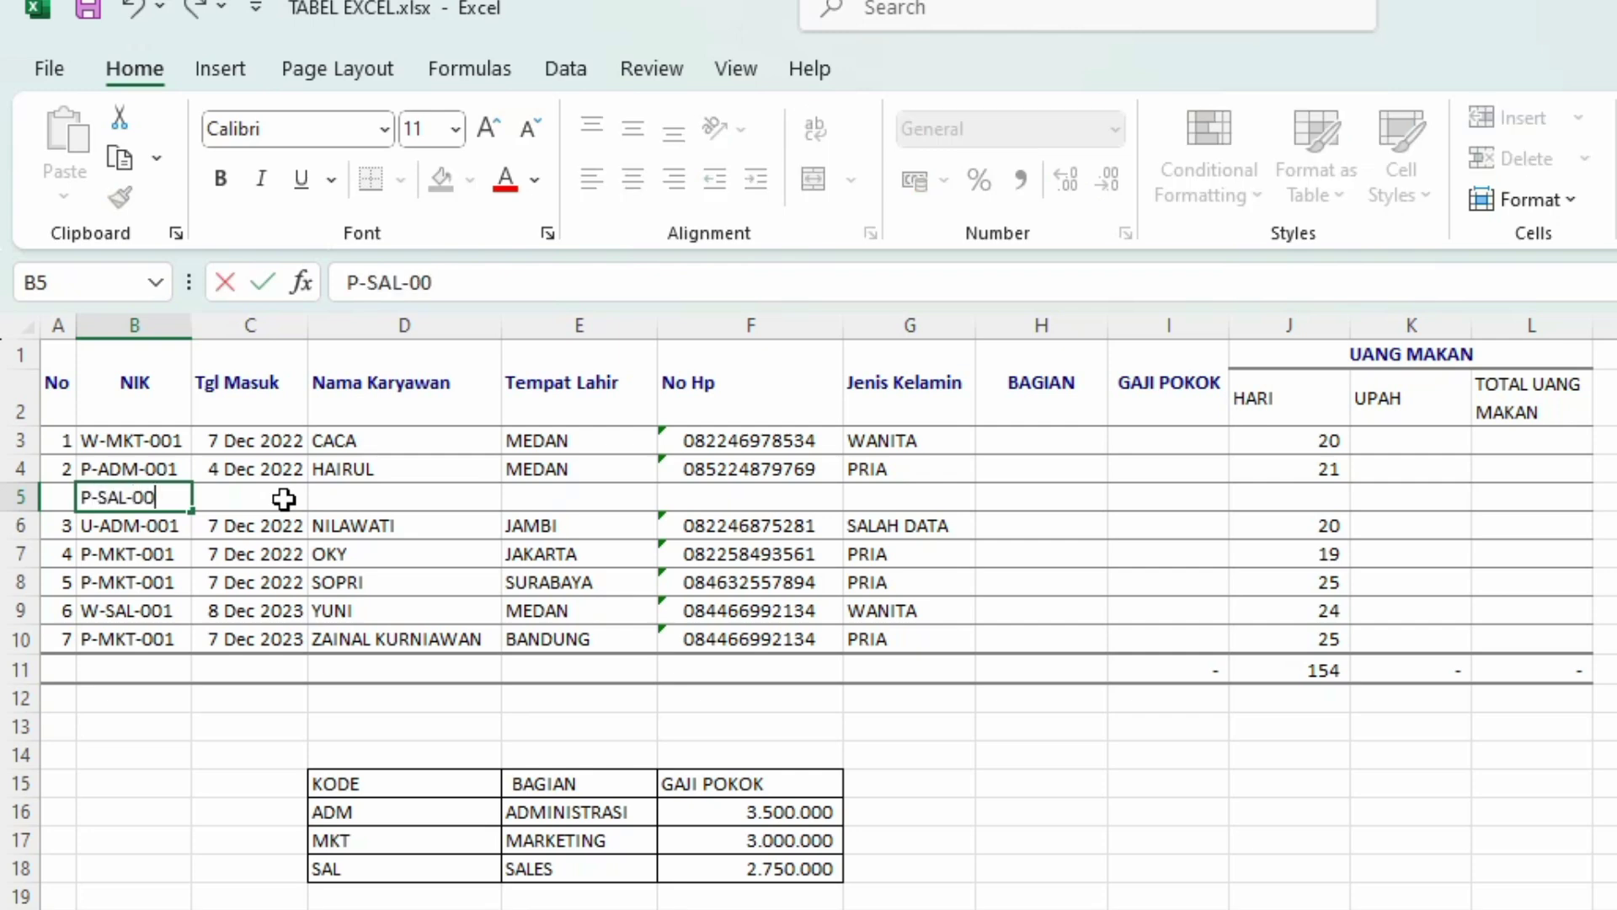
{"action": "type", "text": "2"}
{"action": "key", "text": "Return"}
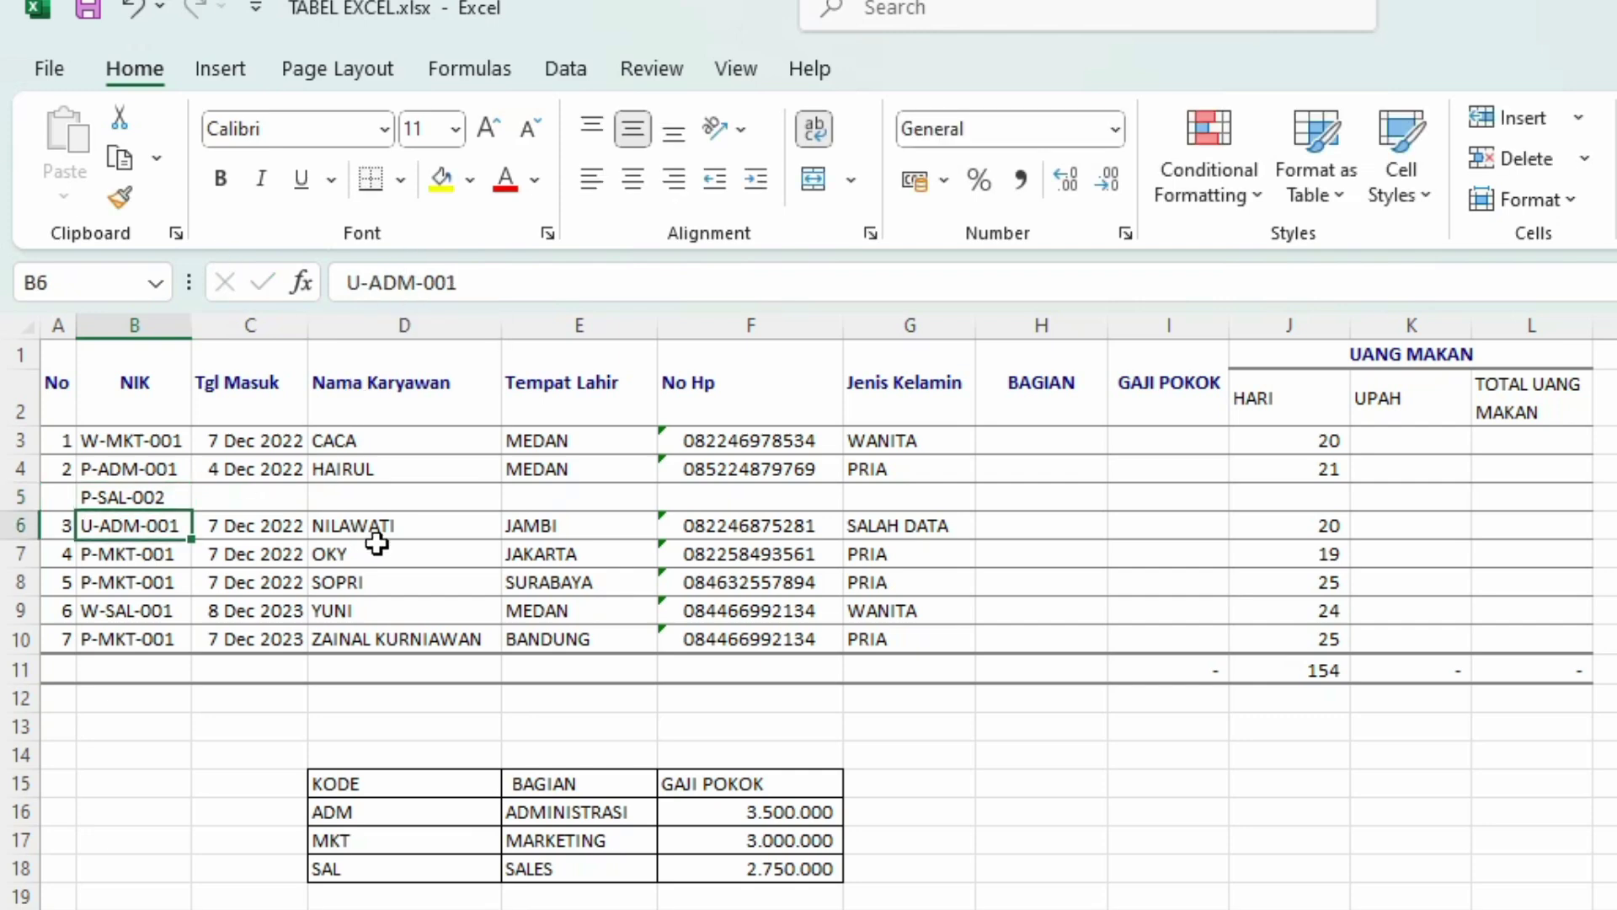
{"action": "left_click", "coordinate": [123, 582]}
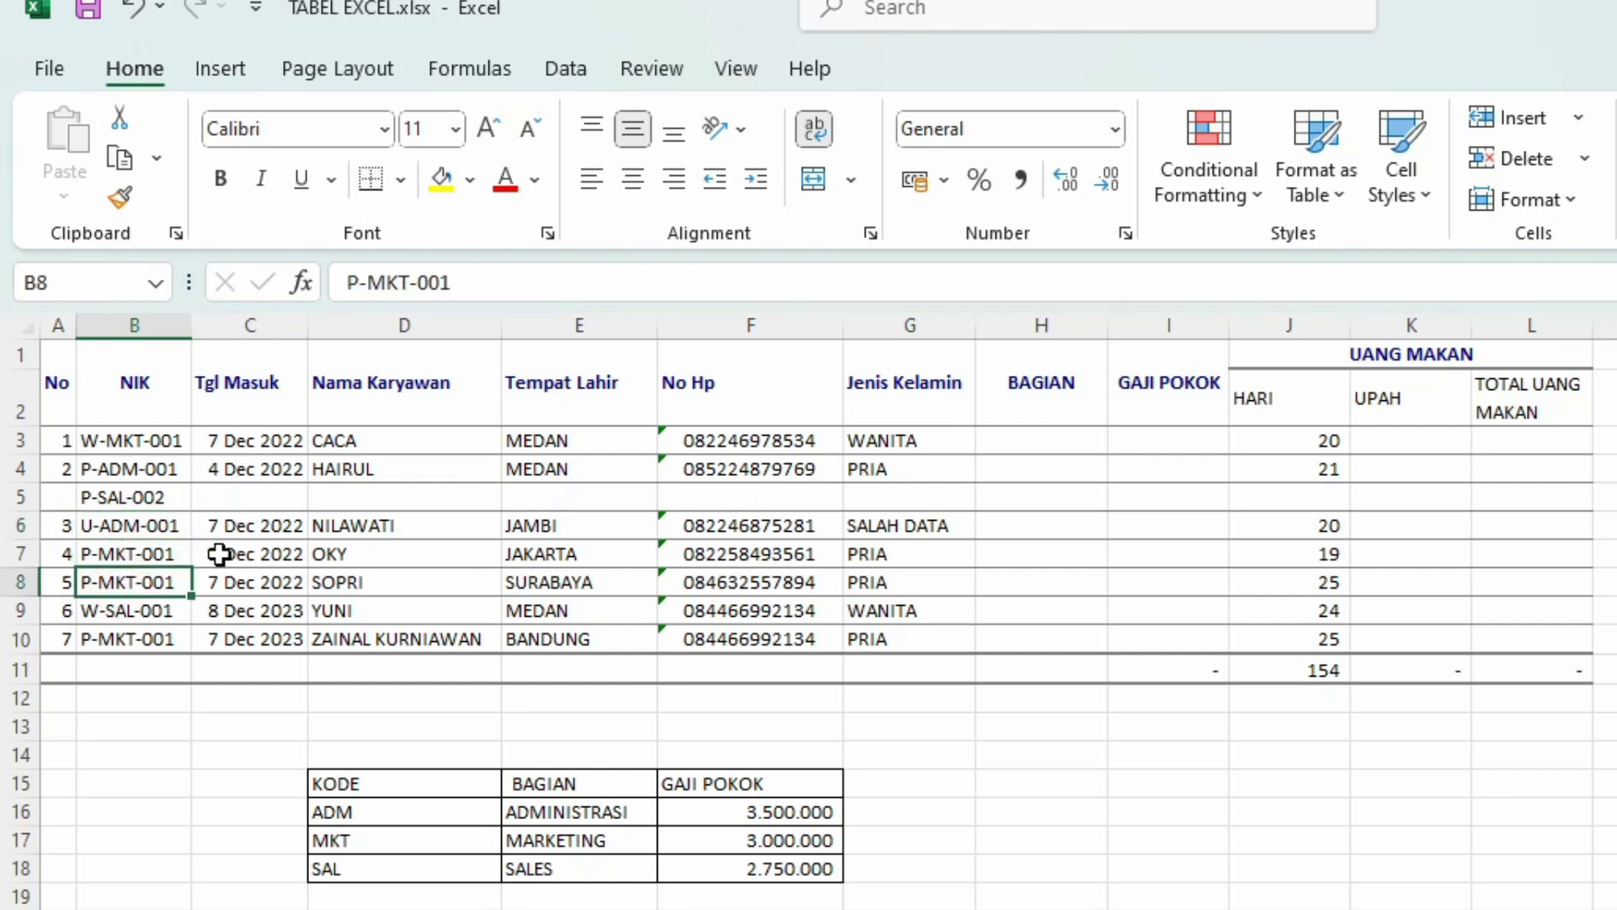
{"action": "left_click", "coordinate": [503, 283]}
{"action": "key", "text": "BackSpace"}
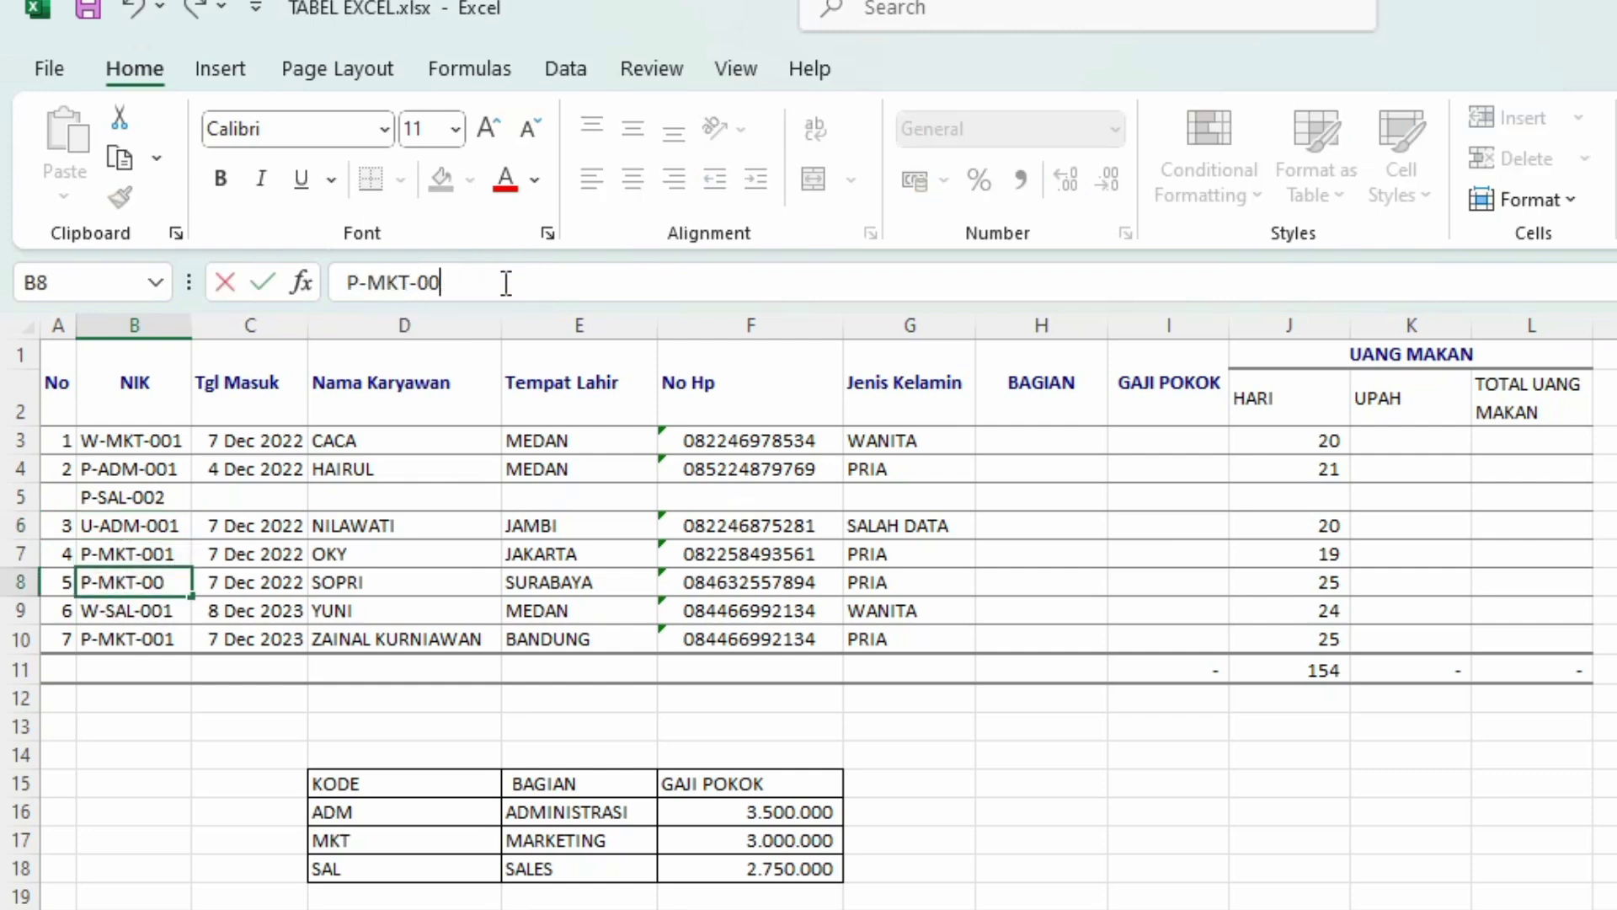
{"action": "key", "text": "Return"}
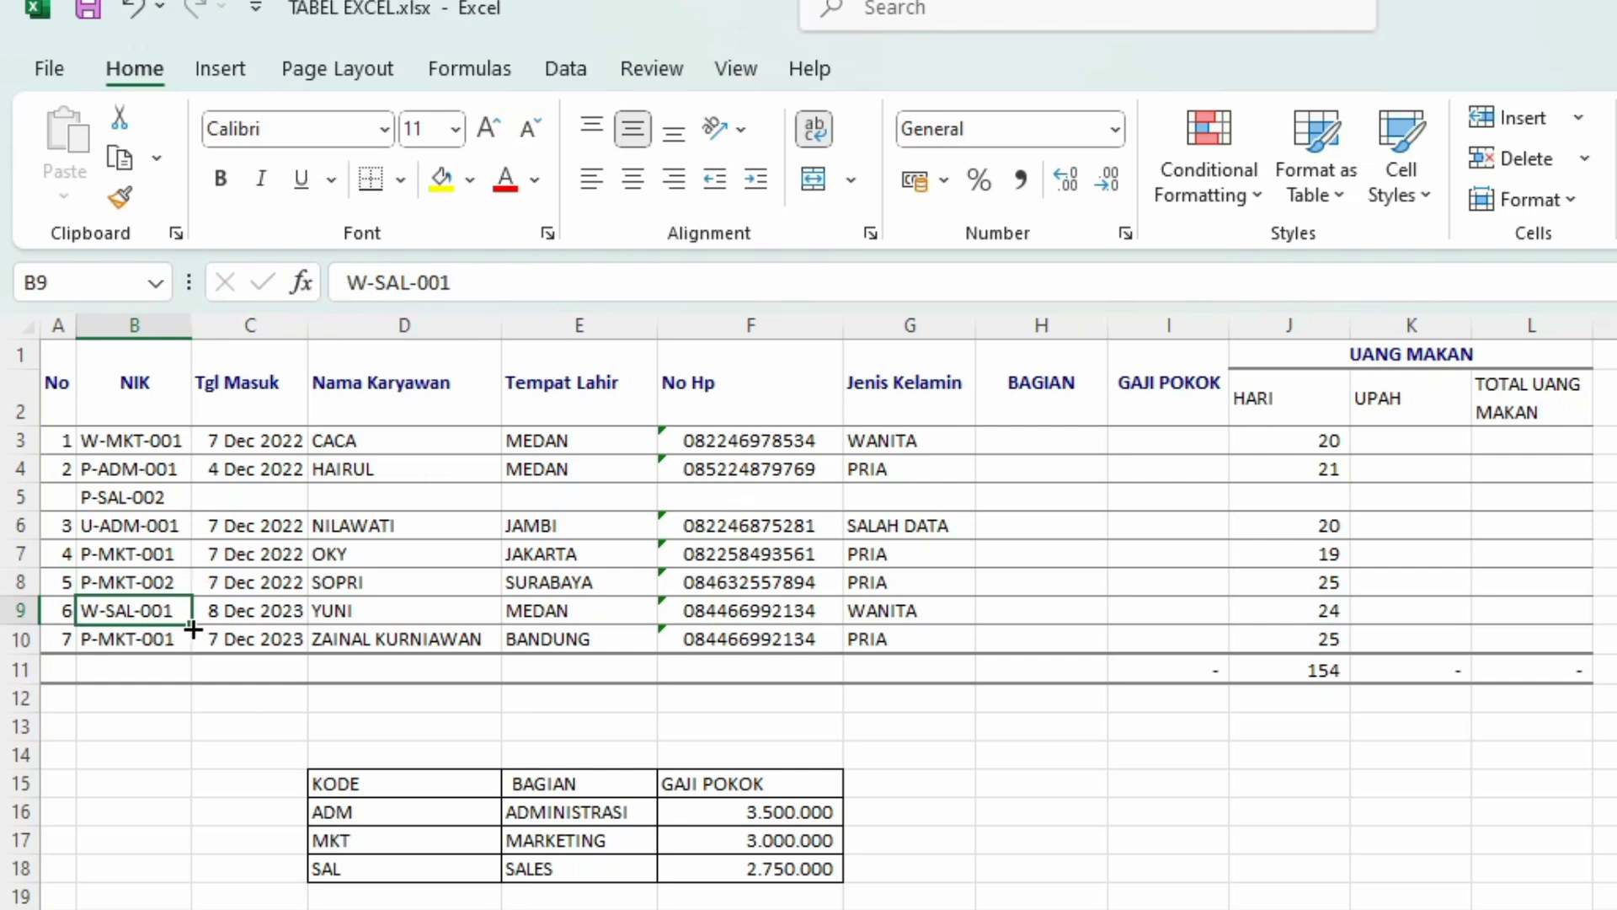
Step: Renumber the No column 1 to 8 by filling down from A3:A4
{"action": "left_click", "coordinate": [61, 501]}
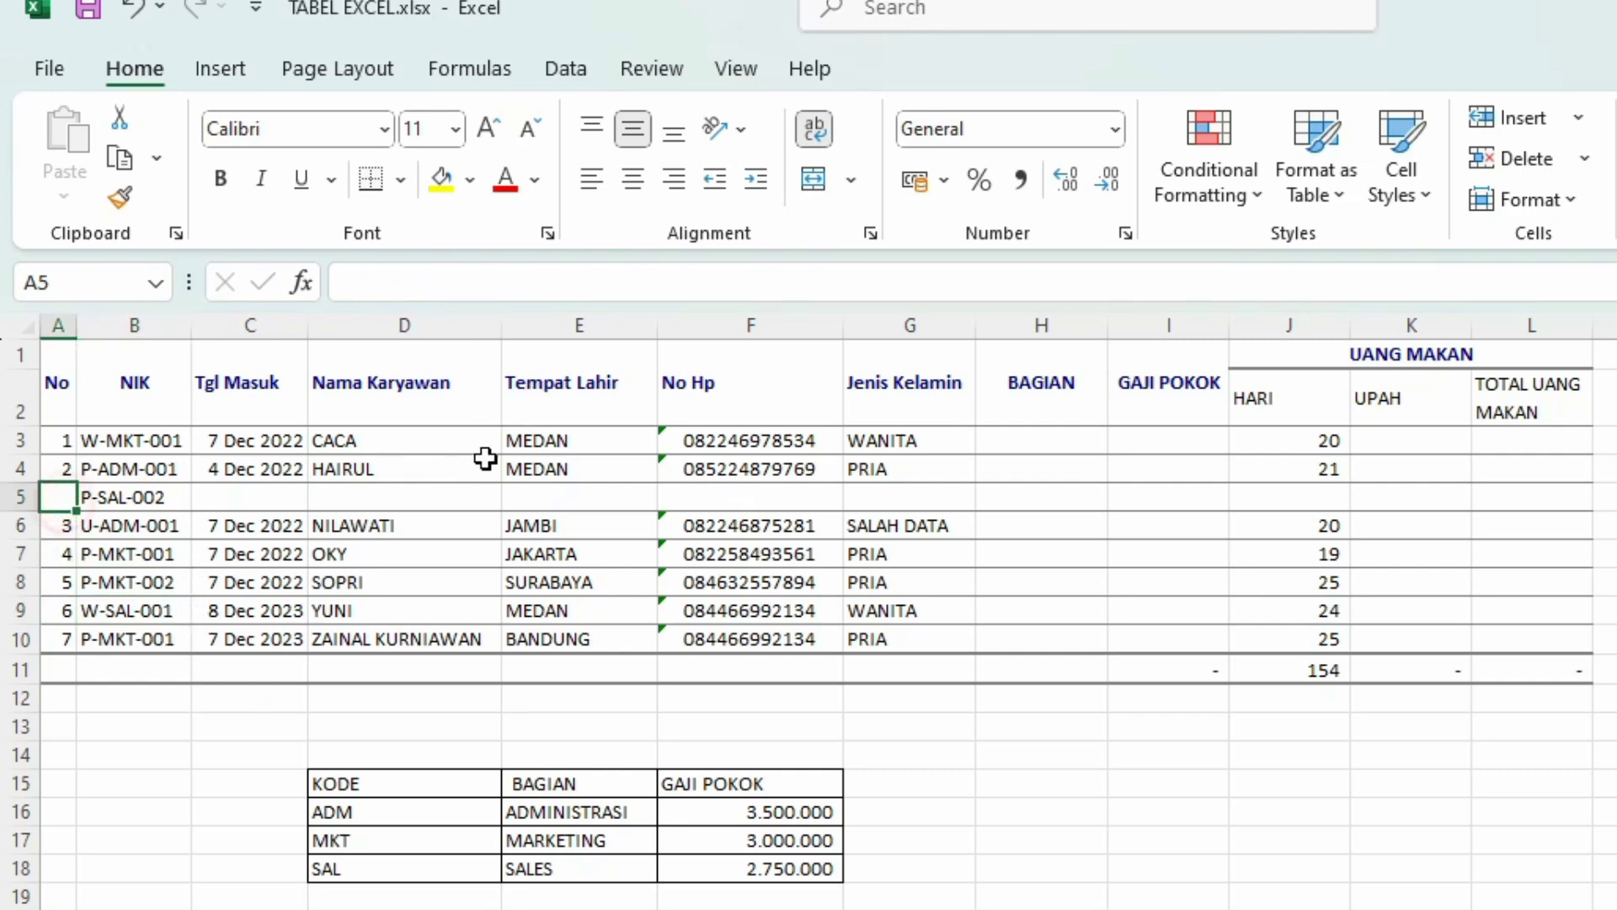
{"action": "left_click_drag", "start_coordinate": [54, 438], "coordinate": [74, 652]}
{"action": "left_click", "coordinate": [531, 499]}
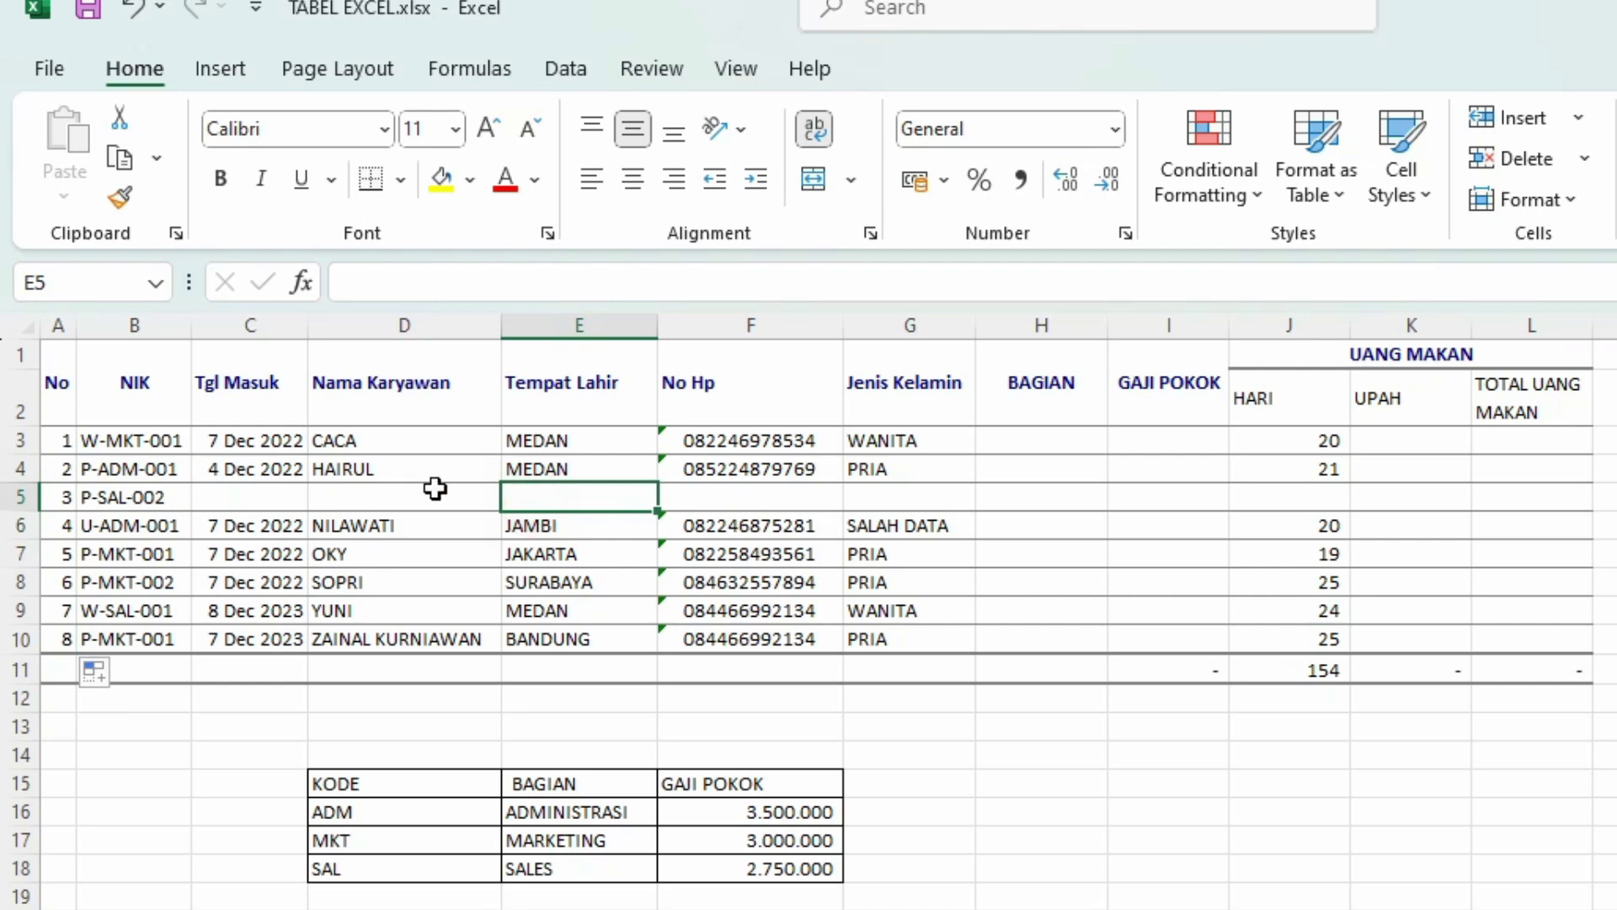
Step: Copy the 4 Dec 2022 date into C5 and change it to 4 Dec 2024
{"action": "left_click", "coordinate": [235, 491]}
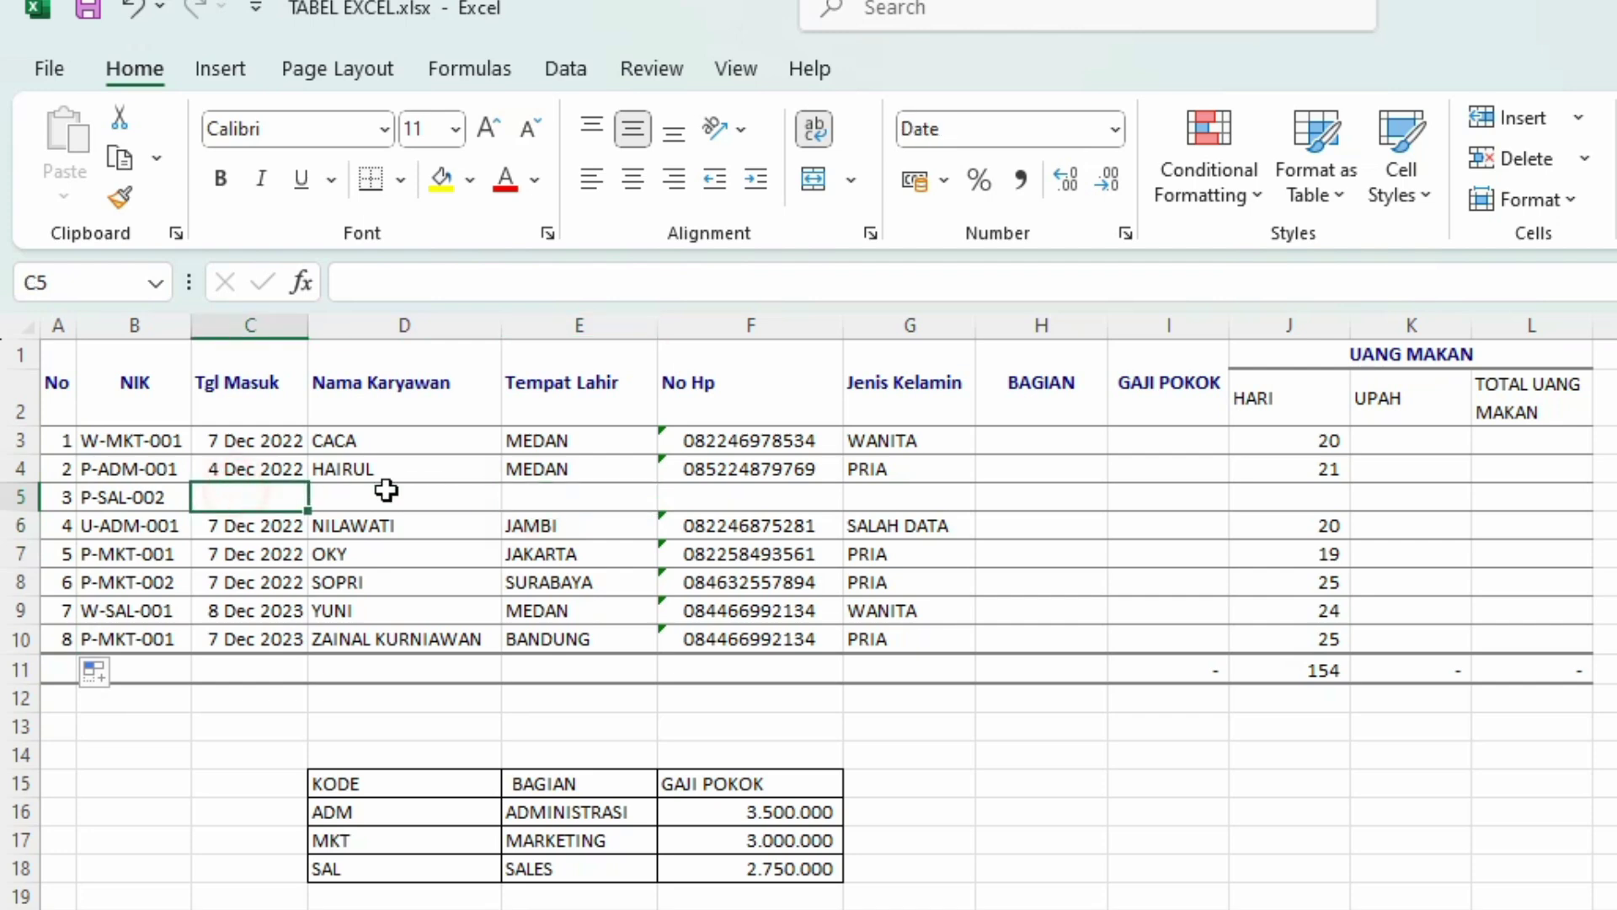
{"action": "left_click", "coordinate": [287, 471]}
{"action": "key", "text": "ctrl+c"}
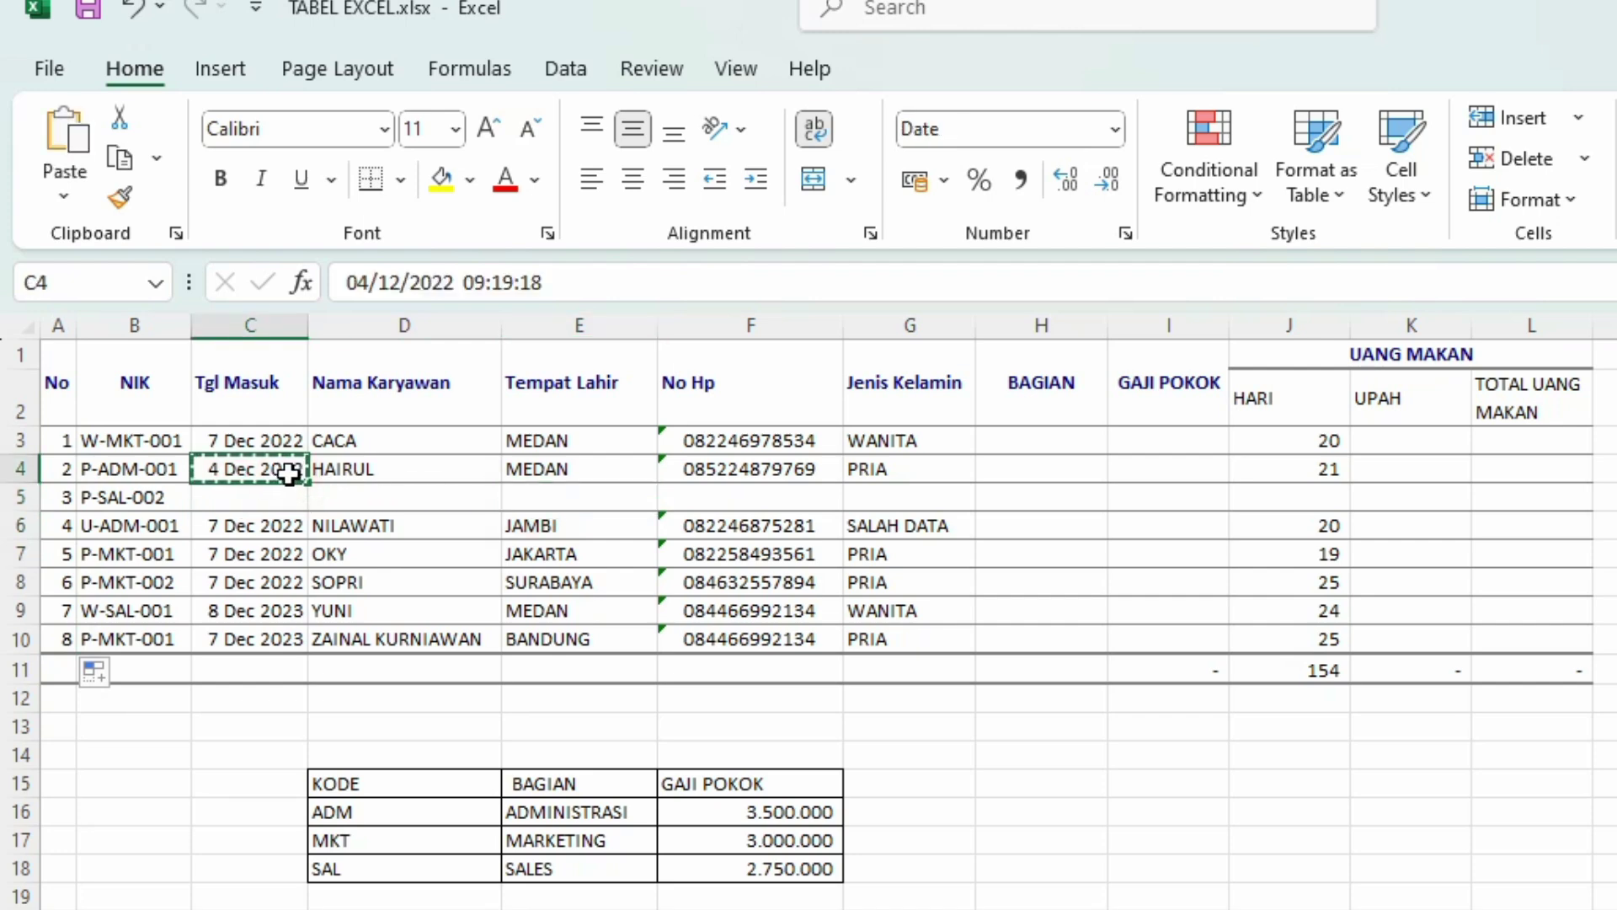
{"action": "key", "text": "Down"}
{"action": "key", "text": "ctrl+v"}
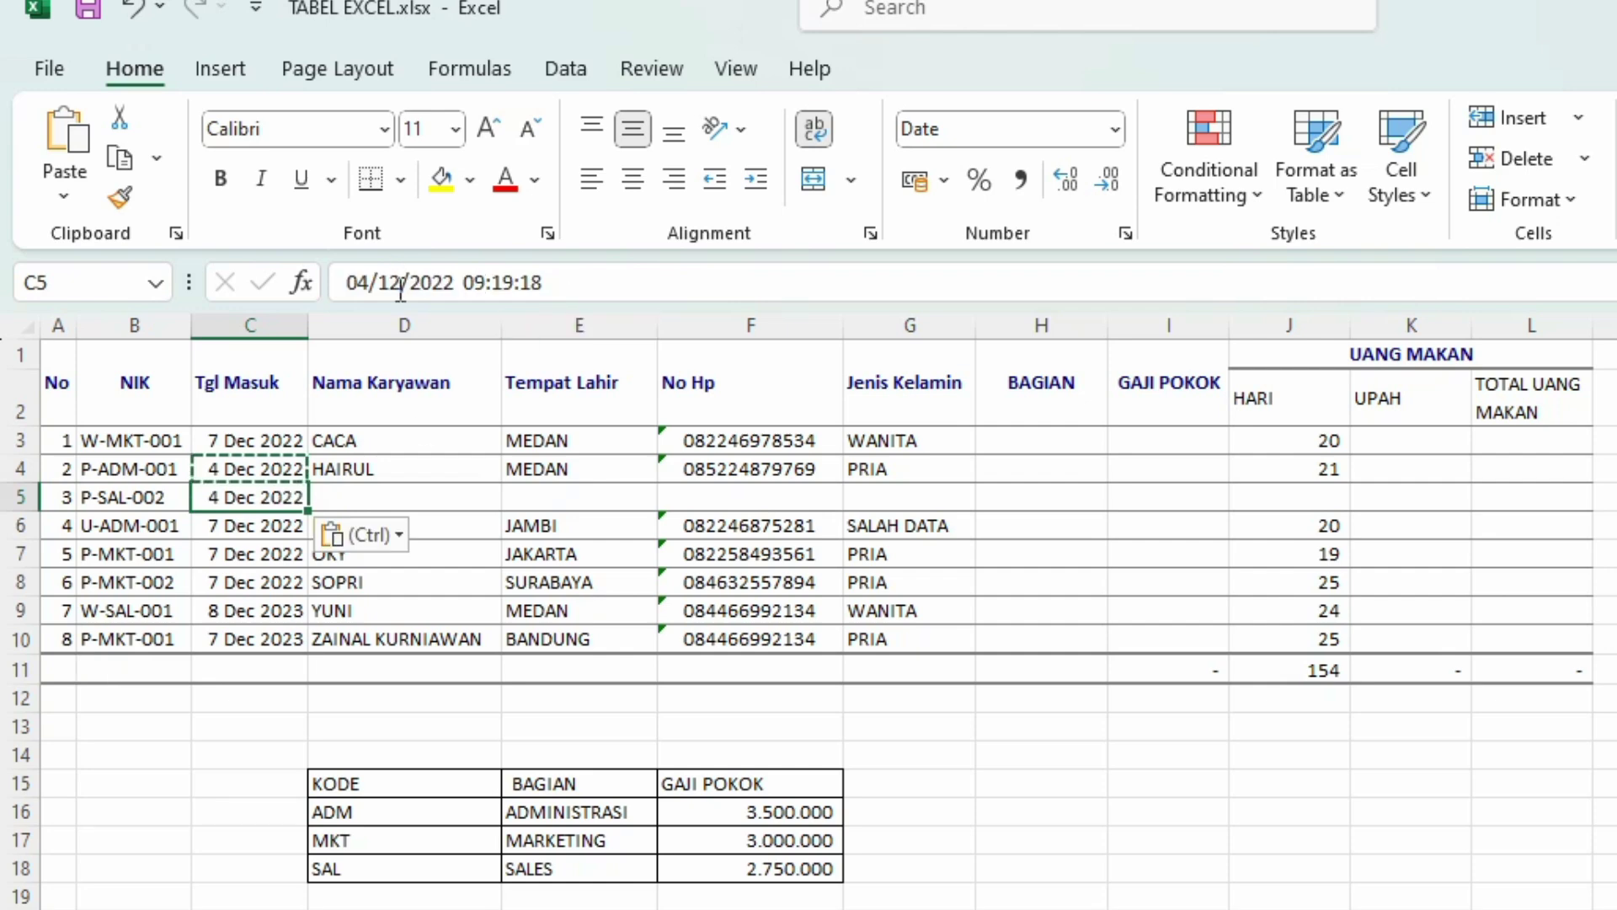
{"action": "left_click", "coordinate": [454, 283]}
{"action": "key", "text": "BackSpace"}
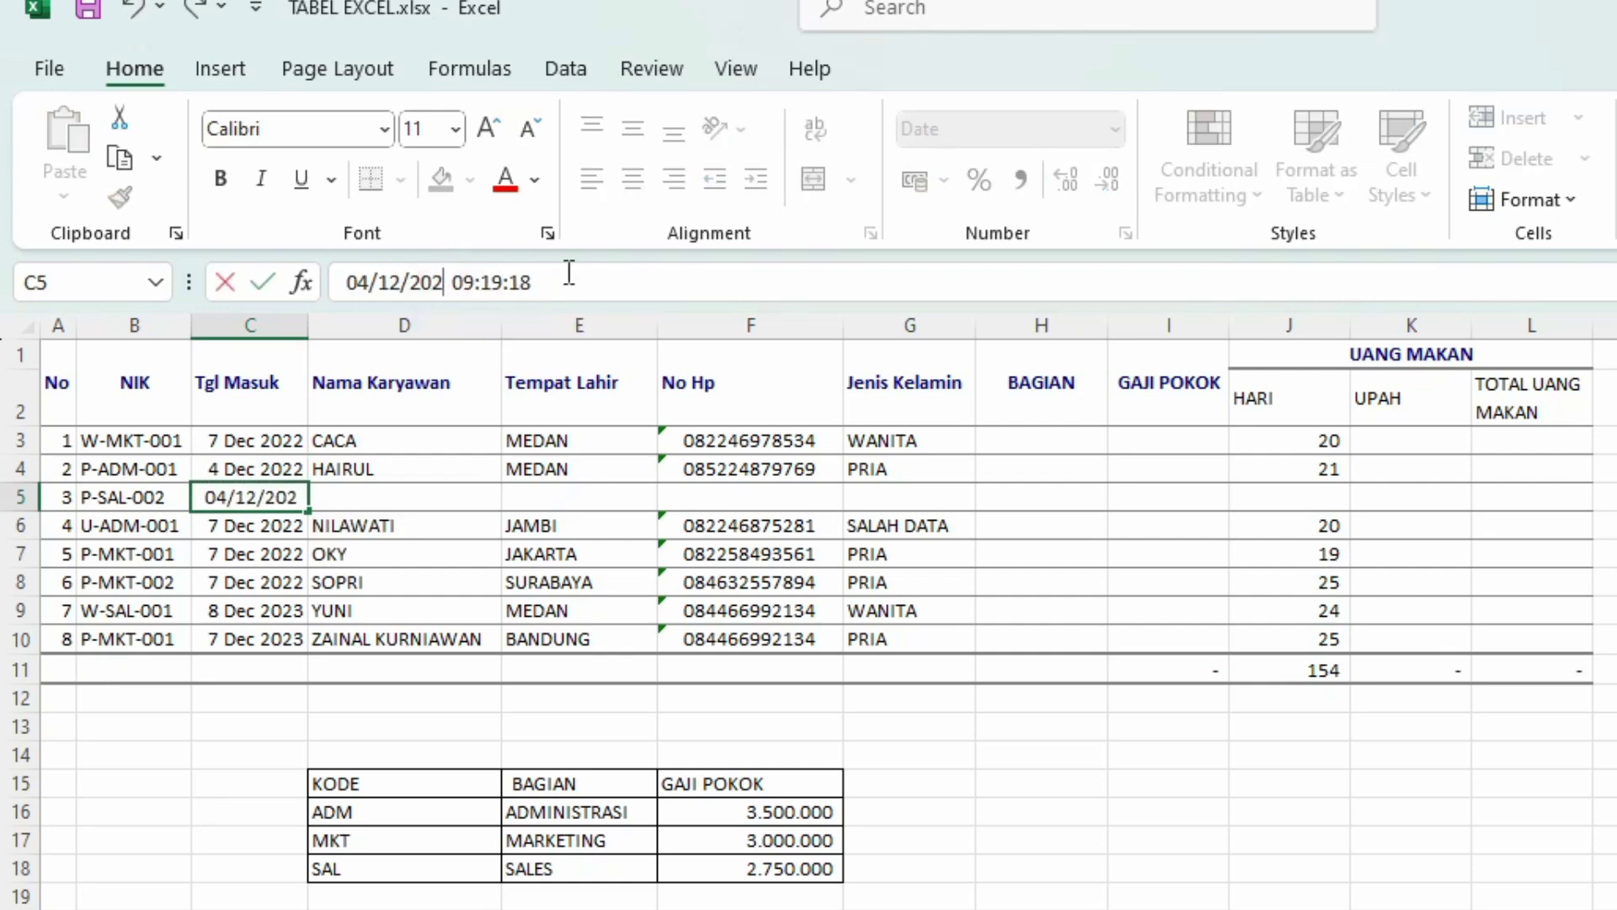
{"action": "type", "text": "4"}
{"action": "key", "text": "Return"}
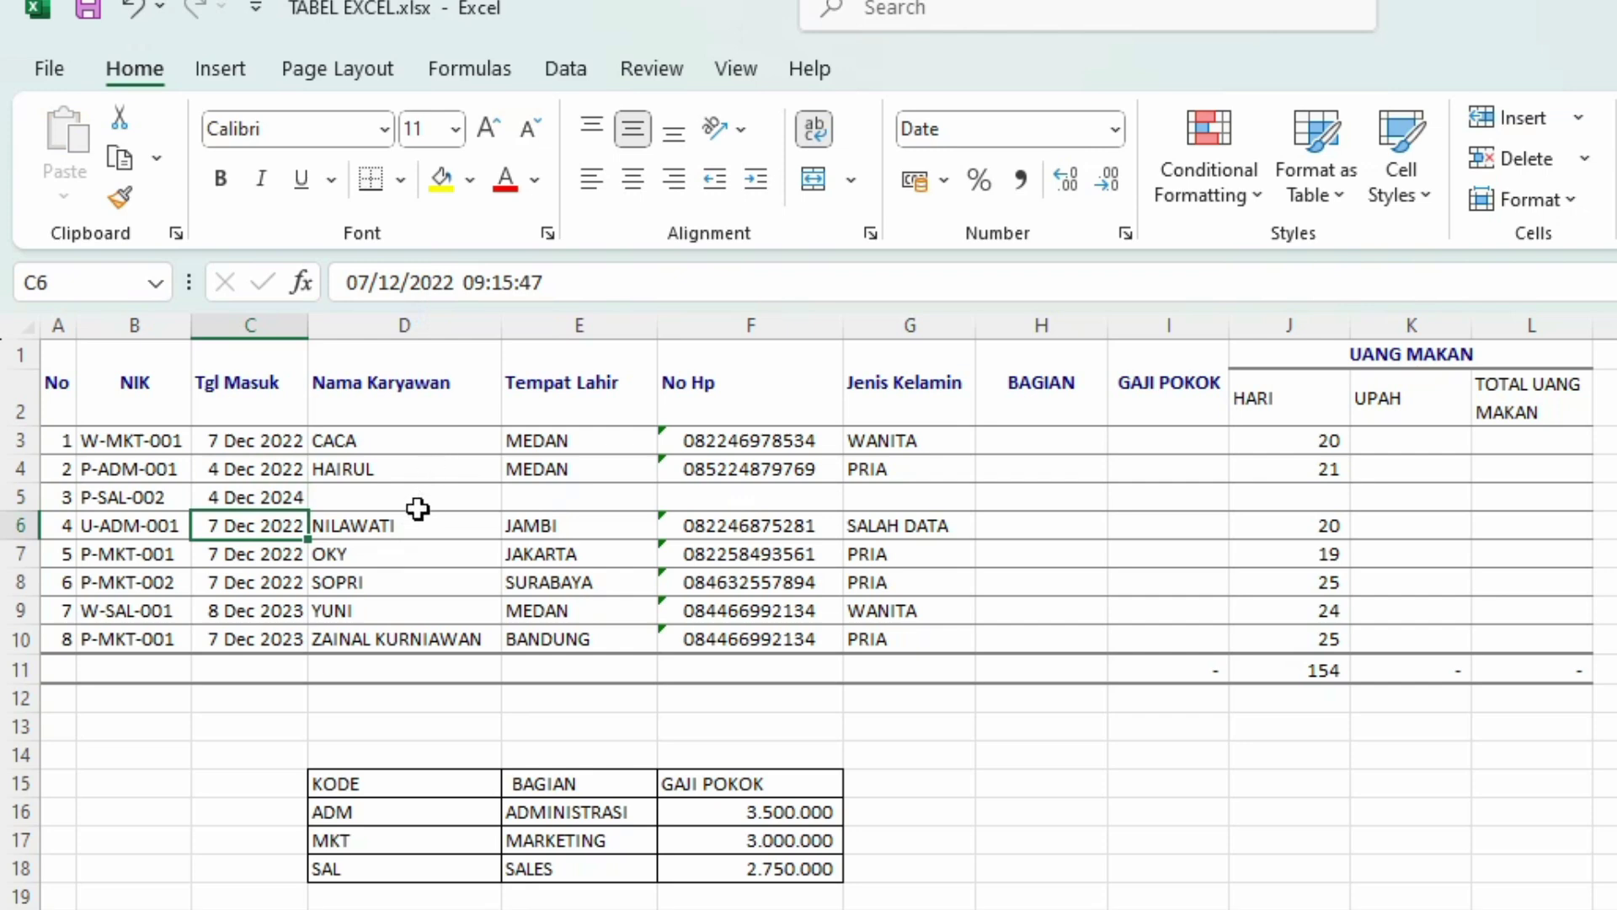
{"action": "left_click", "coordinate": [419, 499]}
Step: Fill in the new employee's name, birthplace SEMARANG and phone number in row 5
{"action": "type", "text": "YU"}
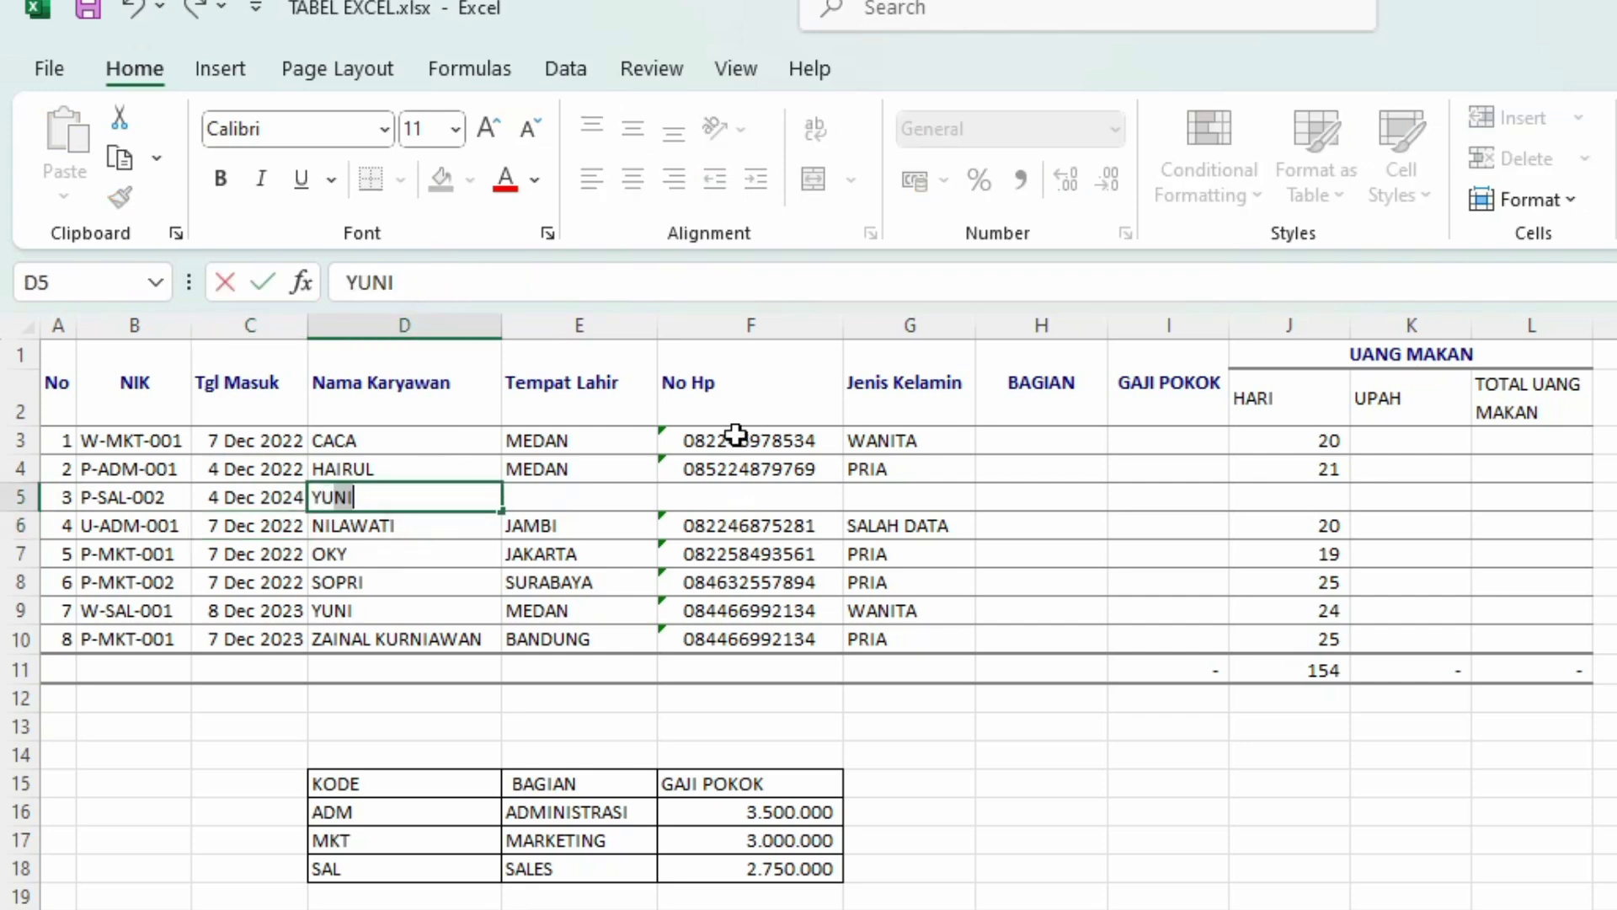
{"action": "type", "text": "DHISTI"}
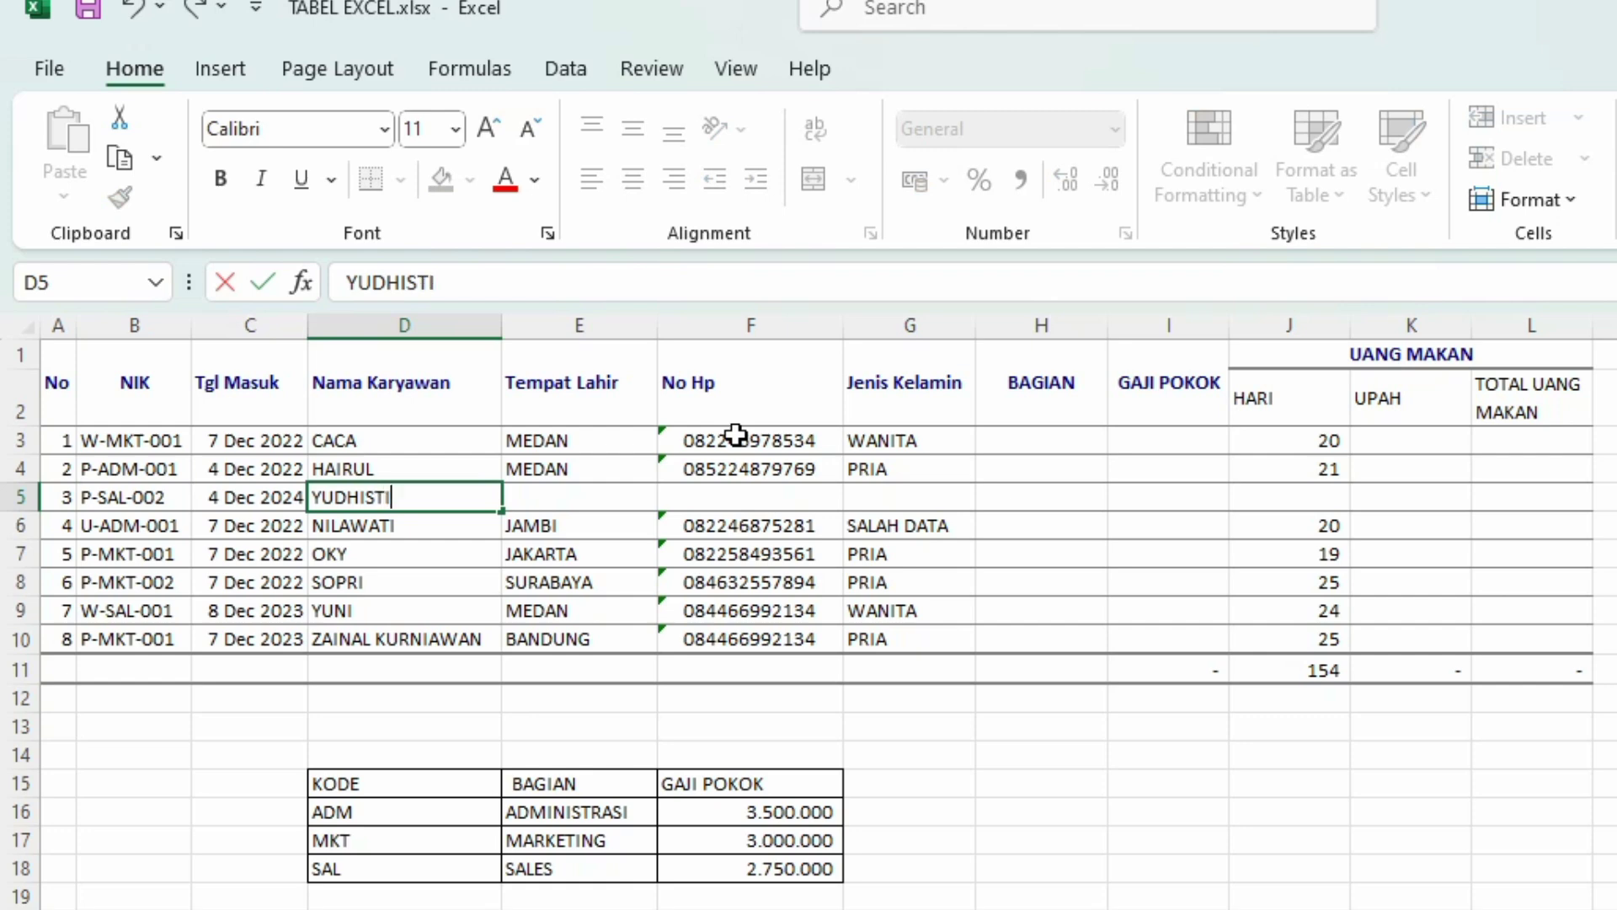
{"action": "type", "text": "R"}
{"action": "key", "text": "Return"}
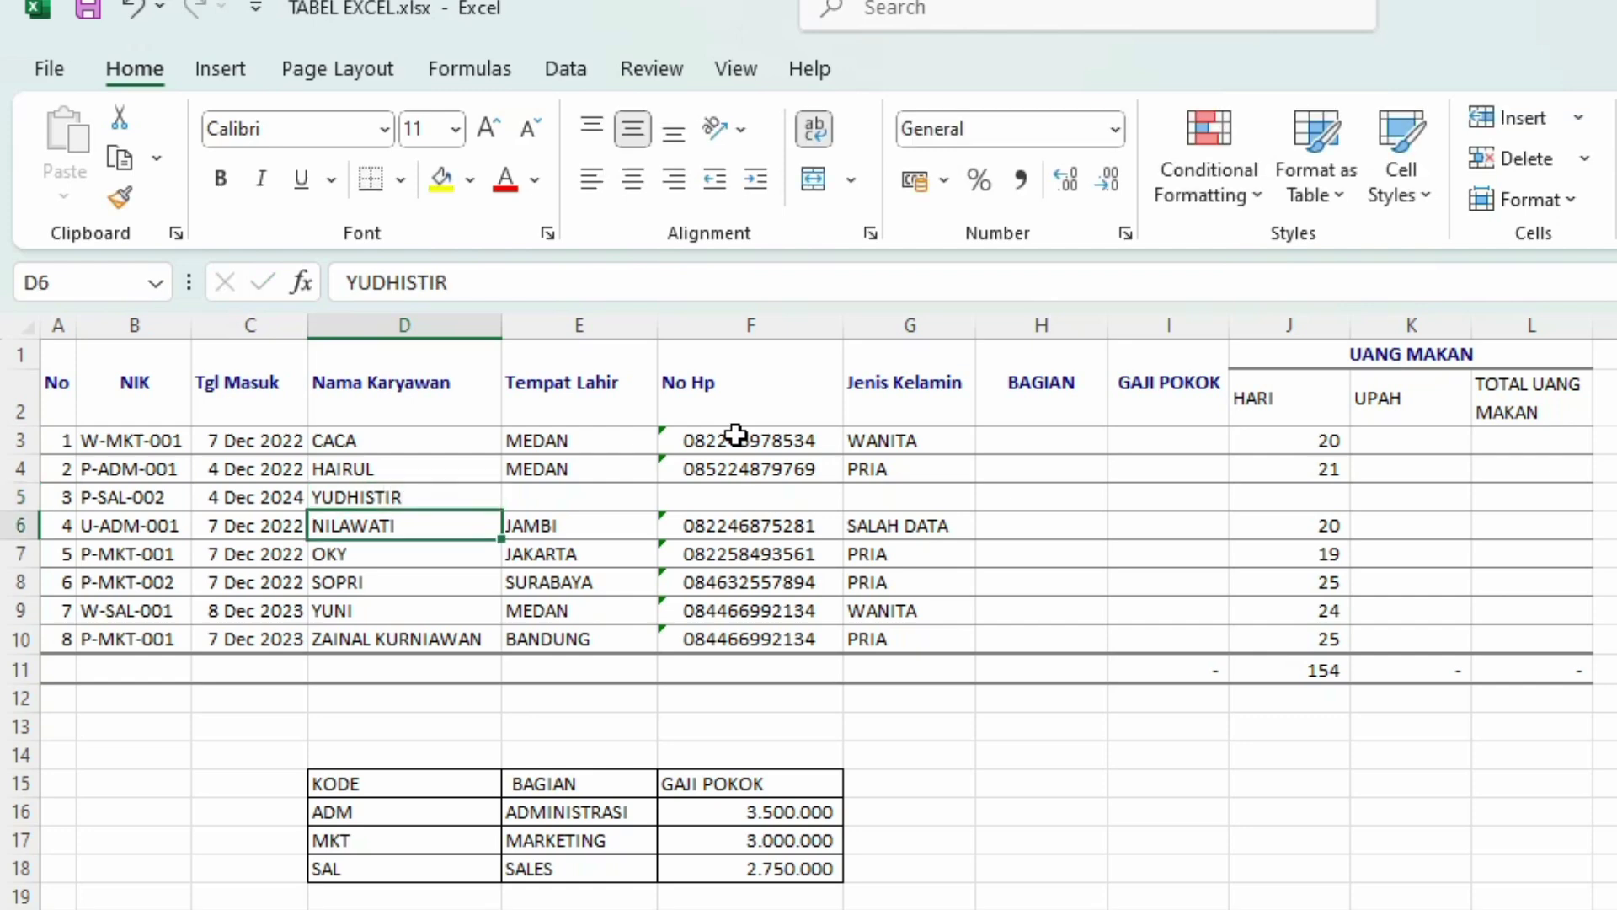
{"action": "left_click", "coordinate": [631, 508]}
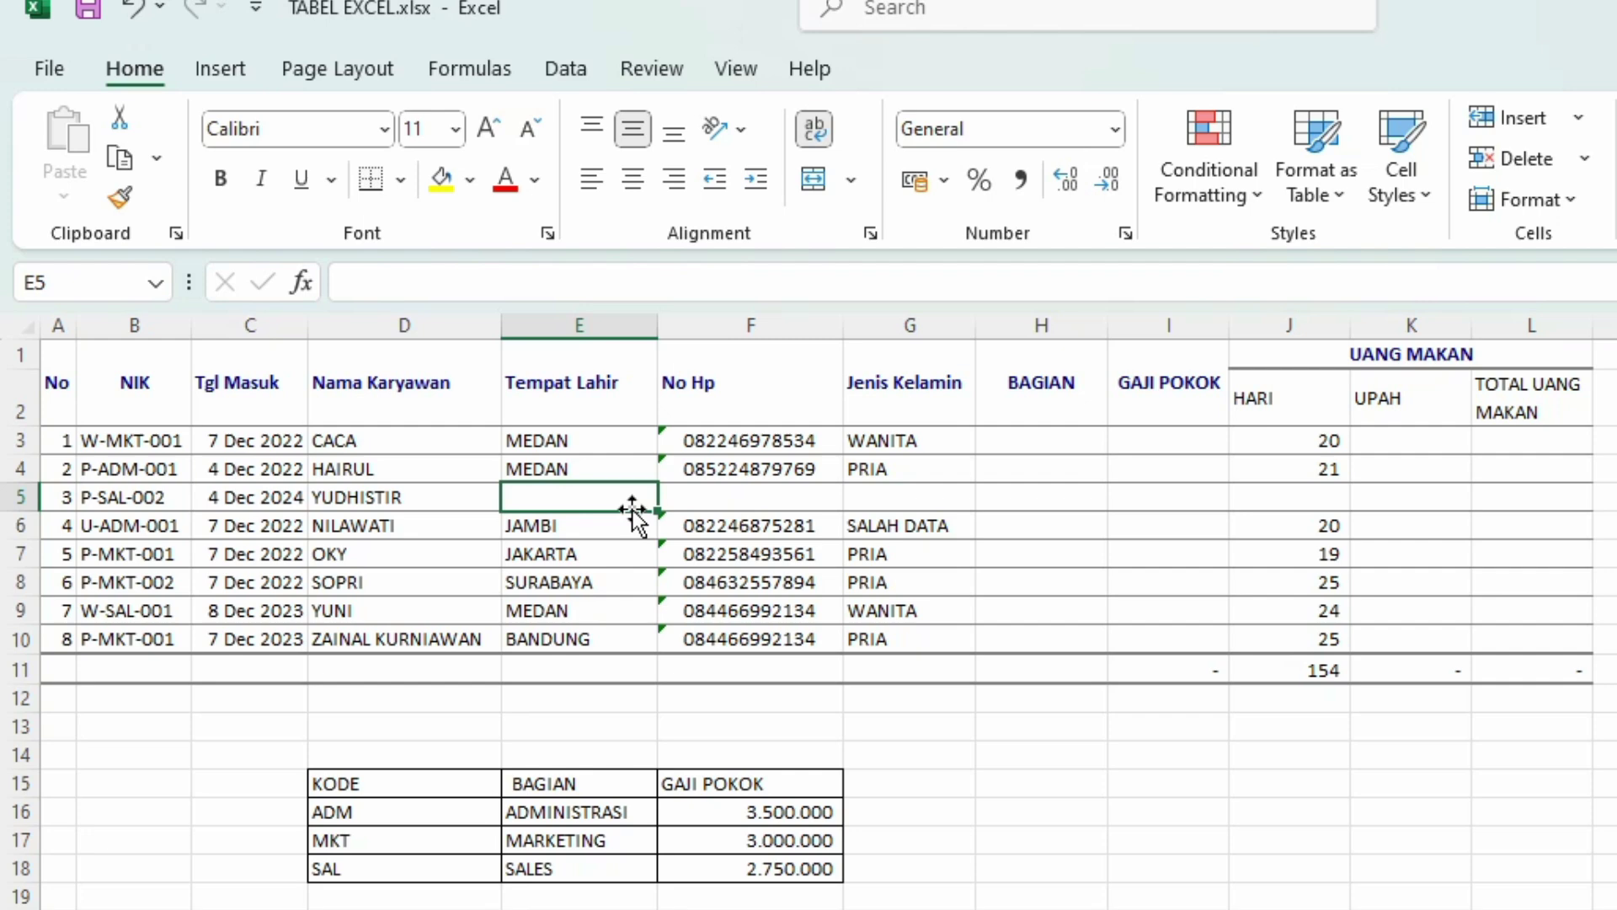
{"action": "type", "text": "SEMARANG"}
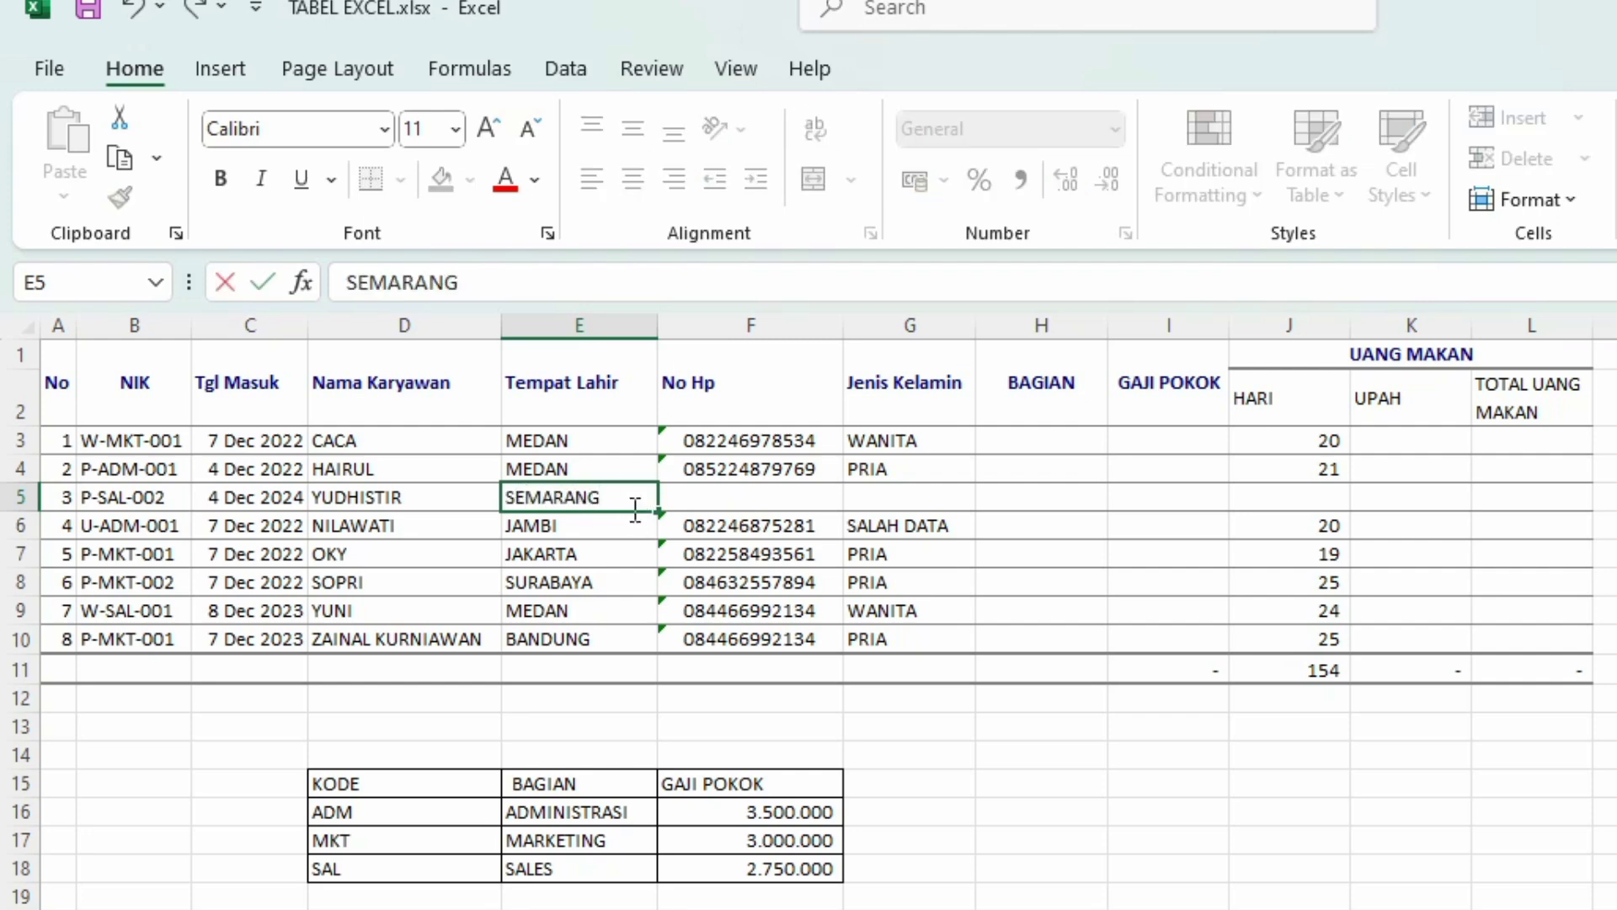
{"action": "left_click", "coordinate": [796, 508]}
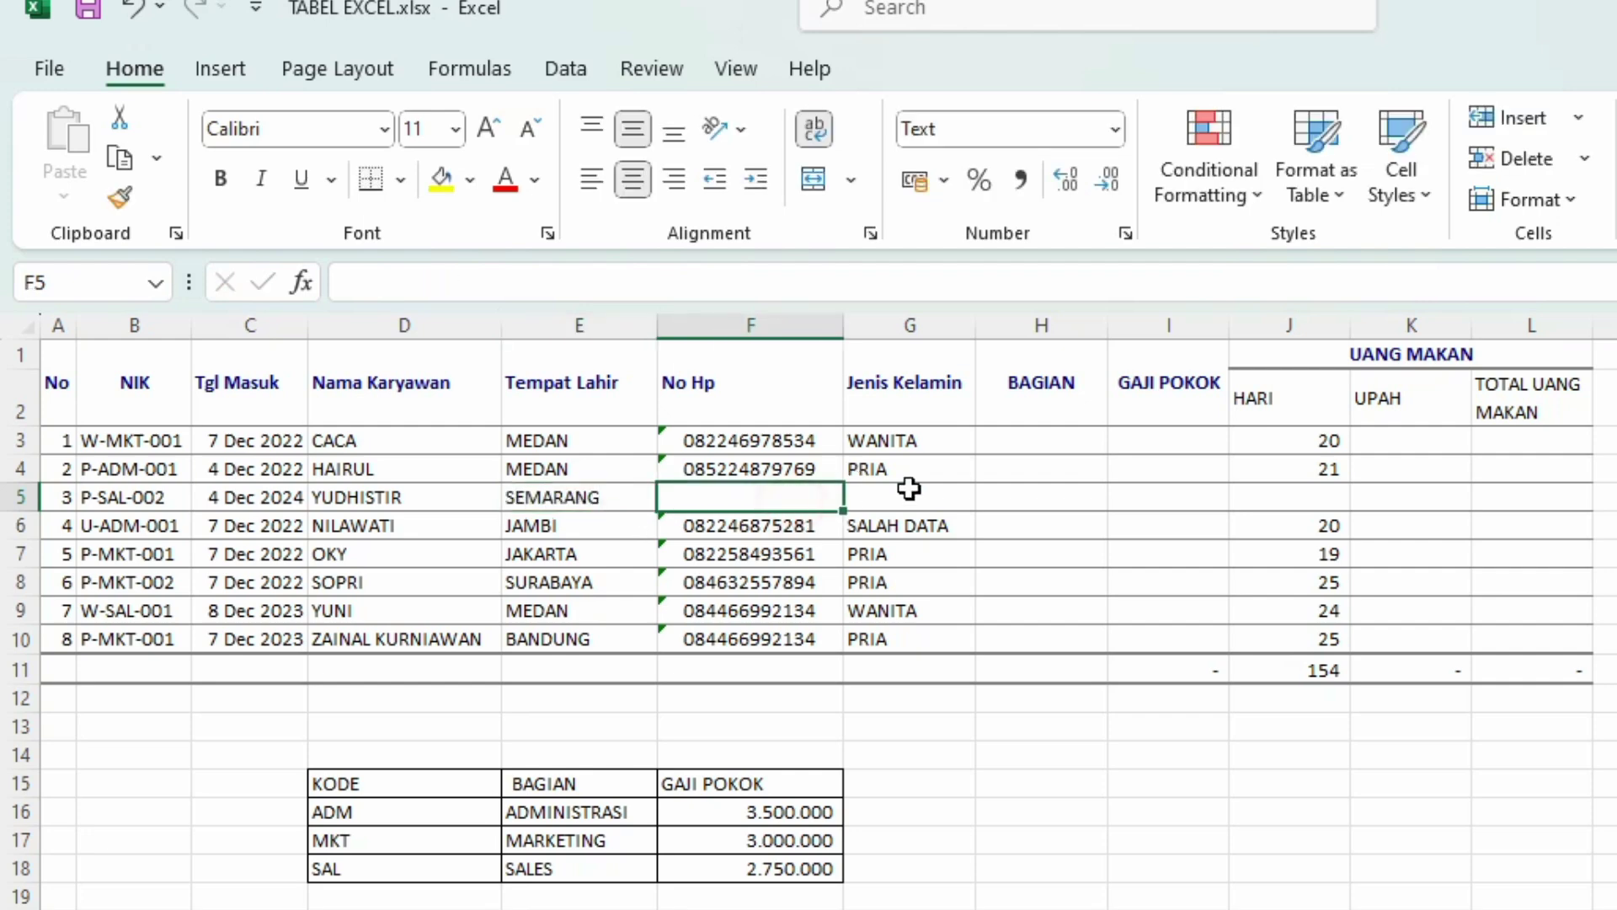
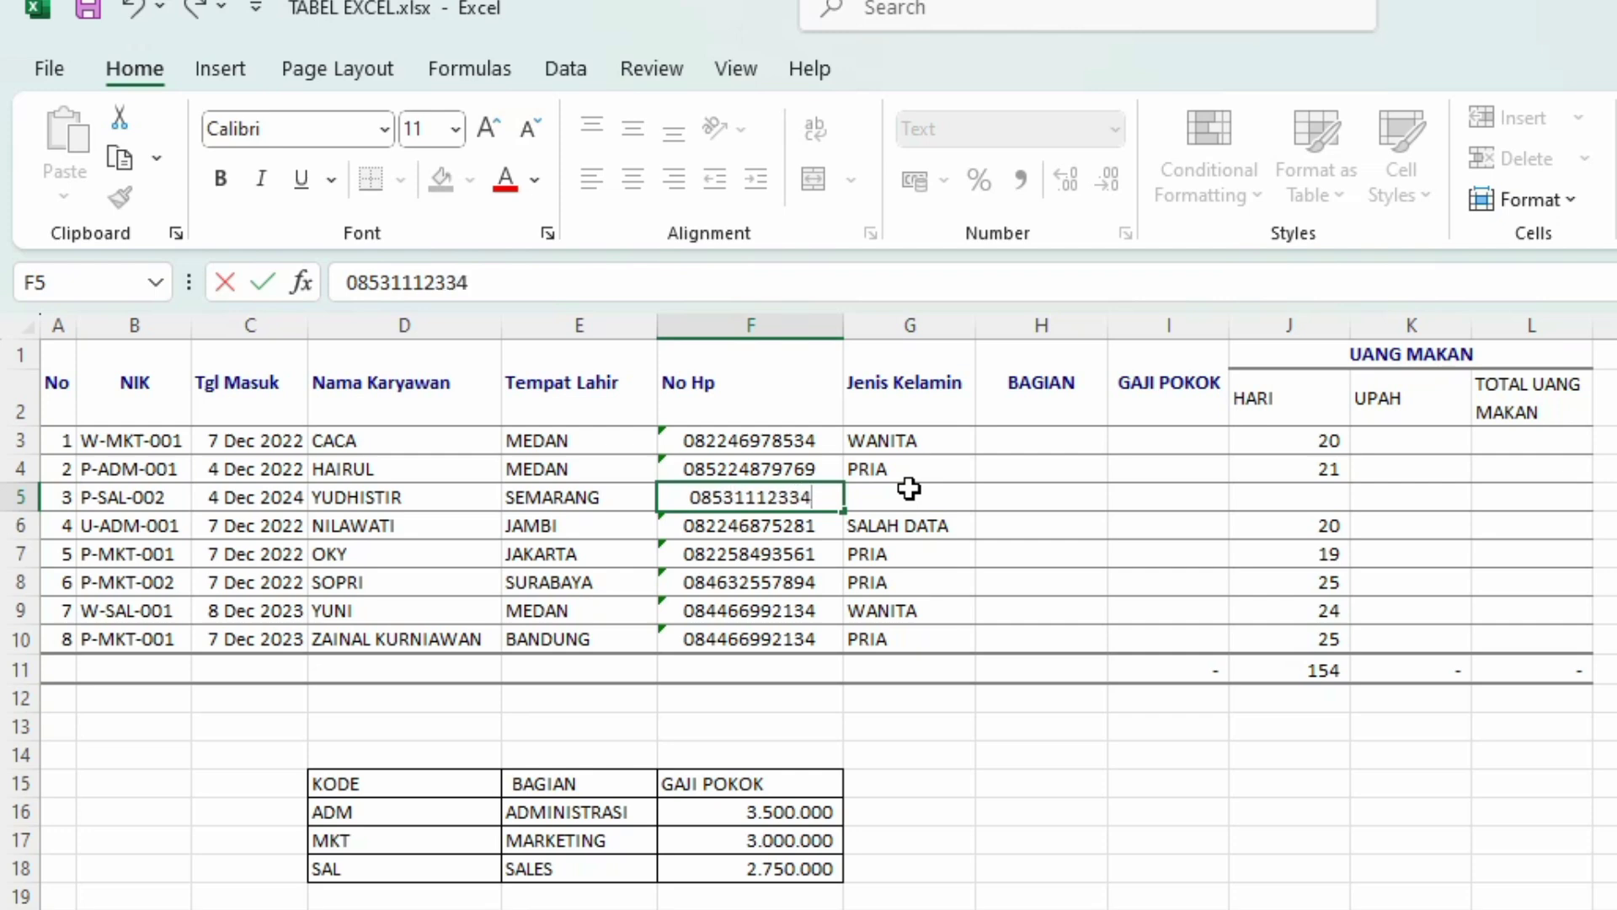
{"action": "key", "text": "Return"}
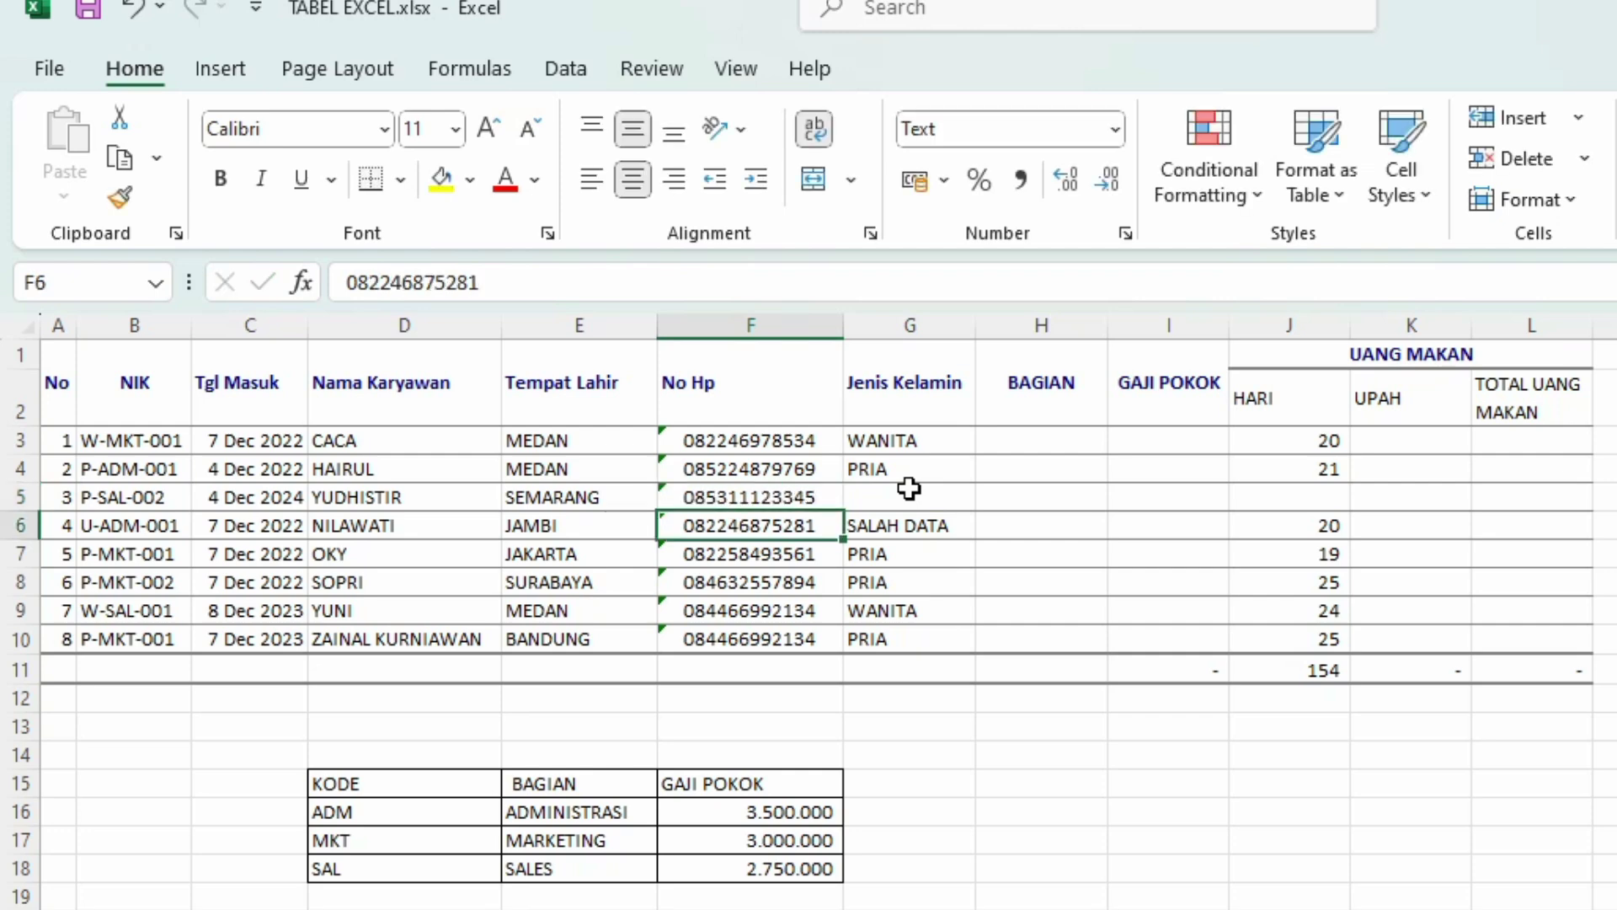
Step: Copy G4's gender formula down to G5 so it shows PRIA
{"action": "left_click", "coordinate": [912, 502]}
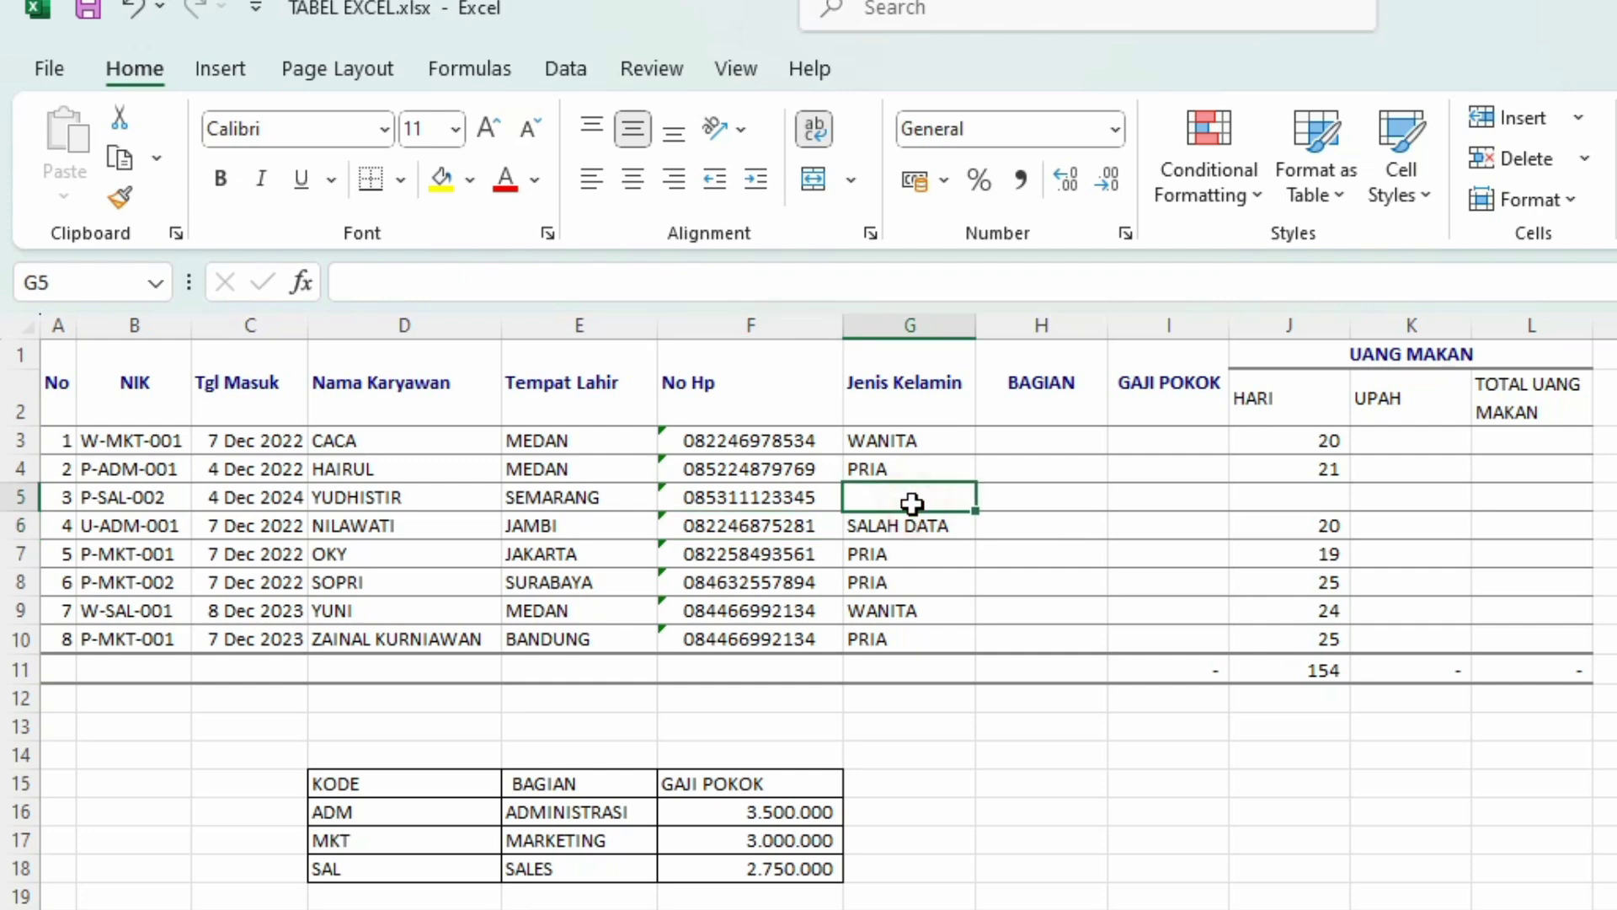
{"action": "left_click", "coordinate": [946, 468]}
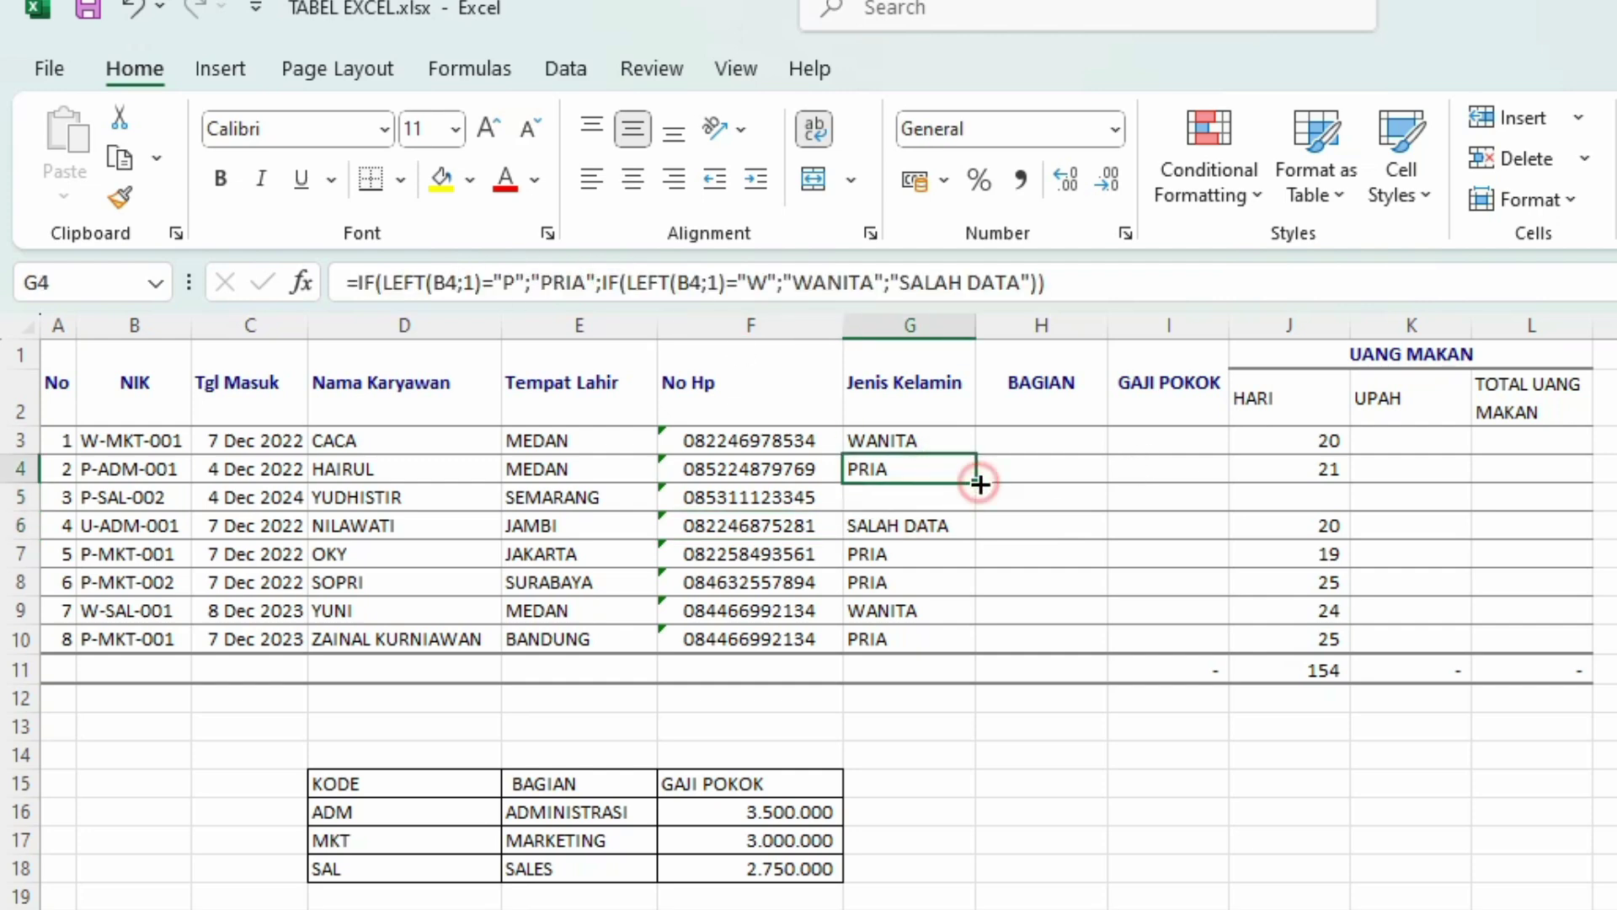
{"action": "left_click_drag", "start_coordinate": [976, 483], "coordinate": [977, 505]}
{"action": "left_click", "coordinate": [1013, 621]}
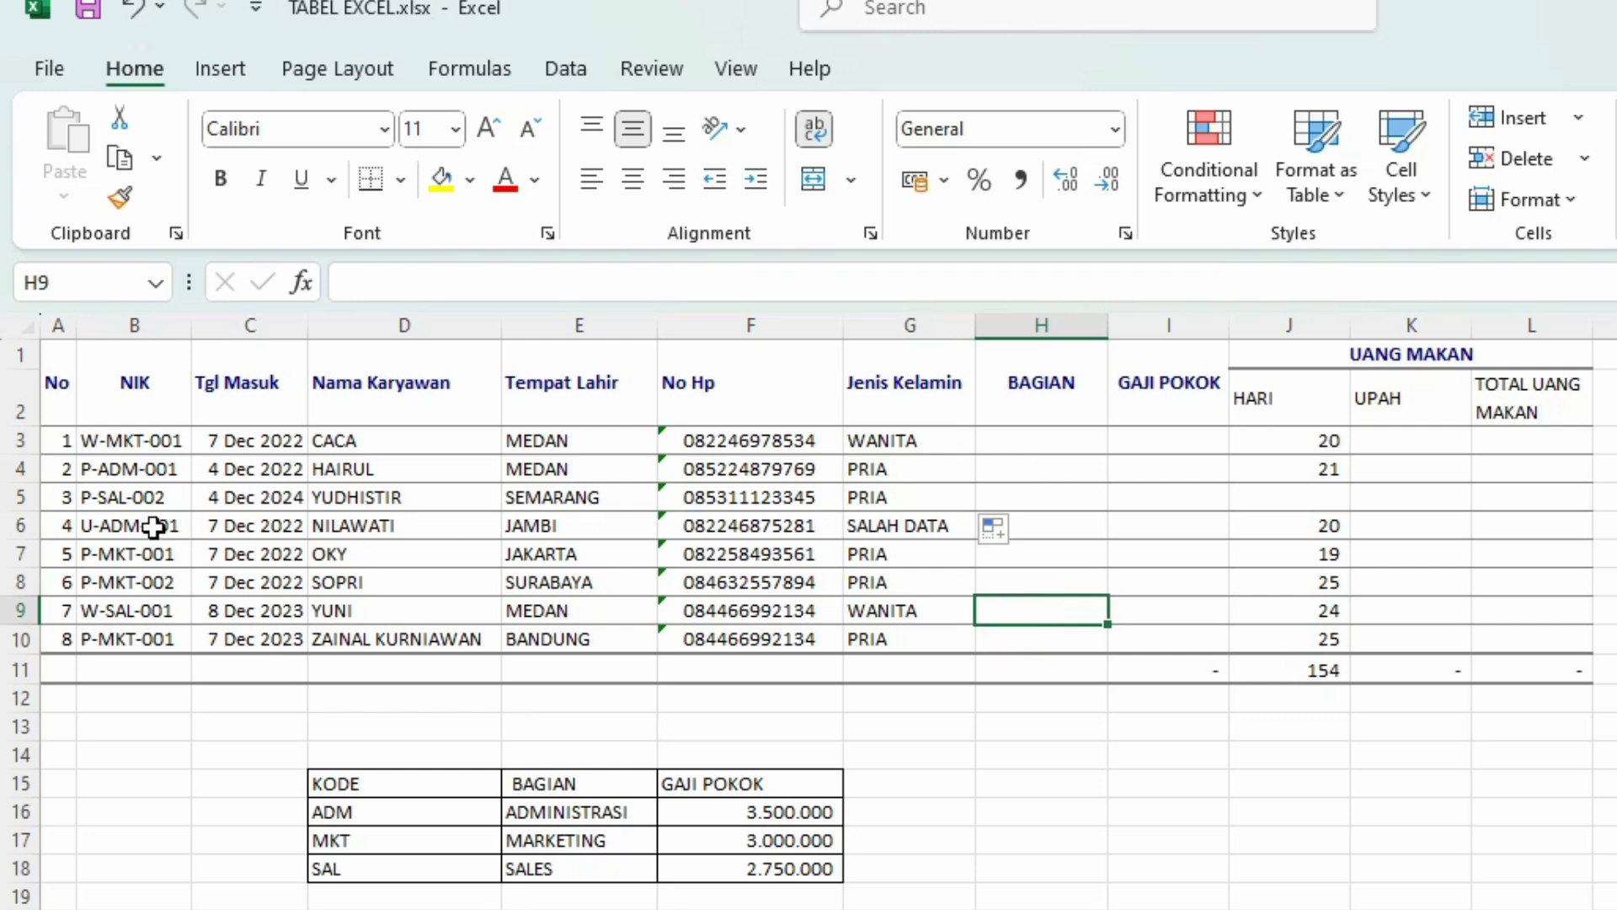
{"action": "left_click", "coordinate": [1038, 442]}
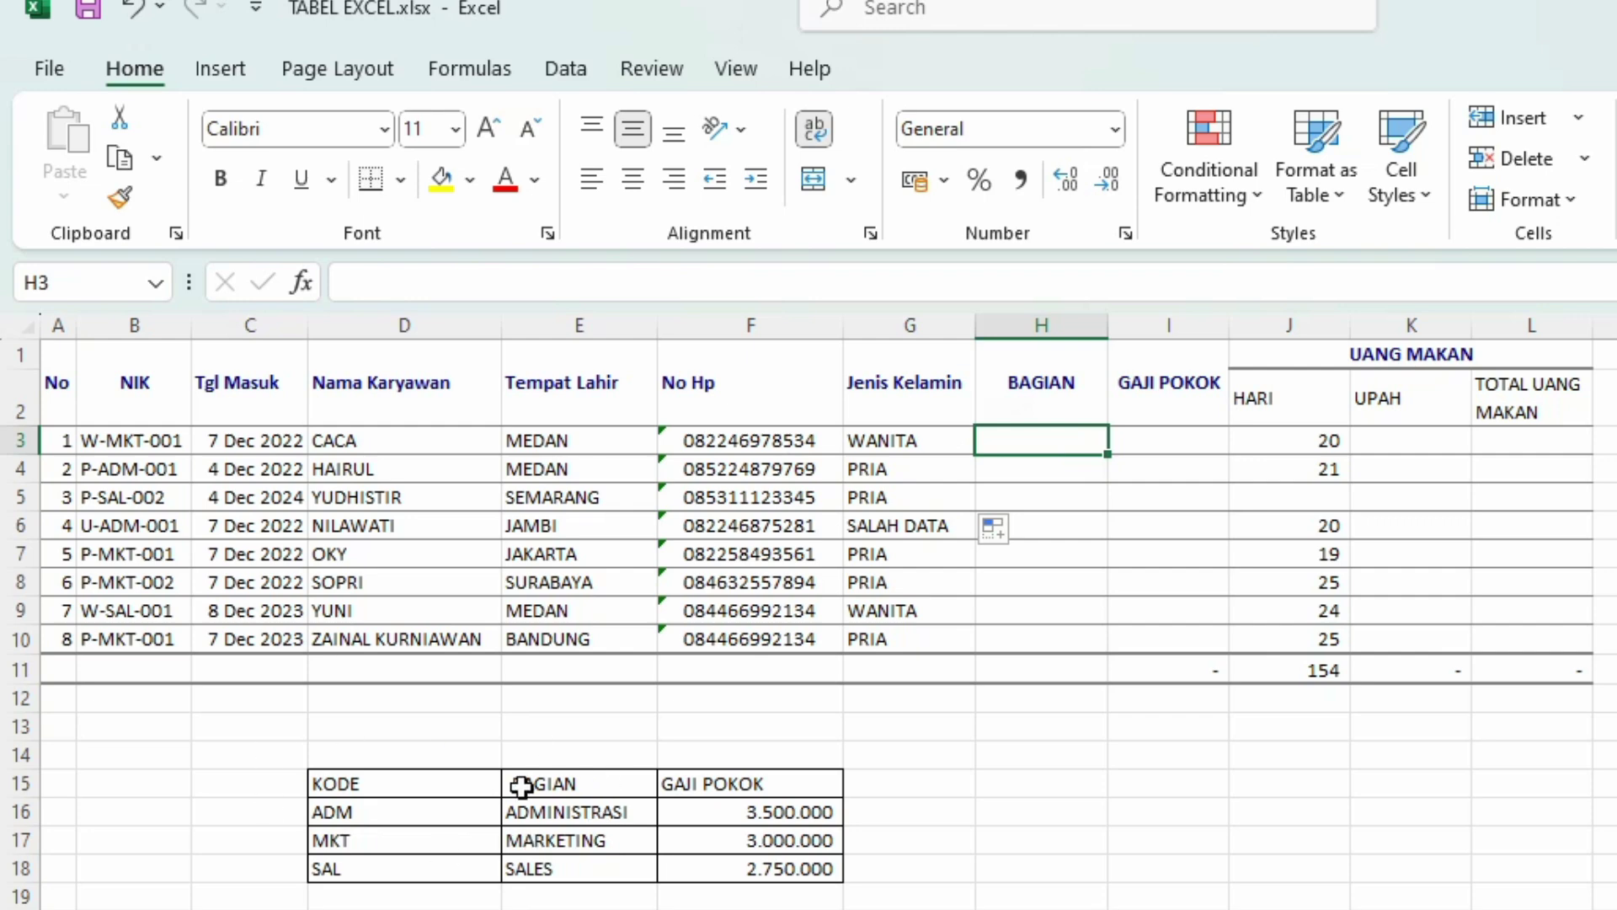
Step: Type the label TABEL in D14 and select the lookup range D15:F18
{"action": "left_click", "coordinate": [334, 758]}
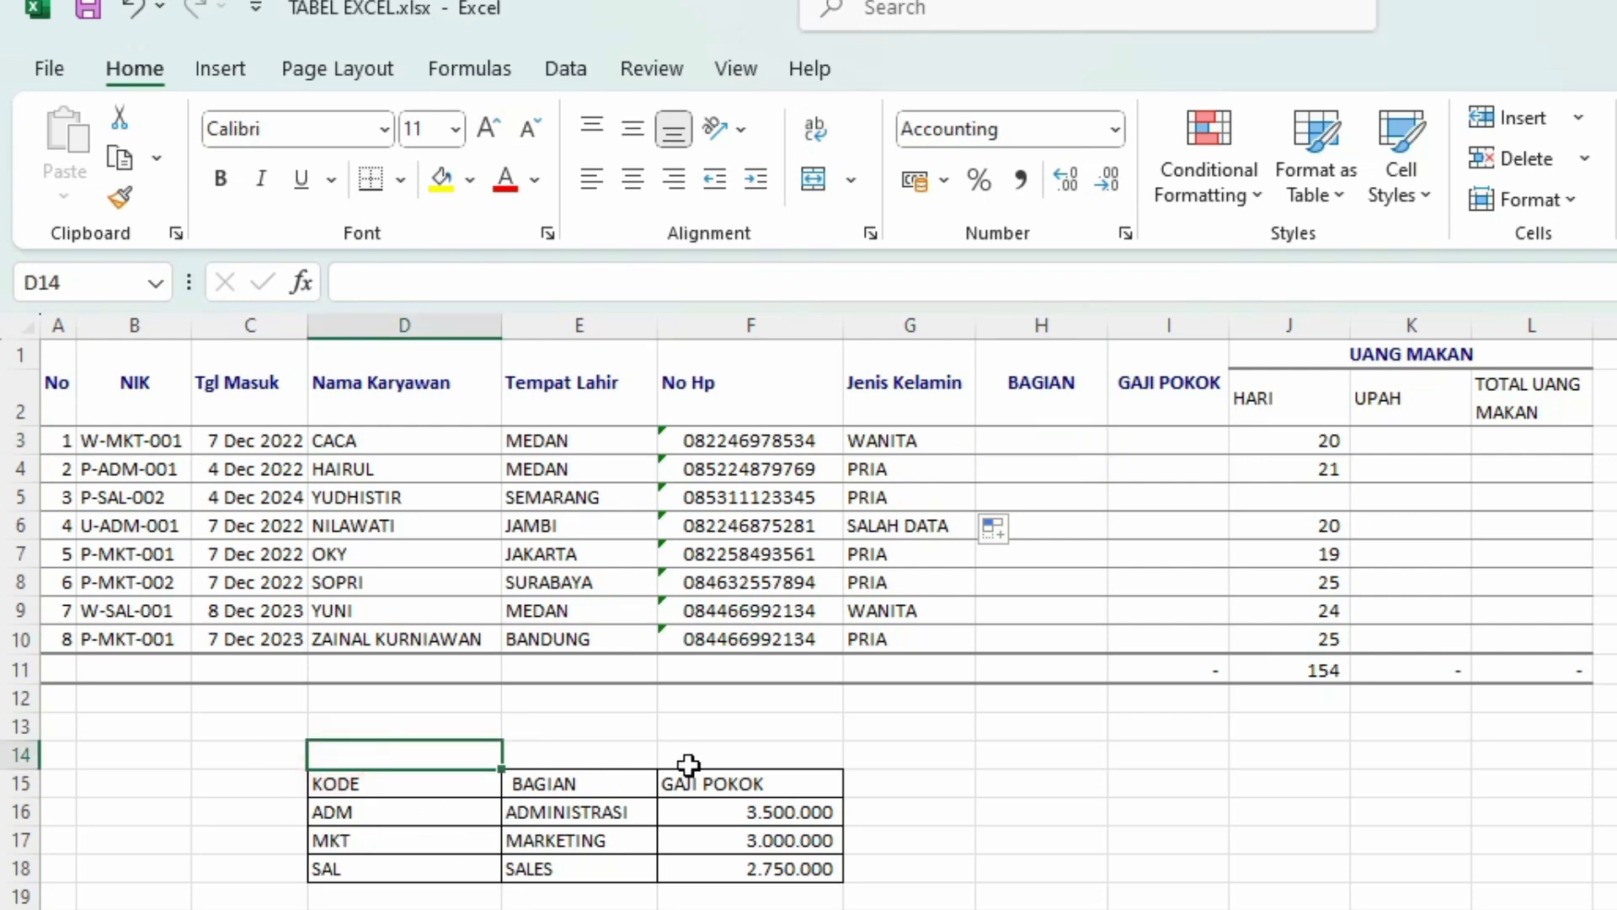
{"action": "type", "text": "TA"}
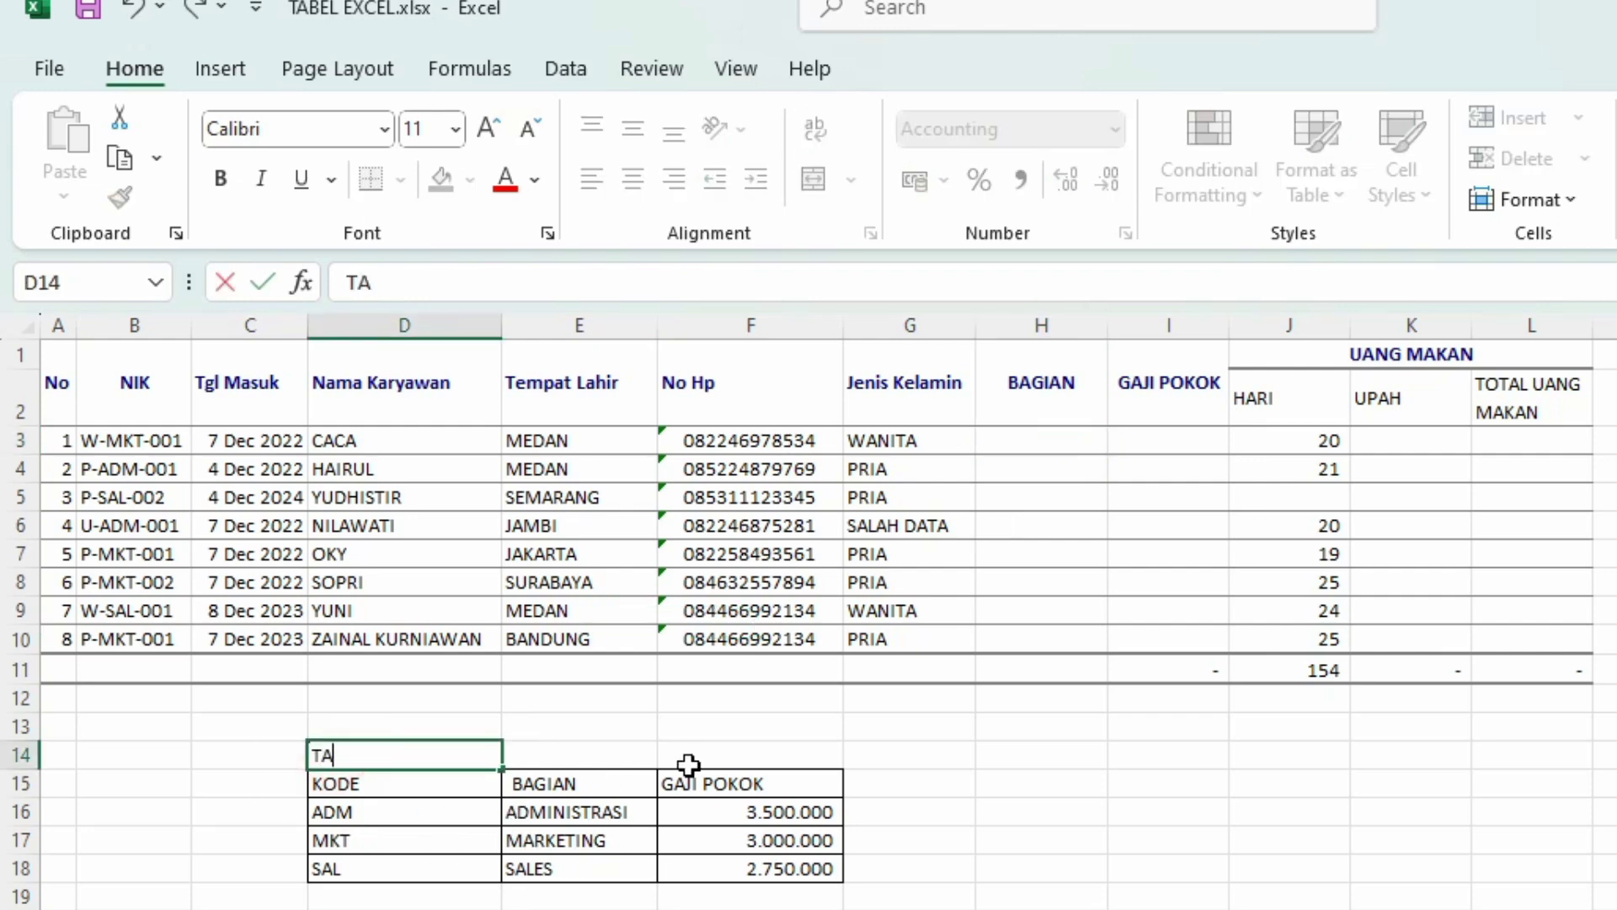
{"action": "type", "text": "BEL"}
{"action": "key", "text": "Return"}
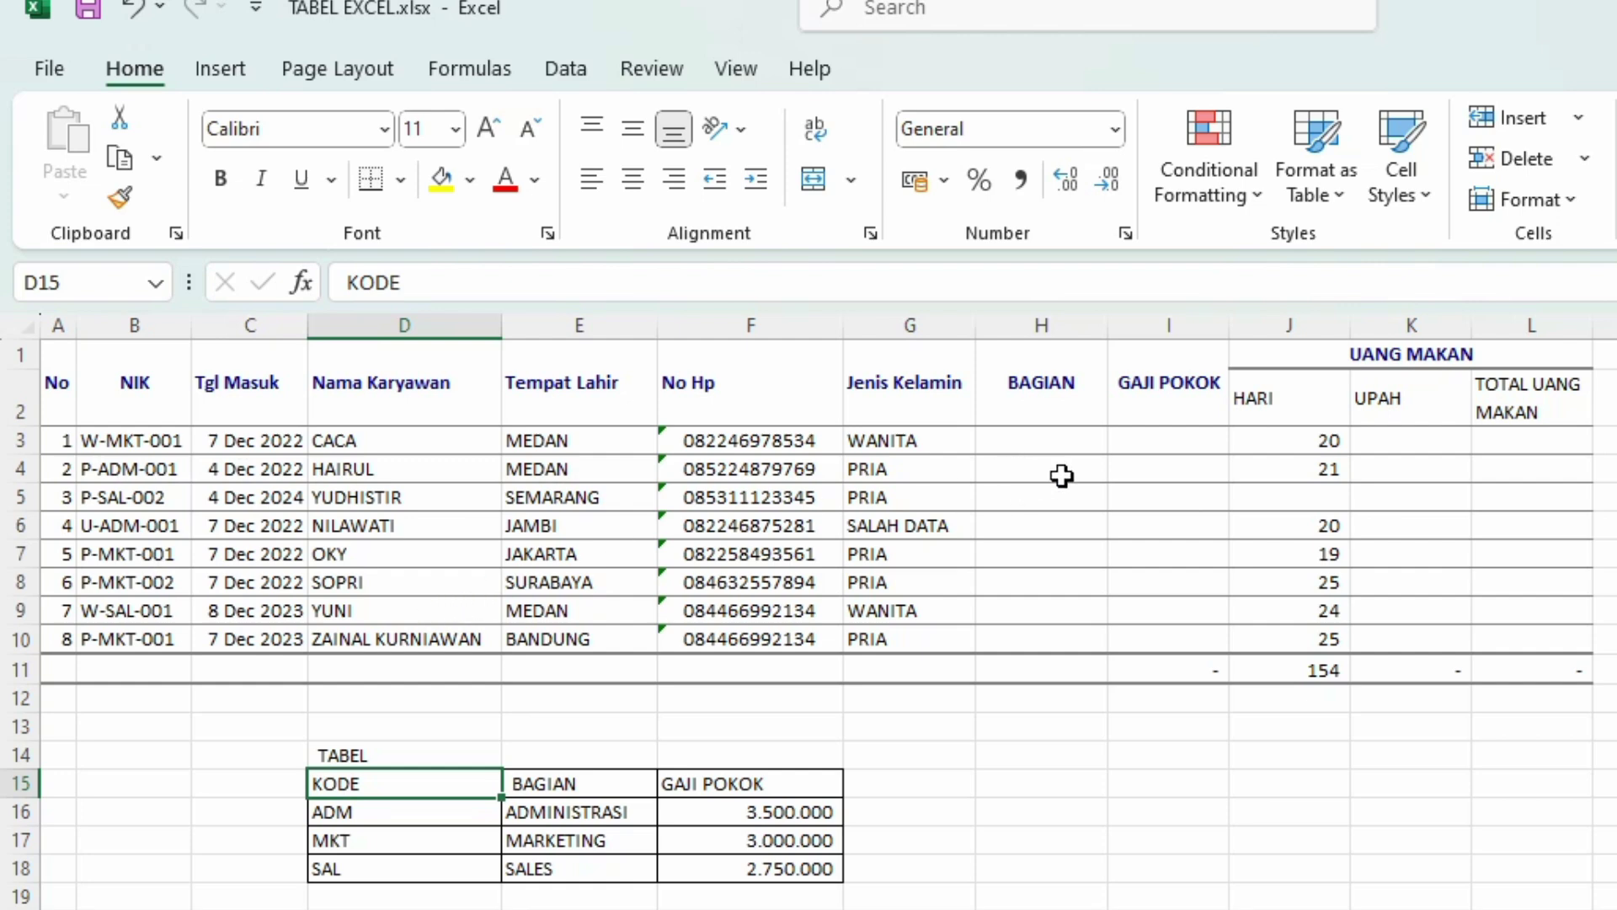
{"action": "left_click", "coordinate": [765, 866], "text": "shift"}
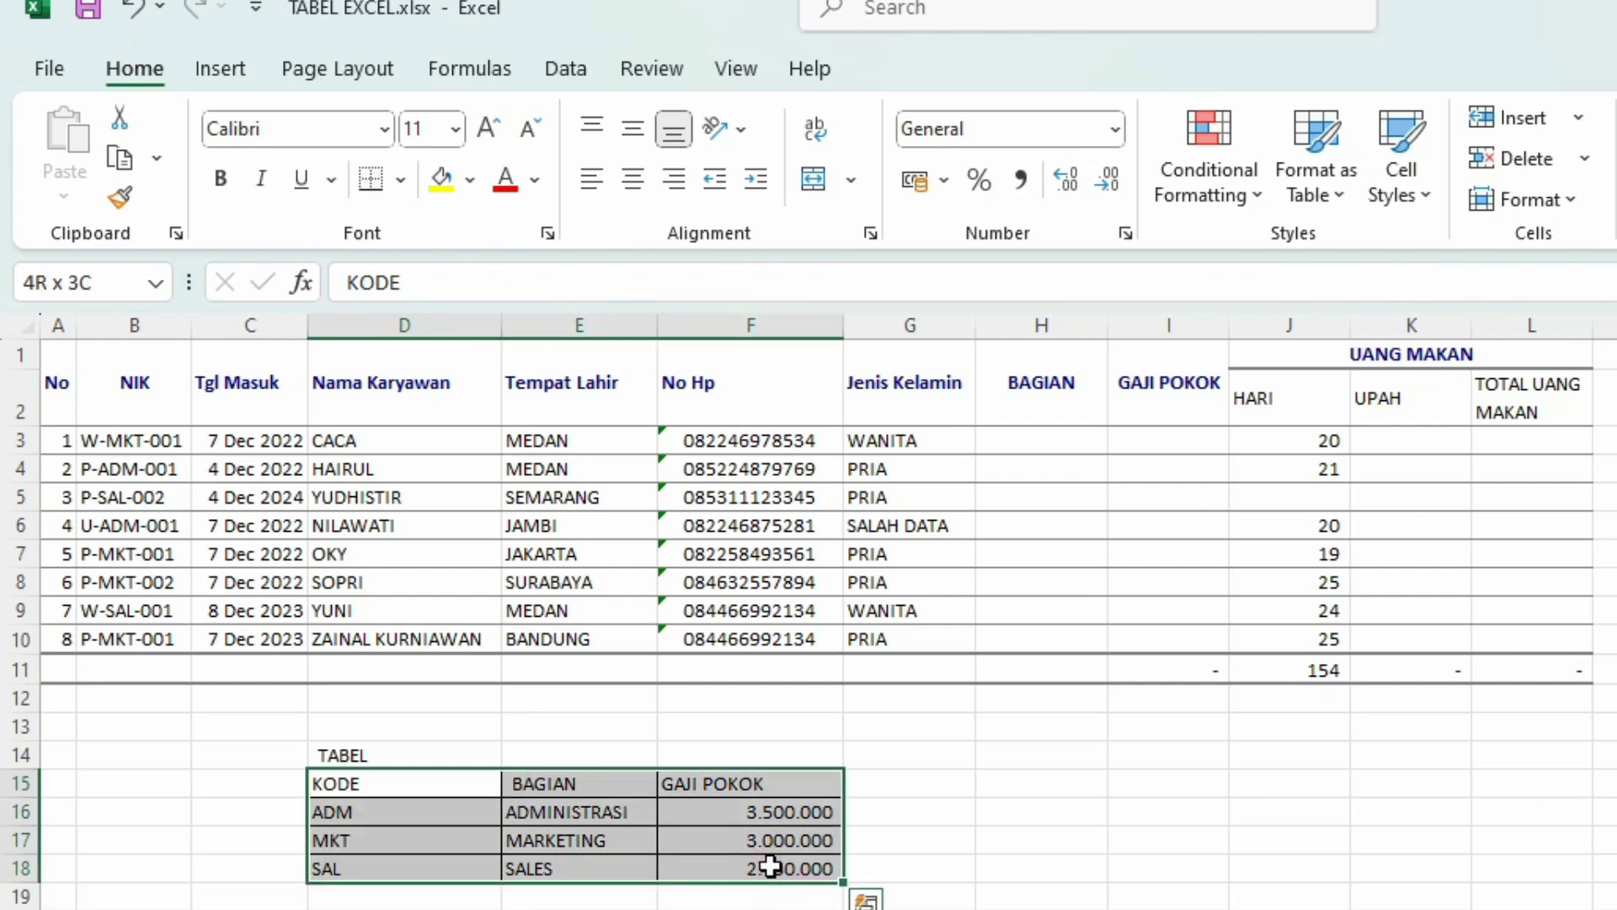
Step: Sort the D15:F18 lookup rows ascending by KODE so they read ADM, MKT, SAL
{"action": "left_click", "coordinate": [583, 69]}
{"action": "left_click", "coordinate": [977, 165]}
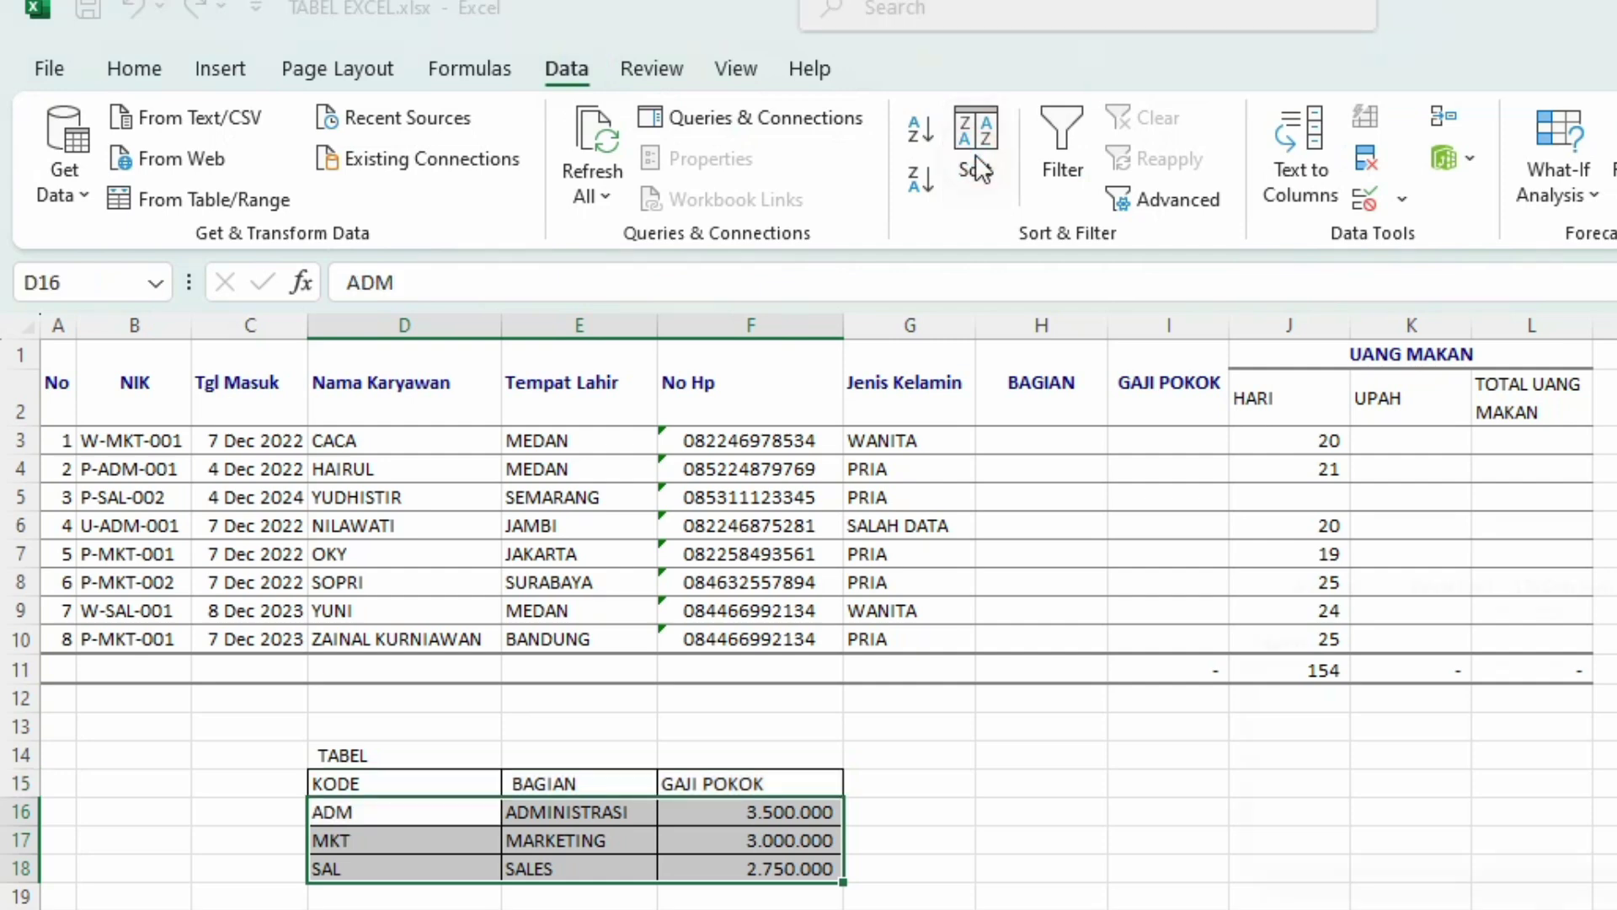
{"action": "left_click", "coordinate": [1473, 650]}
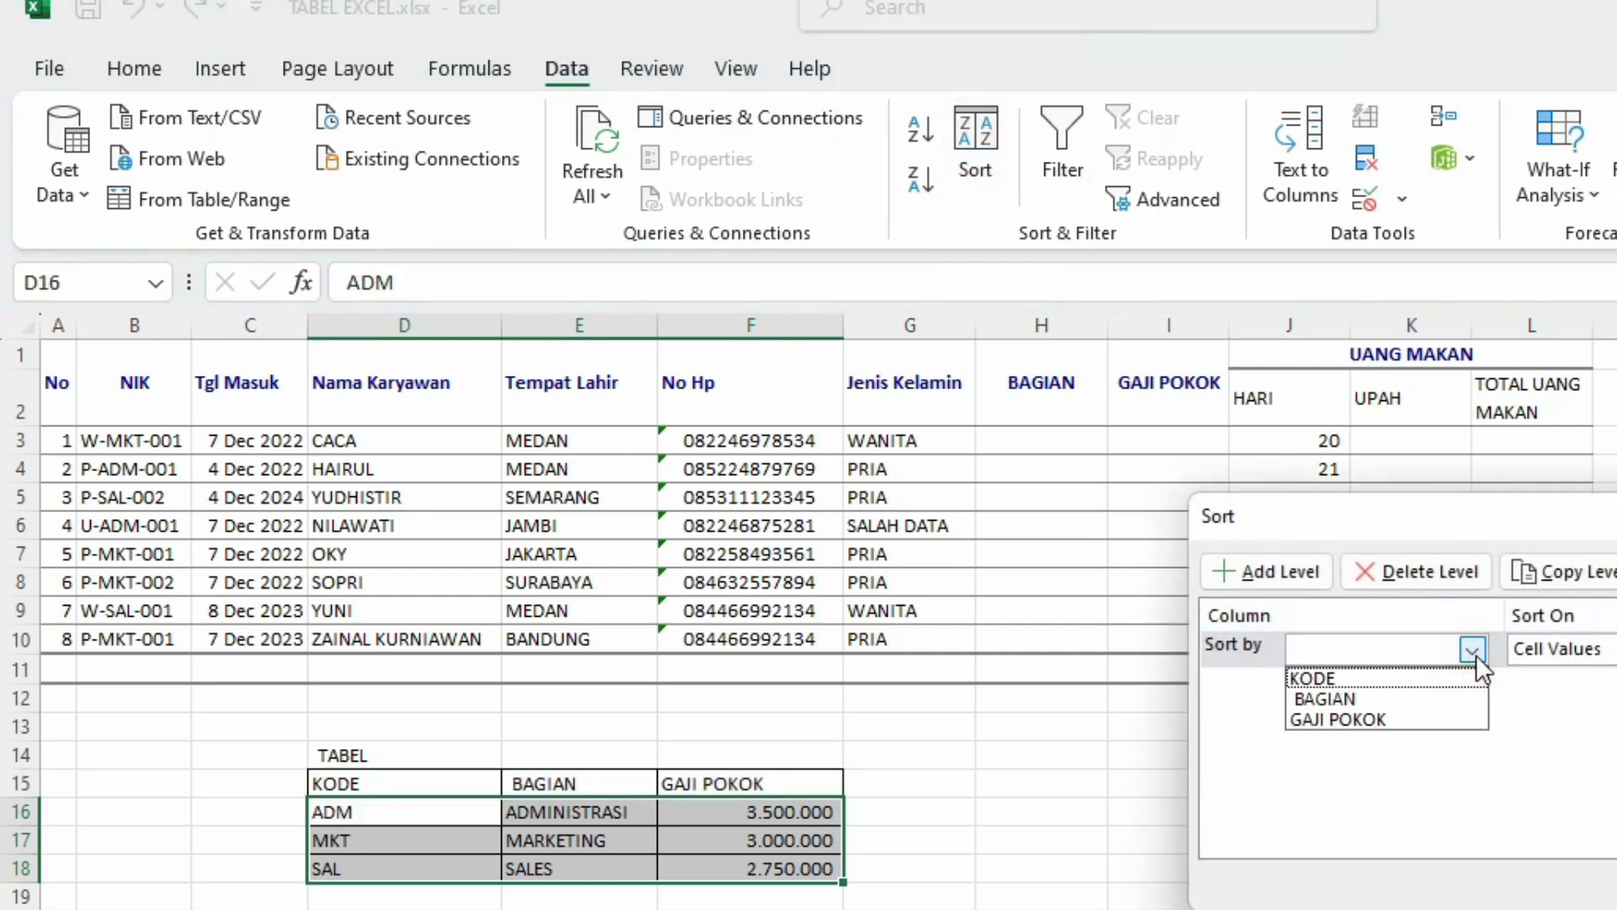
{"action": "left_click", "coordinate": [1414, 685]}
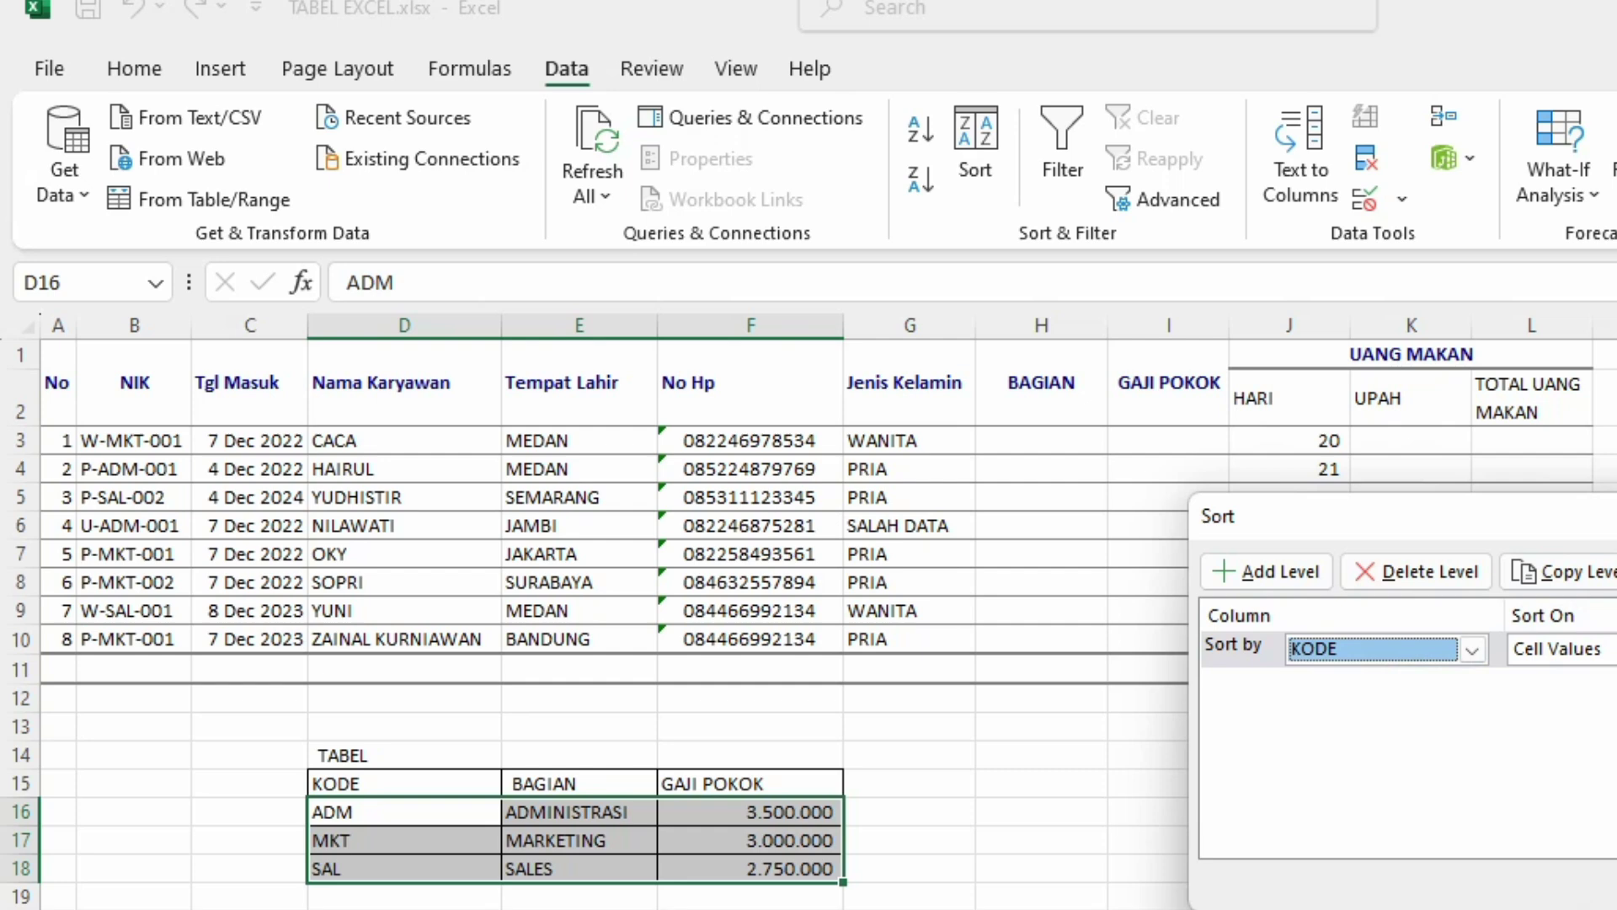
{"action": "key", "text": "Return"}
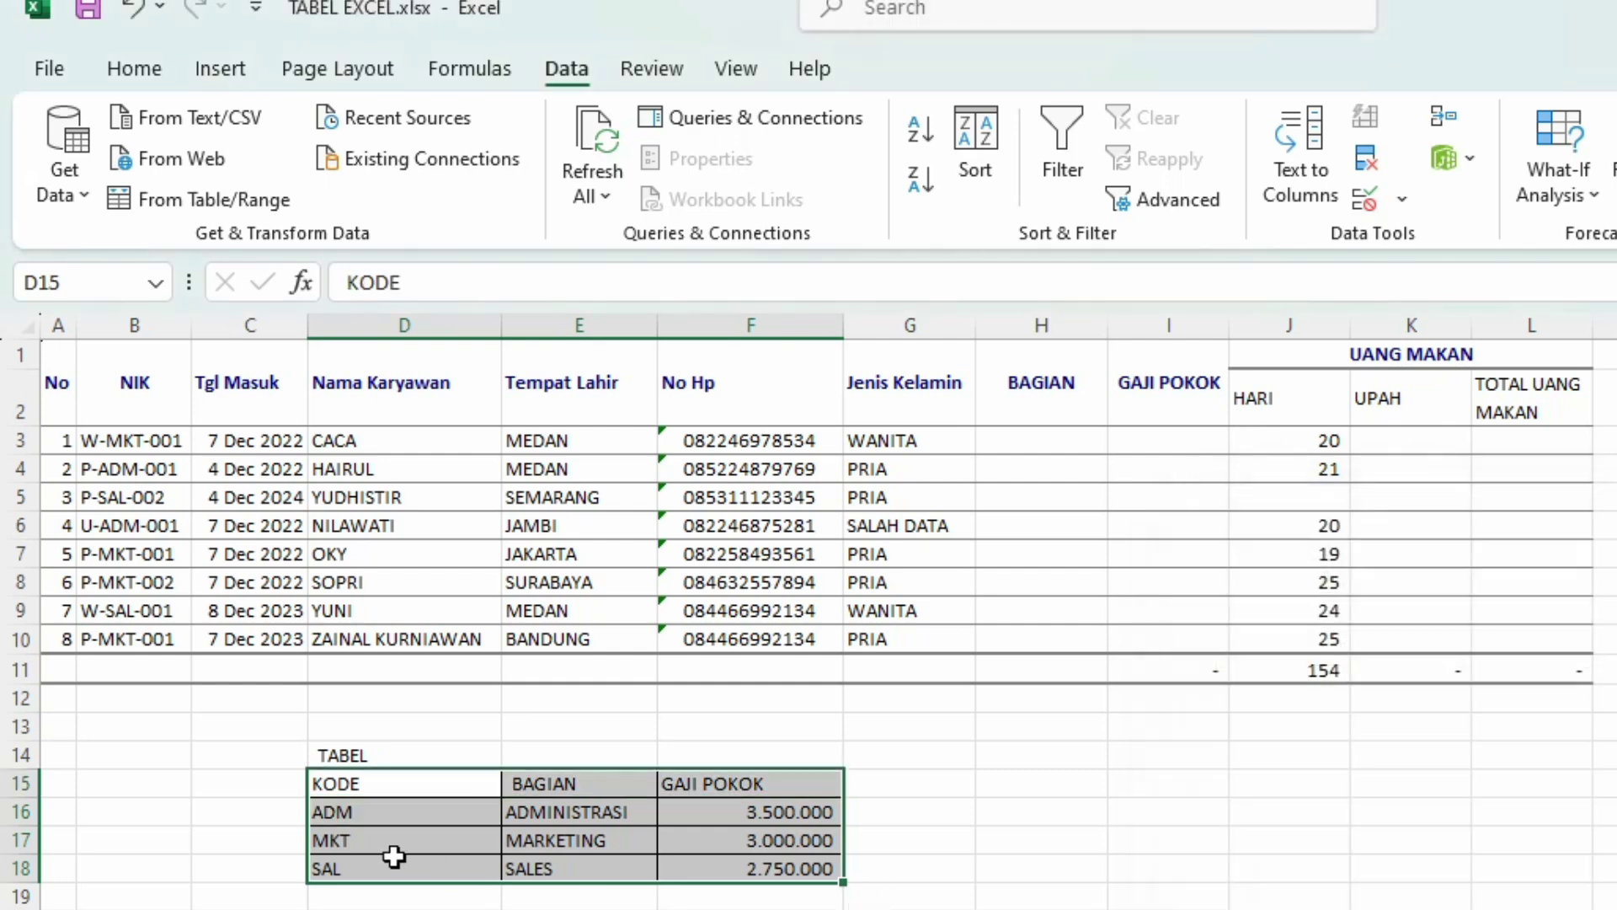
{"action": "left_click", "coordinate": [387, 864]}
Step: Begin H3's formula as =VLOOKUP(MID(B3;3;3); to extract the department code from the NIK
{"action": "left_click", "coordinate": [1040, 438]}
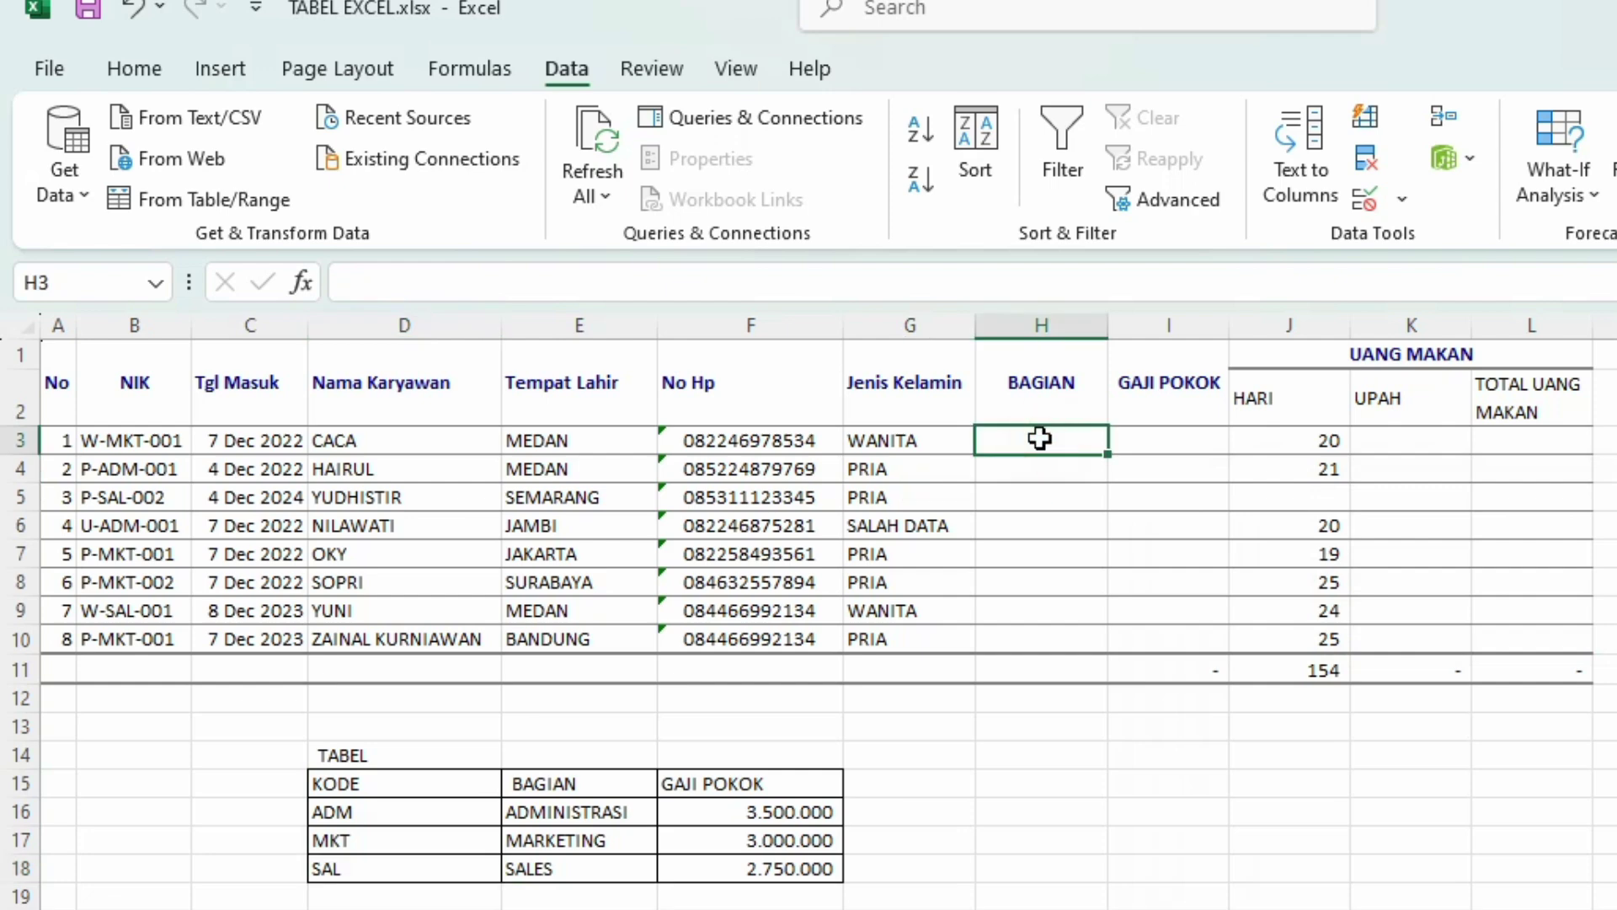
{"action": "type", "text": "="}
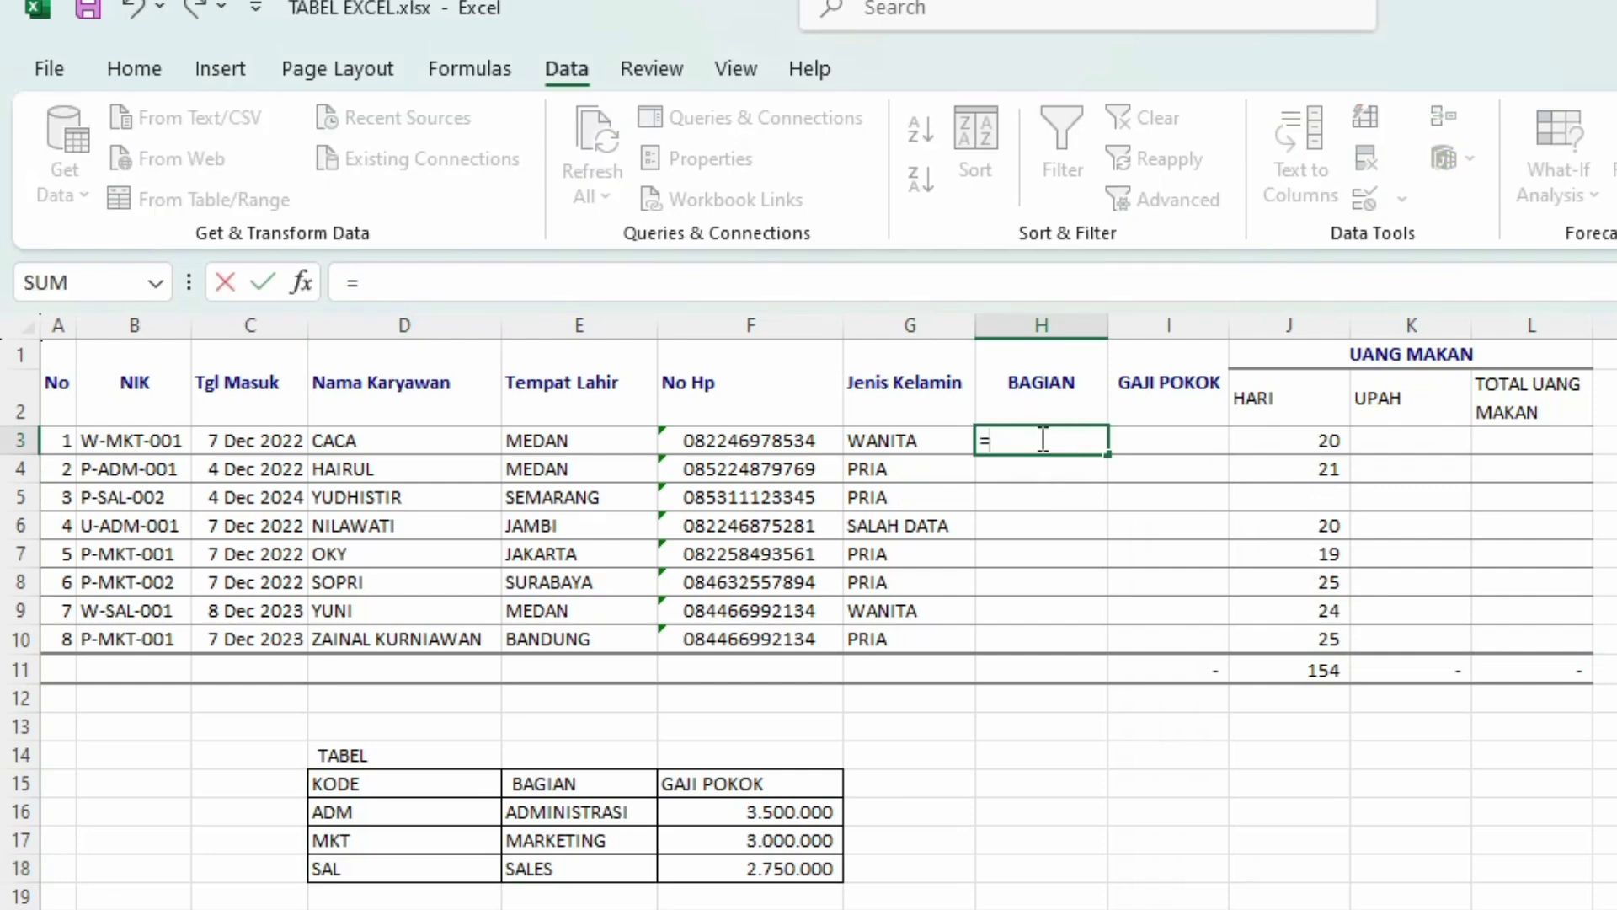
{"action": "type", "text": "VLOOK"}
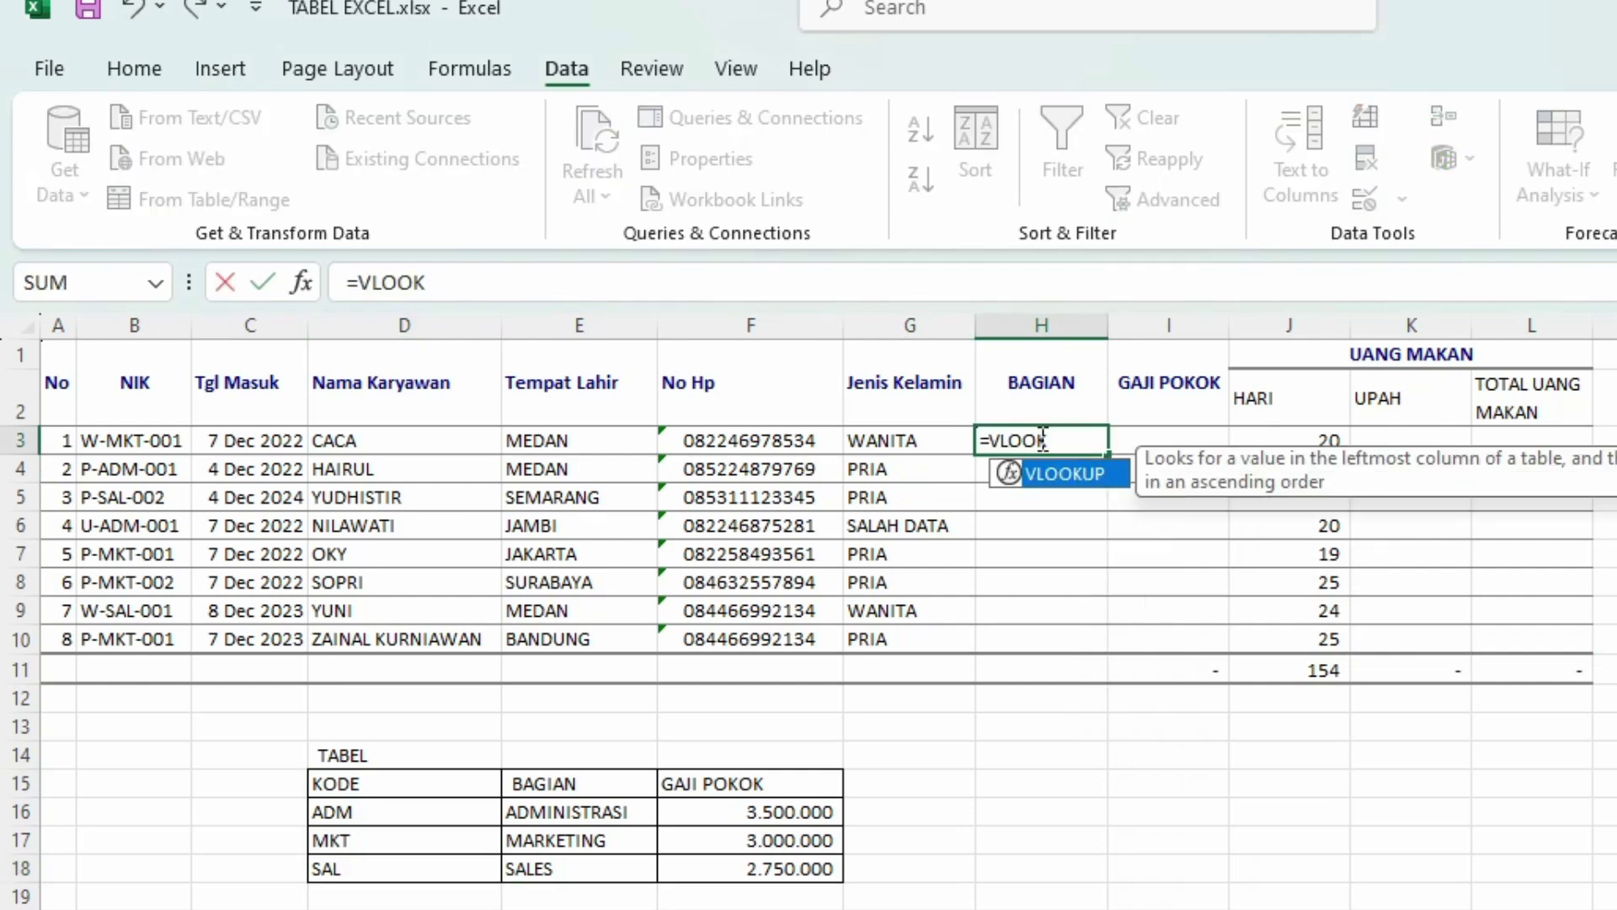
{"action": "type", "text": "UP("}
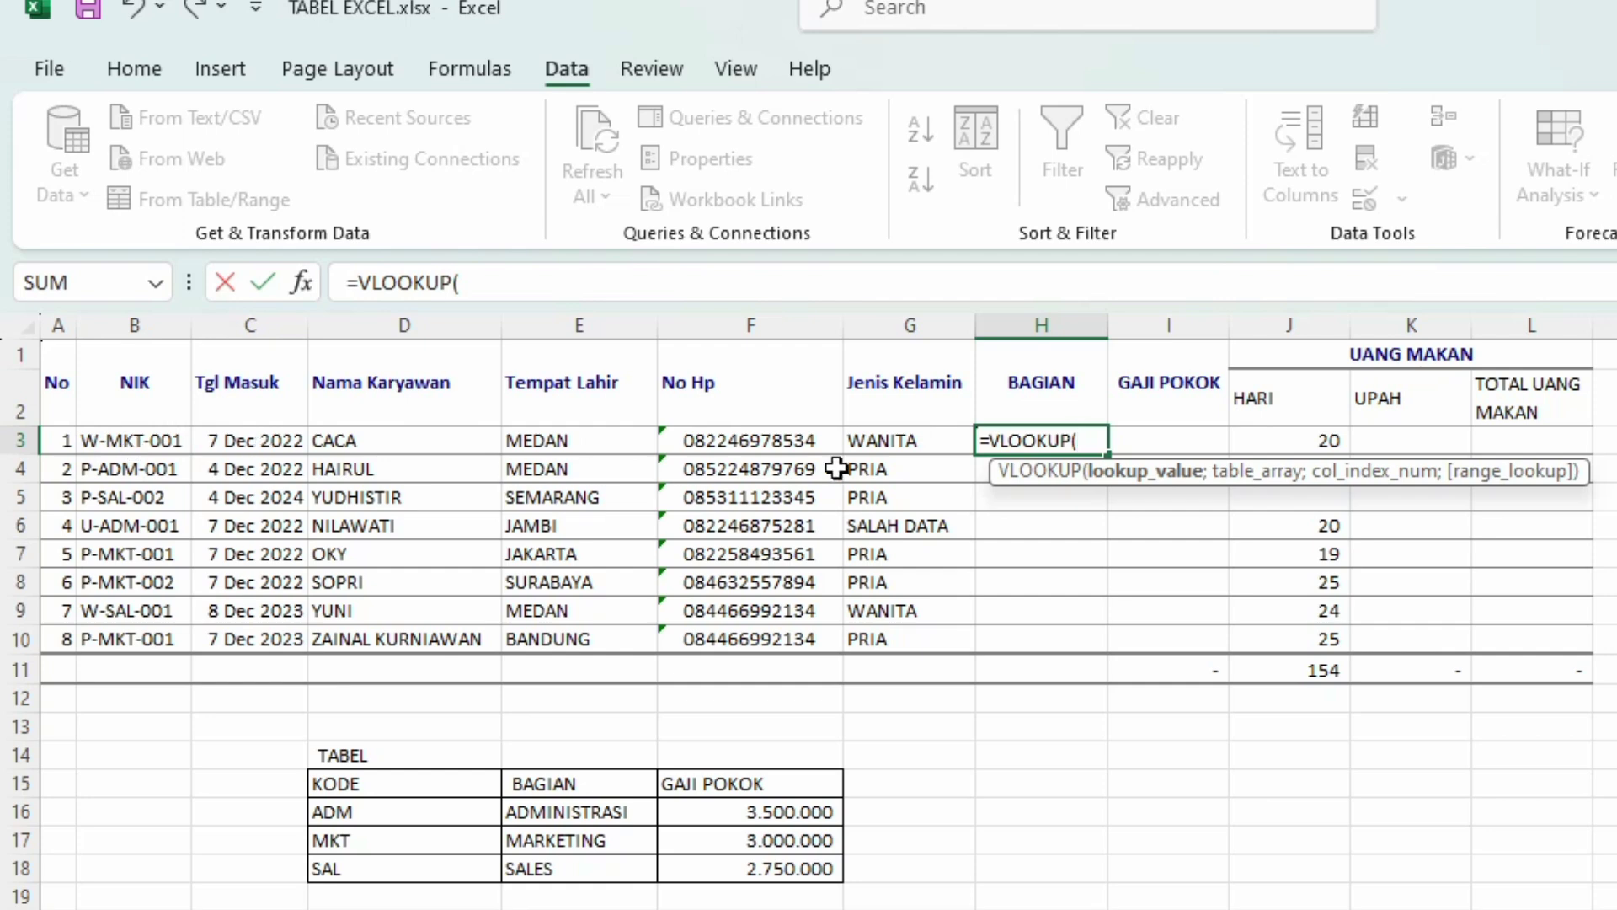
{"action": "type", "text": "MID"}
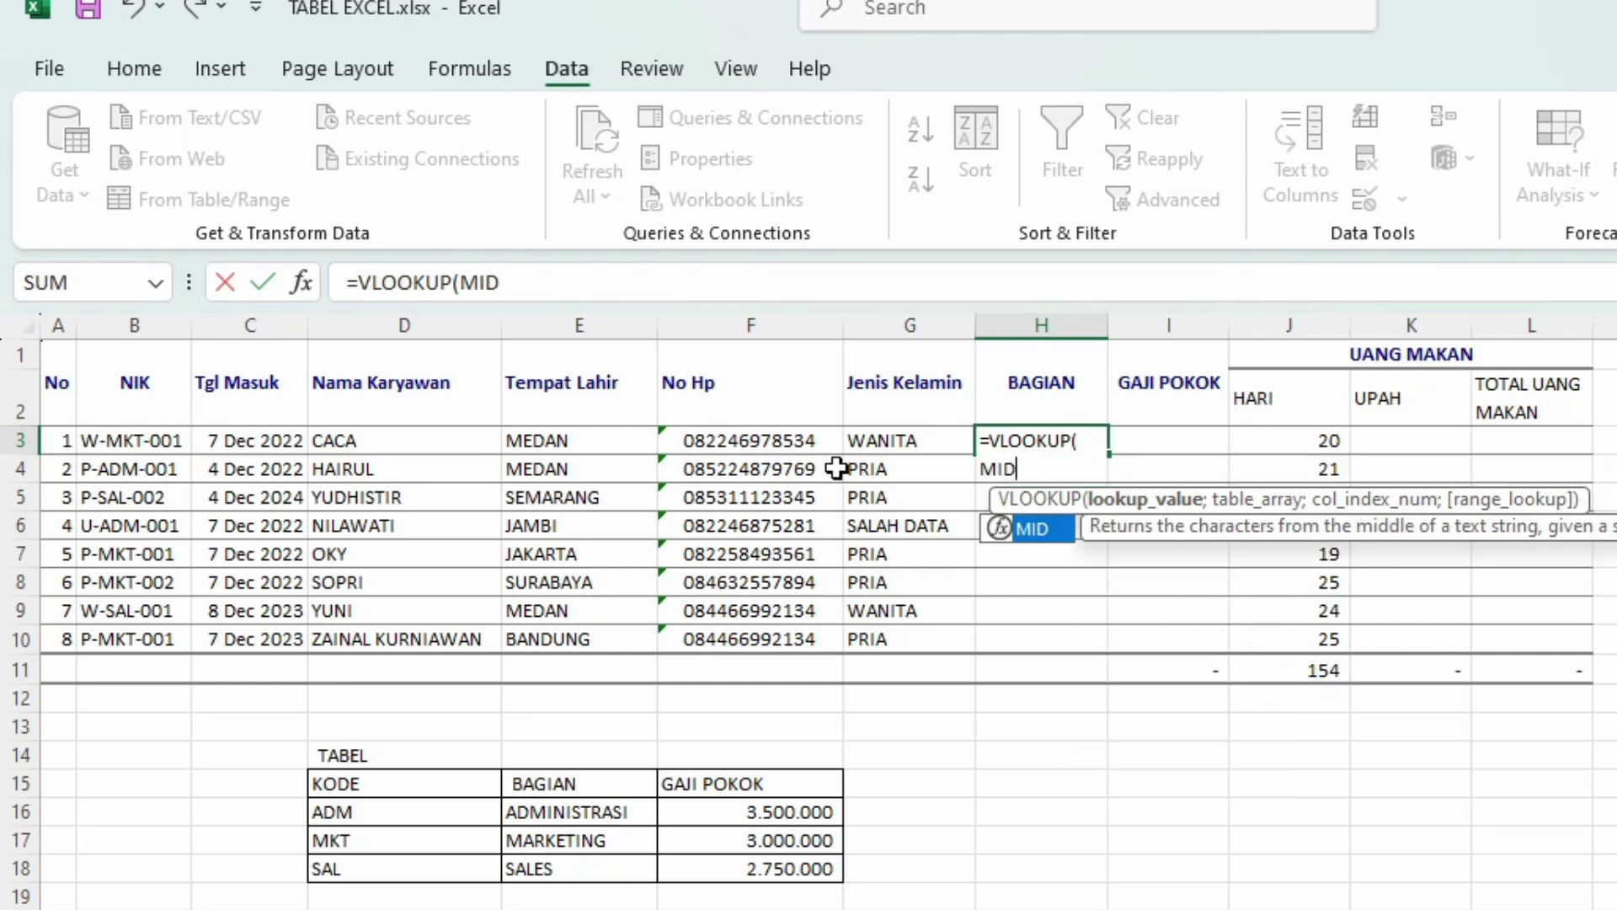
{"action": "type", "text": "("}
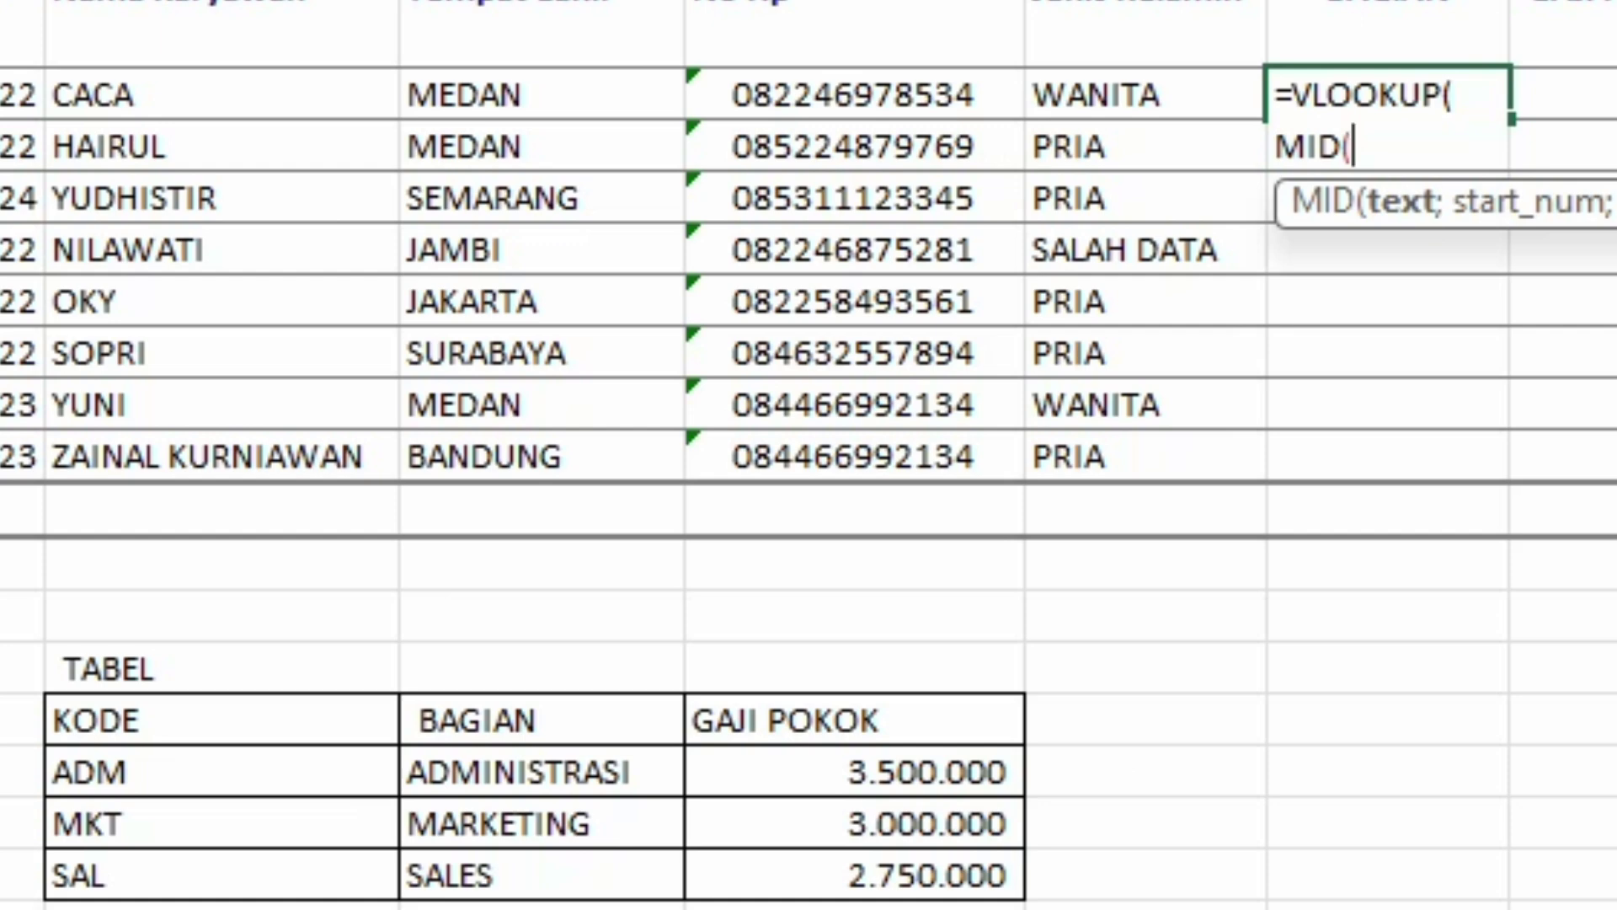
{"action": "left_click", "coordinate": [135, 440]}
{"action": "type", "text": ";"}
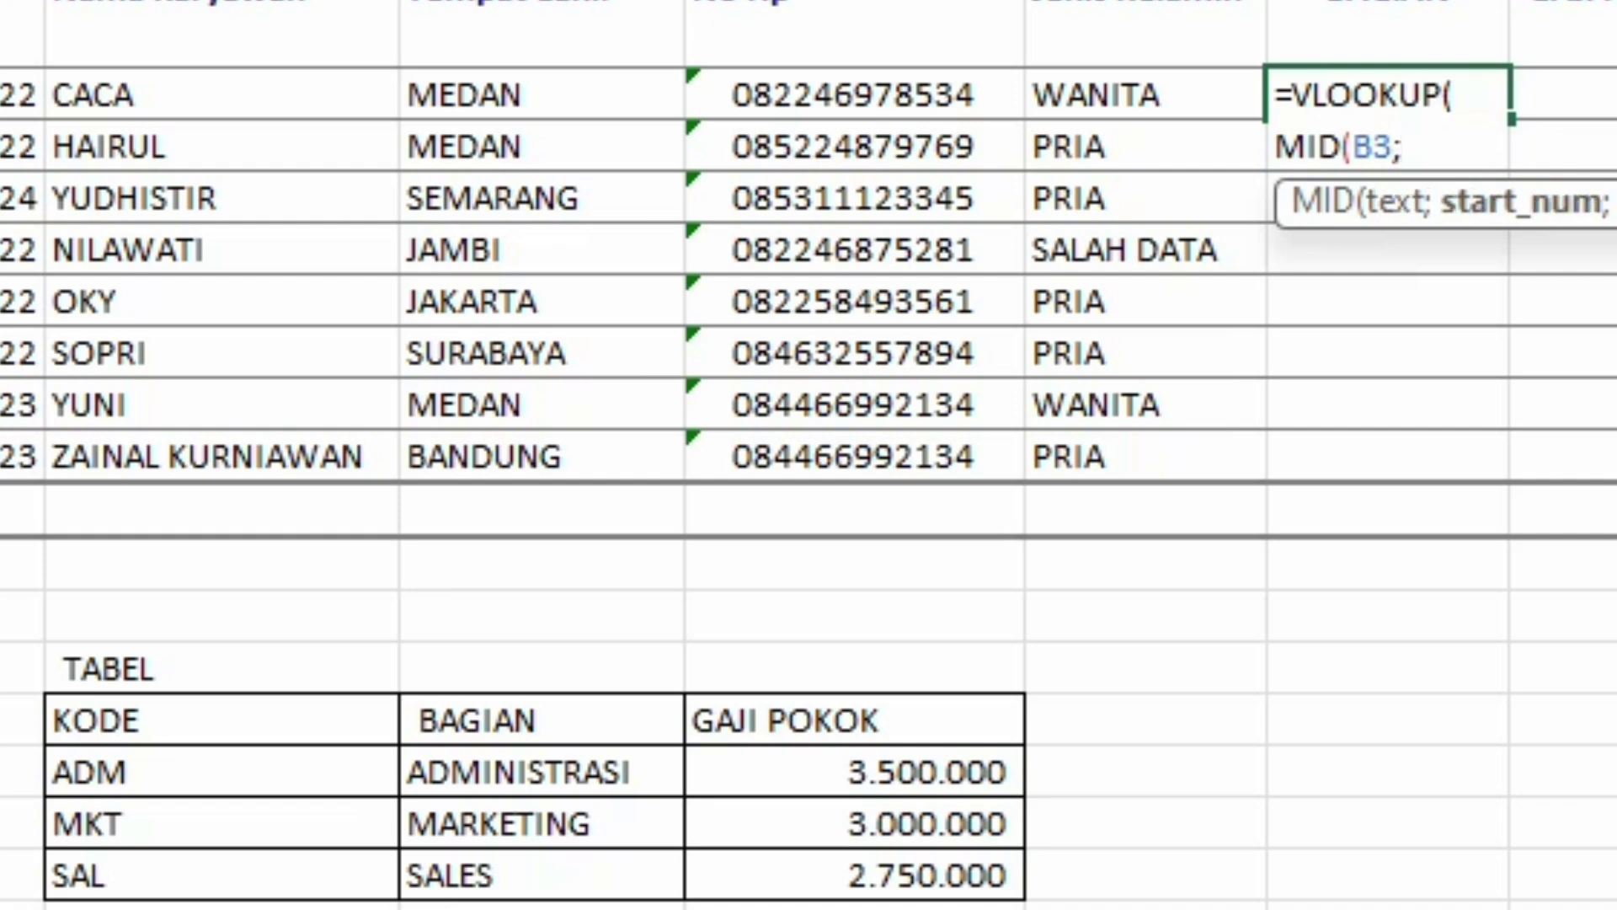
{"action": "type", "text": "3;"}
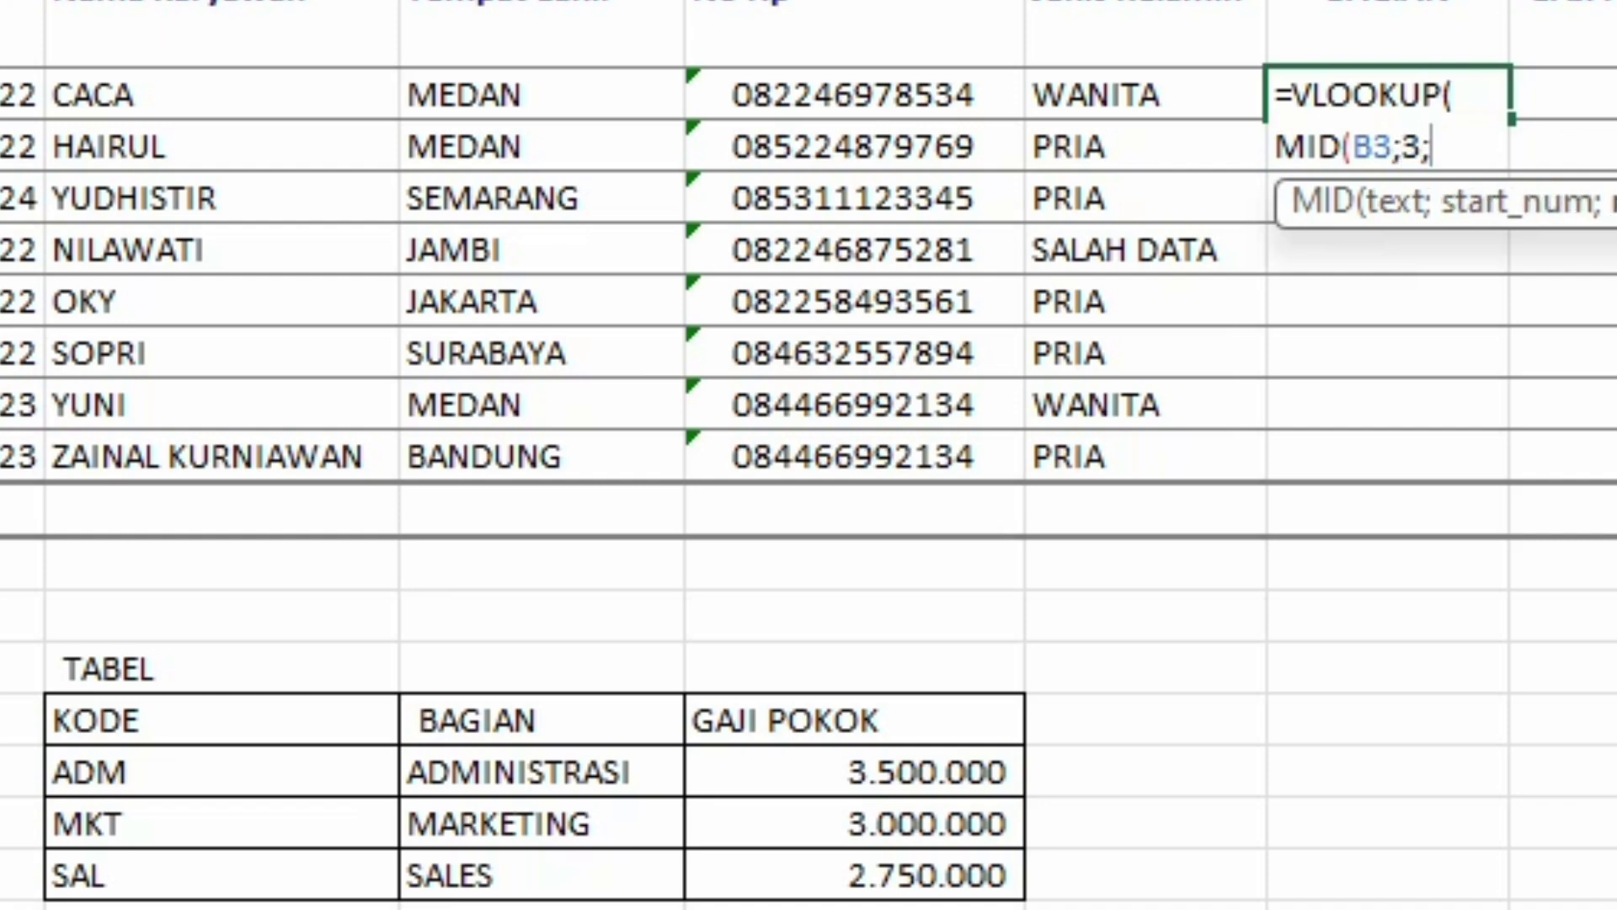
{"action": "type", "text": "3)"}
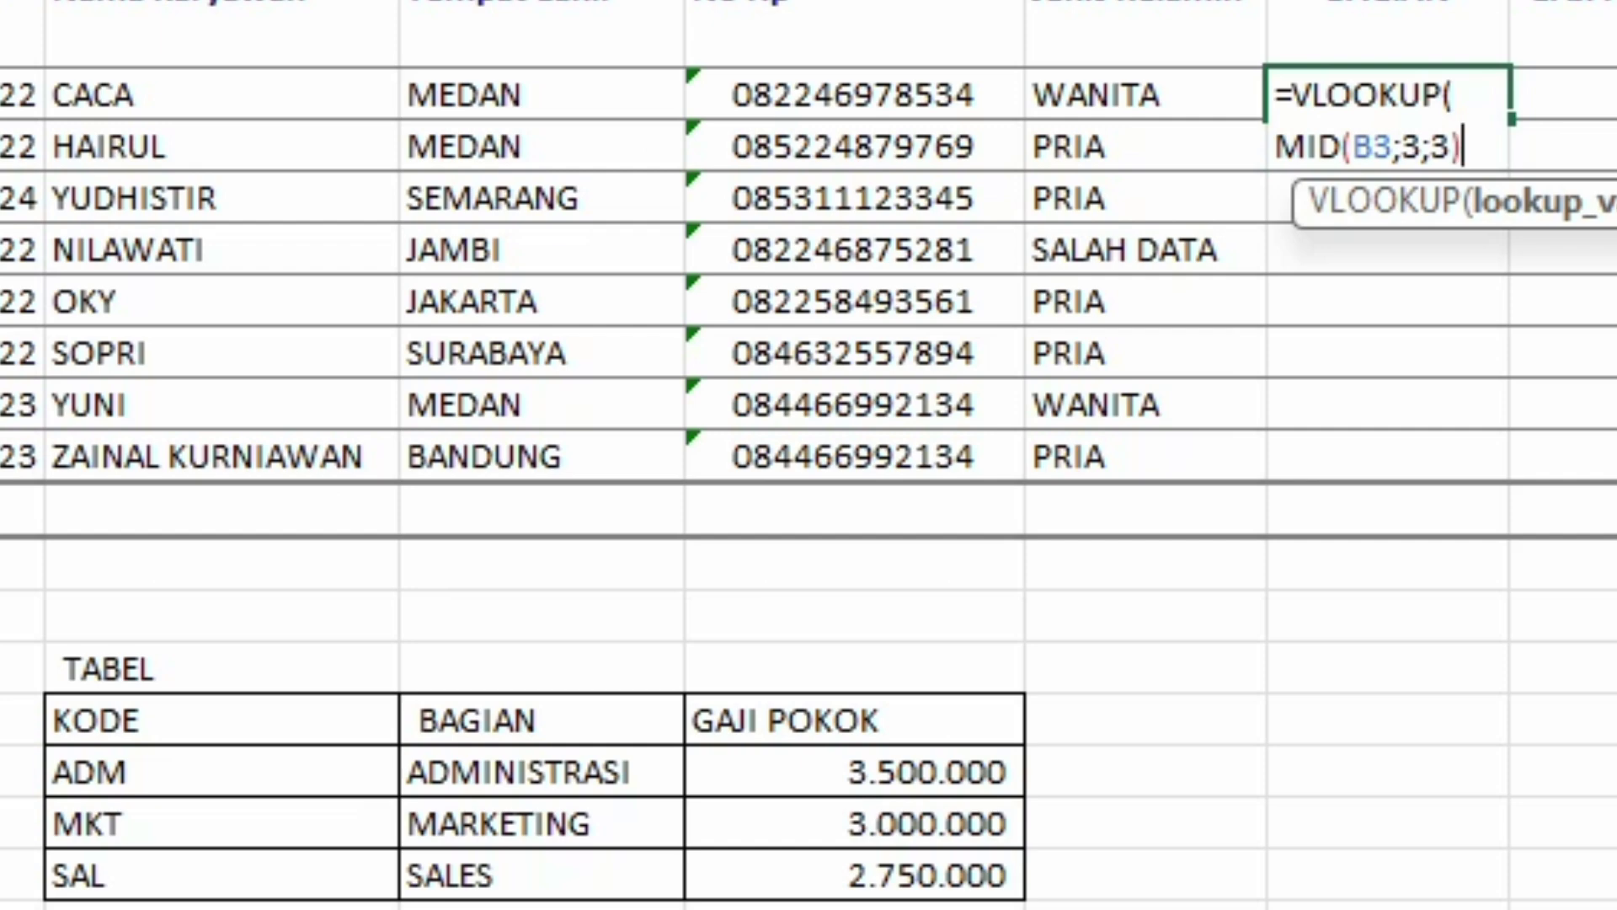
{"action": "type", "text": ";"}
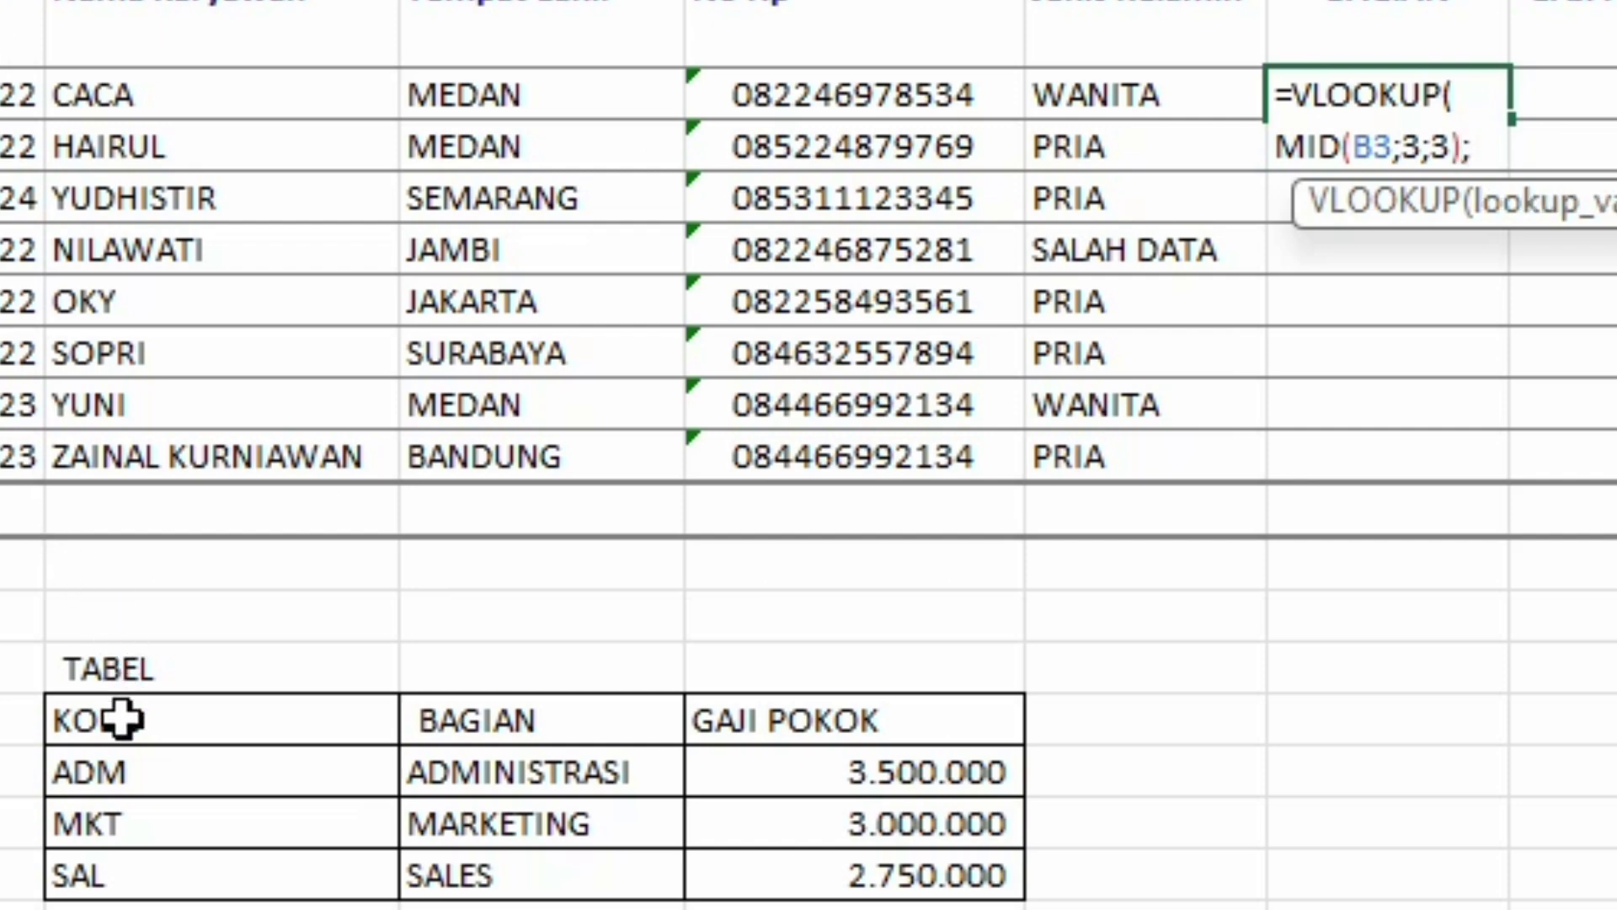
Step: Complete H3 as =VLOOKUP(MID(B3;3;3);$D$15:$F$18;2) so it returns MARKETING
{"action": "left_click_drag", "start_coordinate": [122, 719], "coordinate": [956, 891]}
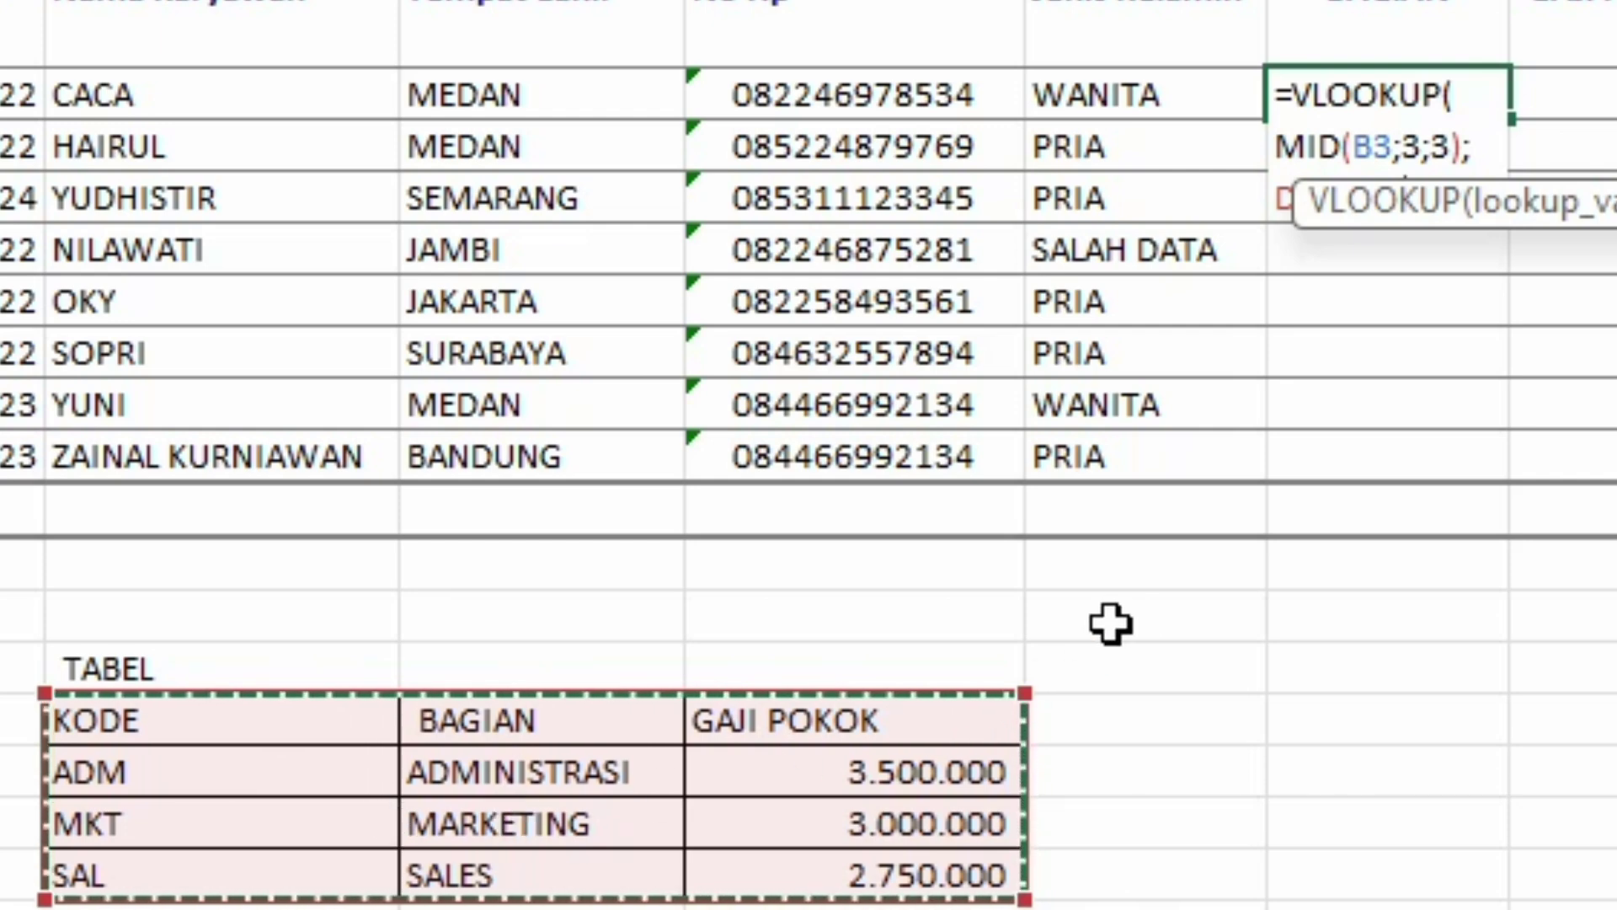
{"action": "type", "text": "2"}
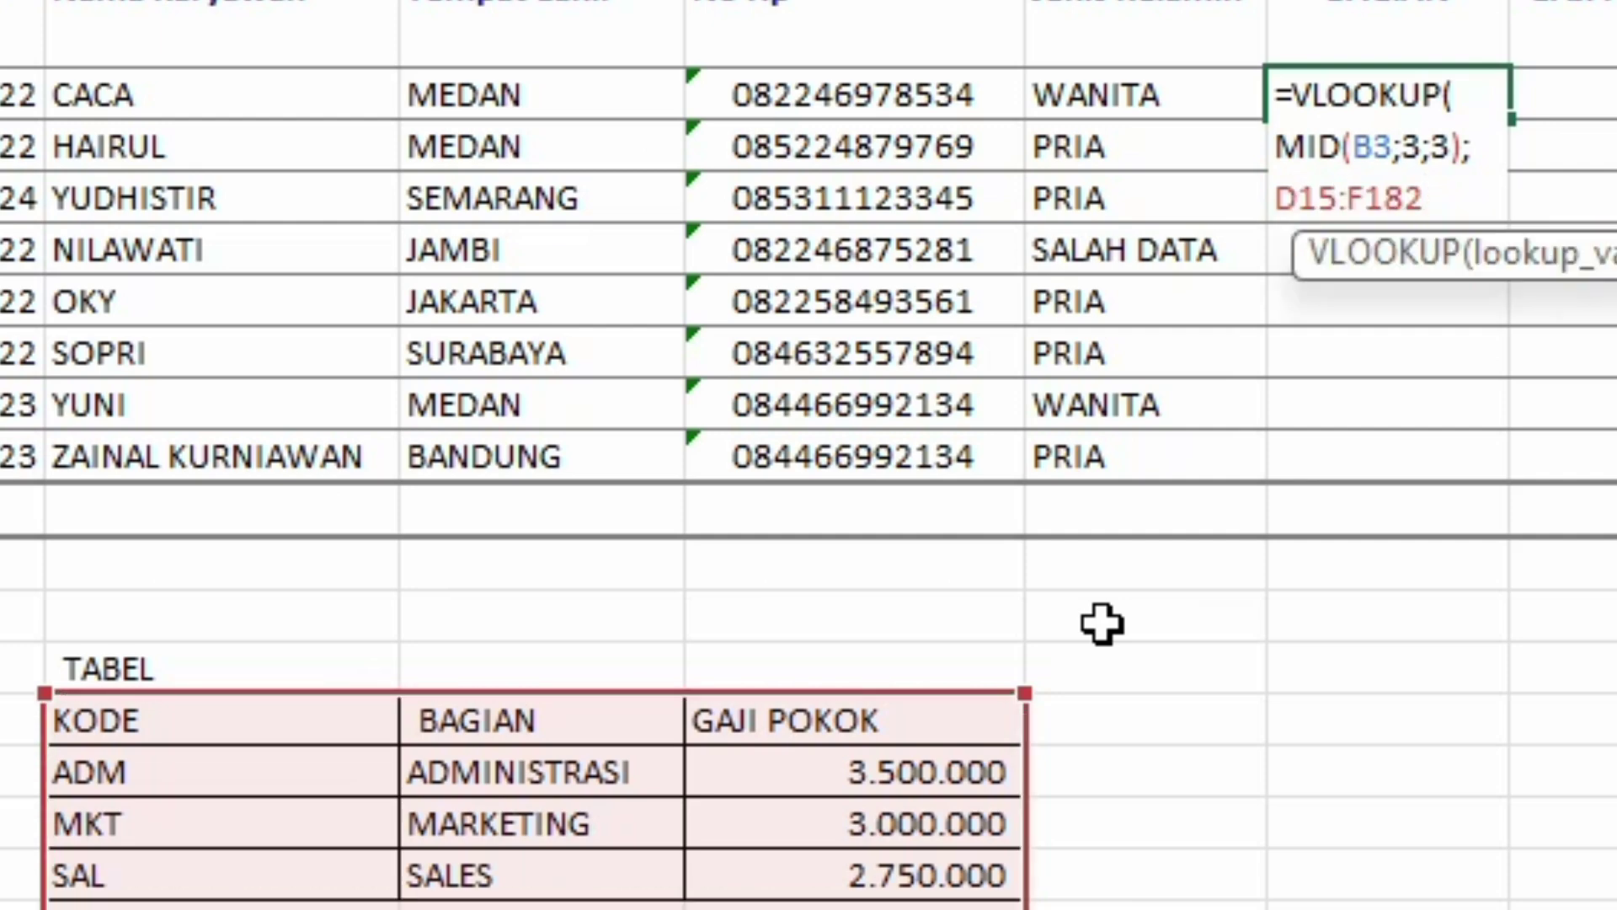
{"action": "key", "text": "BackSpace"}
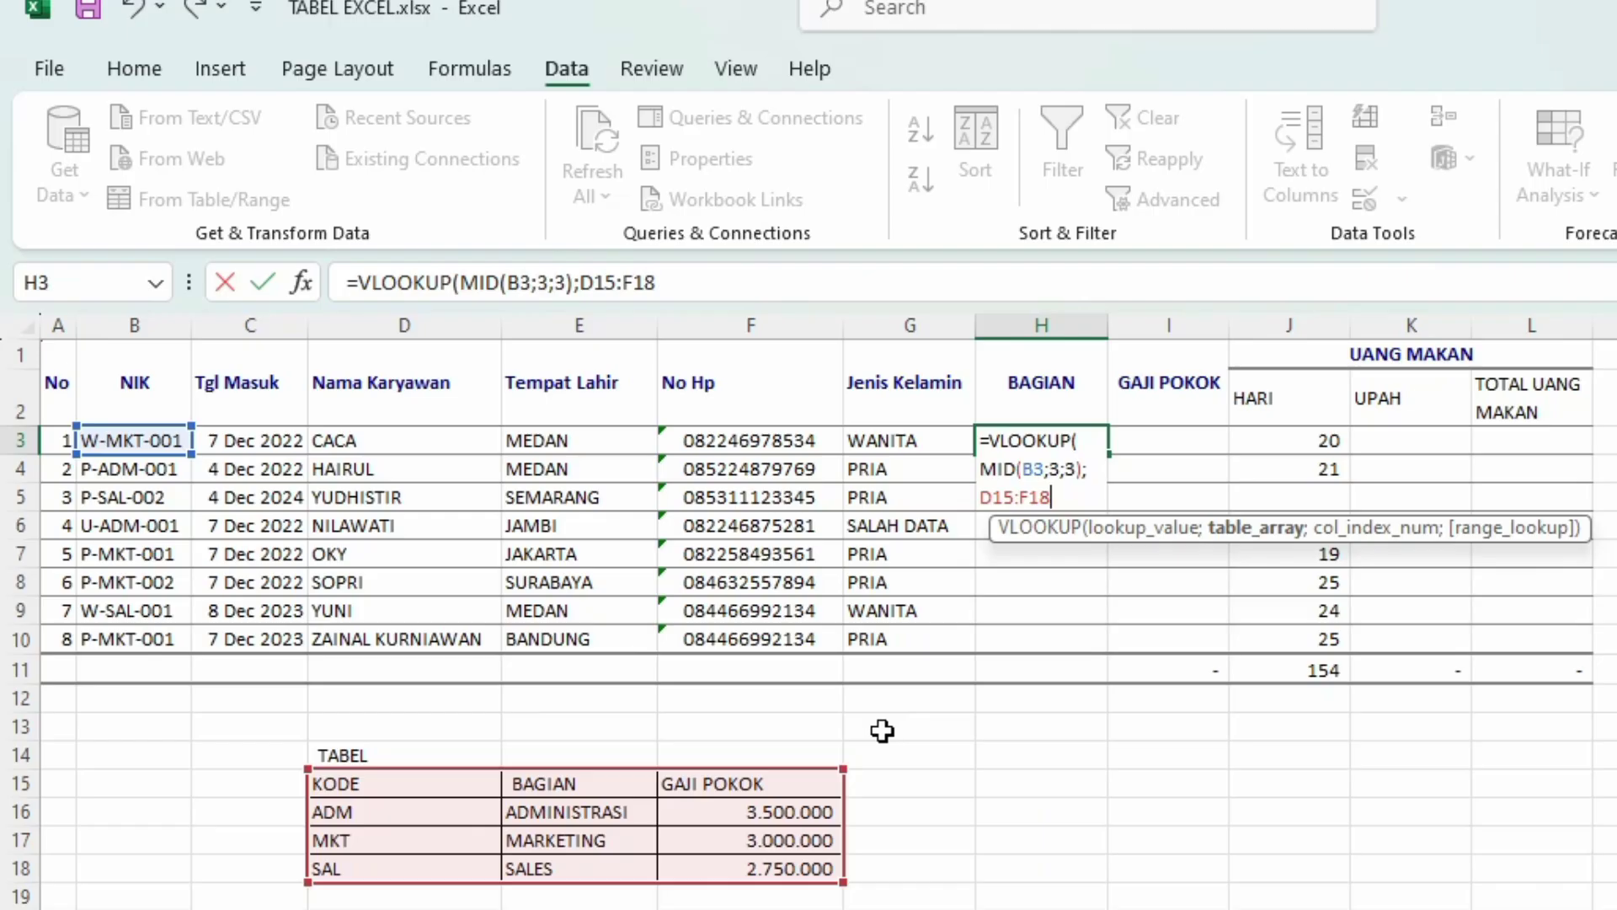
{"action": "key", "text": "F4"}
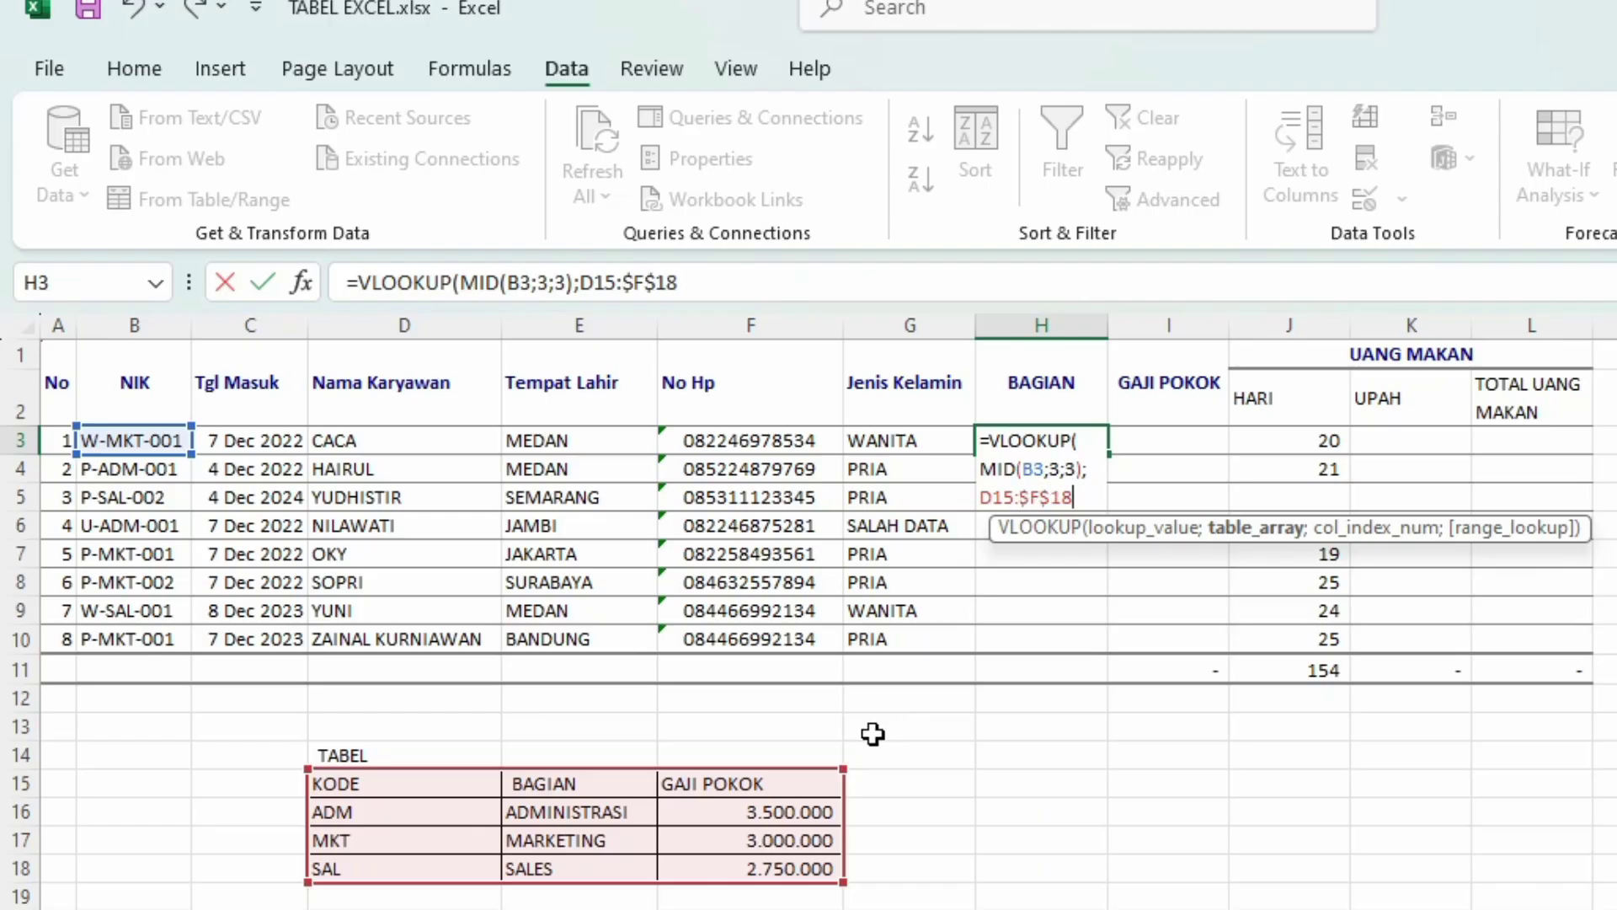
{"action": "left_click", "coordinate": [984, 497]}
{"action": "key", "text": "F4"}
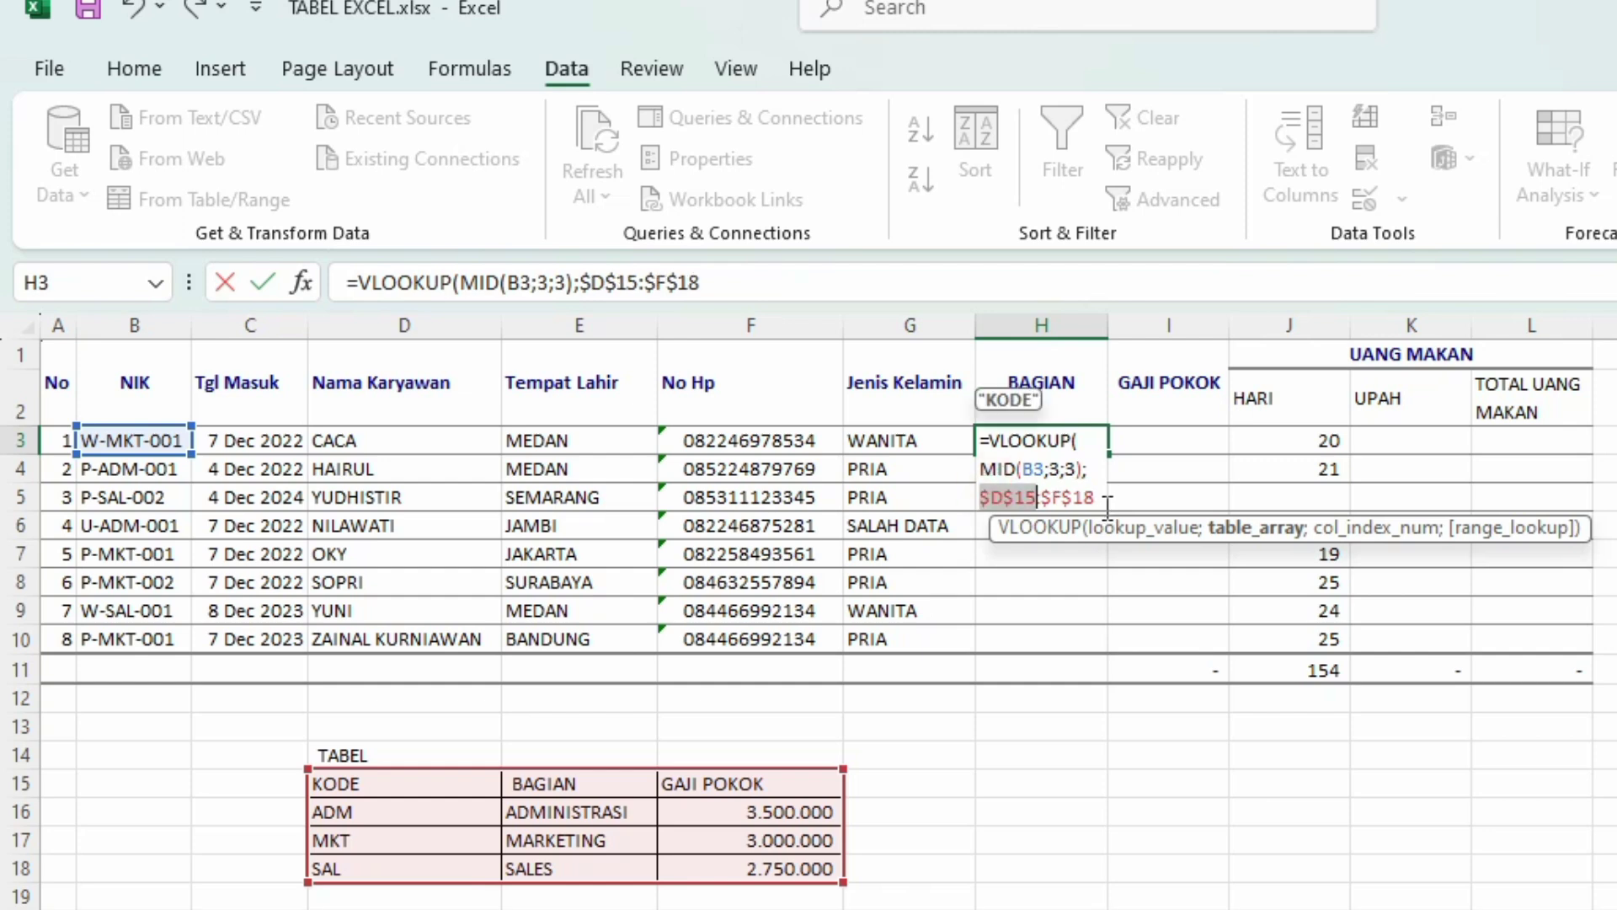
{"action": "type", "text": ";"}
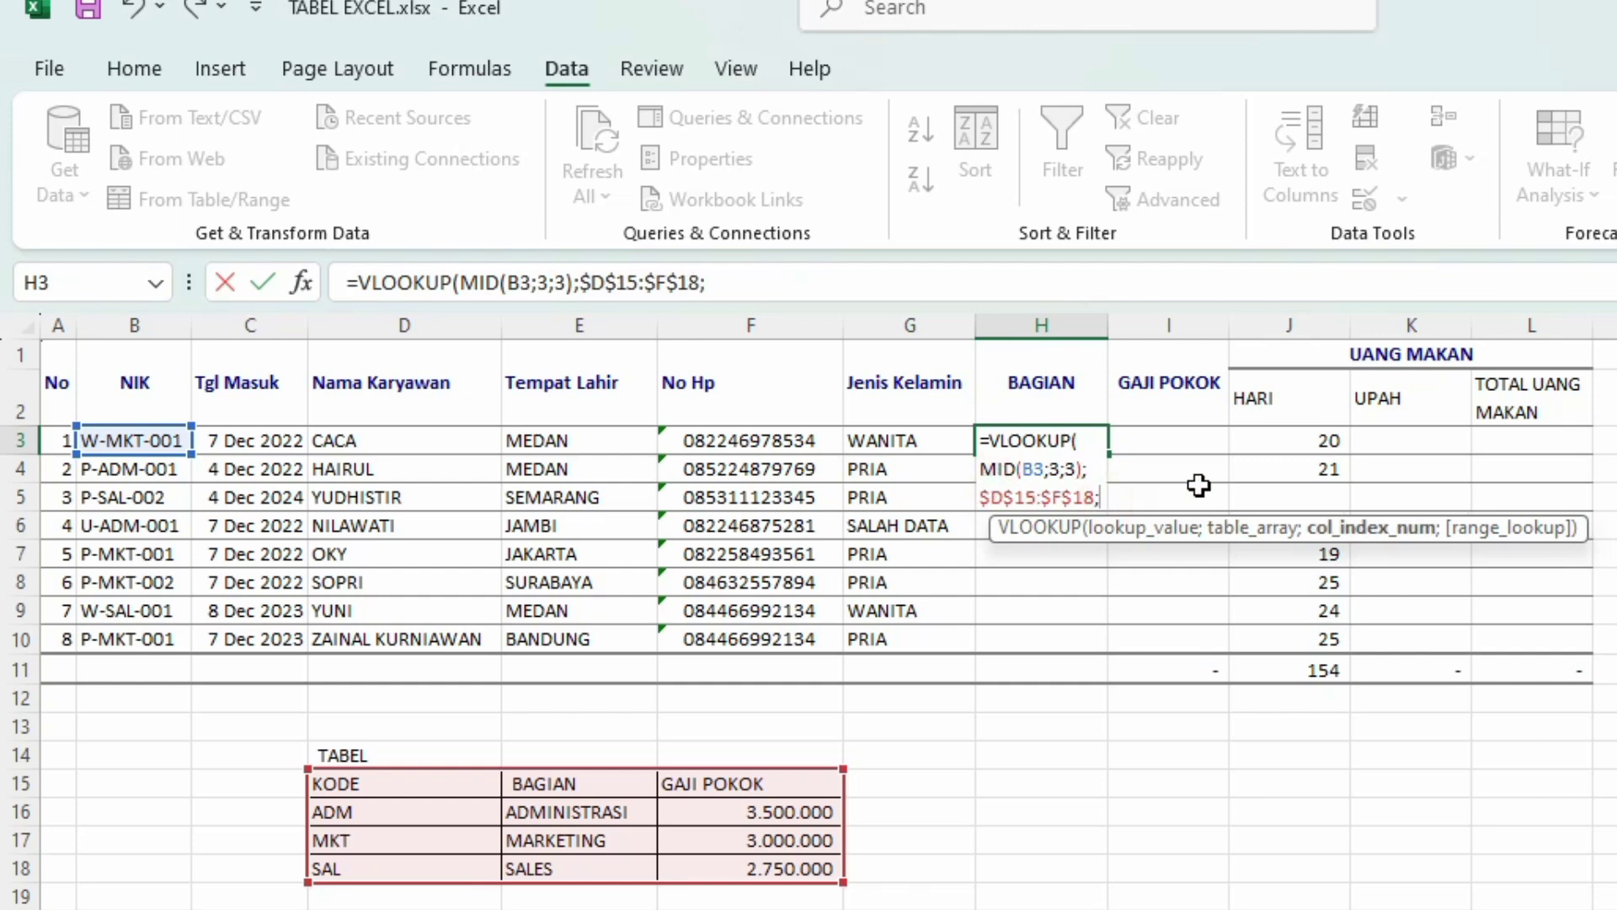
{"action": "type", "text": "2"}
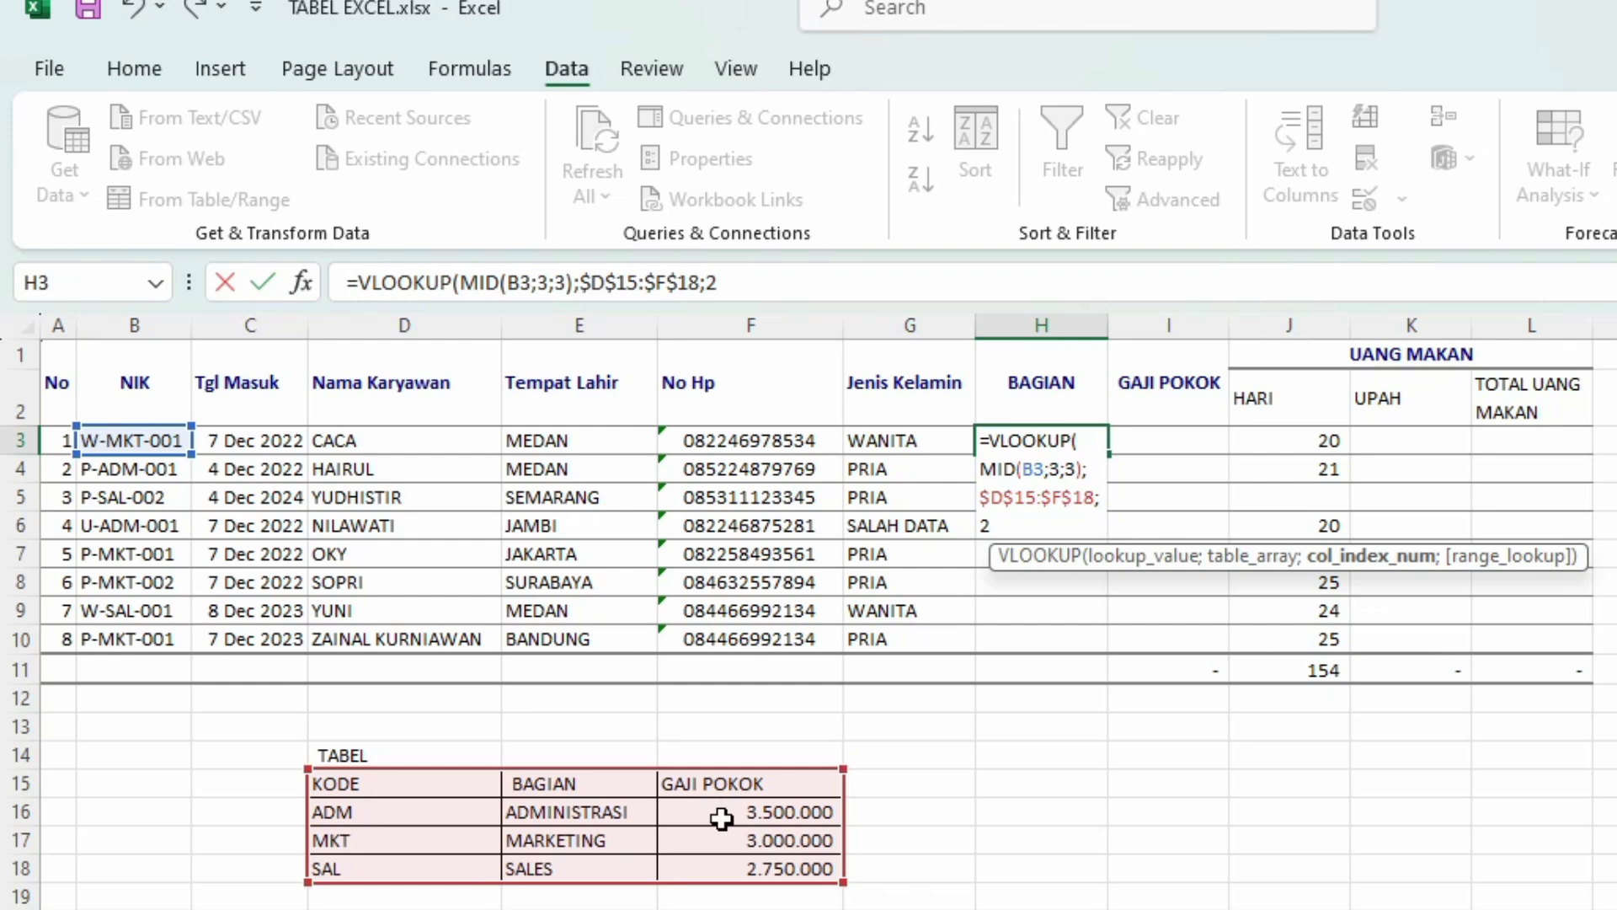
{"action": "type", "text": ")"}
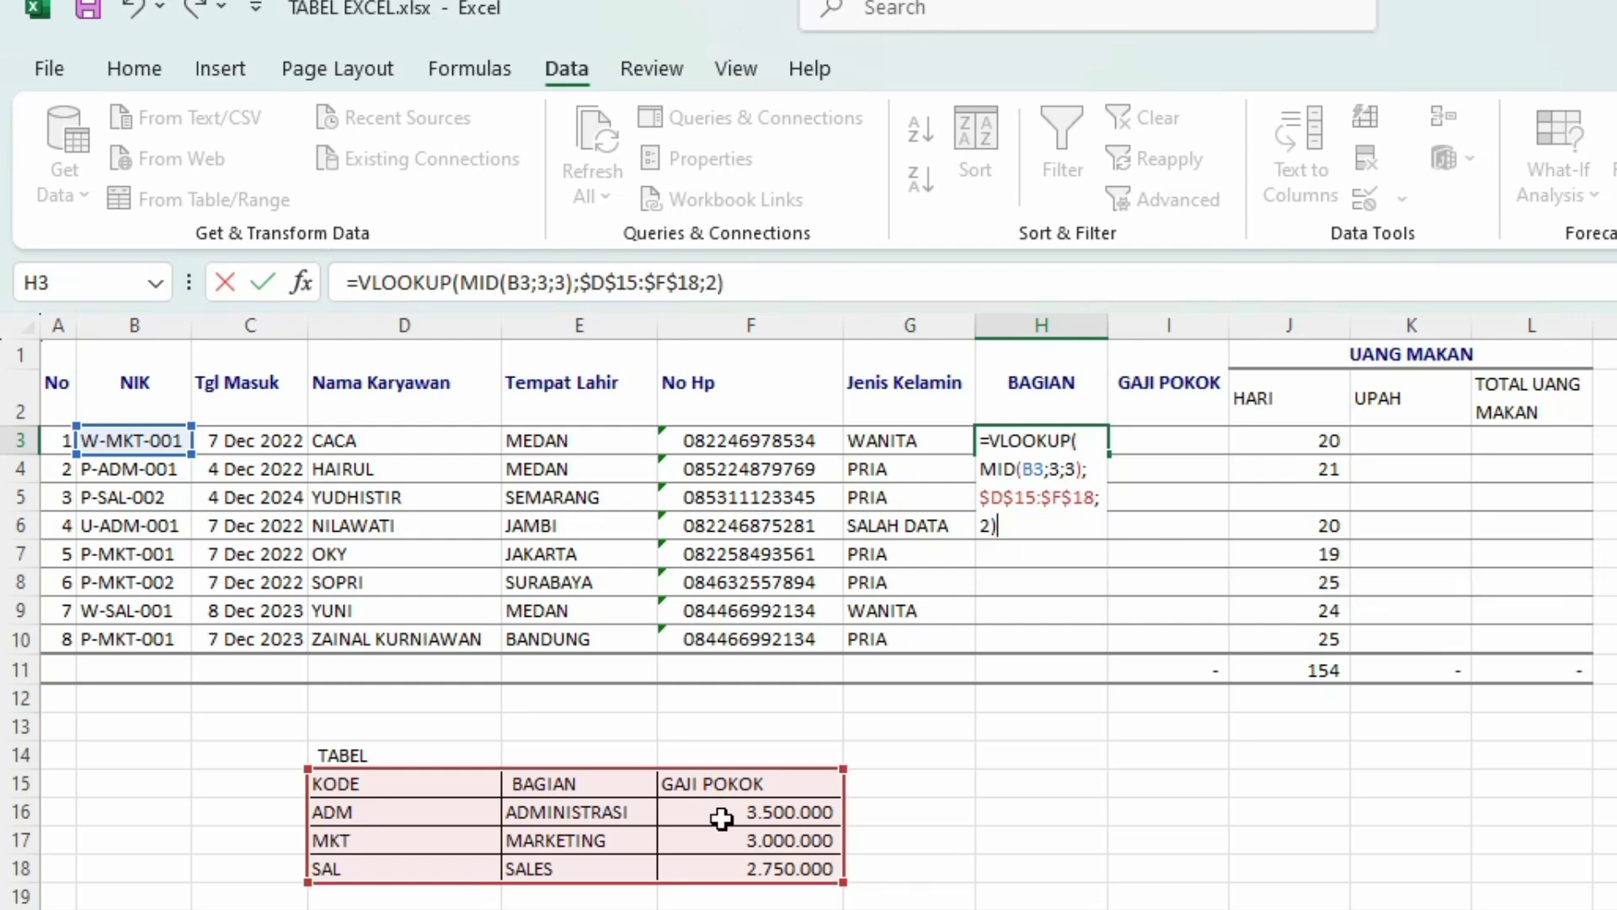
{"action": "key", "text": "Return"}
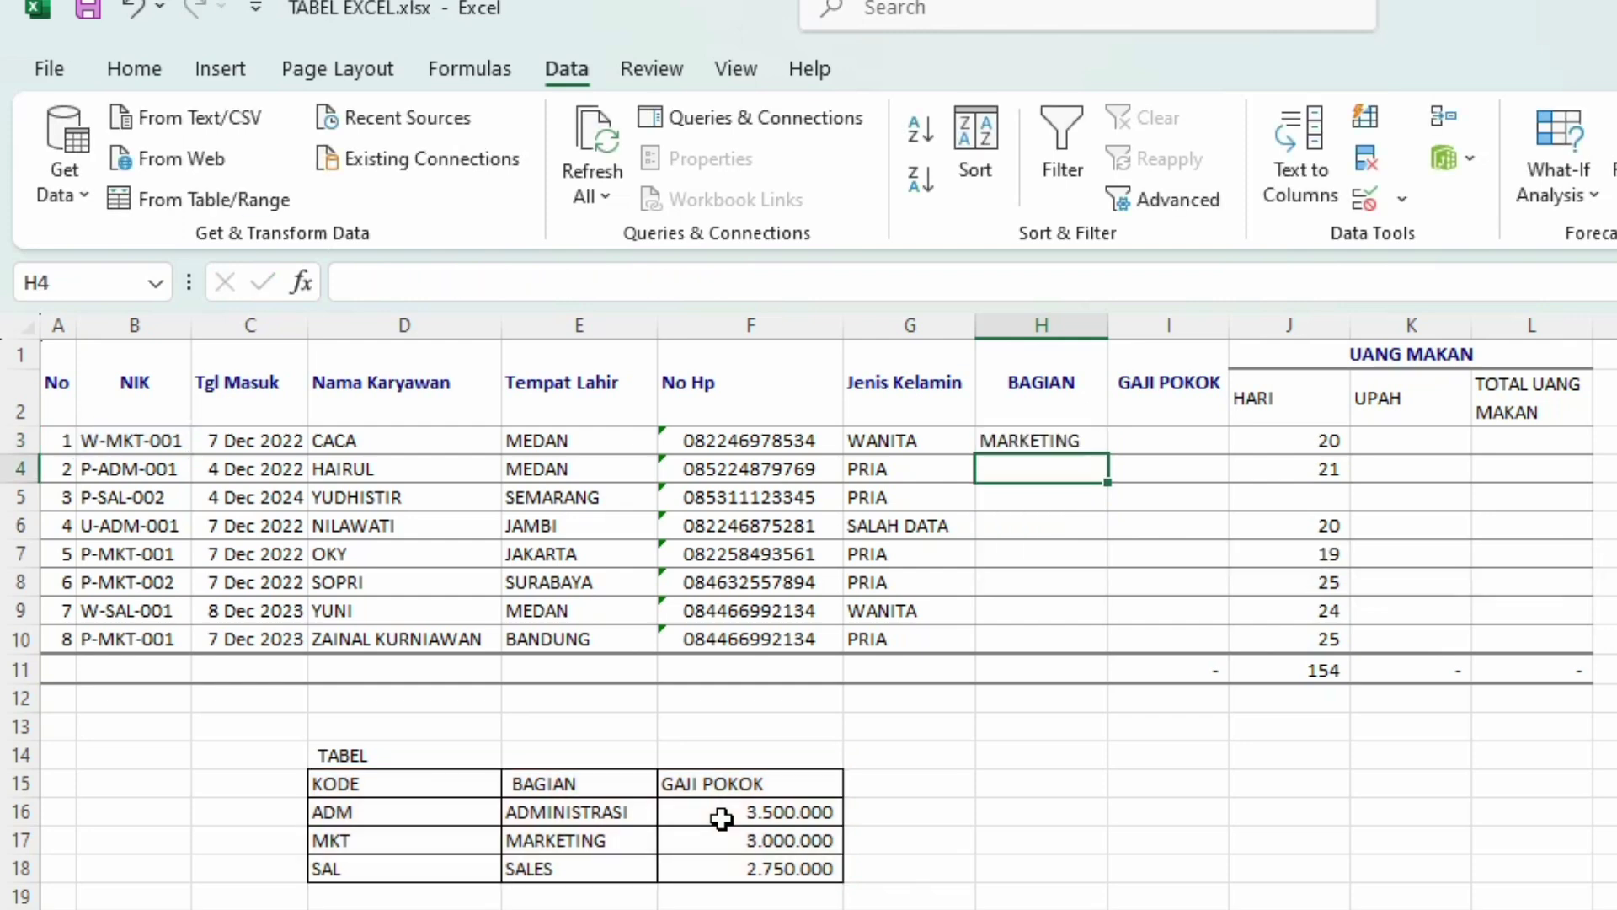
Step: Fill H3's VLOOKUP down to H10, showing MARKETING, ADMINISTRASI or SALES for each employee
{"action": "left_click", "coordinate": [113, 441]}
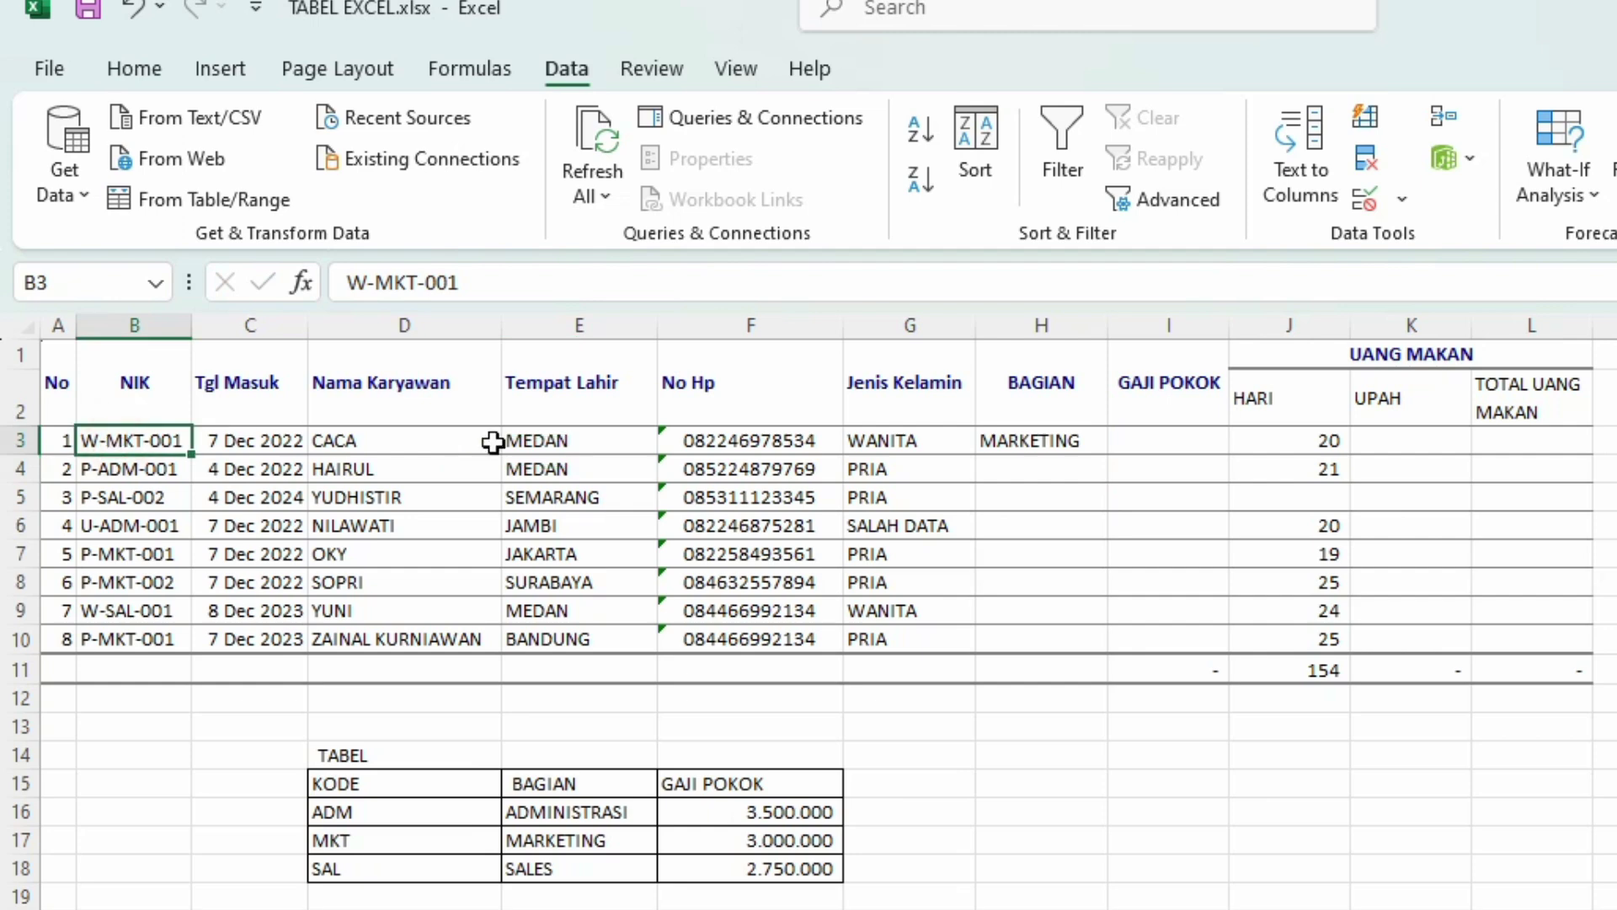
{"action": "left_click", "coordinate": [1086, 444]}
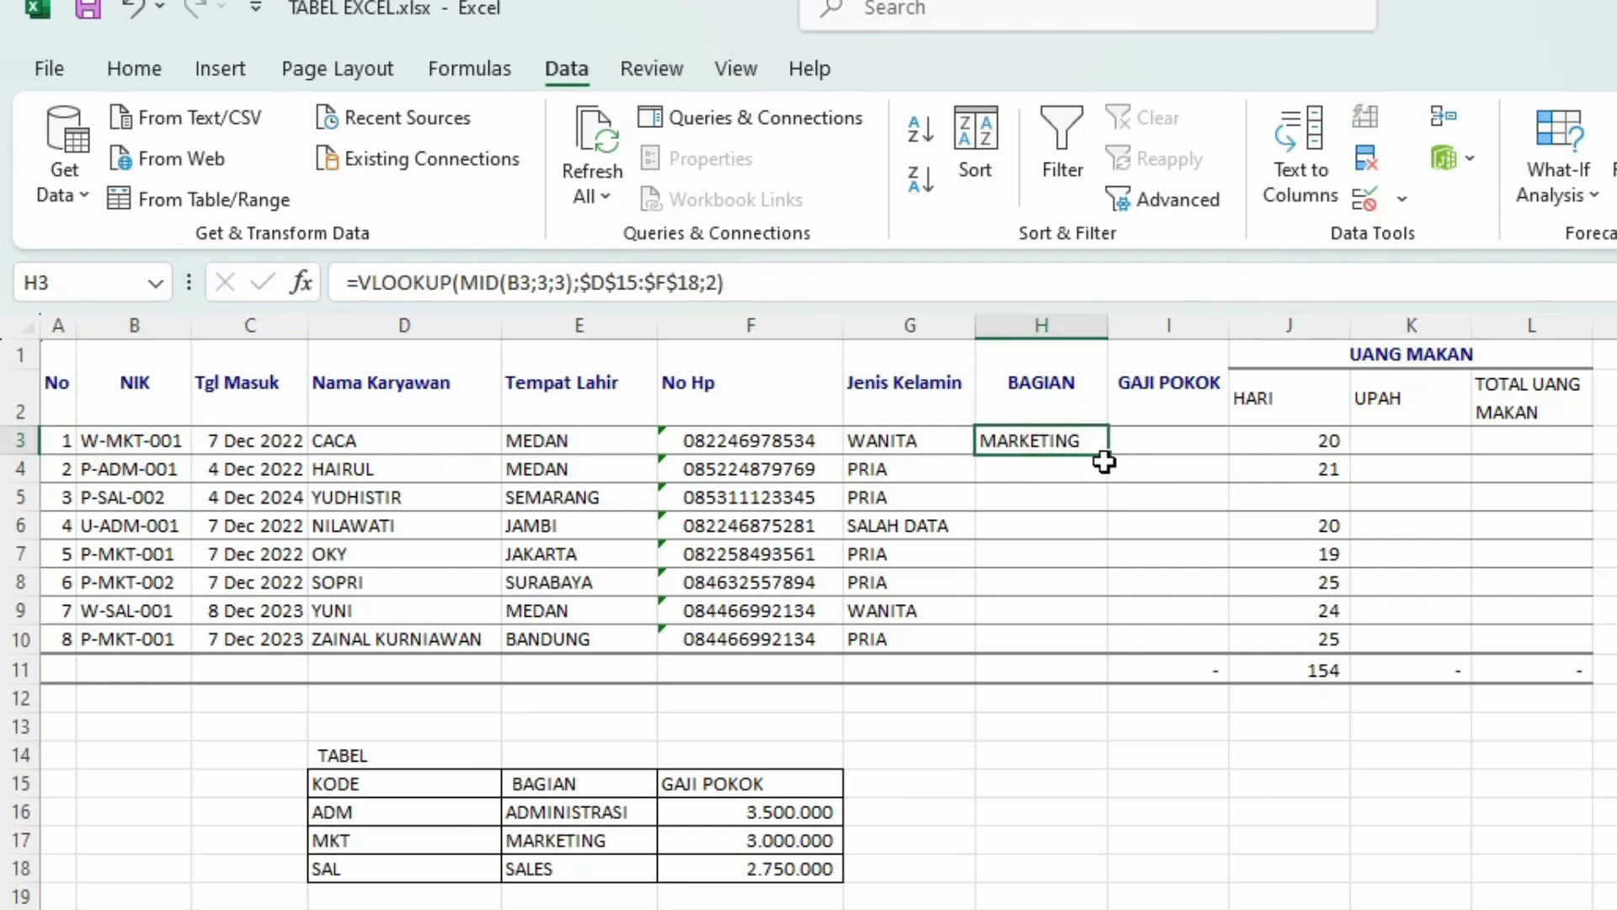
{"action": "left_click_drag", "start_coordinate": [1108, 456], "coordinate": [1110, 632]}
{"action": "left_click", "coordinate": [1179, 550]}
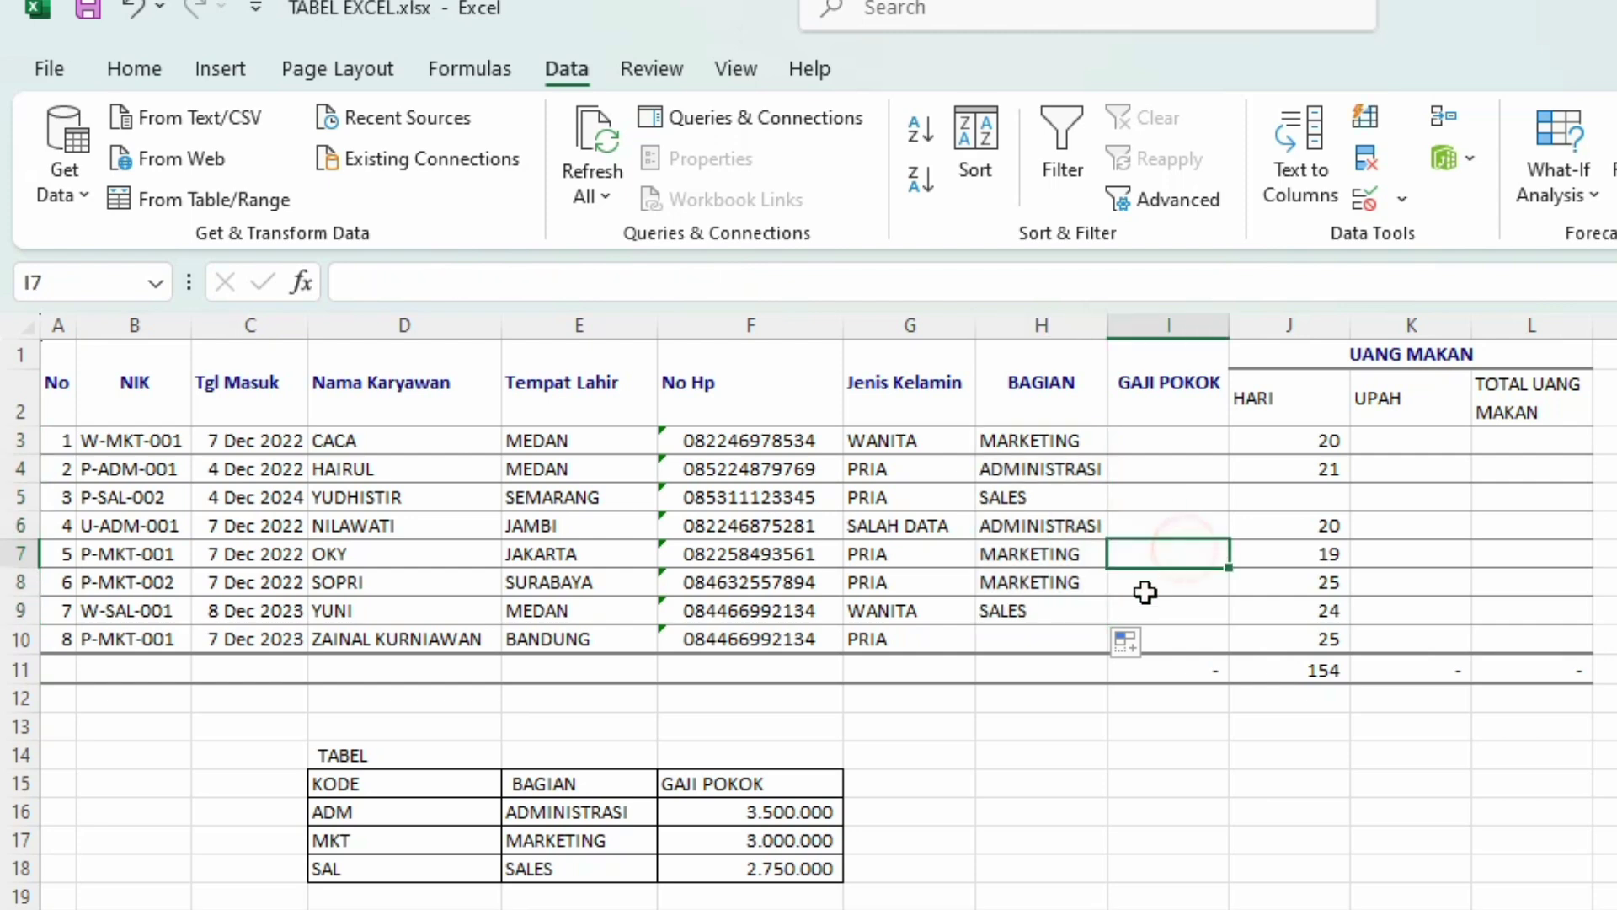
{"action": "left_click", "coordinate": [1057, 611]}
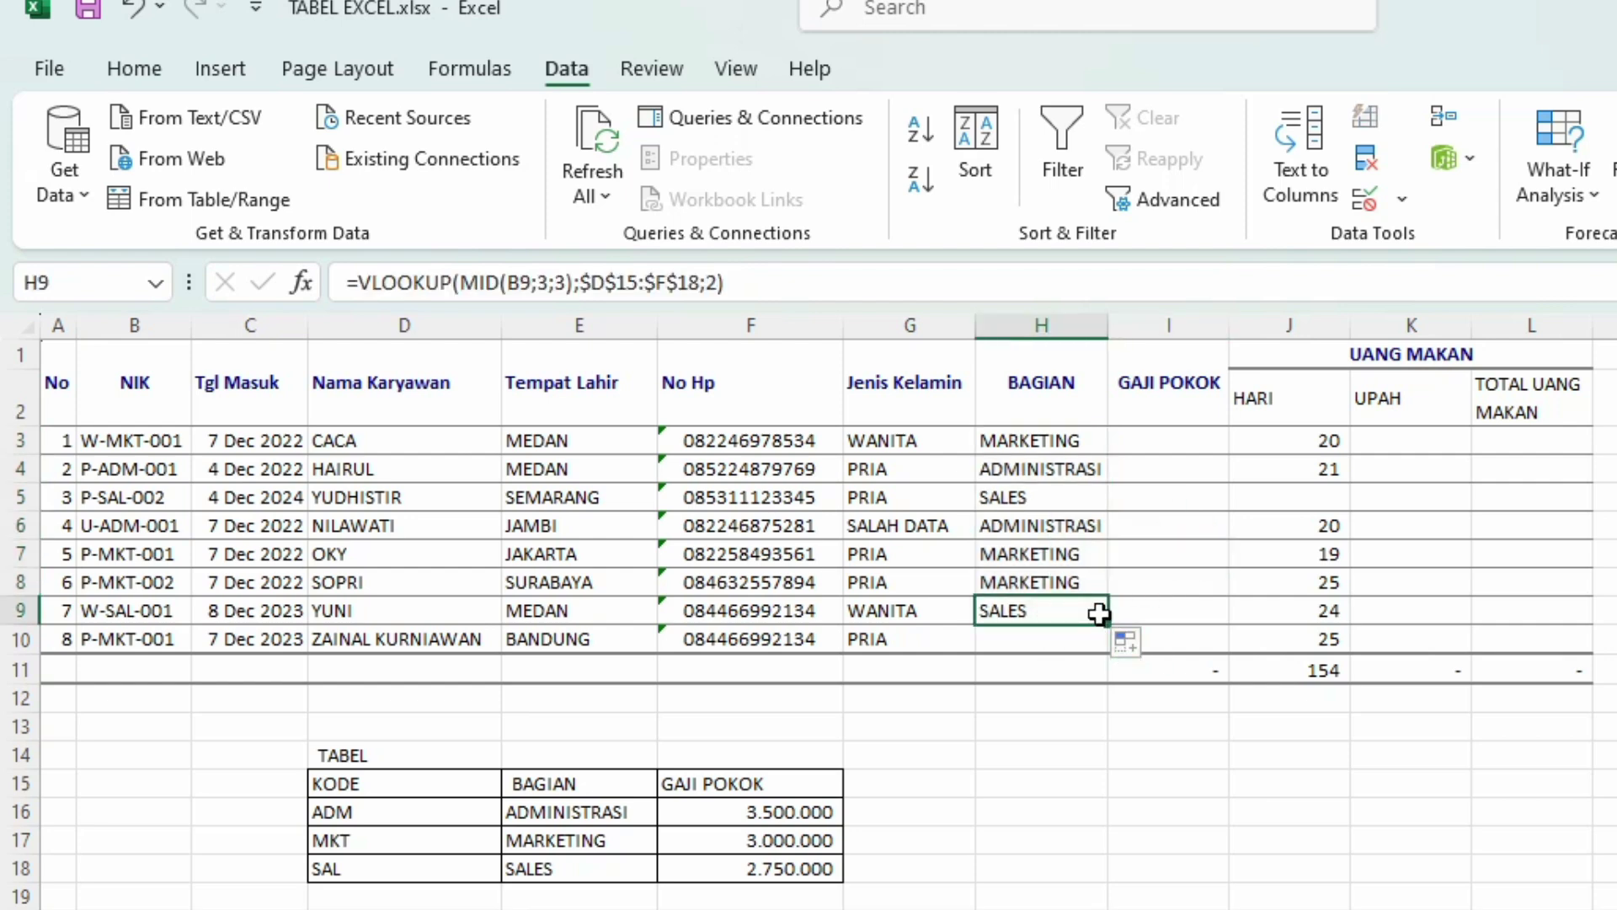
{"action": "left_click_drag", "start_coordinate": [1107, 624], "coordinate": [1125, 642]}
{"action": "left_click", "coordinate": [1091, 744]}
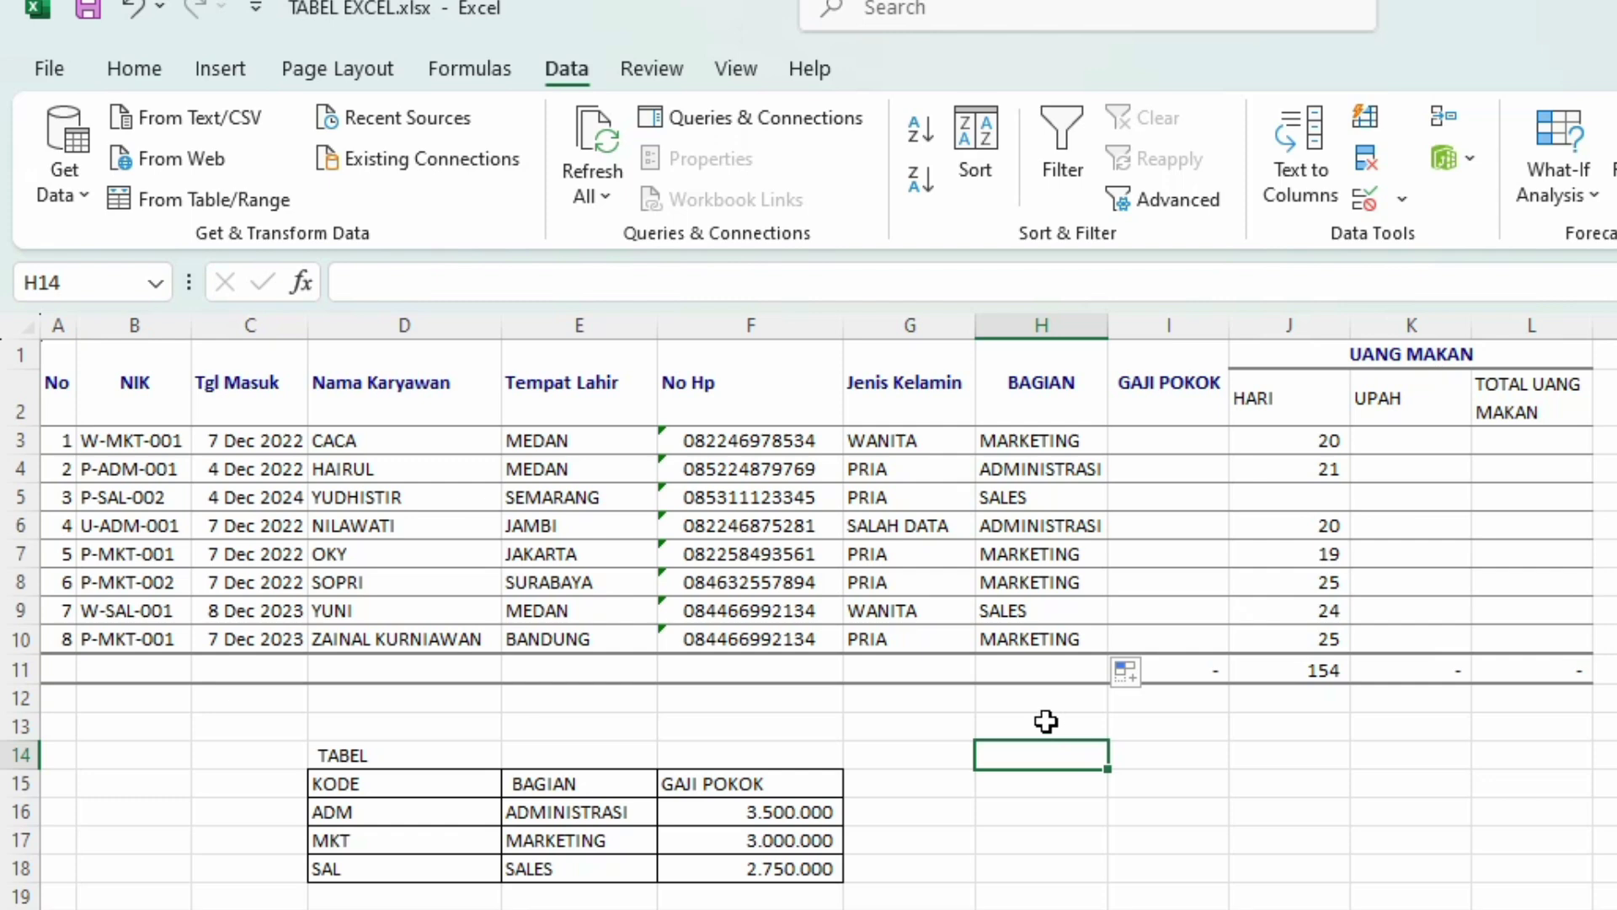
{"action": "left_click", "coordinate": [1037, 438]}
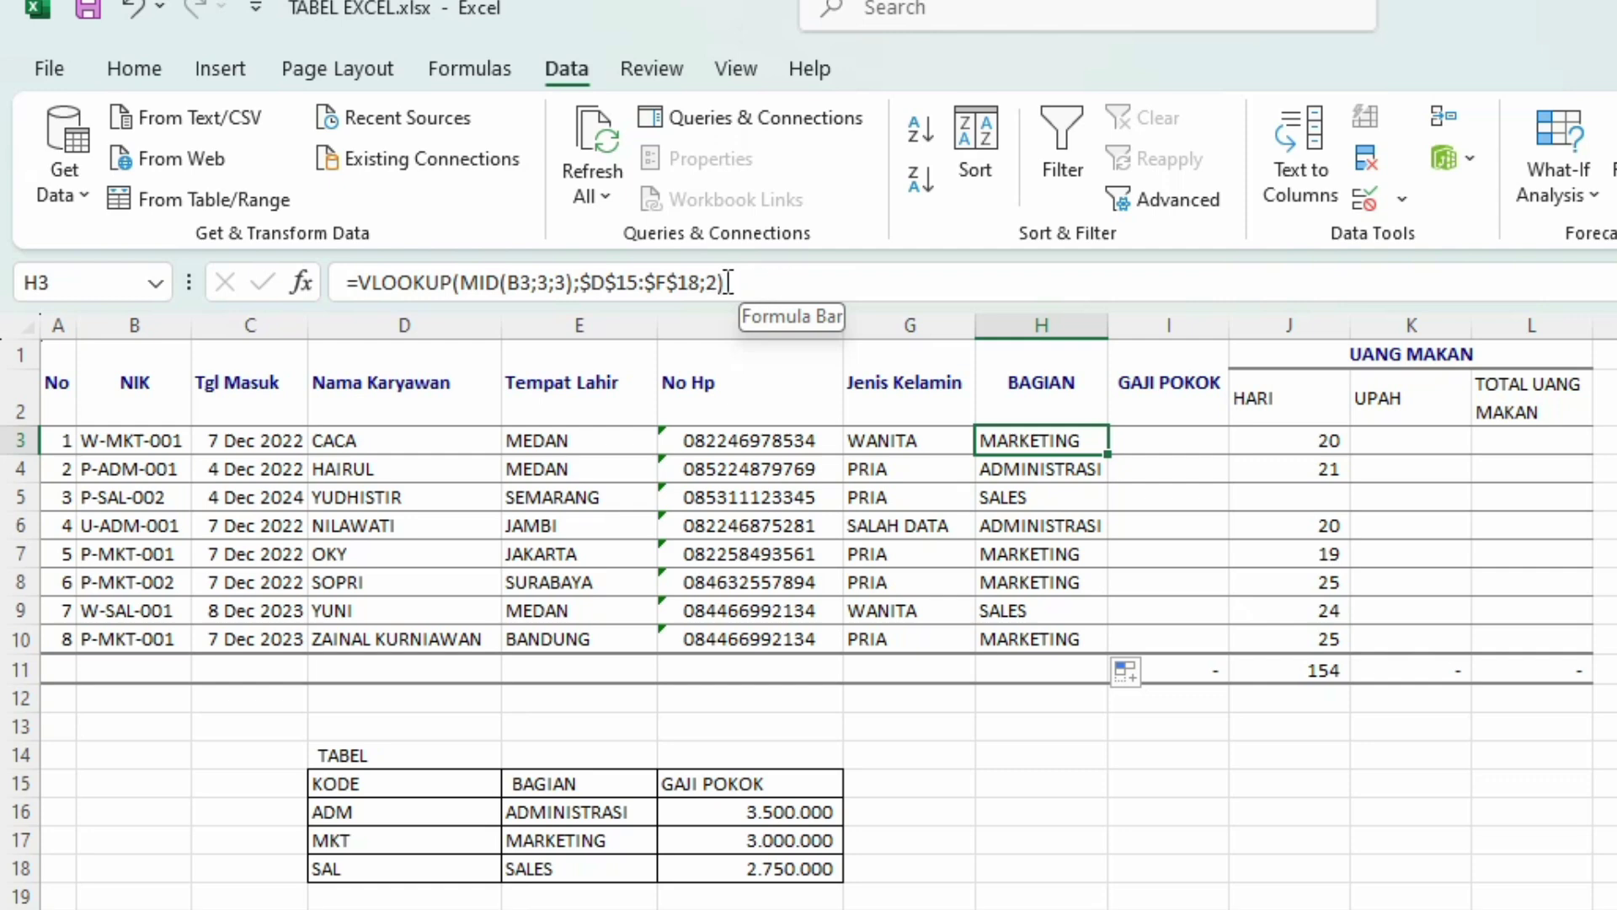
{"action": "left_click", "coordinate": [876, 270]}
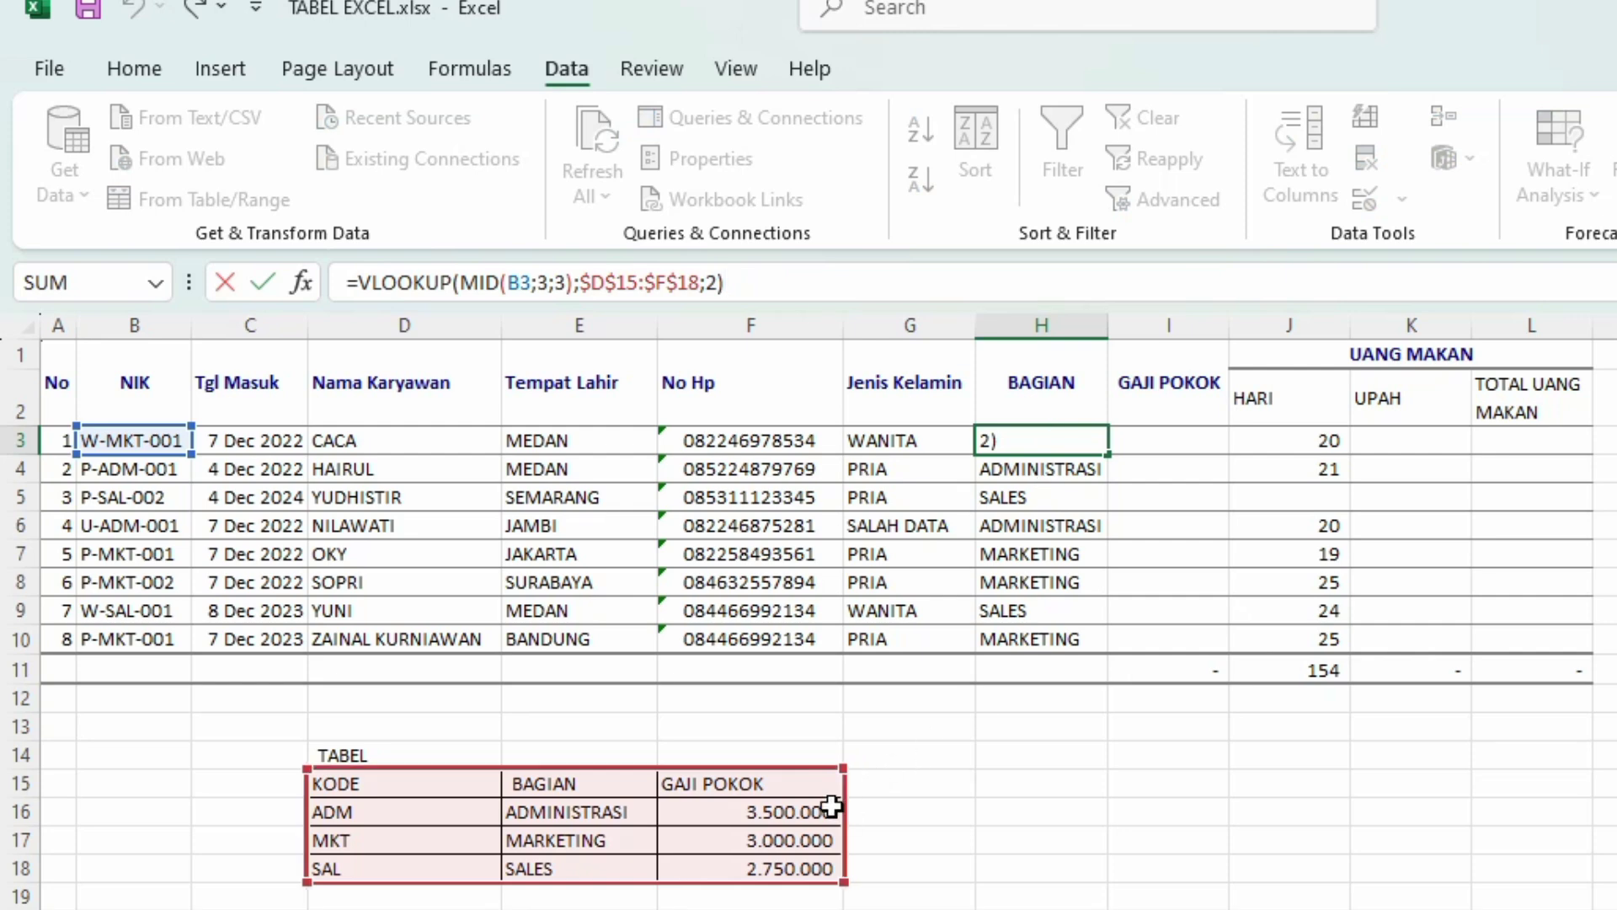
{"action": "left_click", "coordinate": [895, 786]}
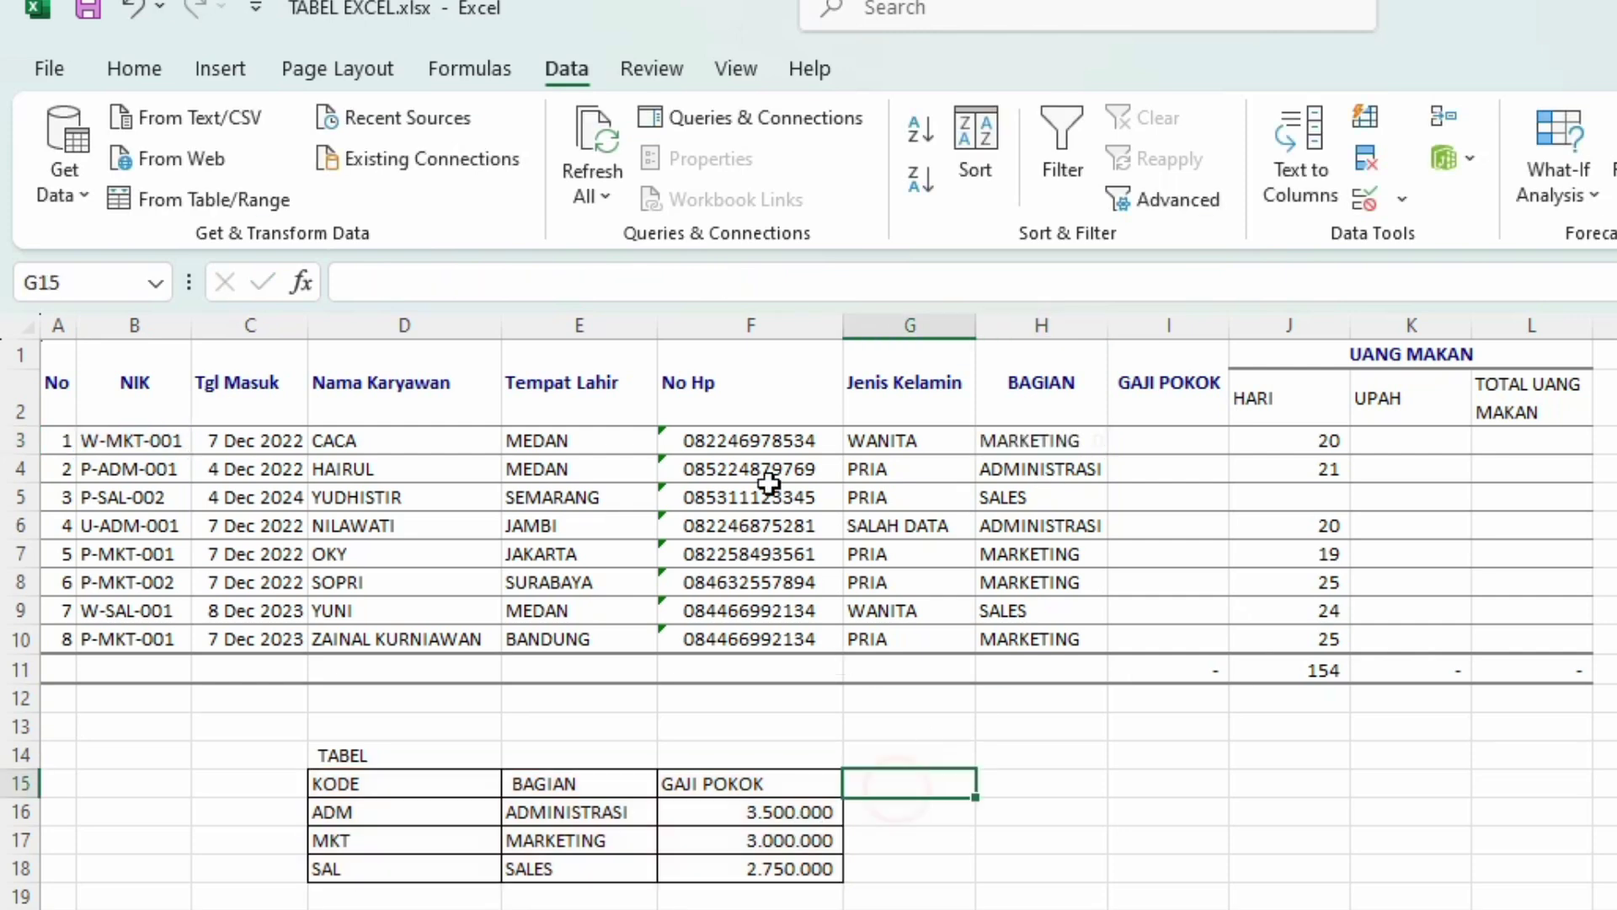
{"action": "left_click", "coordinate": [769, 291]}
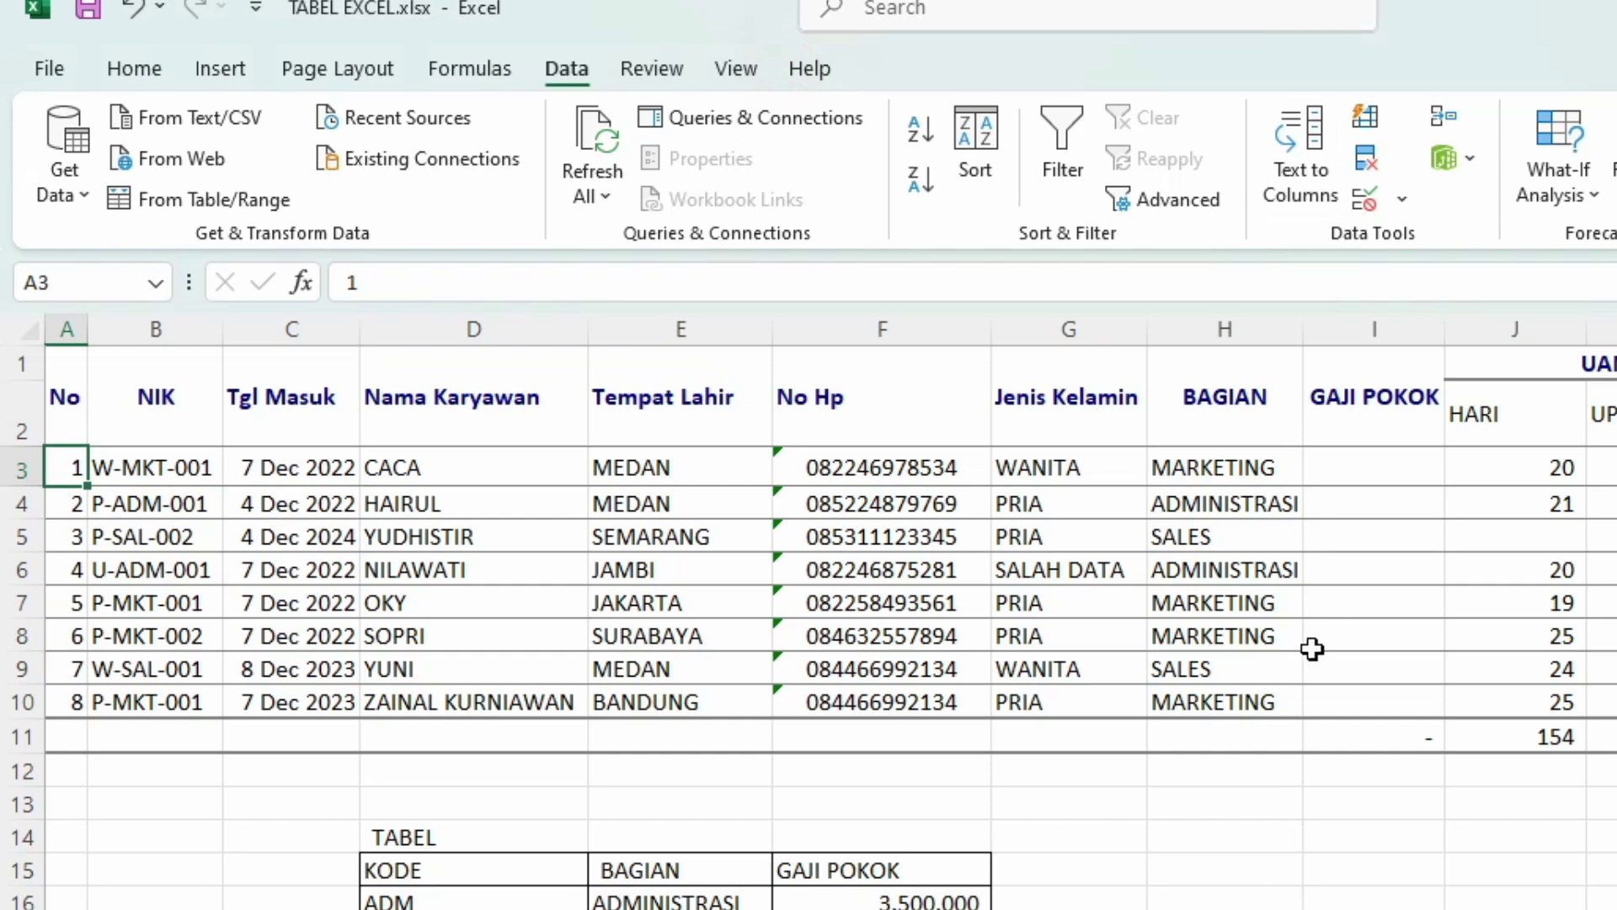
{"action": "left_click", "coordinate": [1221, 473]}
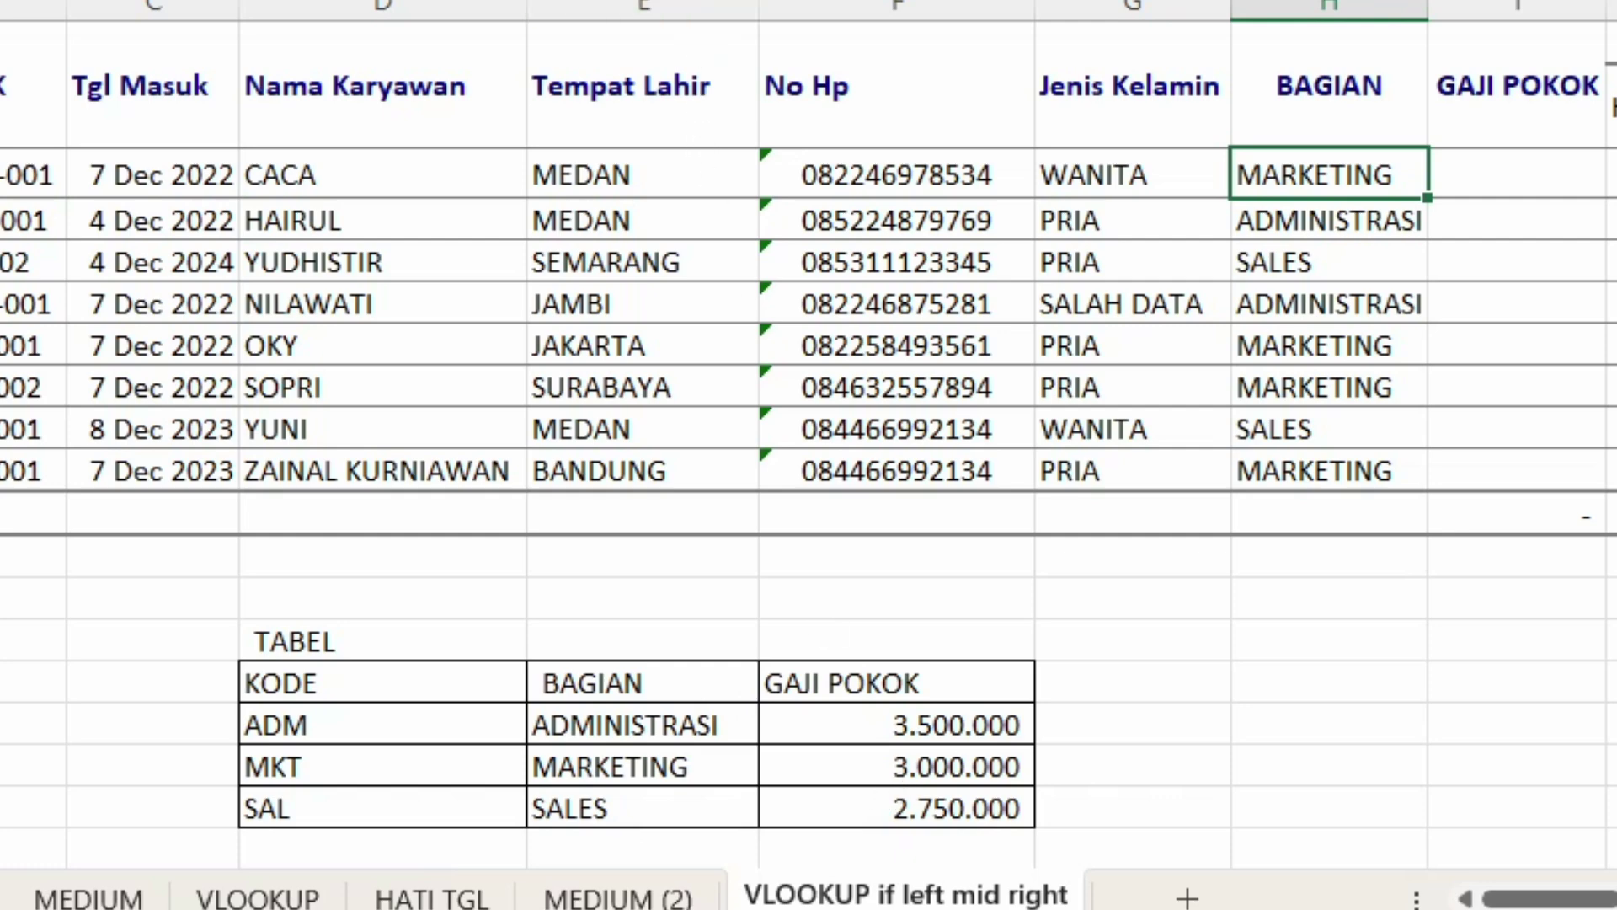
Step: Change H3's column index to {2\3} so GAJI POKOK 3.000.000 appears beside MARKETING
{"action": "left_click", "coordinate": [700, 2]}
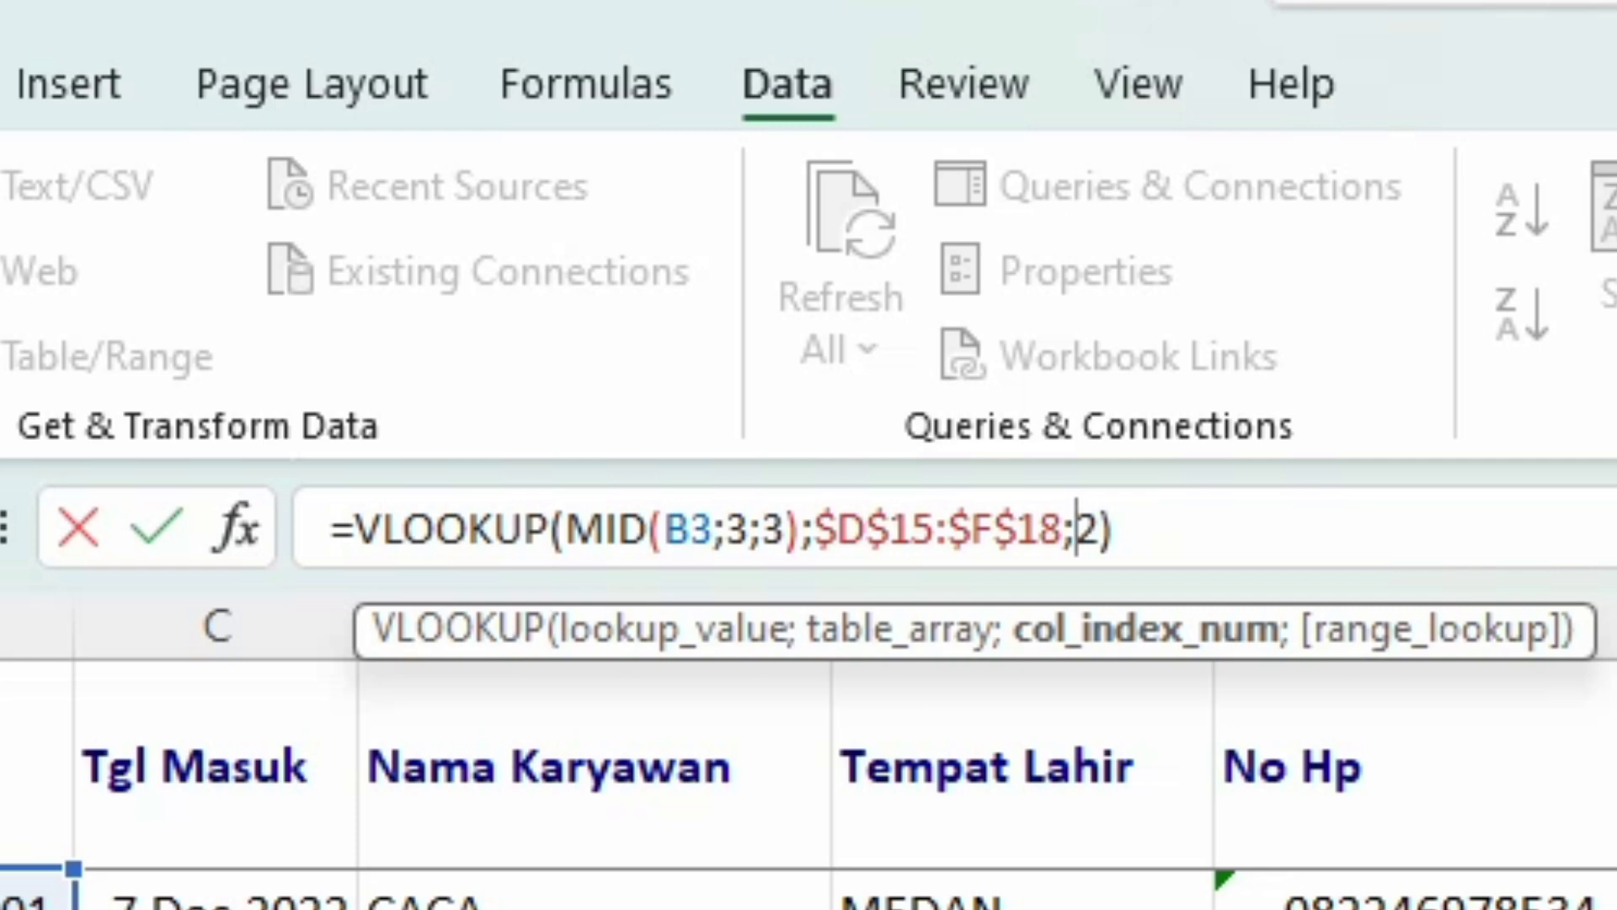
{"action": "type", "text": "{"}
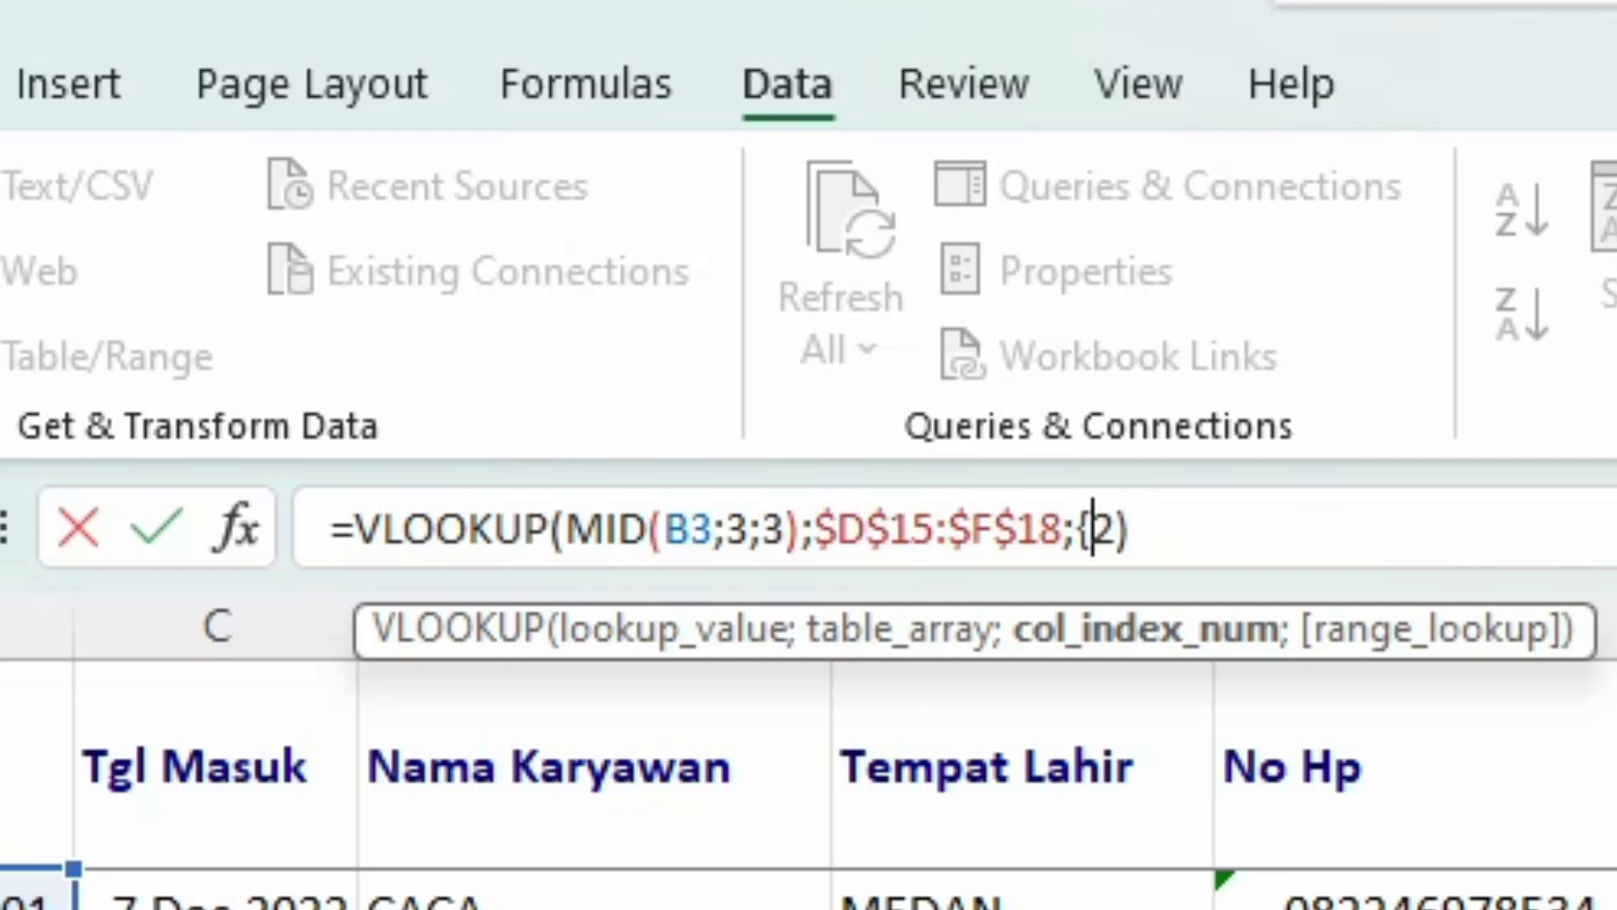
{"action": "key", "text": "Right"}
{"action": "key", "text": "Right"}
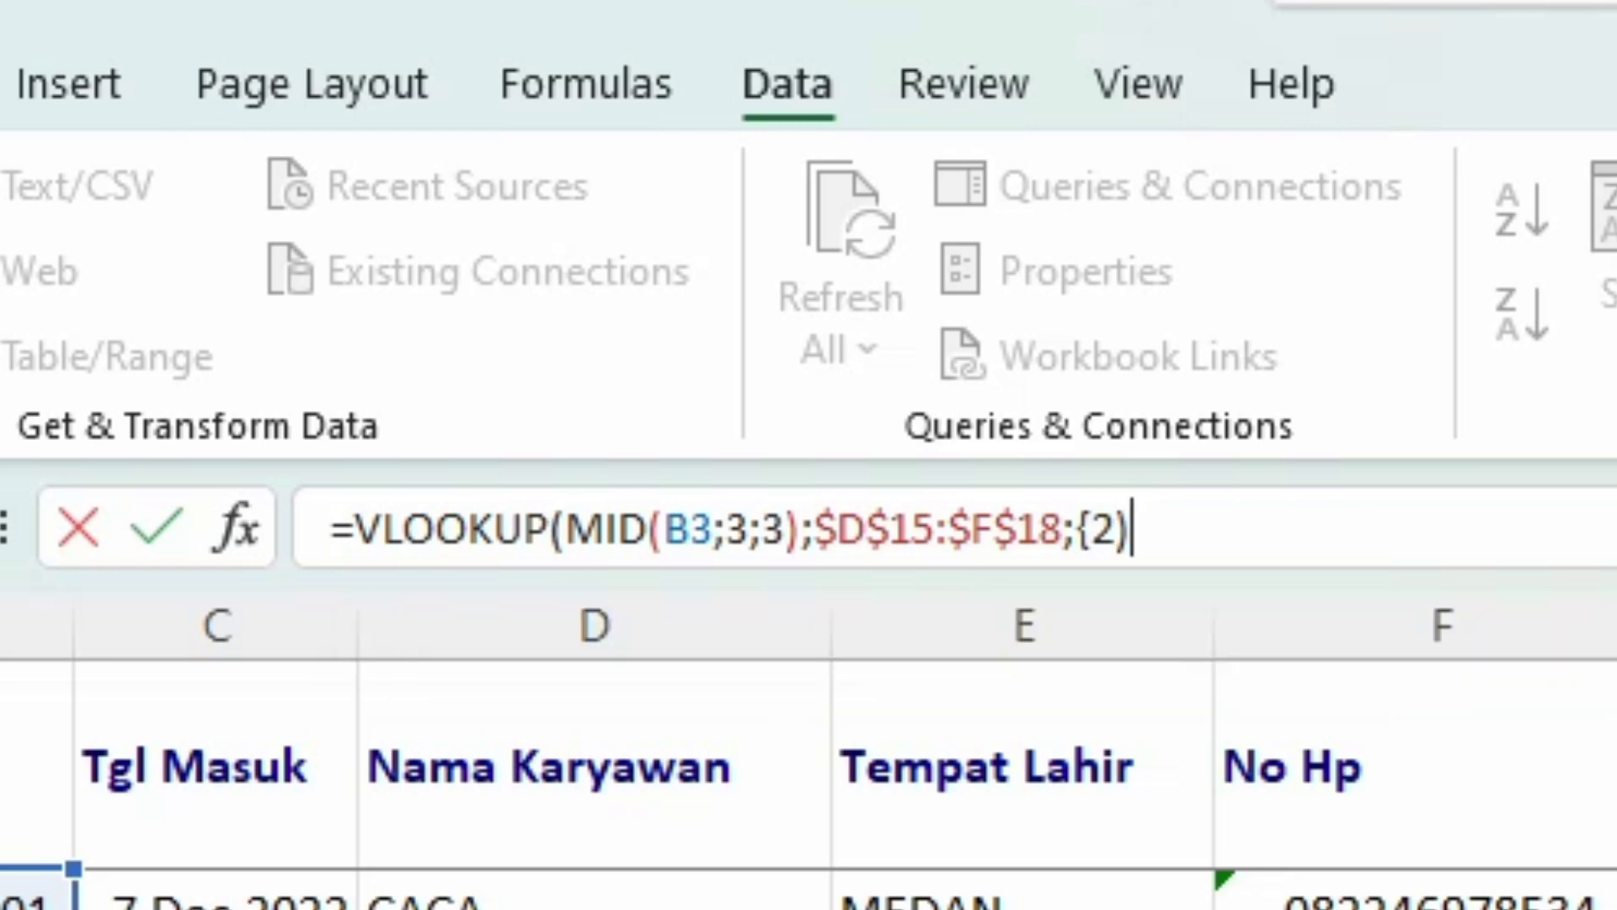
{"action": "key", "text": "Left"}
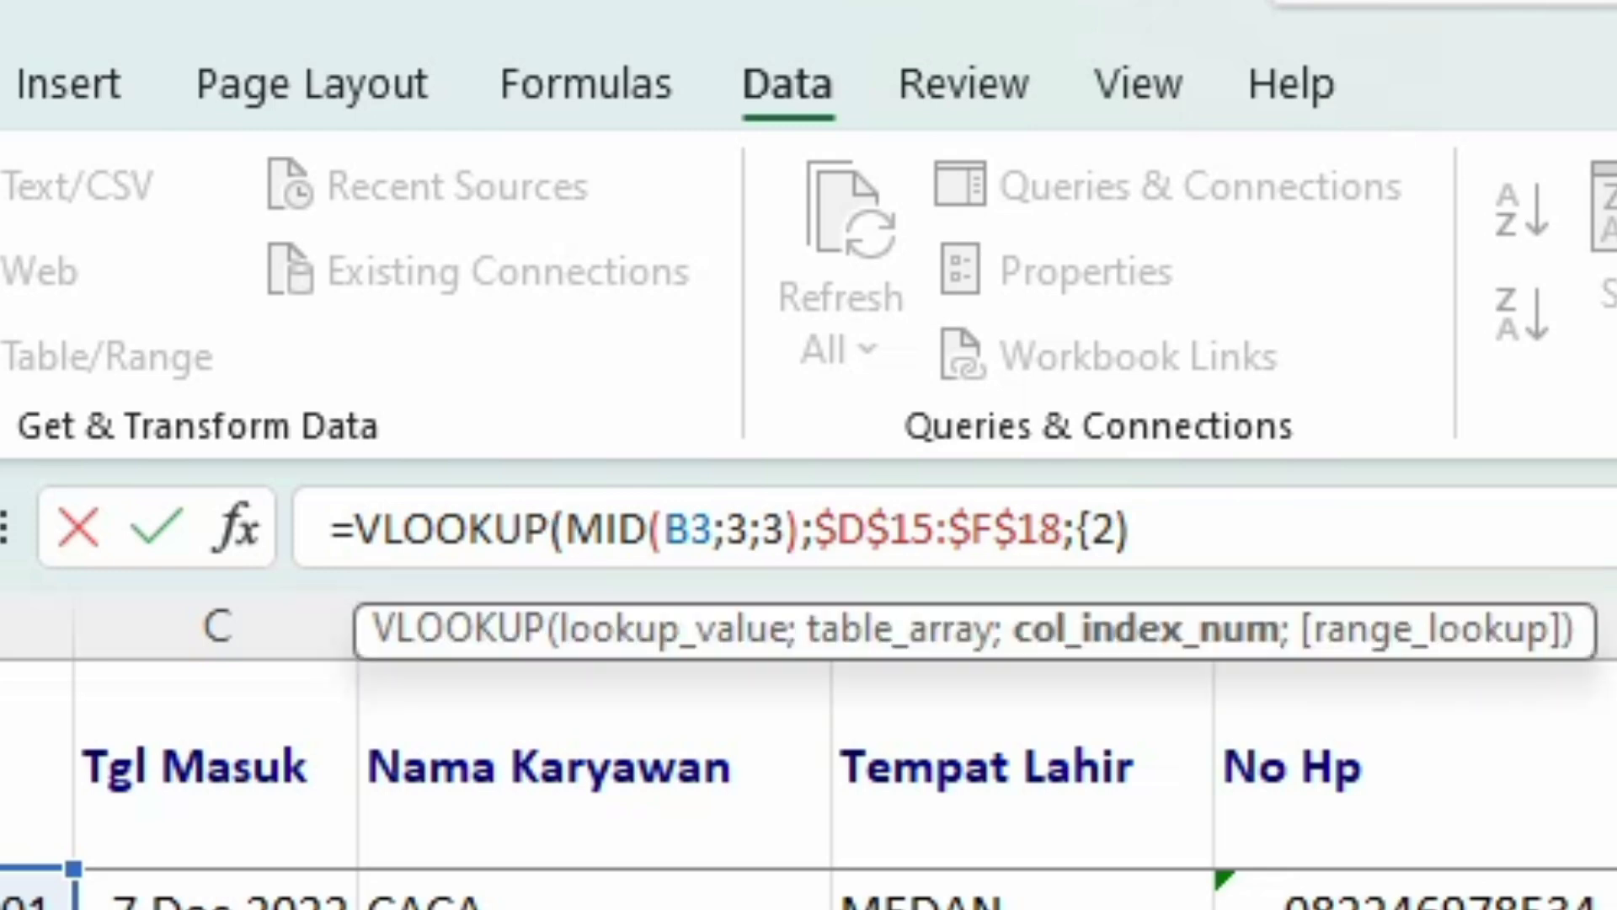
{"action": "type", "text": "\\3"}
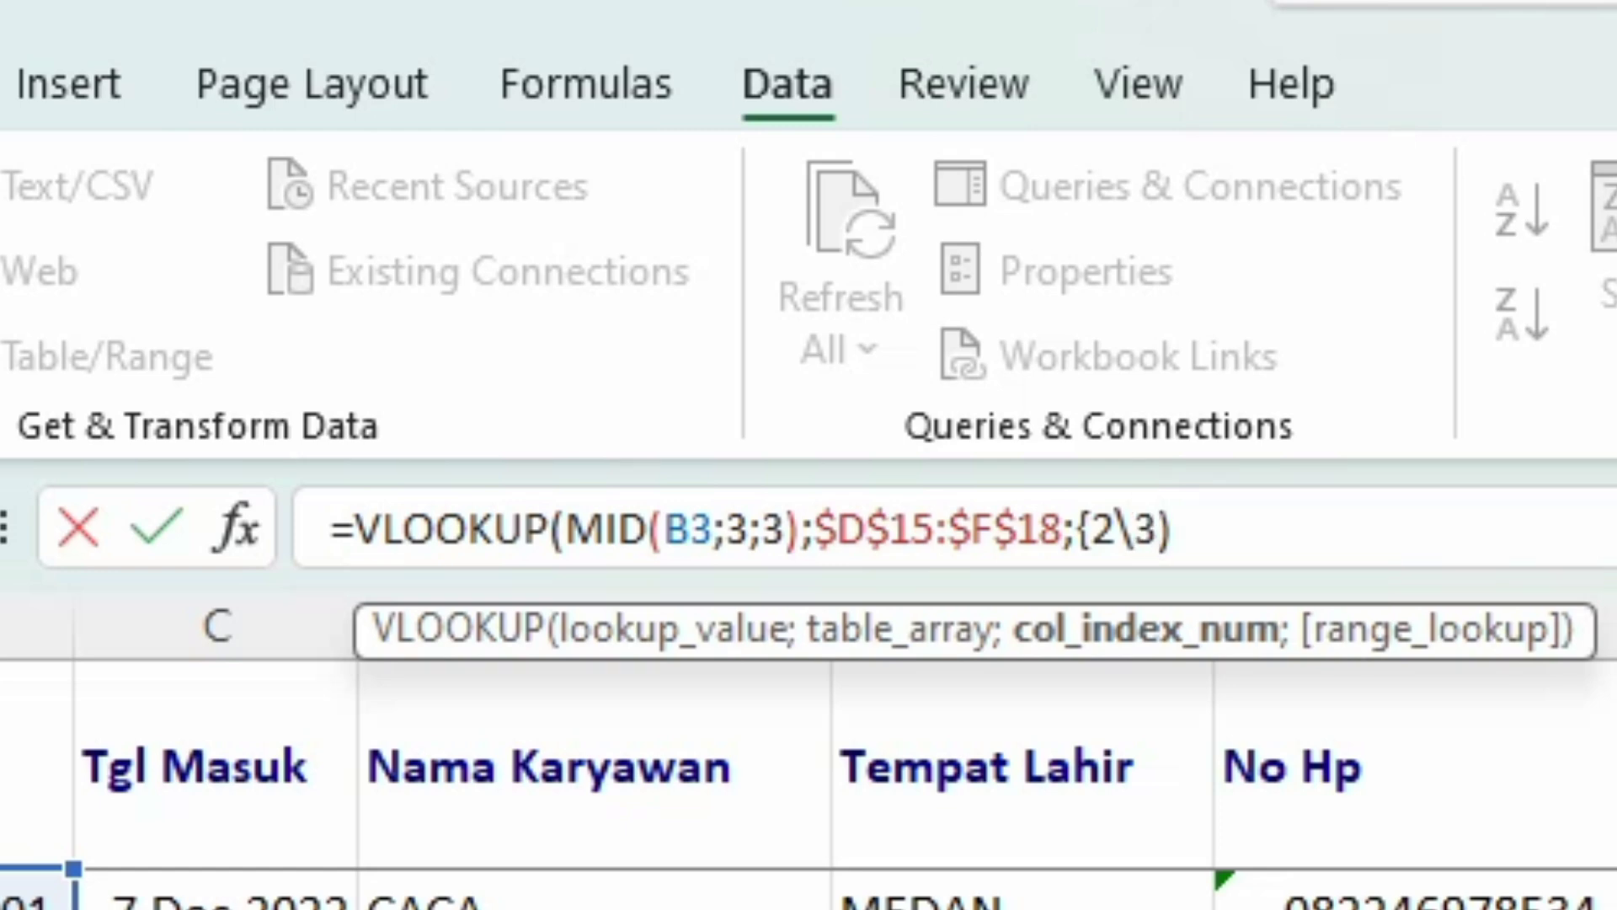
{"action": "type", "text": "}"}
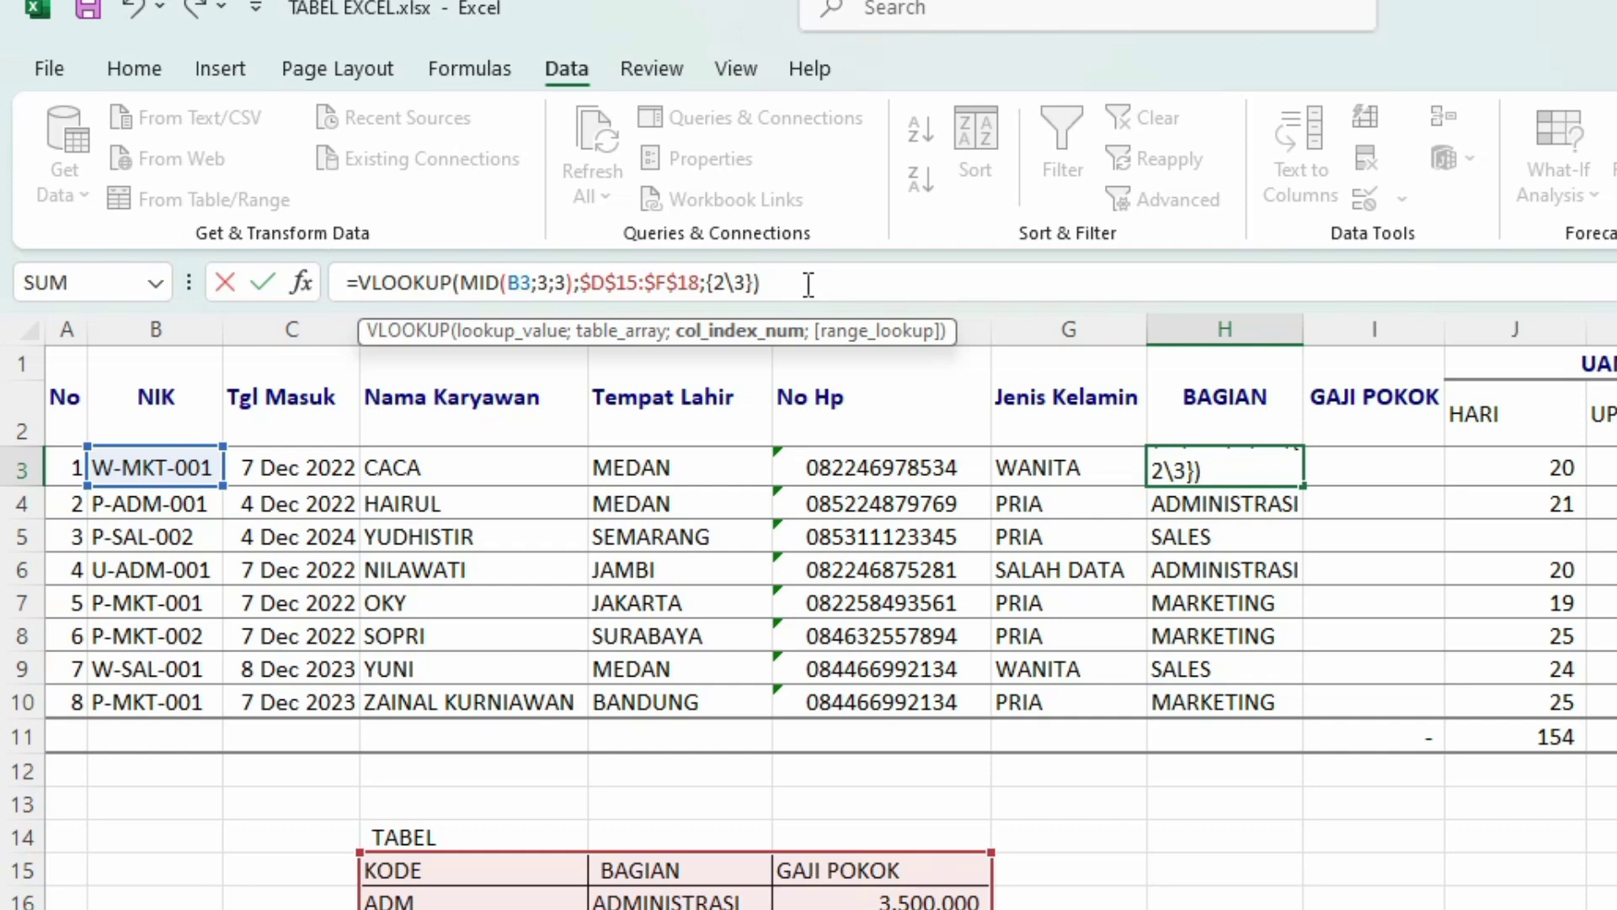
{"action": "key", "text": "Return"}
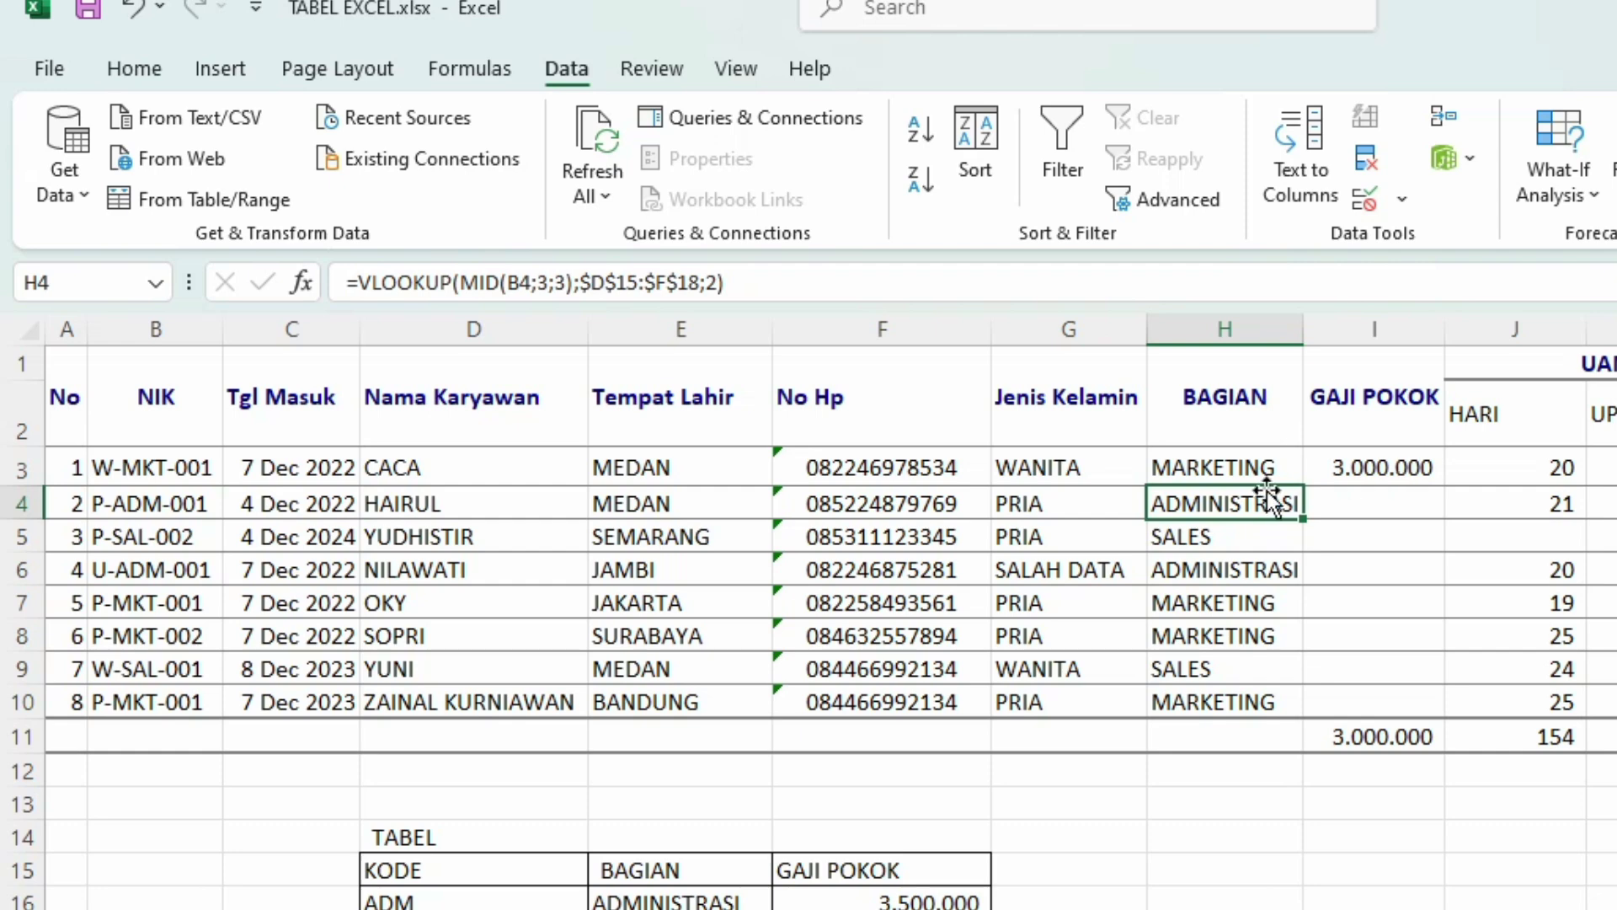
Step: Fill the two-column lookup from H3 down to row 10 and save the workbook
{"action": "left_click", "coordinate": [1263, 469]}
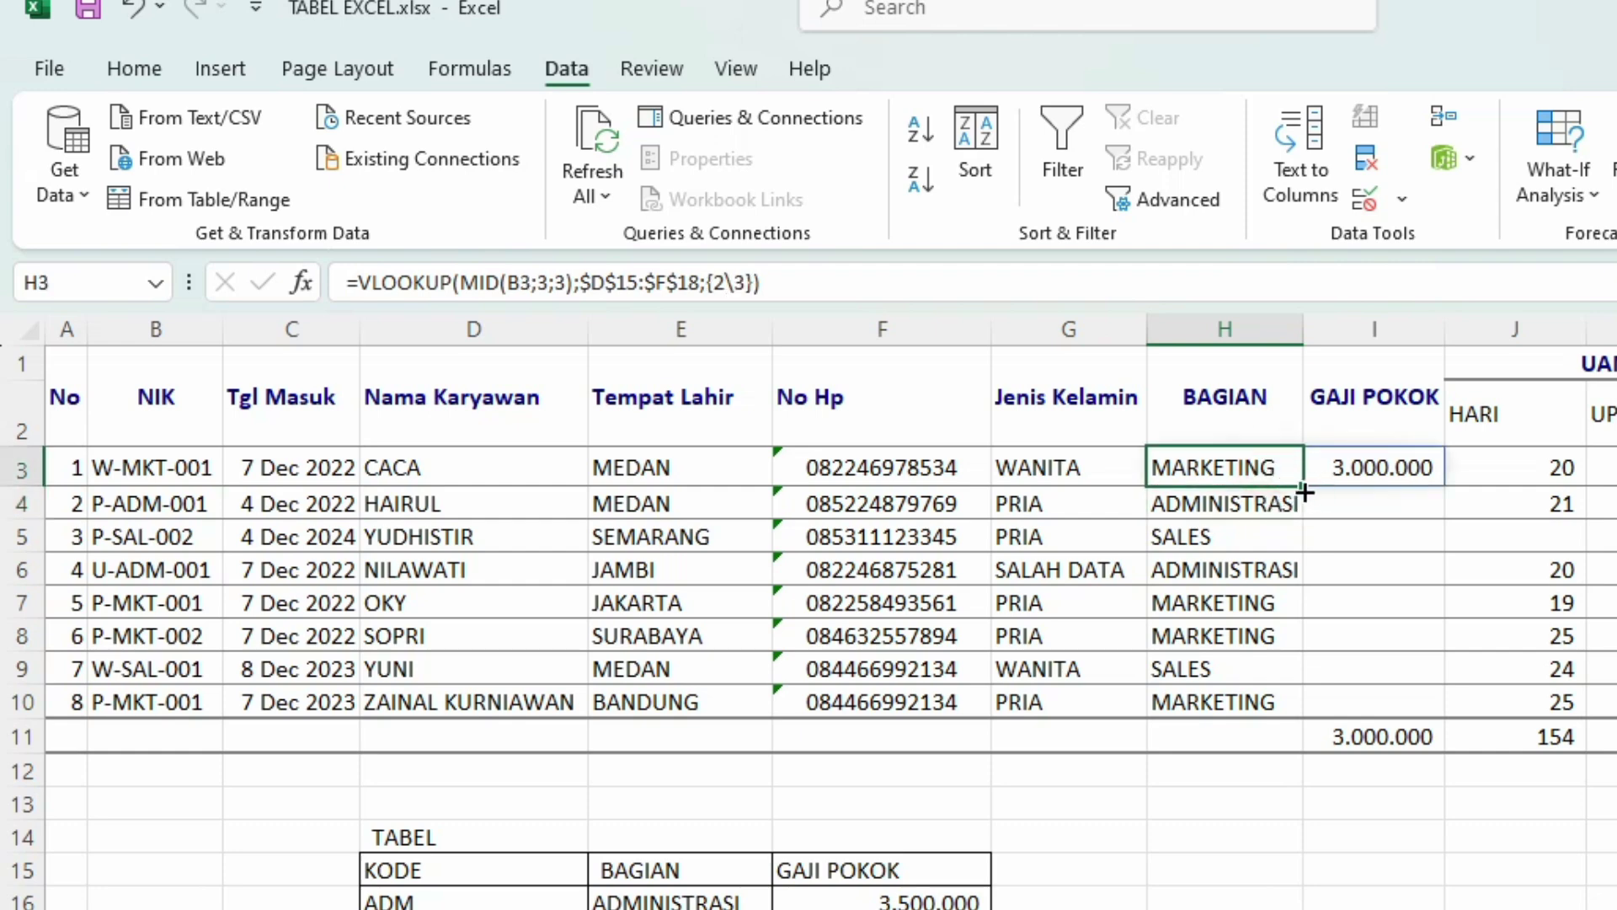
{"action": "left_click_drag", "start_coordinate": [1305, 494], "coordinate": [1287, 706]}
{"action": "left_click", "coordinate": [1572, 570]}
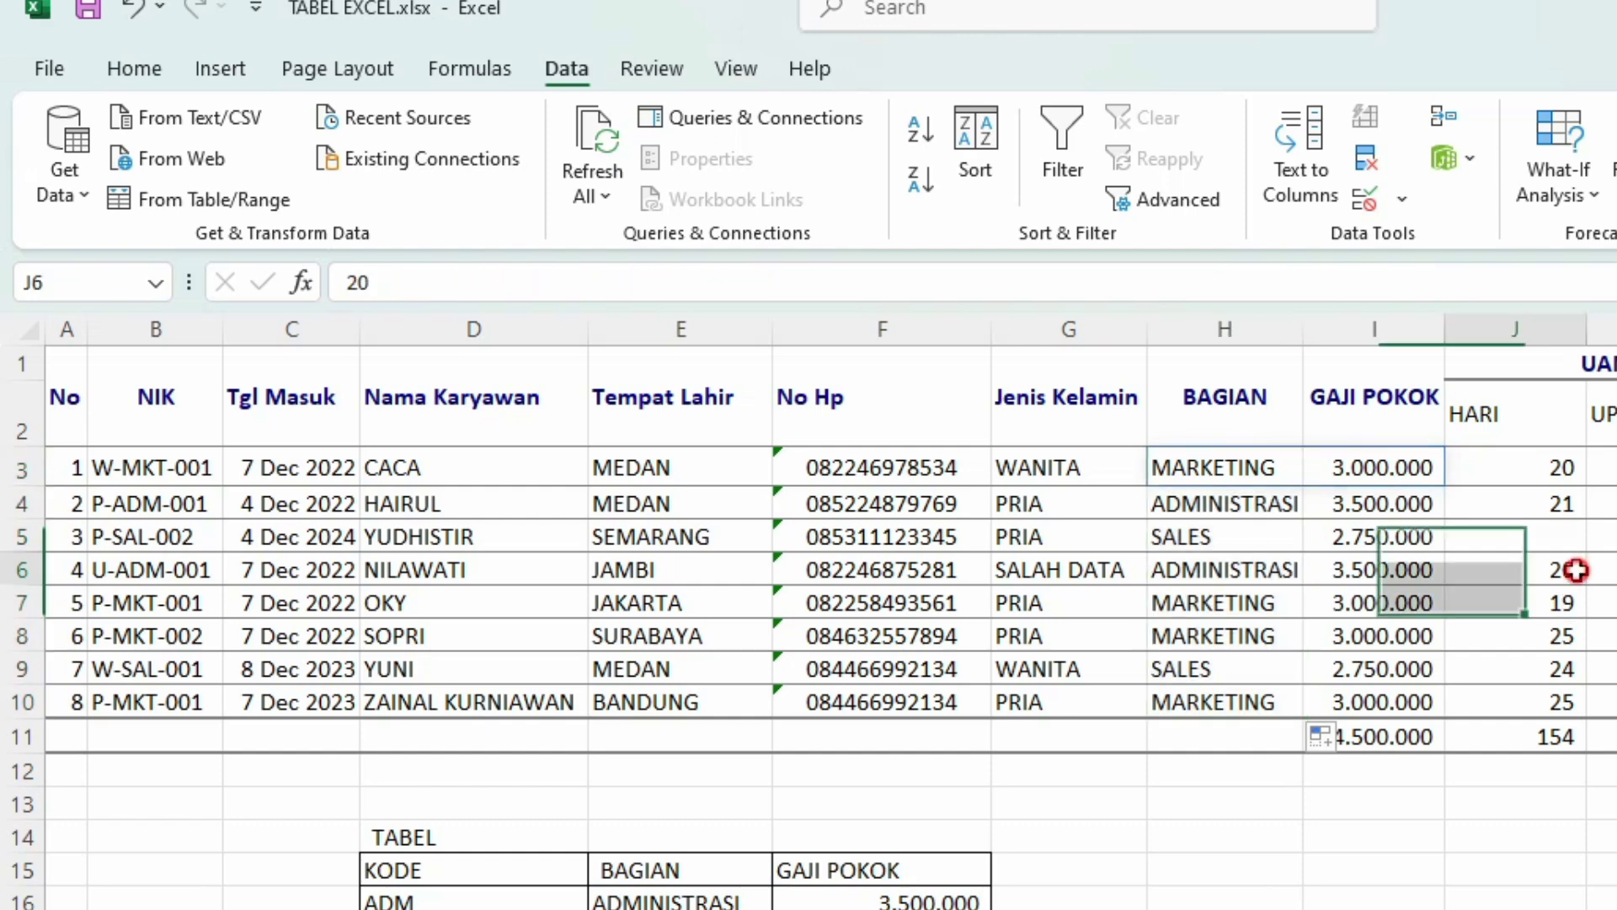
{"action": "left_click", "coordinate": [1602, 467]}
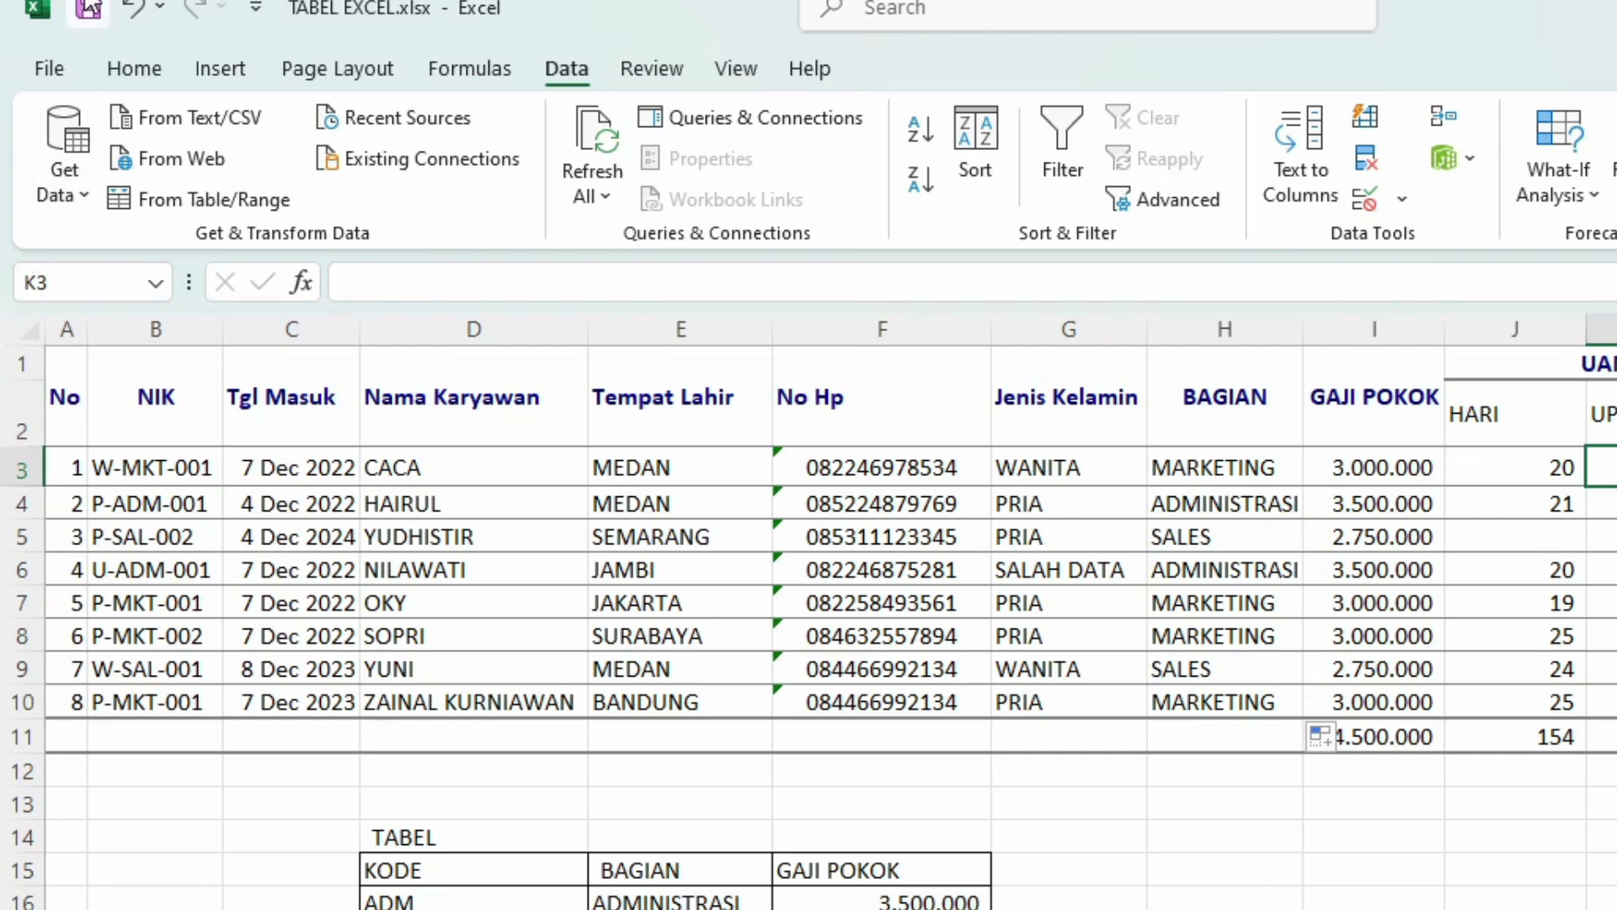
{"action": "left_click", "coordinate": [87, 12]}
{"action": "left_click", "coordinate": [1358, 465]}
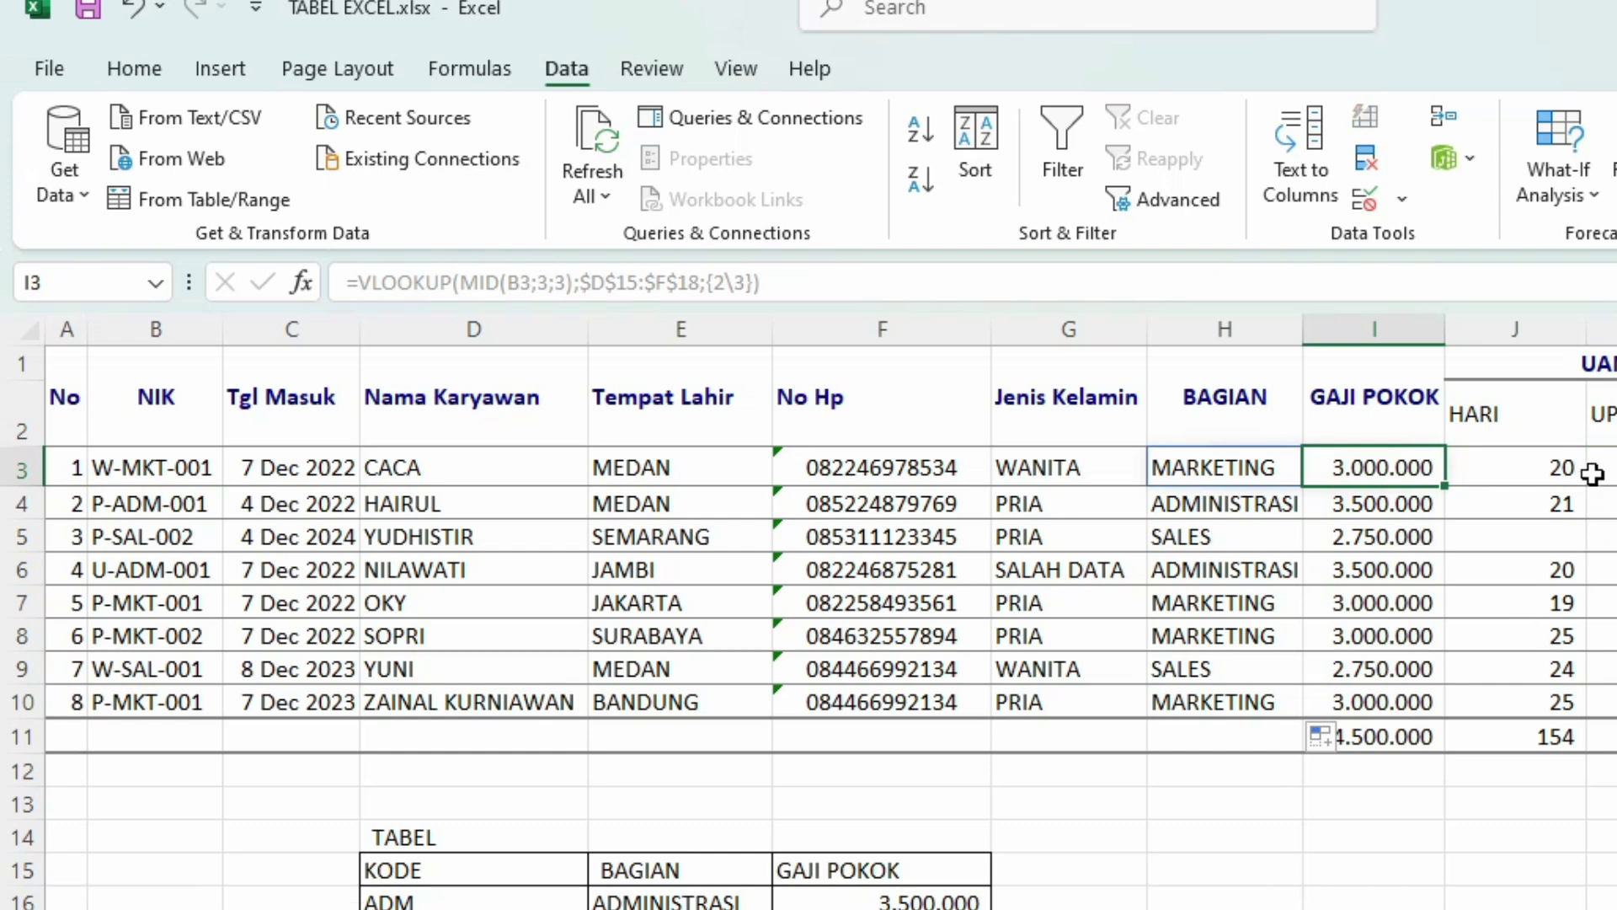
Step: Enter 22 as YUDHISTIR's HARI in J5, raising the days total to 176
{"action": "left_click", "coordinate": [1547, 462]}
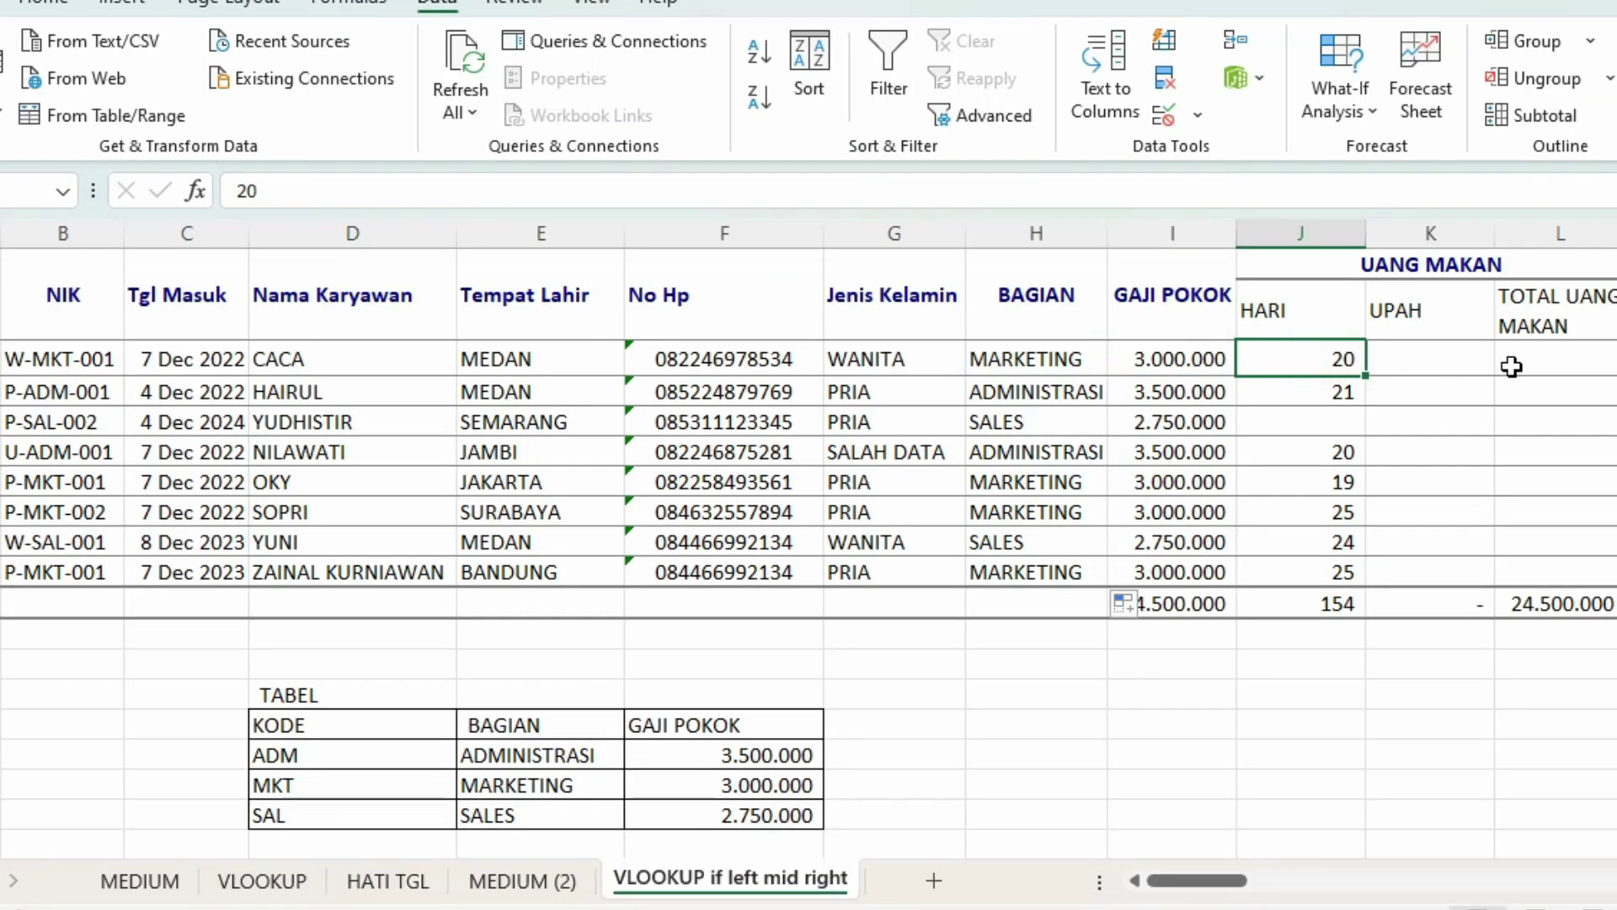
{"action": "left_click", "coordinate": [1355, 426]}
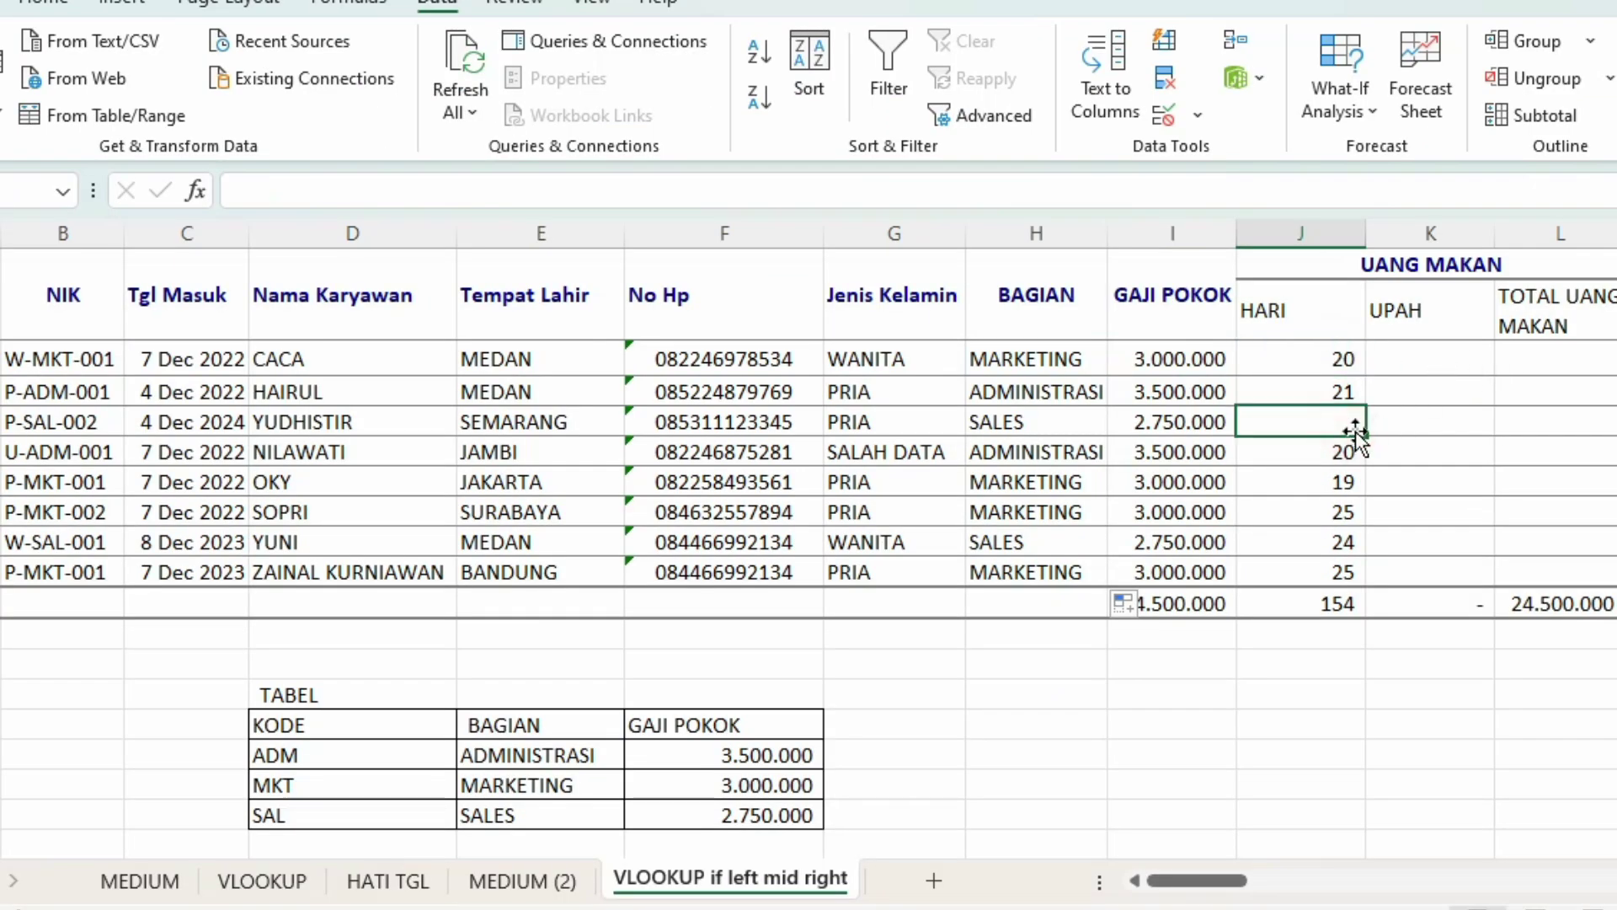
{"action": "type", "text": "22"}
{"action": "left_click", "coordinate": [1419, 432]}
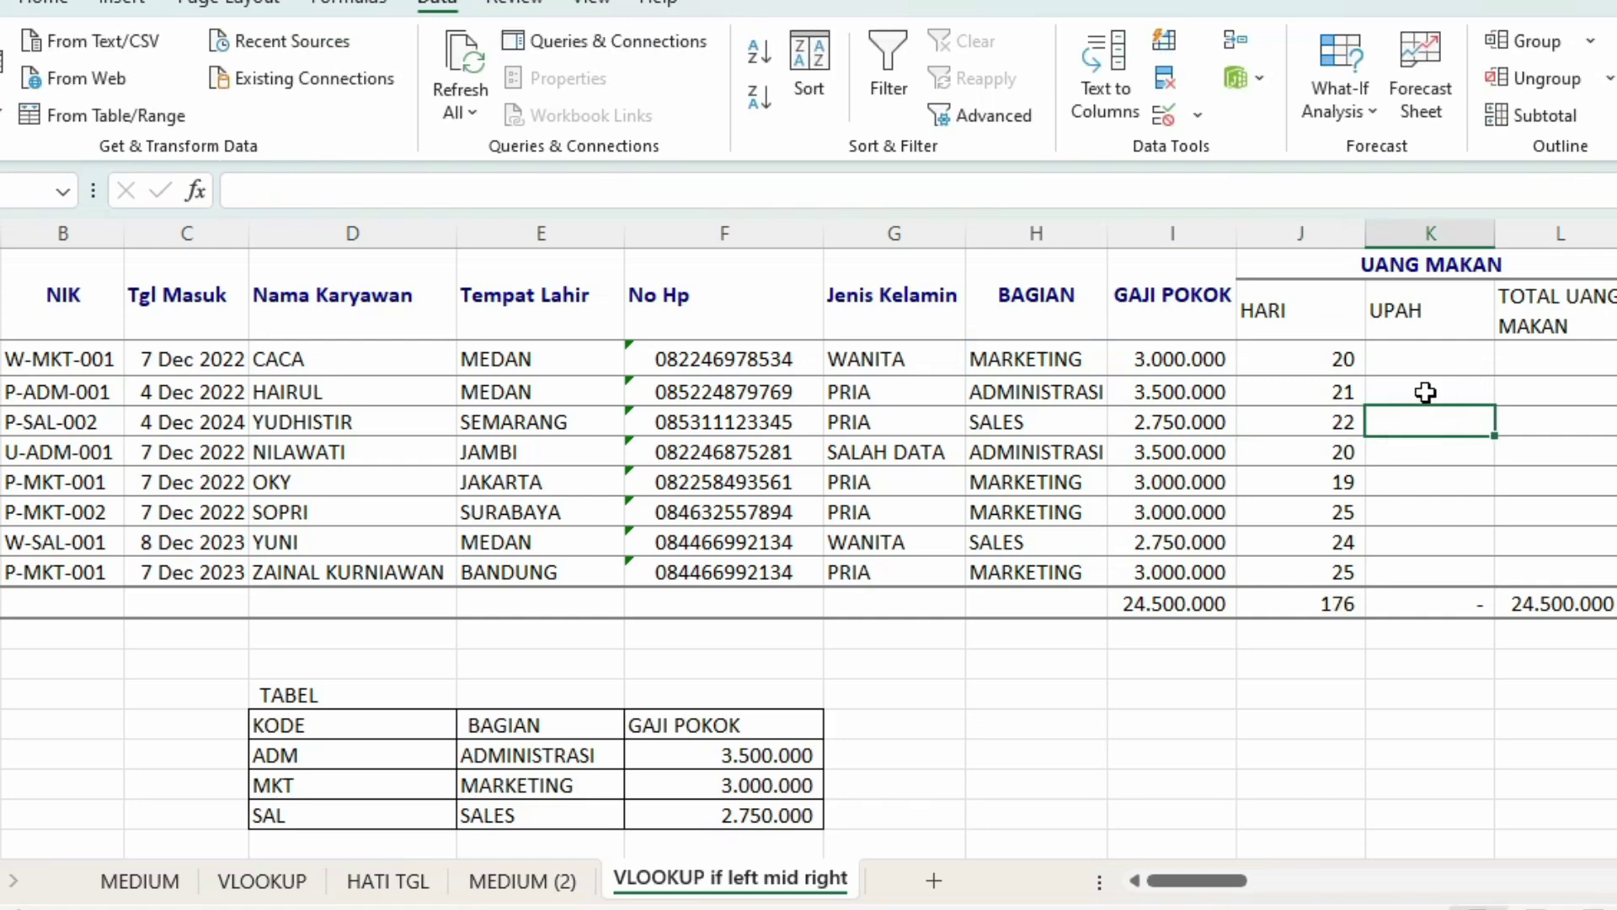
{"action": "left_click", "coordinate": [1415, 356]}
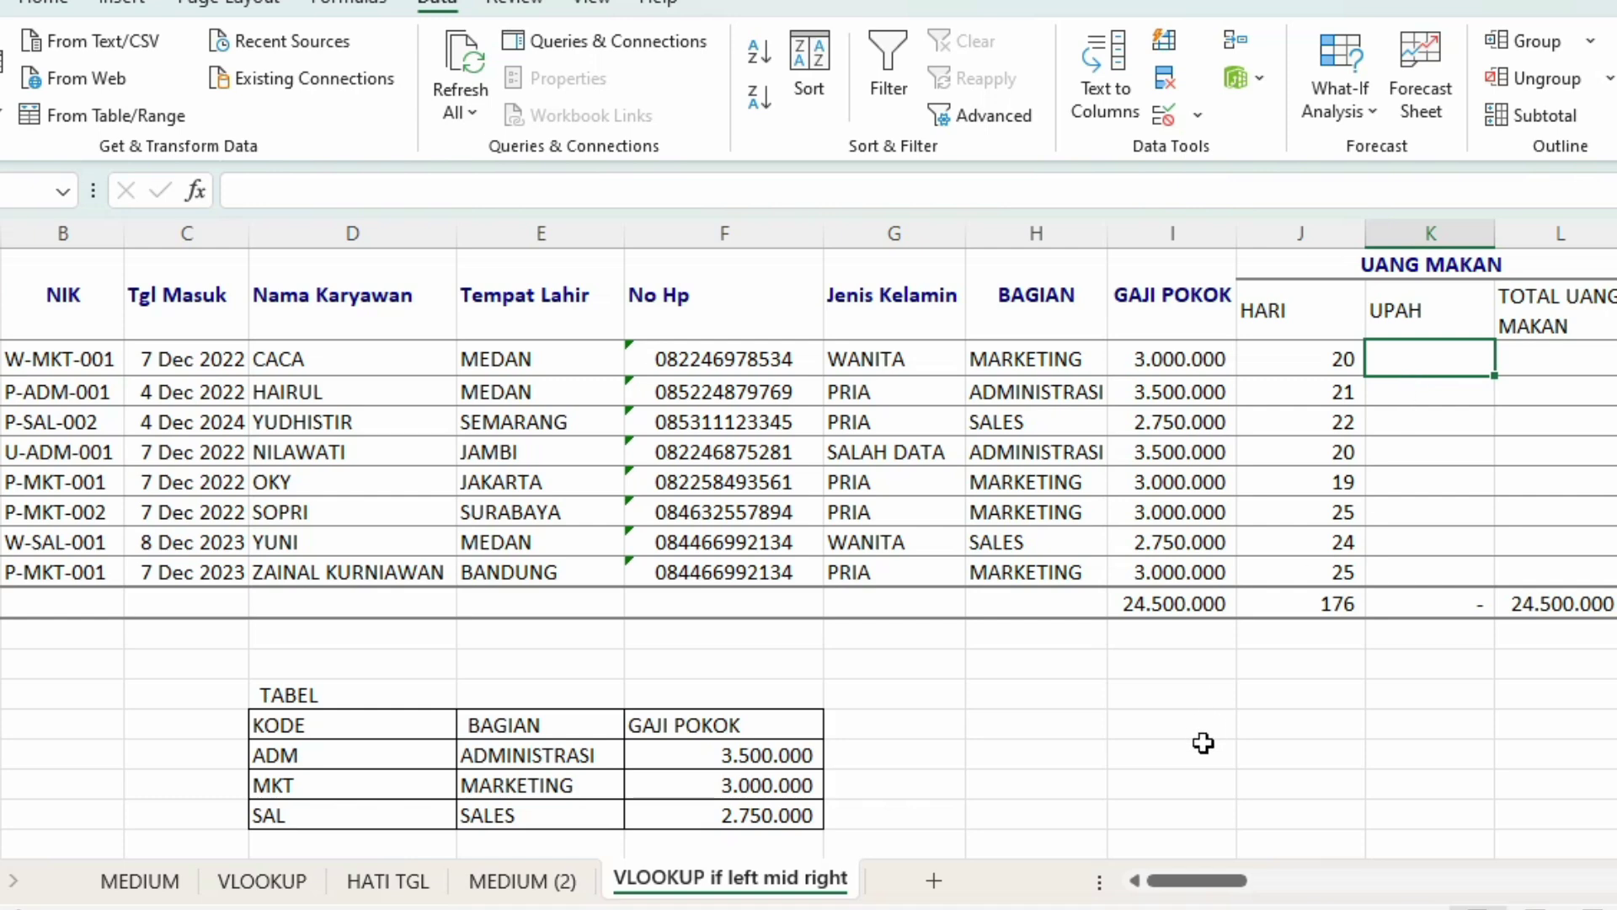
{"action": "left_click", "coordinate": [1003, 726]}
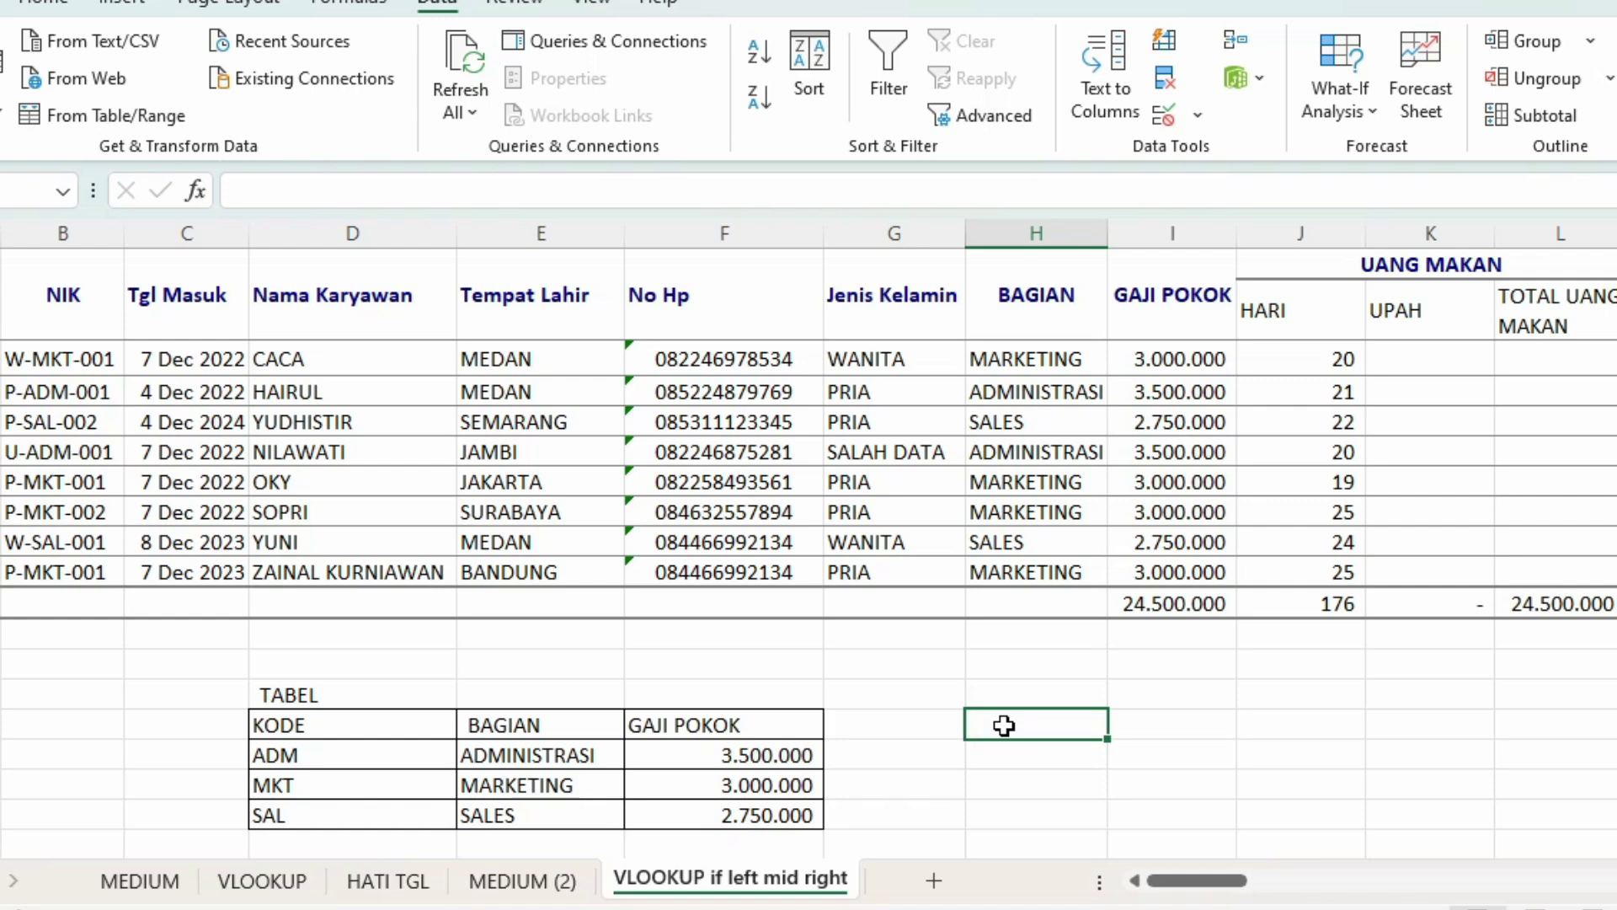
Step: Enter the daily rate 400000 in H15 beside the lookup table
{"action": "type", "text": "400000"}
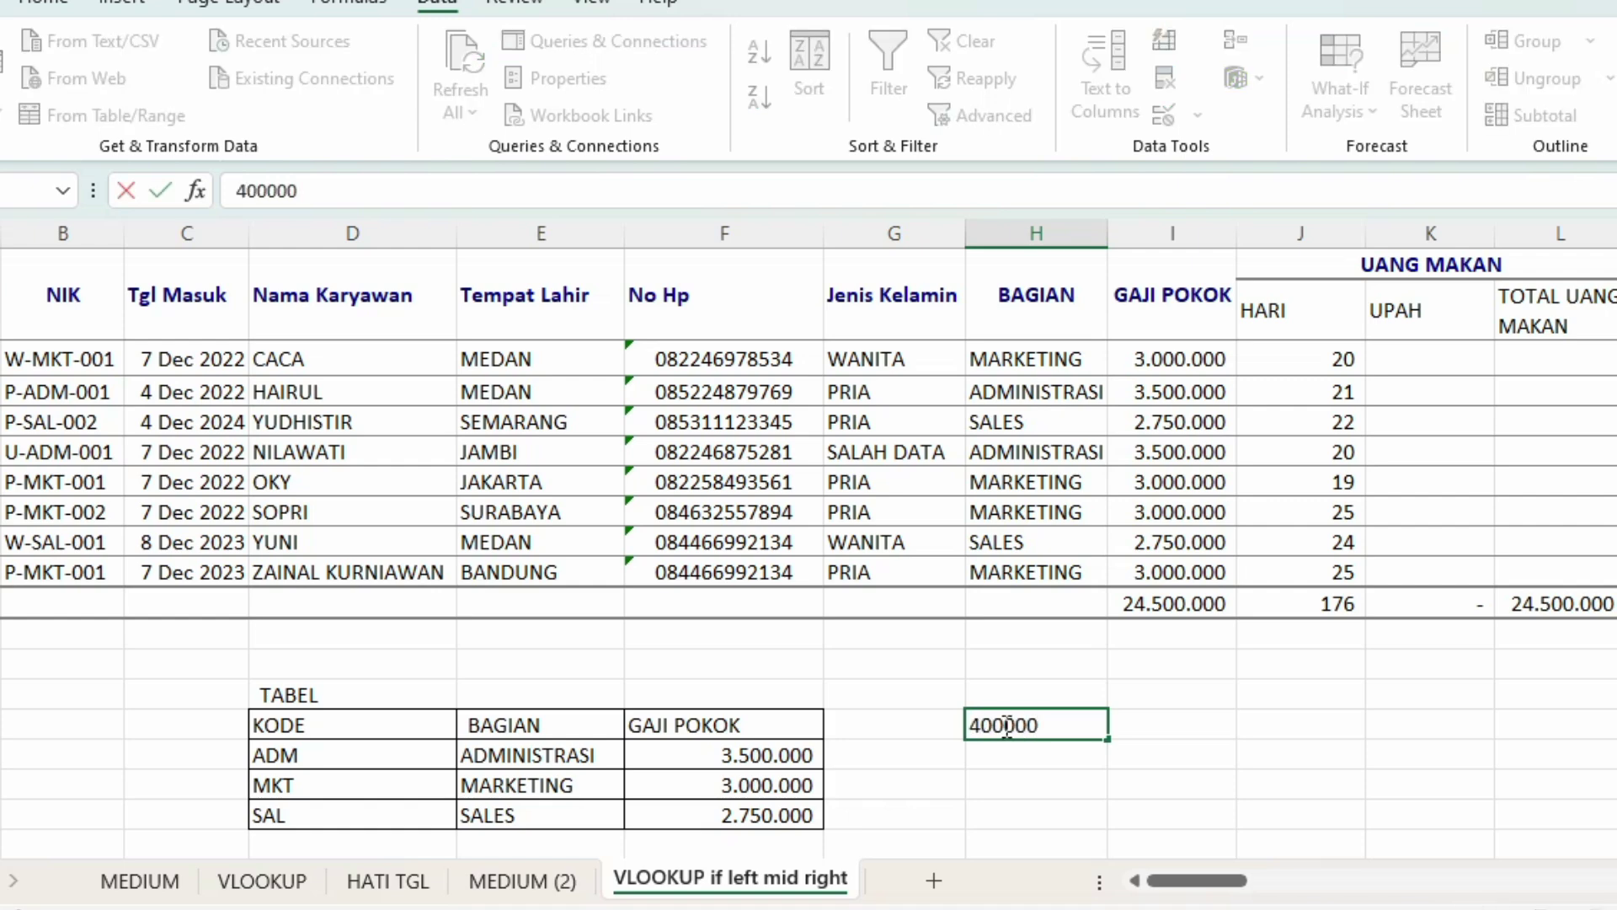
{"action": "key", "text": "Return"}
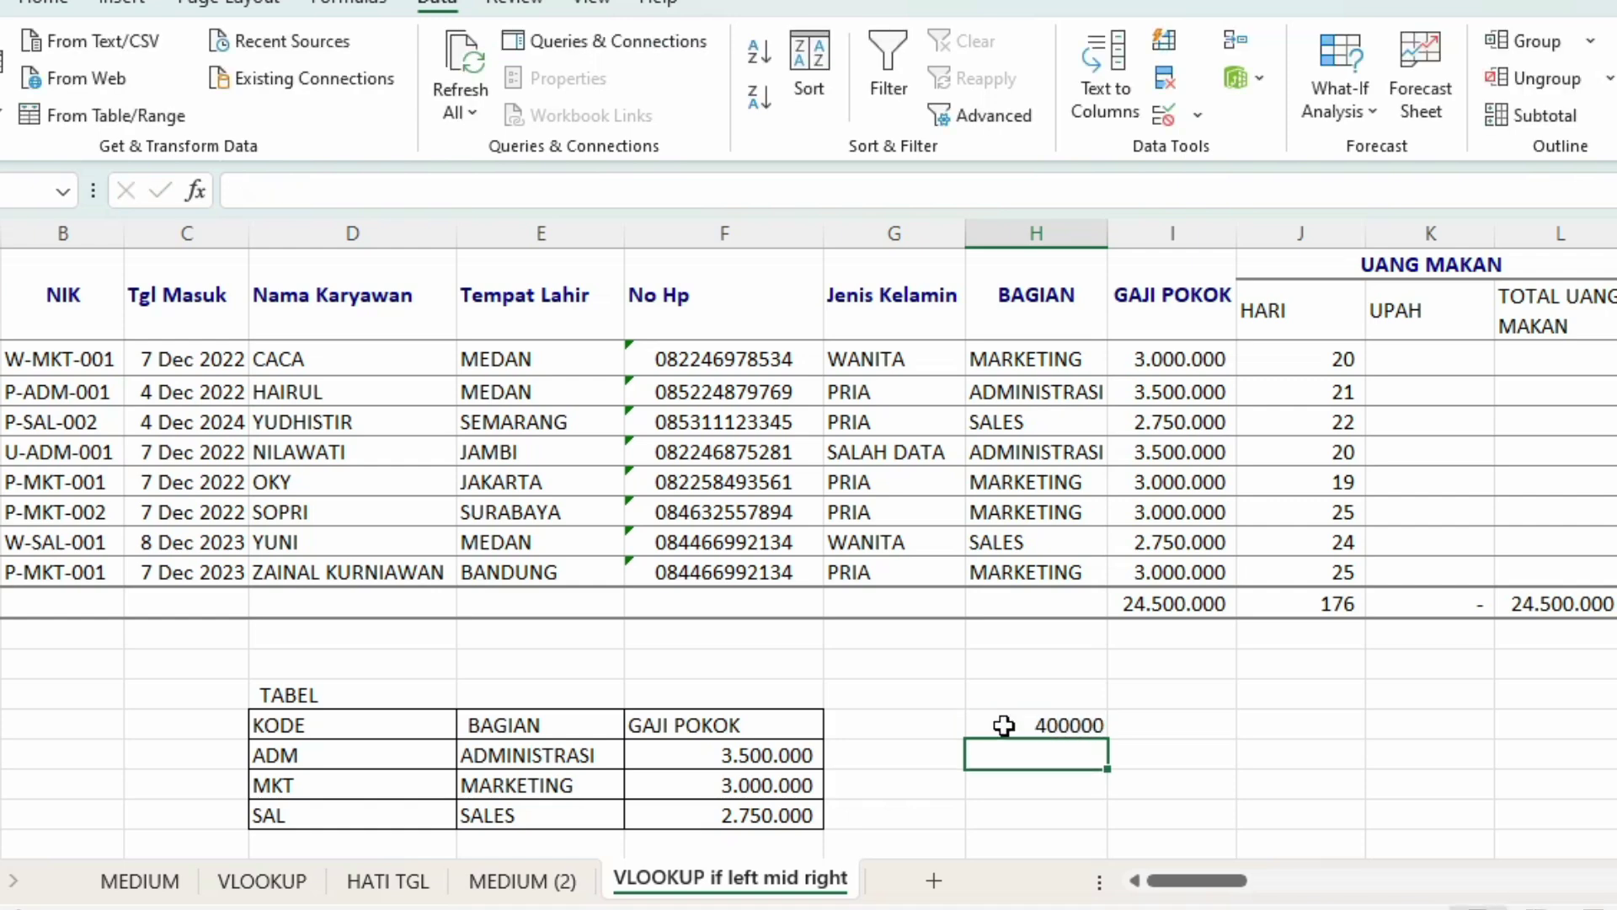
{"action": "left_click", "coordinate": [1021, 689]}
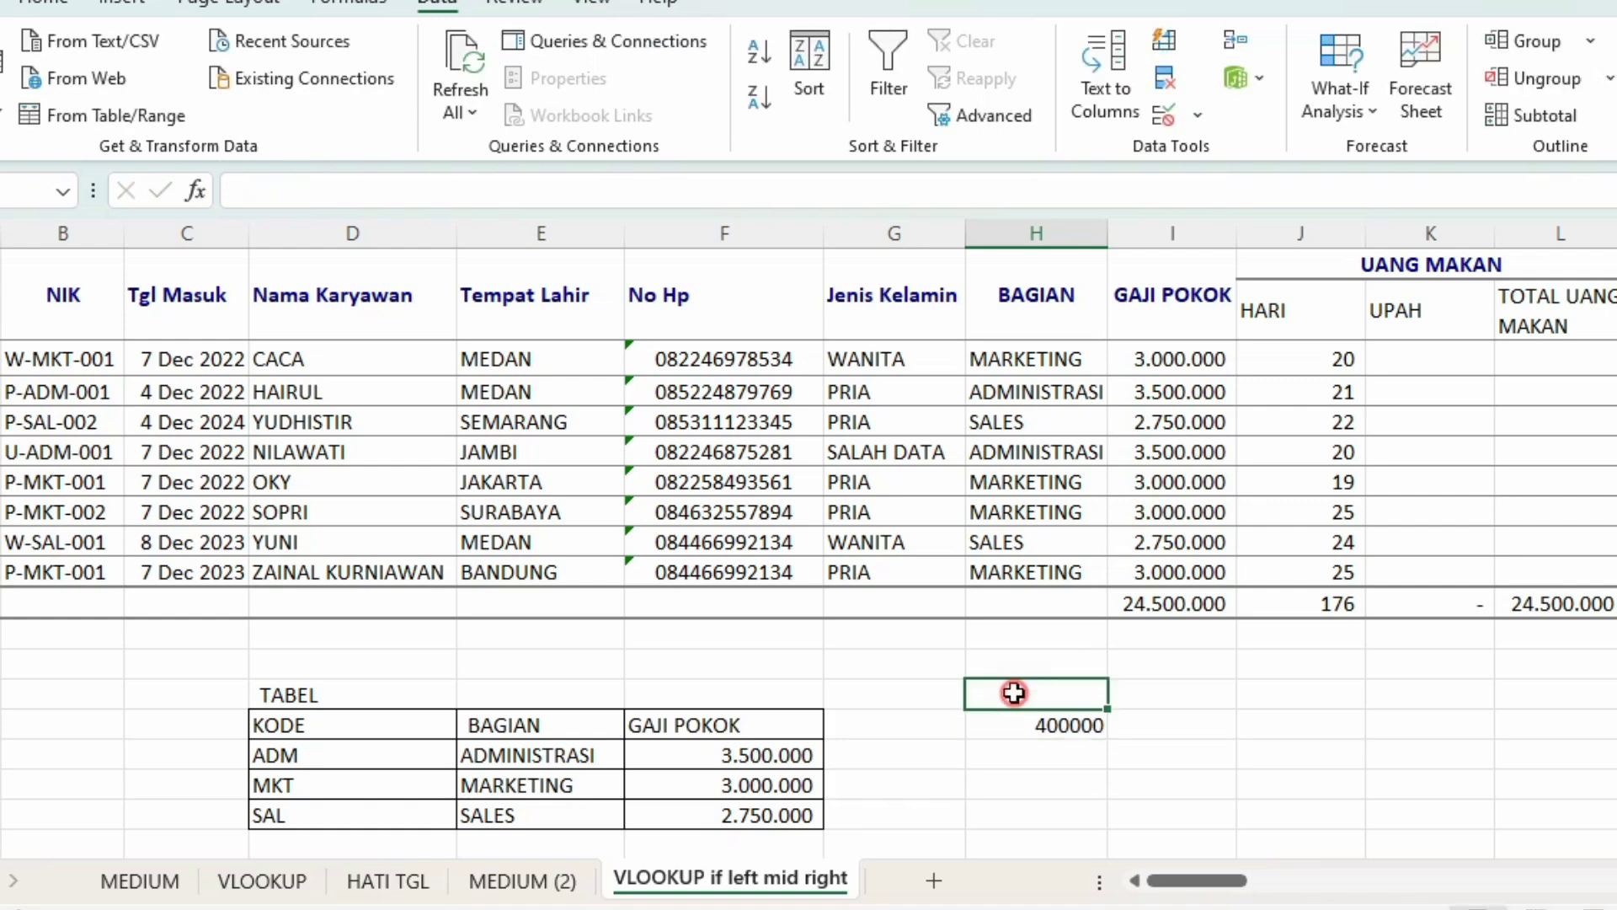
{"action": "left_click", "coordinate": [1049, 725]}
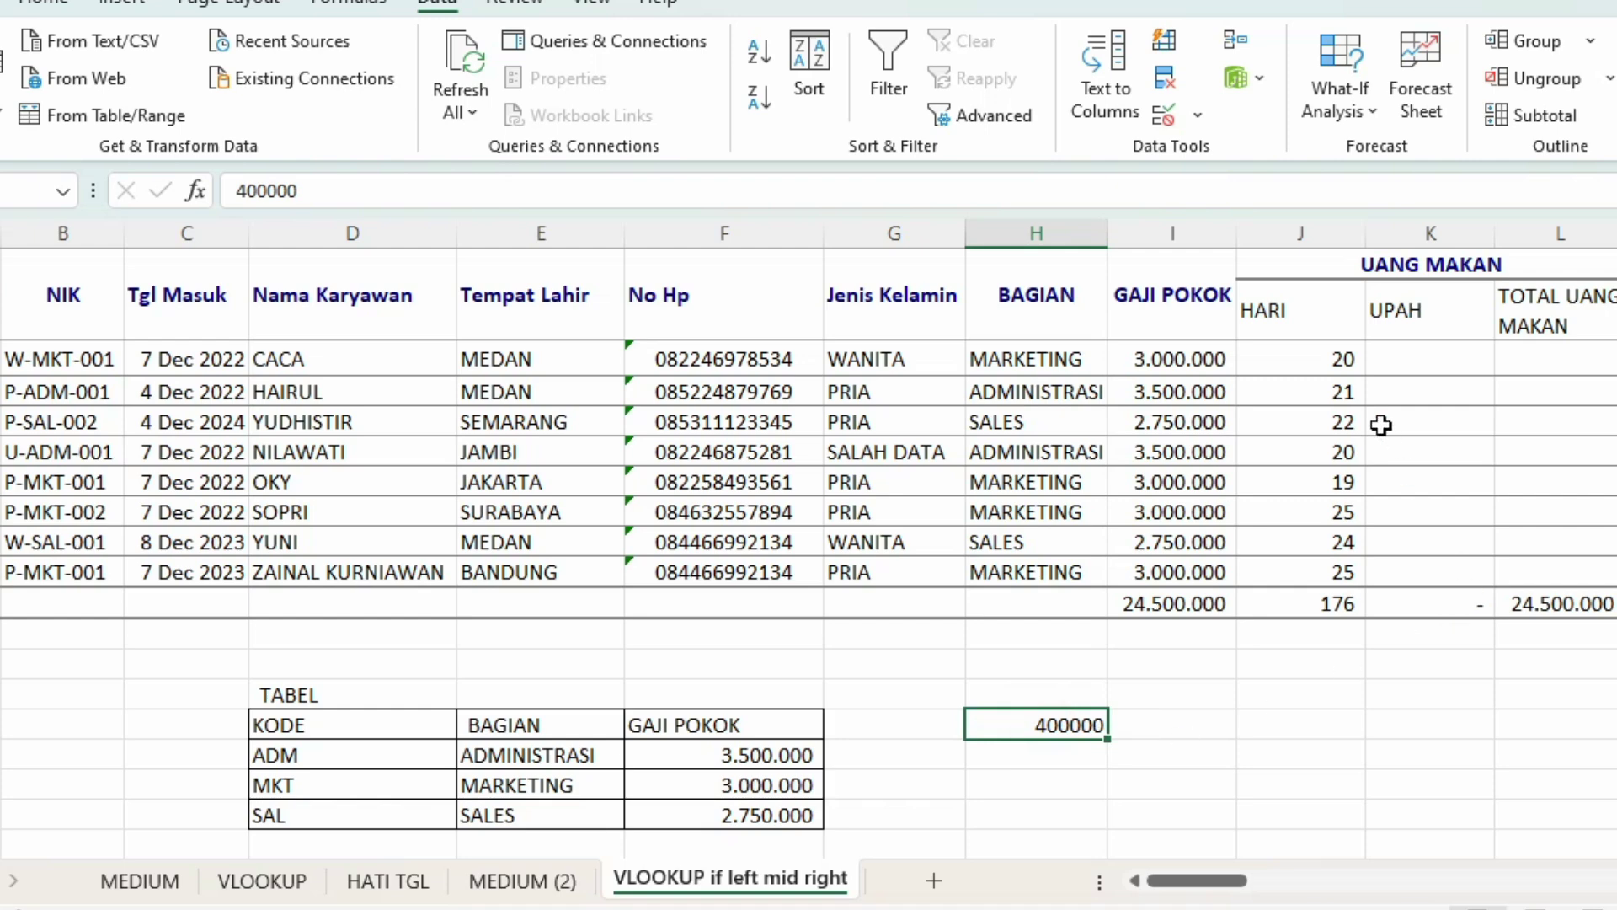
{"action": "left_click", "coordinate": [1338, 361]}
{"action": "left_click", "coordinate": [1426, 348]}
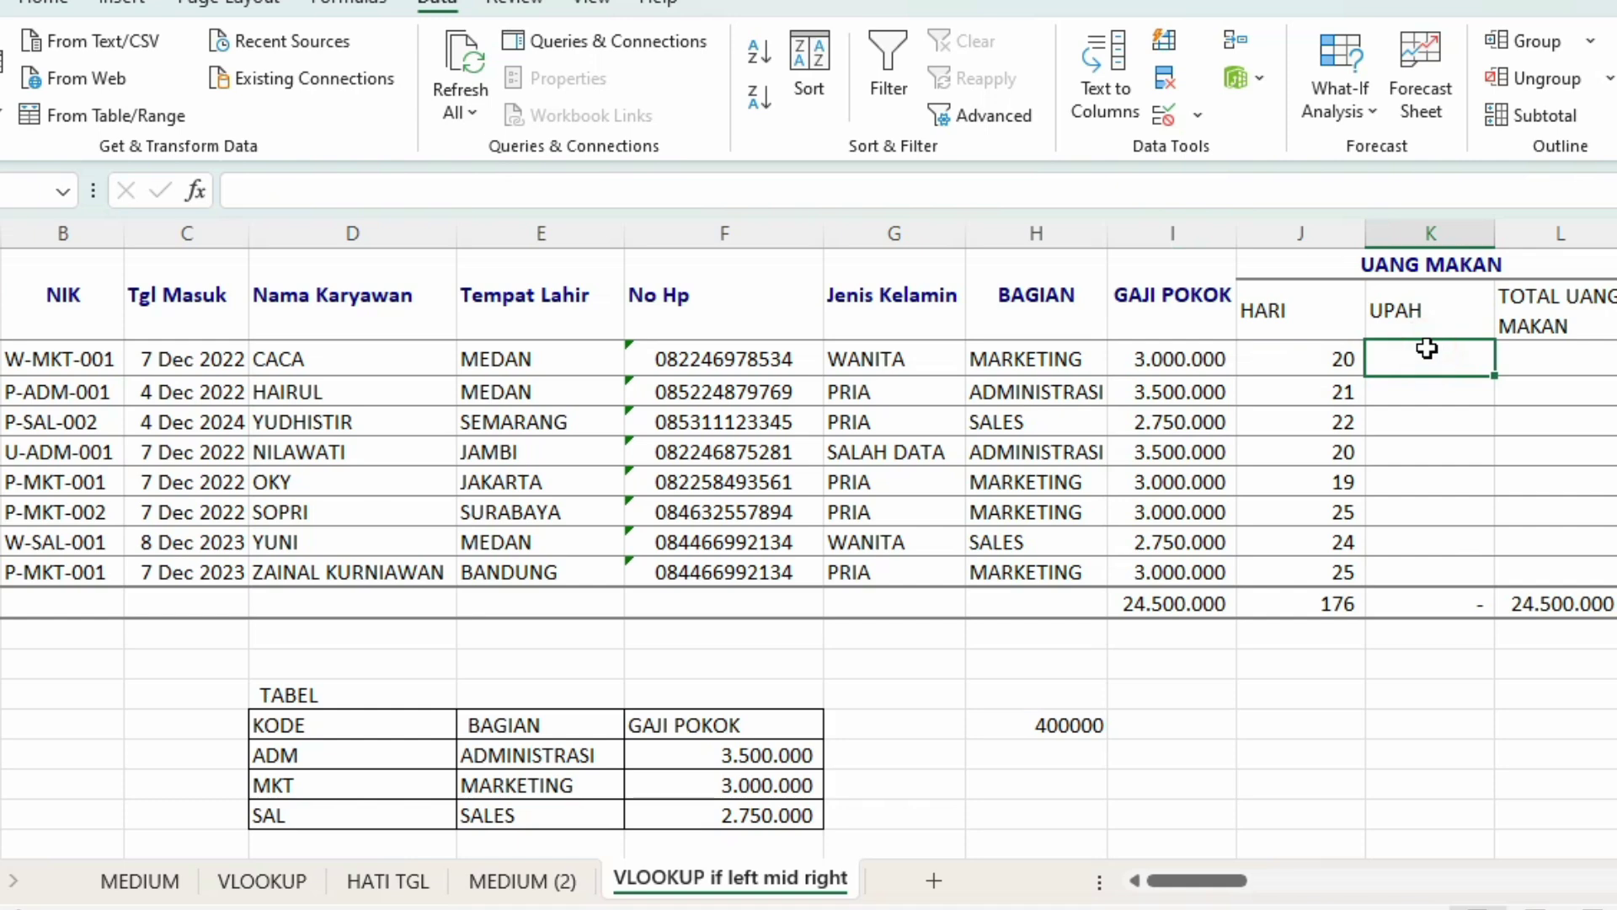
Step: Fill K3:K10 with the UPAH formula =J3*$H$15, totalling 70.400.000
{"action": "type", "text": "="}
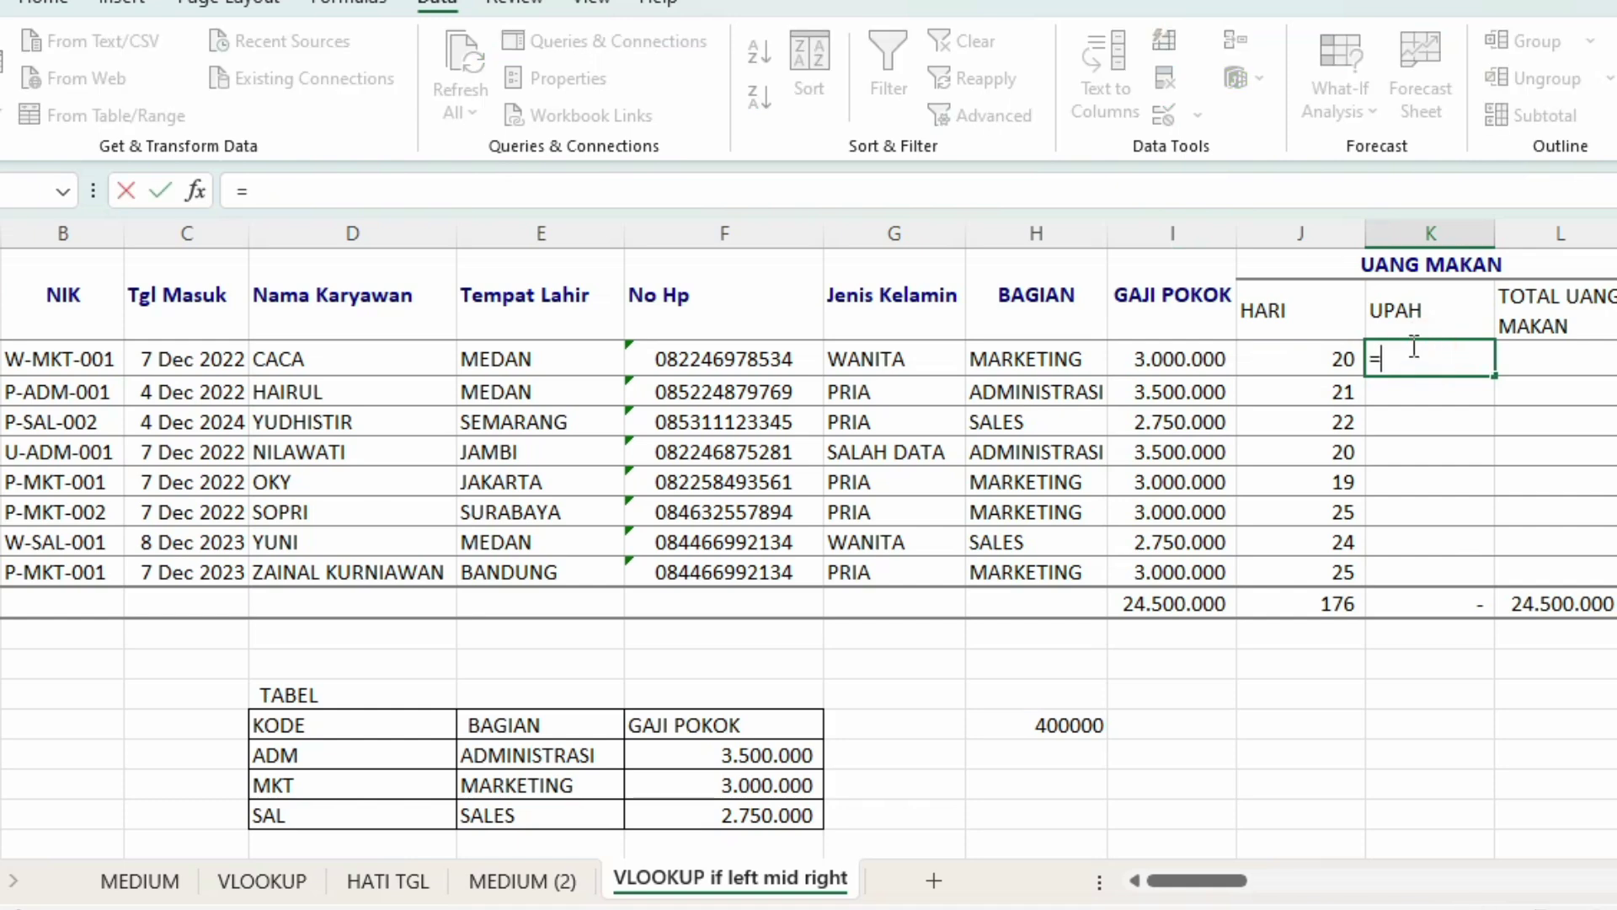
{"action": "left_click", "coordinate": [1278, 357]}
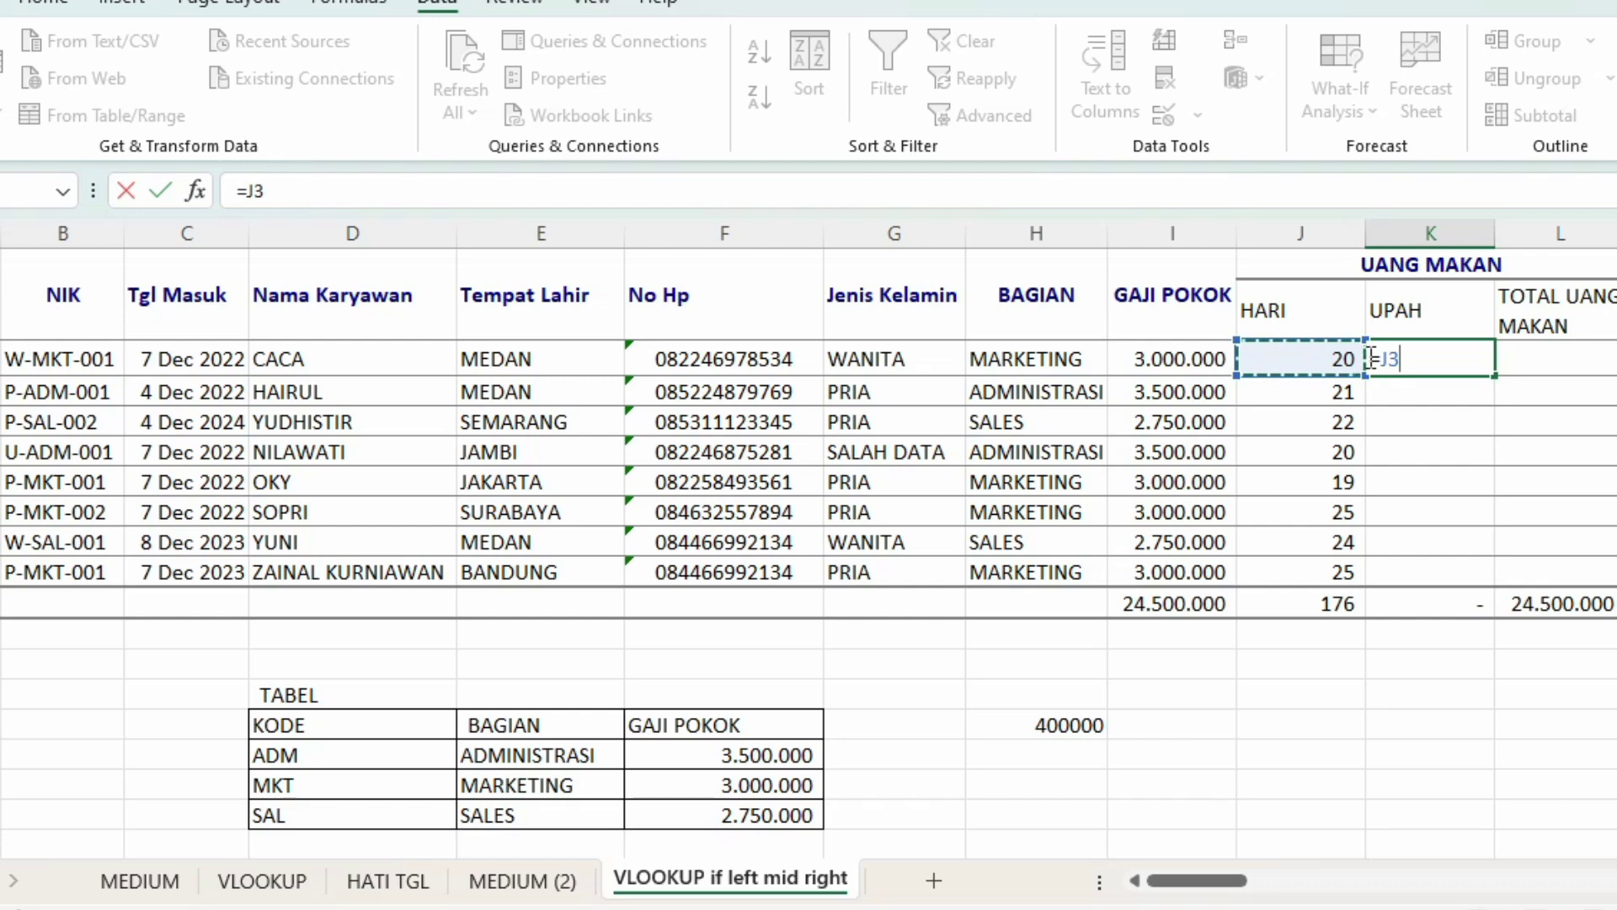
{"action": "type", "text": "*"}
{"action": "left_click", "coordinate": [1055, 724]}
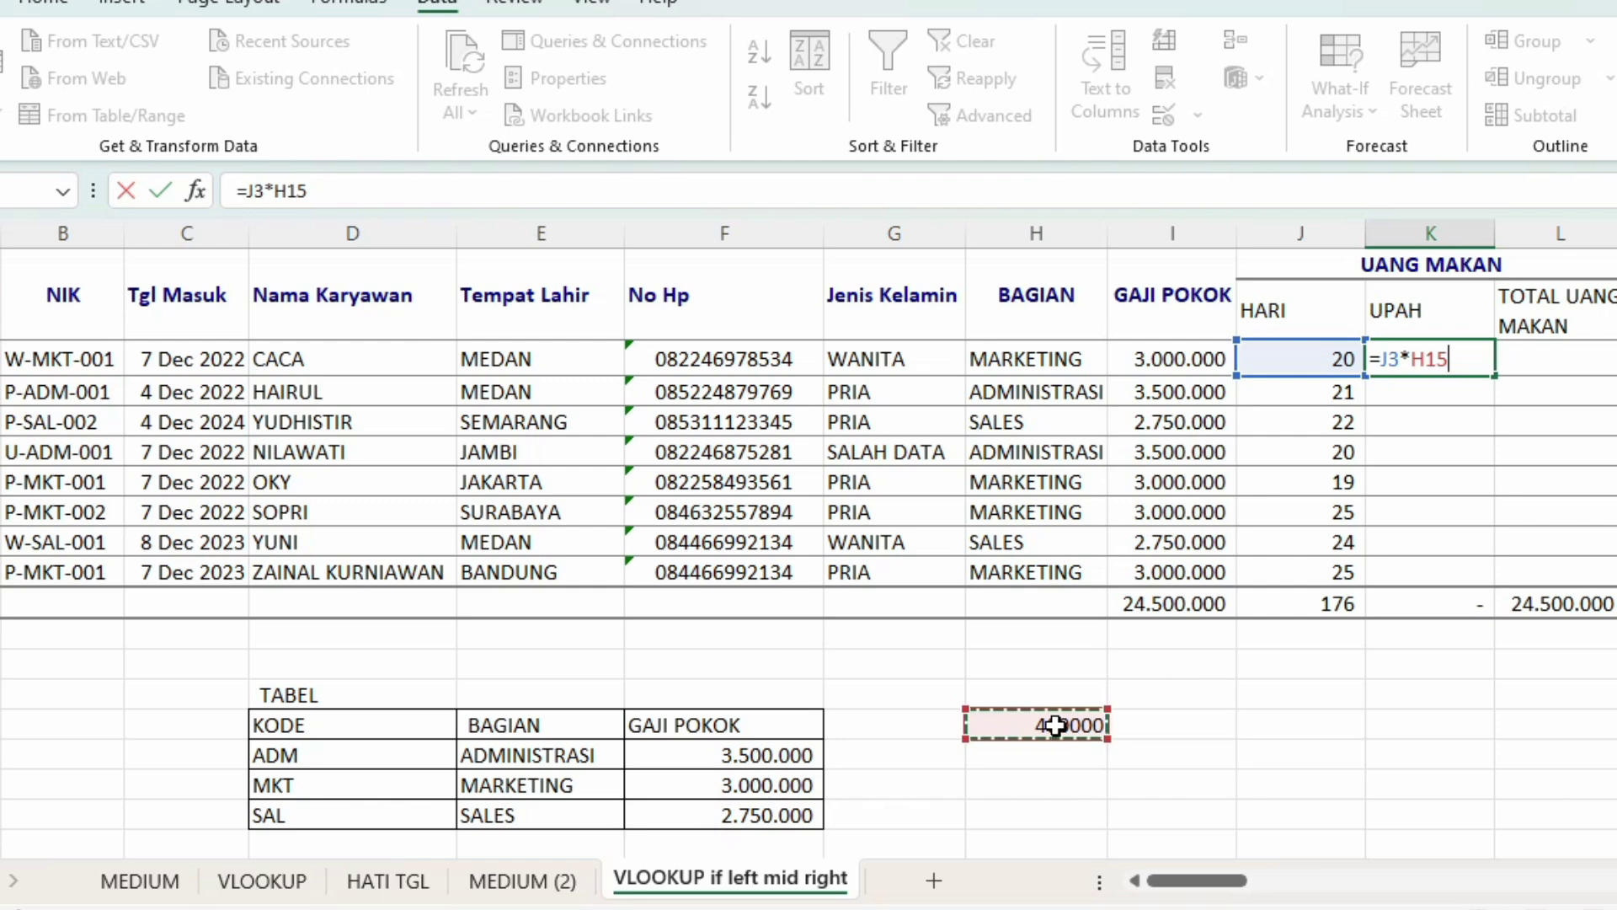
{"action": "key", "text": "F4"}
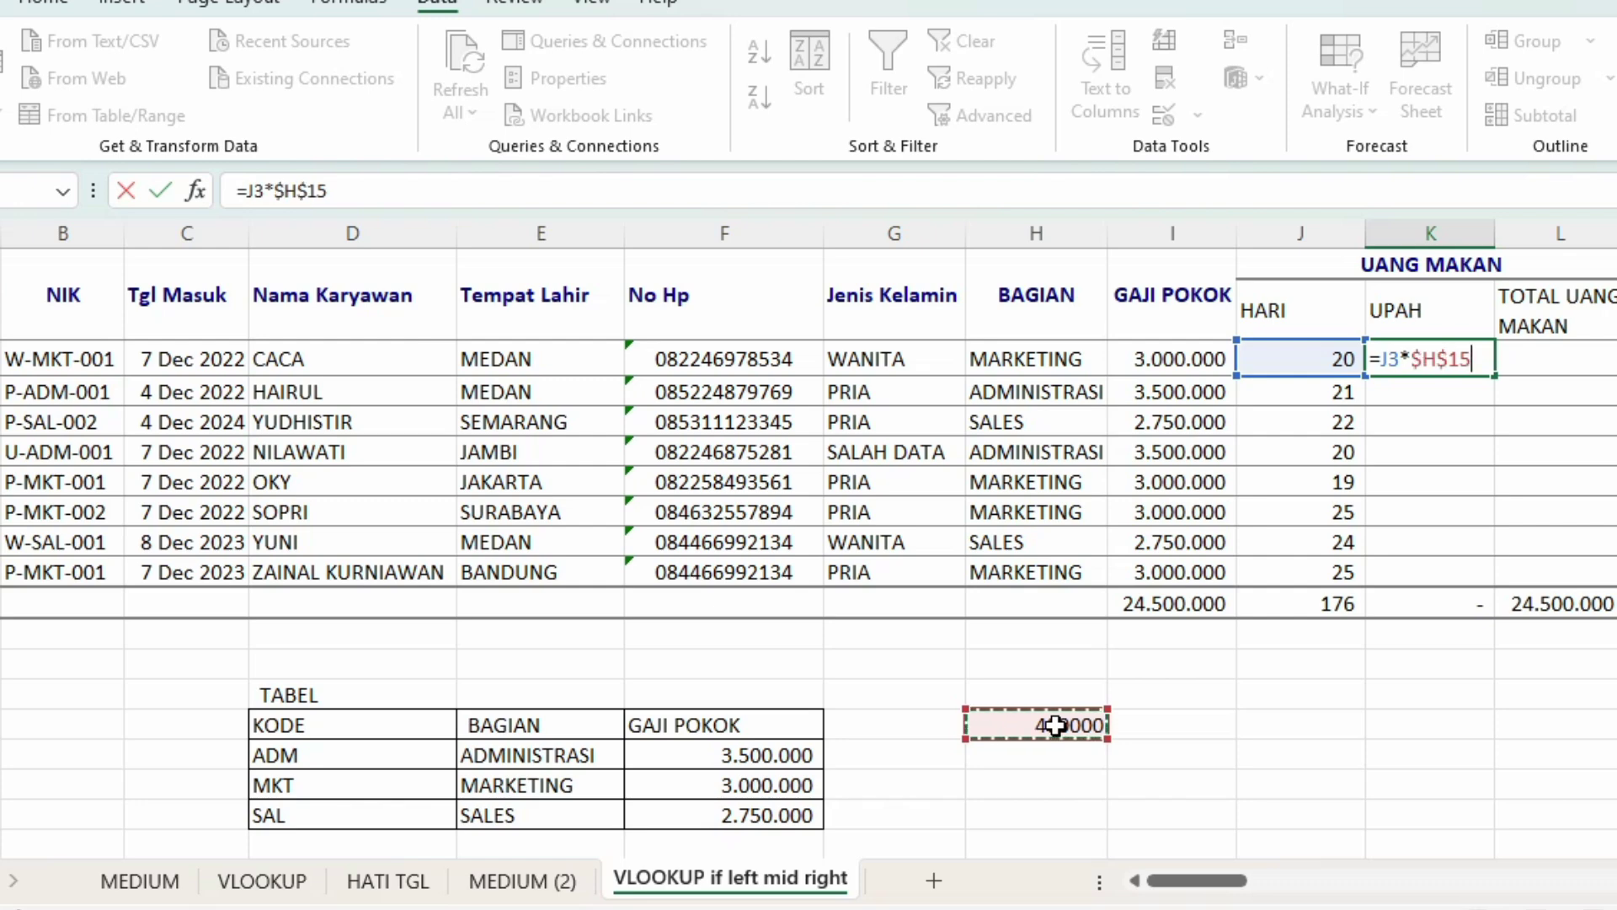
{"action": "key", "text": "Return"}
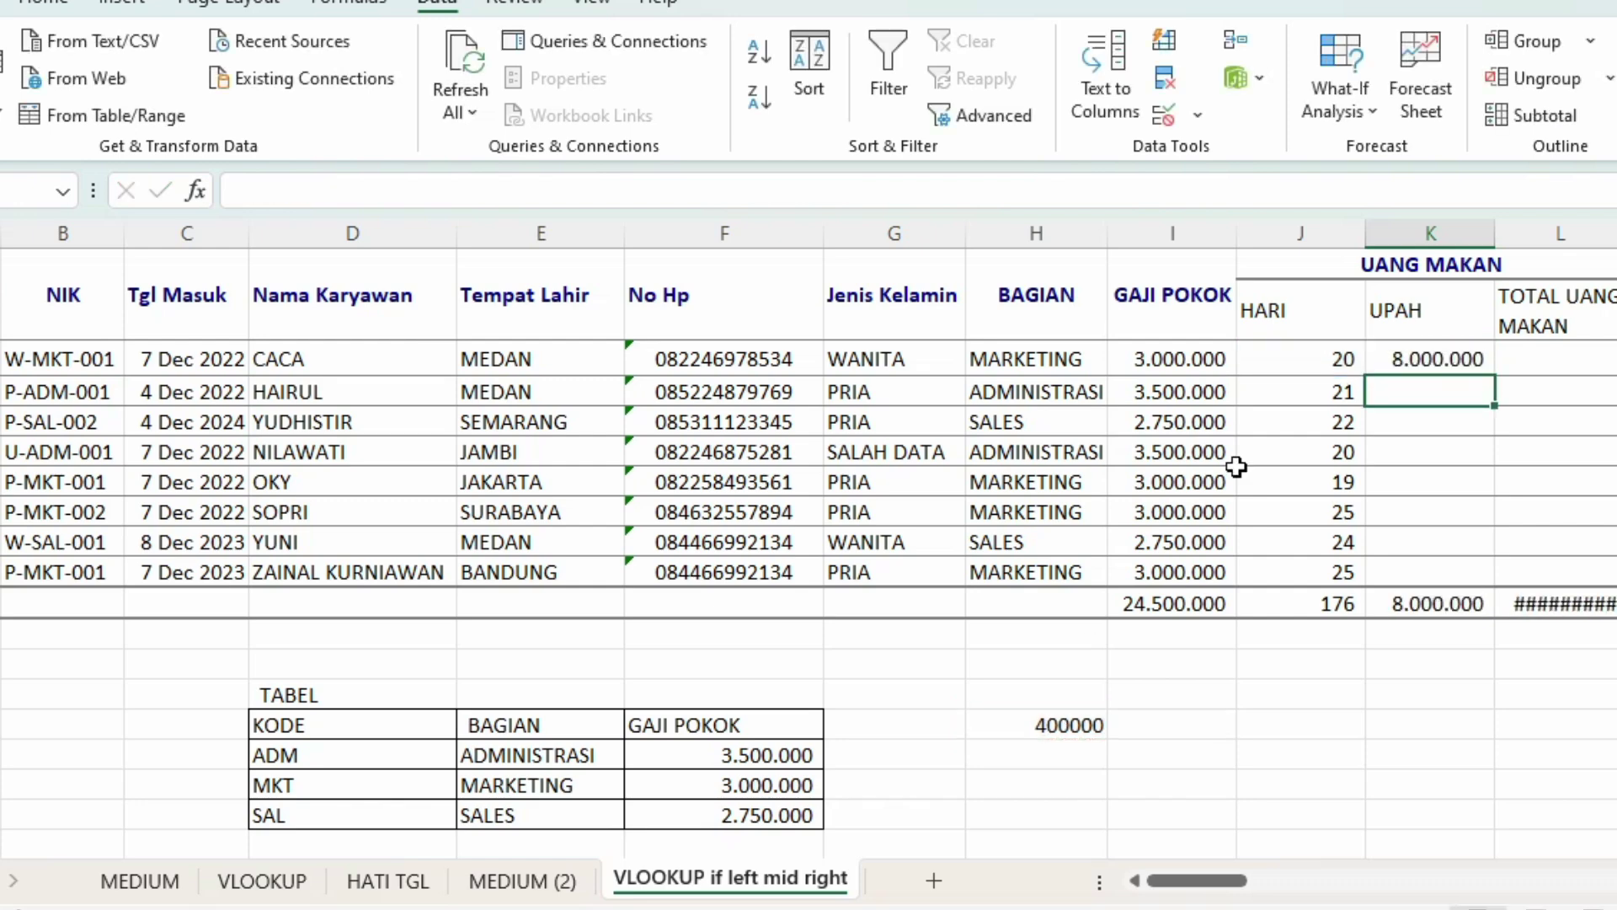
{"action": "left_click", "coordinate": [1433, 357]}
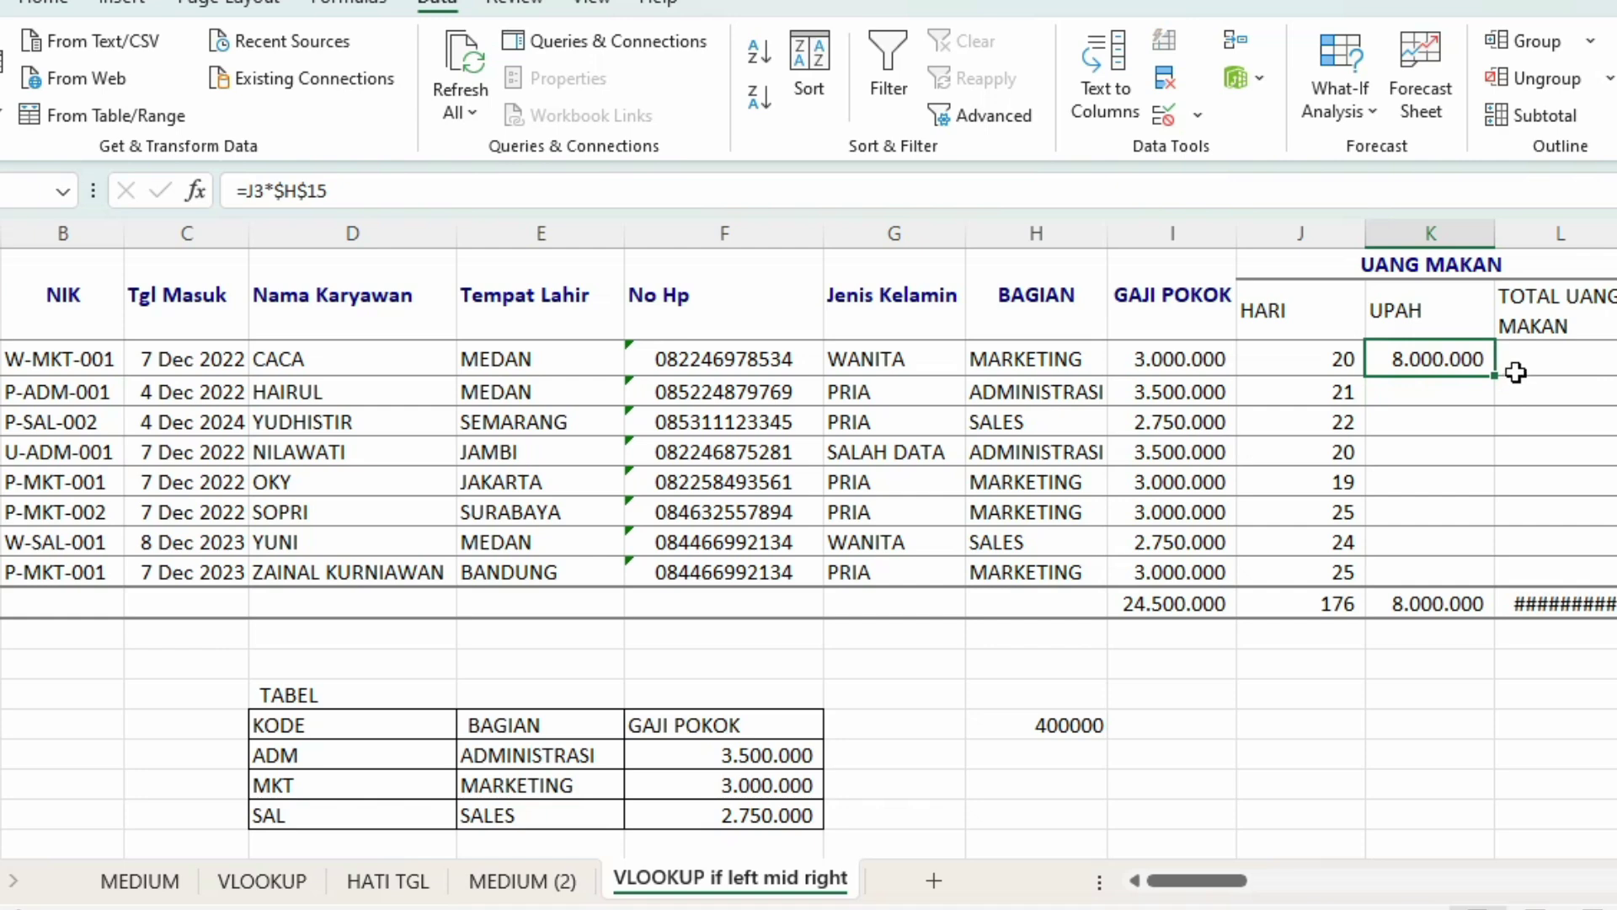
{"action": "left_click_drag", "start_coordinate": [1495, 376], "coordinate": [1496, 578]}
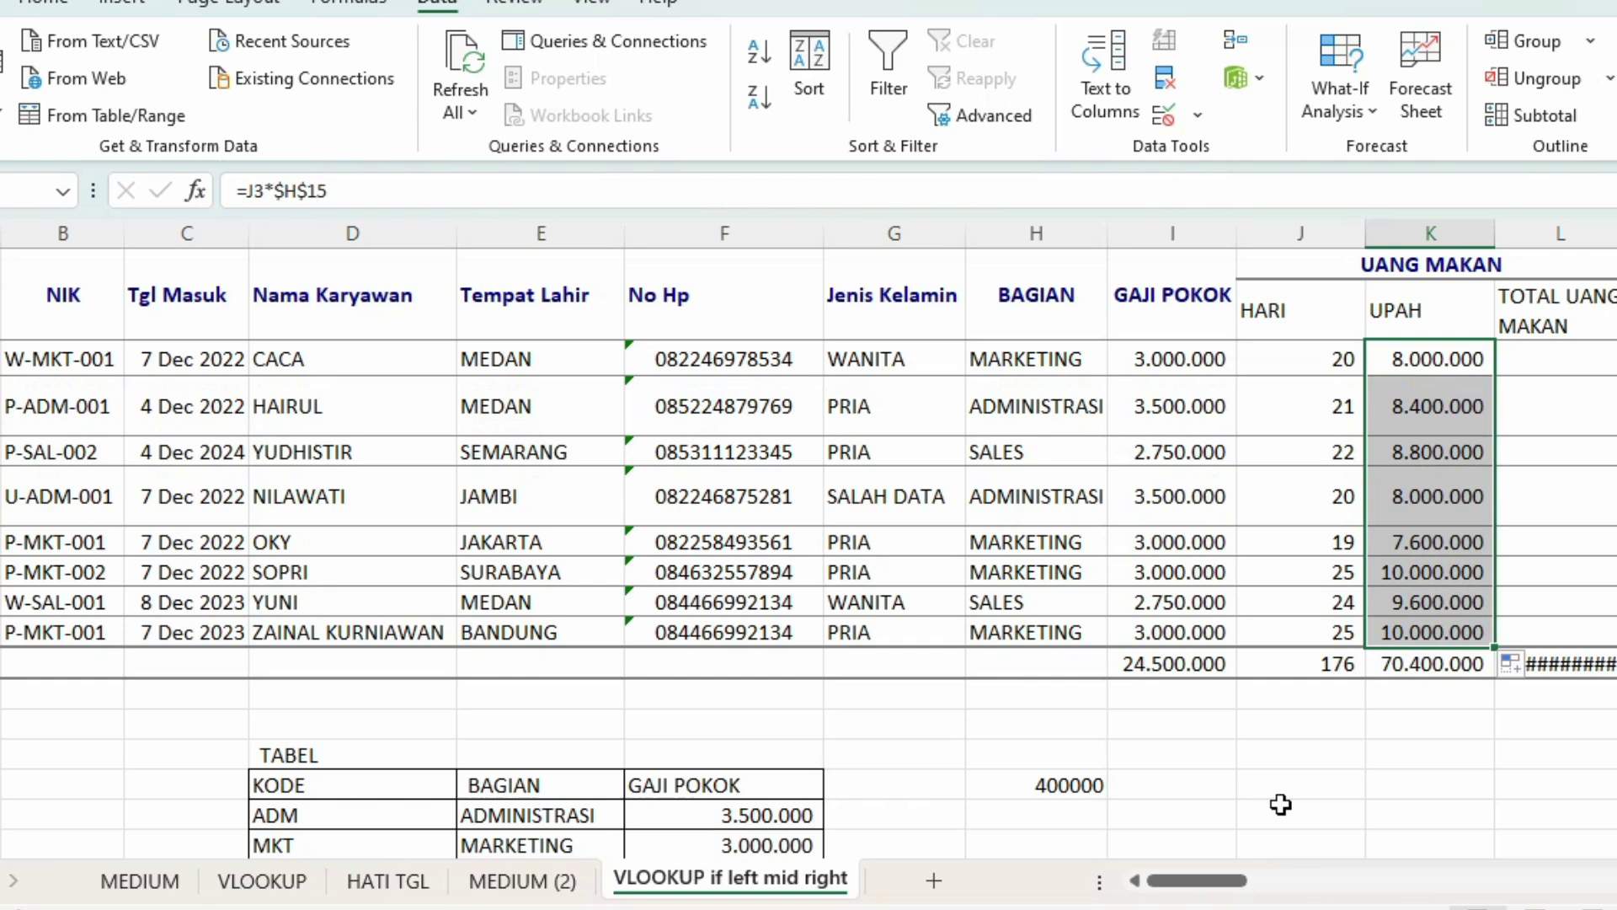
{"action": "left_click", "coordinate": [1074, 785]}
Step: Correct the rate in H15 from 400000 to 40000
{"action": "left_click", "coordinate": [333, 196]}
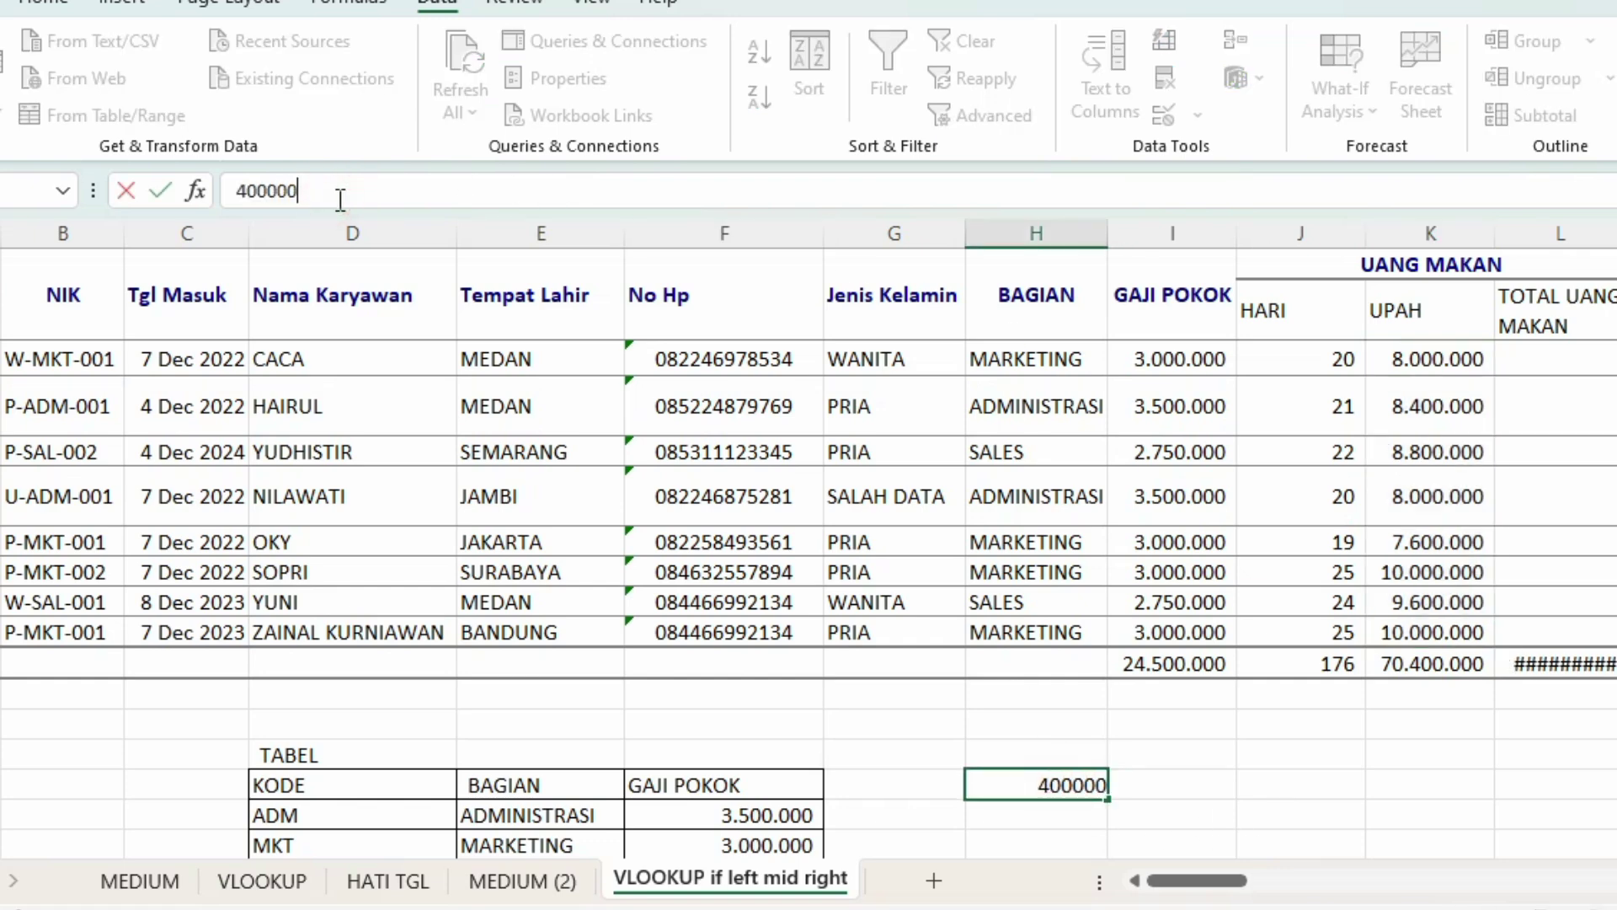
{"action": "key", "text": "BackSpace"}
{"action": "key", "text": "Return"}
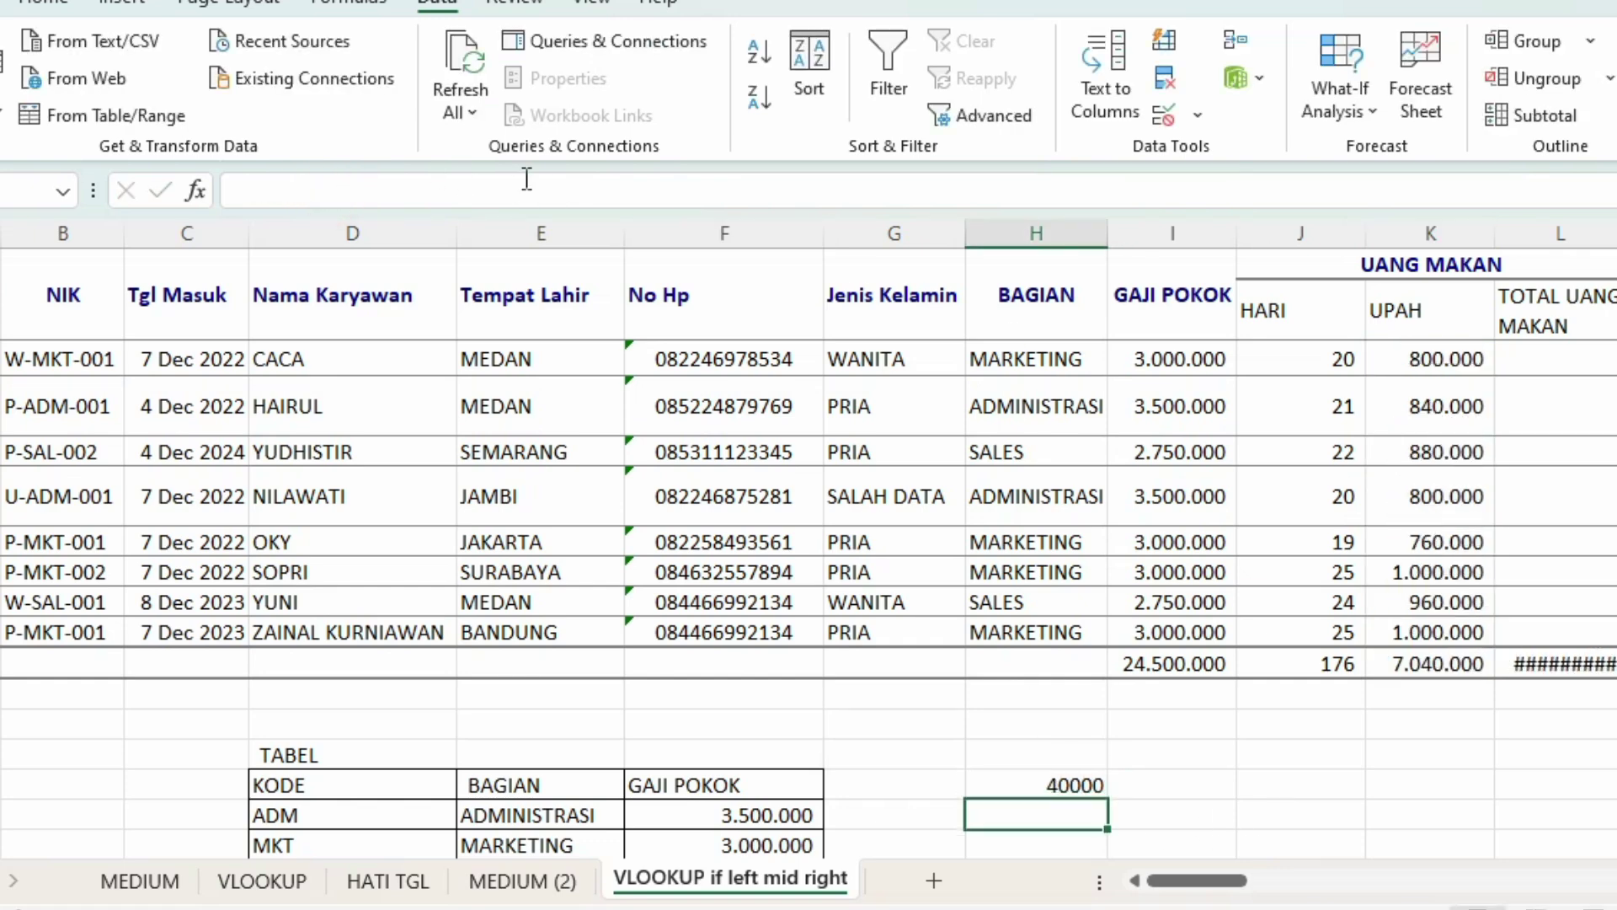
Step: Label H14 as UANG MAKAN and select the data rows from CACA to the totals row
{"action": "left_click", "coordinate": [1001, 756]}
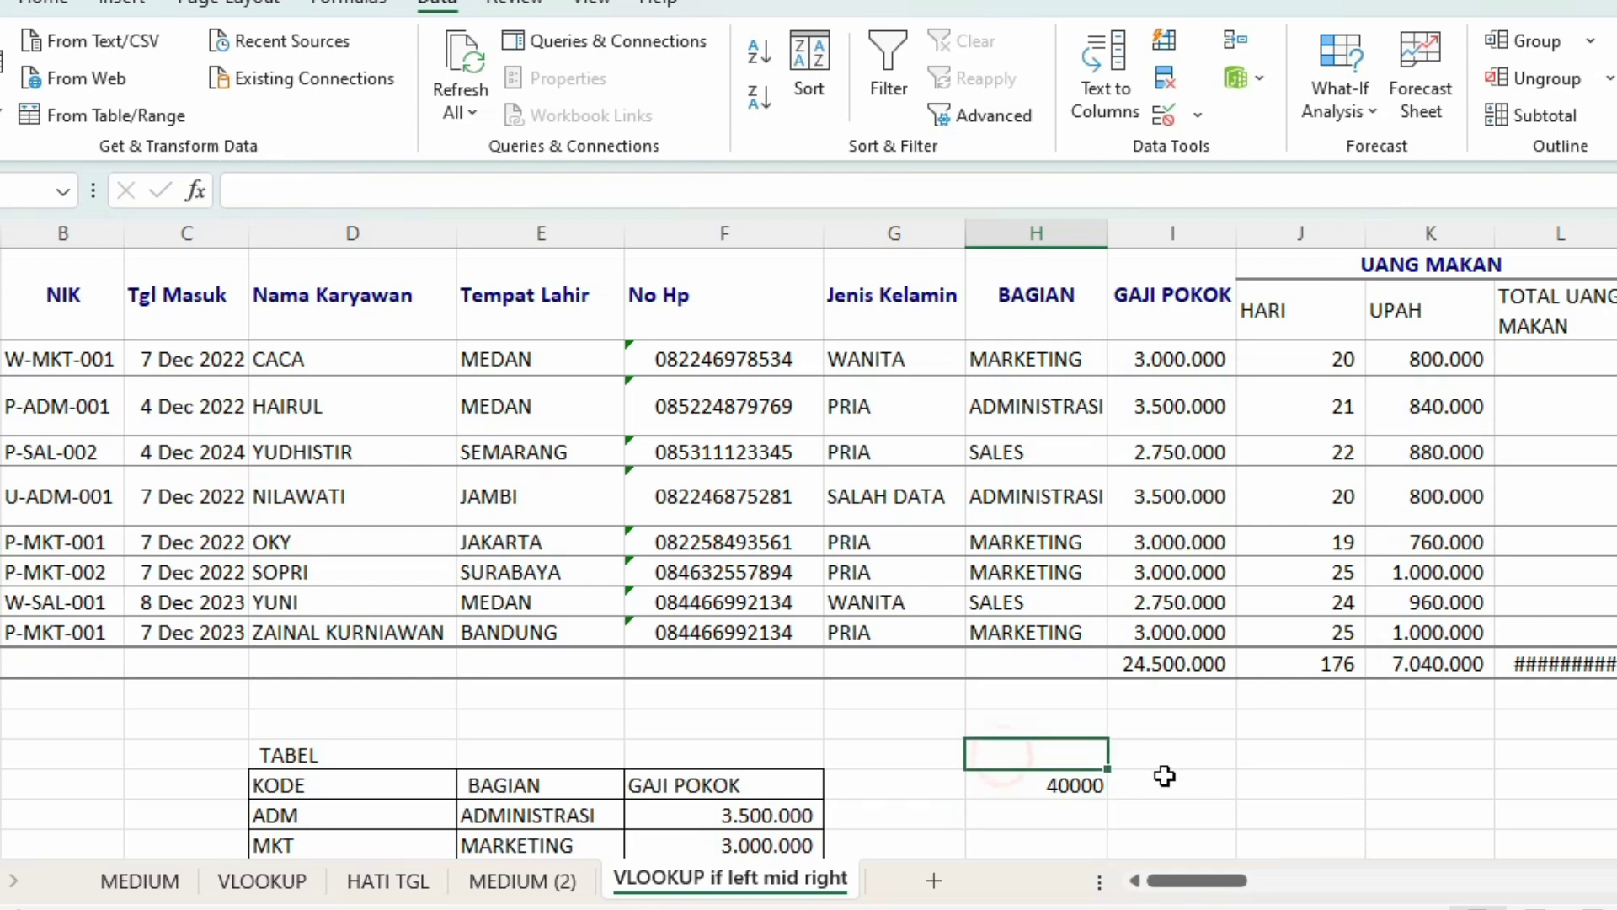
{"action": "type", "text": "UAN"}
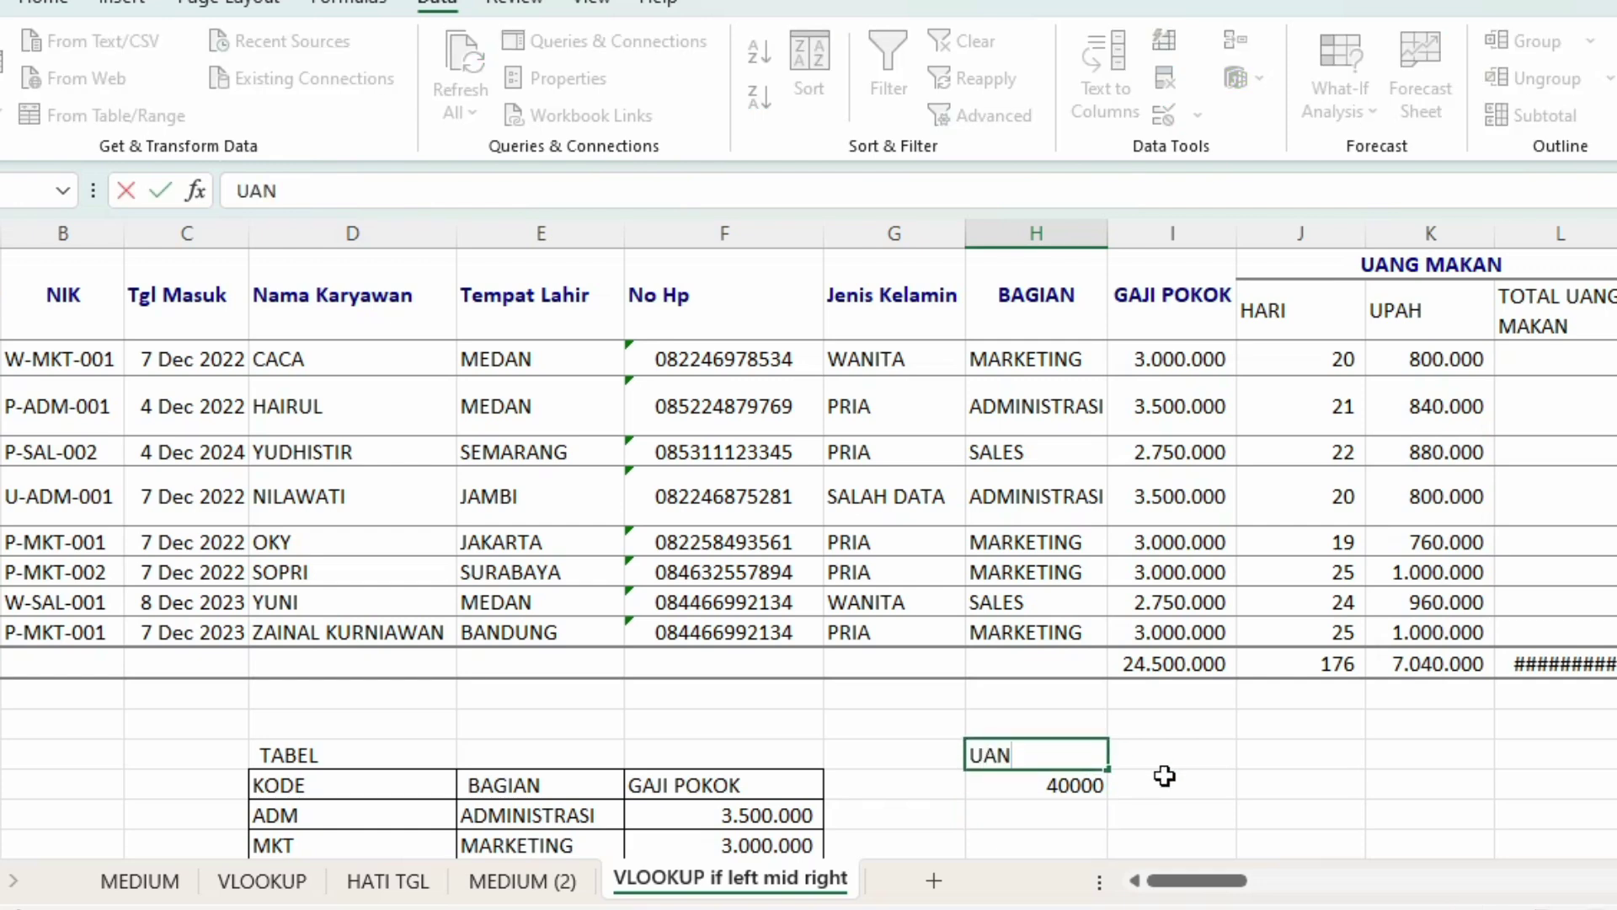
{"action": "type", "text": "G MAKAN"}
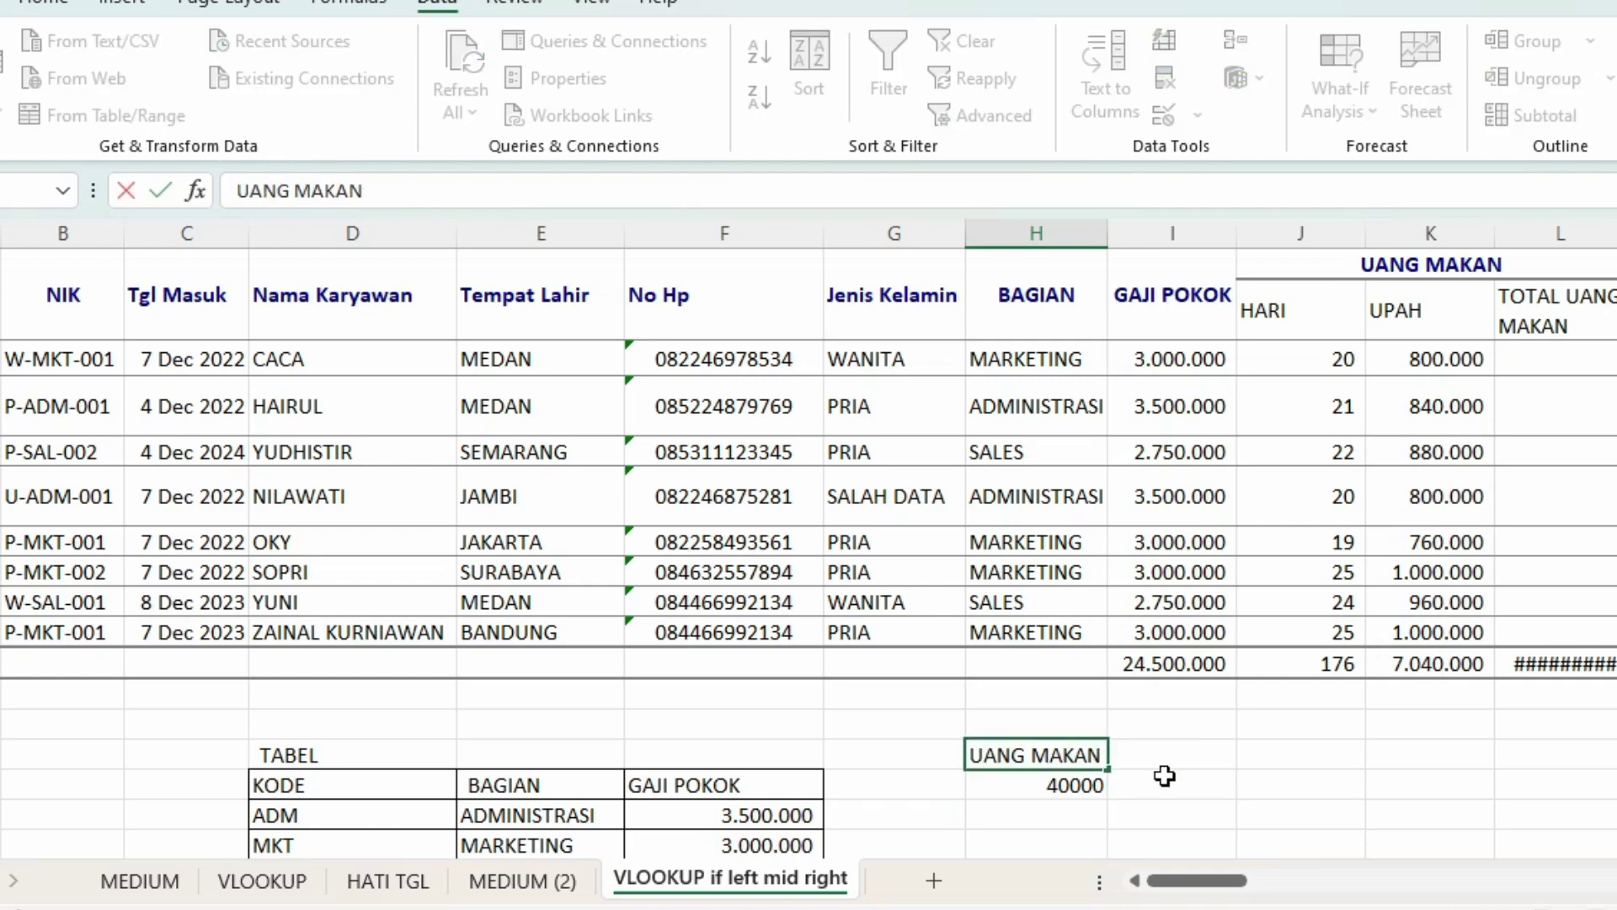
{"action": "key", "text": "Return"}
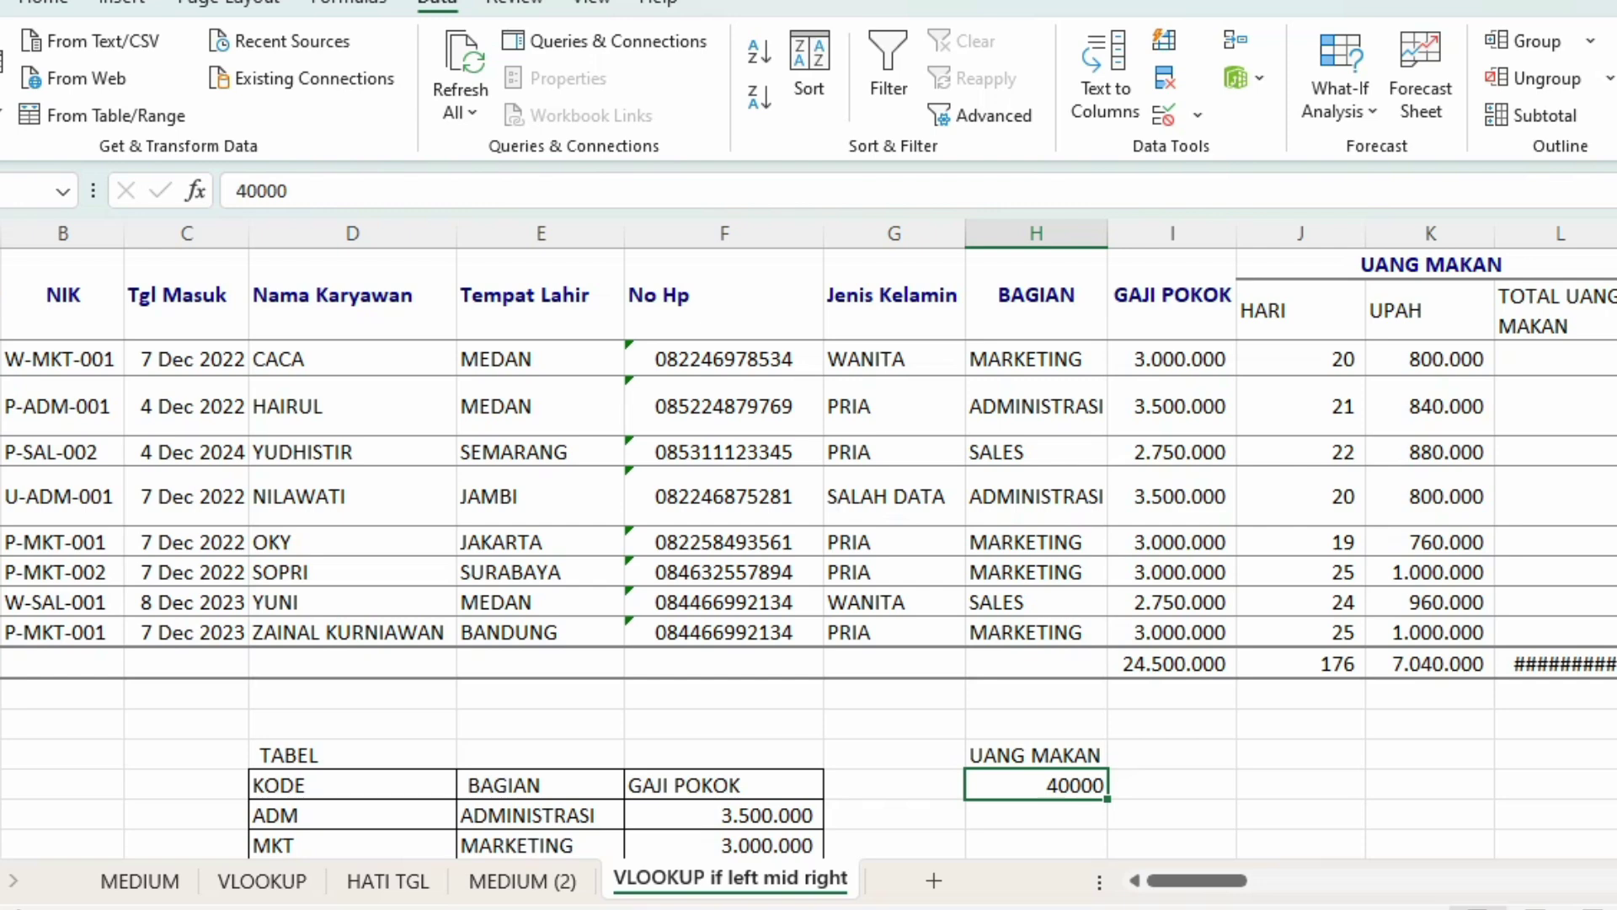
{"action": "left_click_drag", "start_coordinate": [3, 359], "coordinate": [3, 672]}
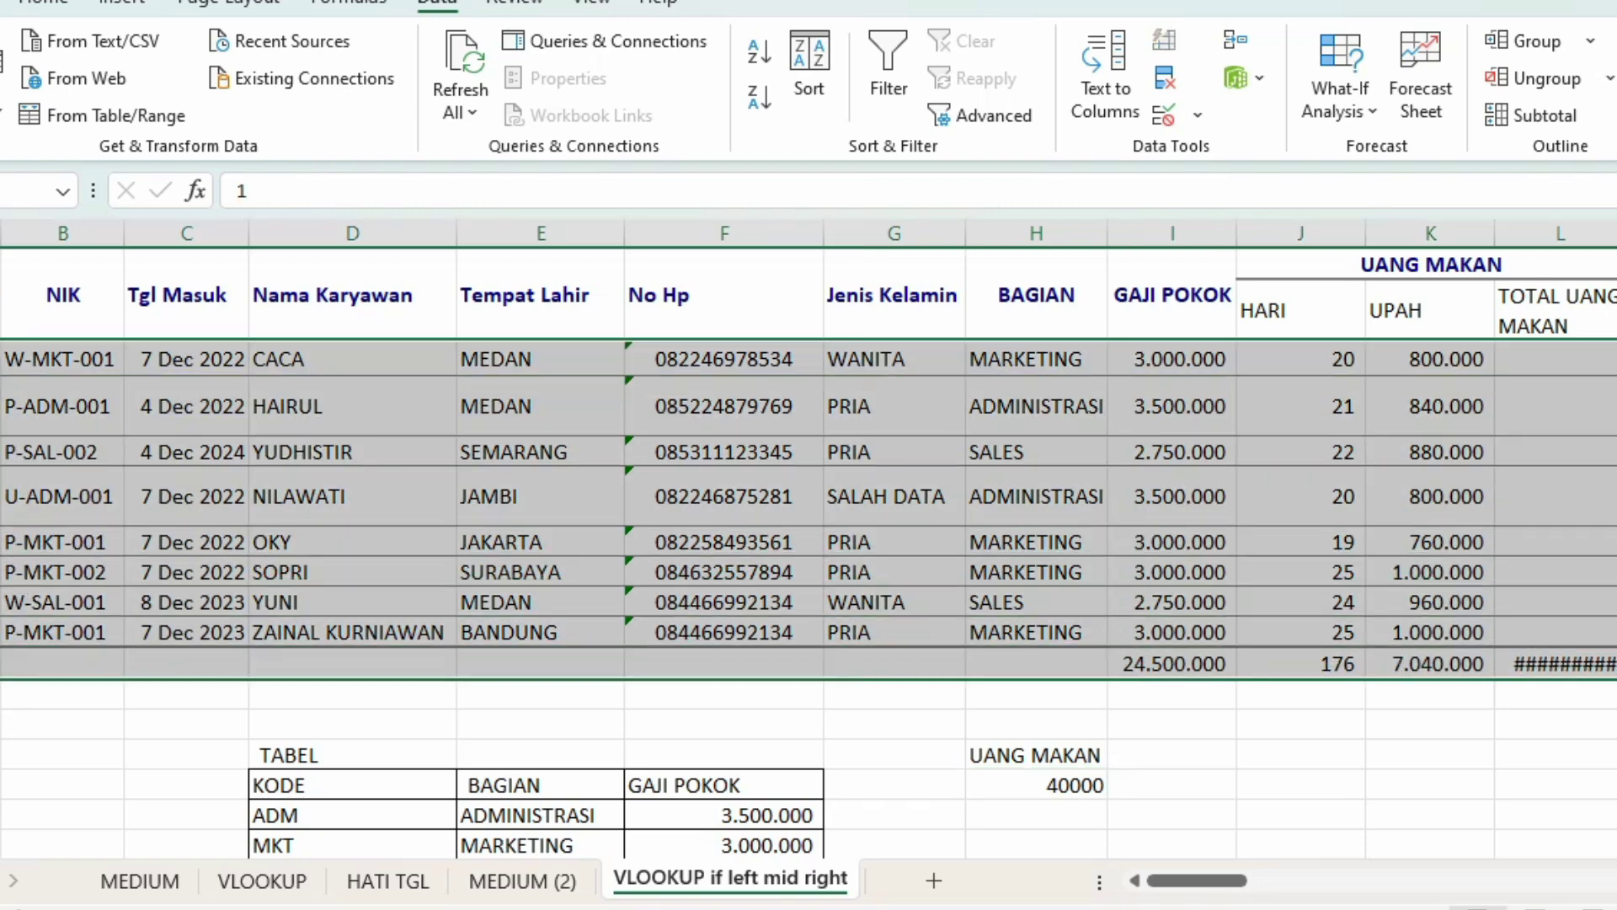
Step: Give the selected payroll rows one uniform height
{"action": "left_click_drag", "start_coordinate": [2, 375], "coordinate": [2, 369]}
{"action": "left_click", "coordinate": [3, 370]}
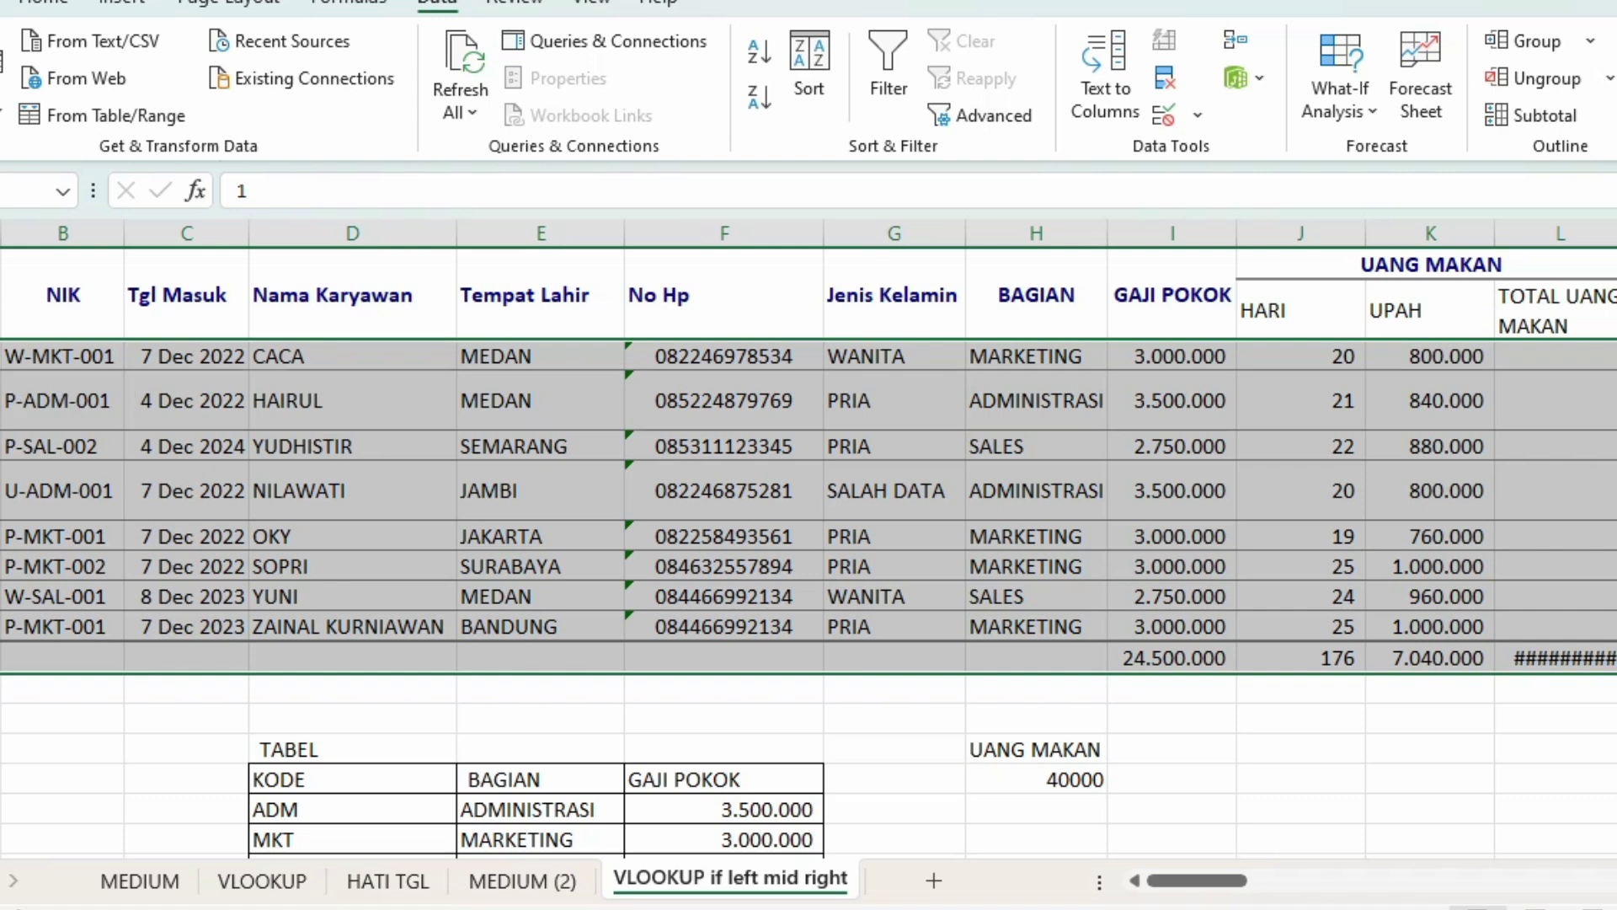
{"action": "left_click", "coordinate": [2, 370]}
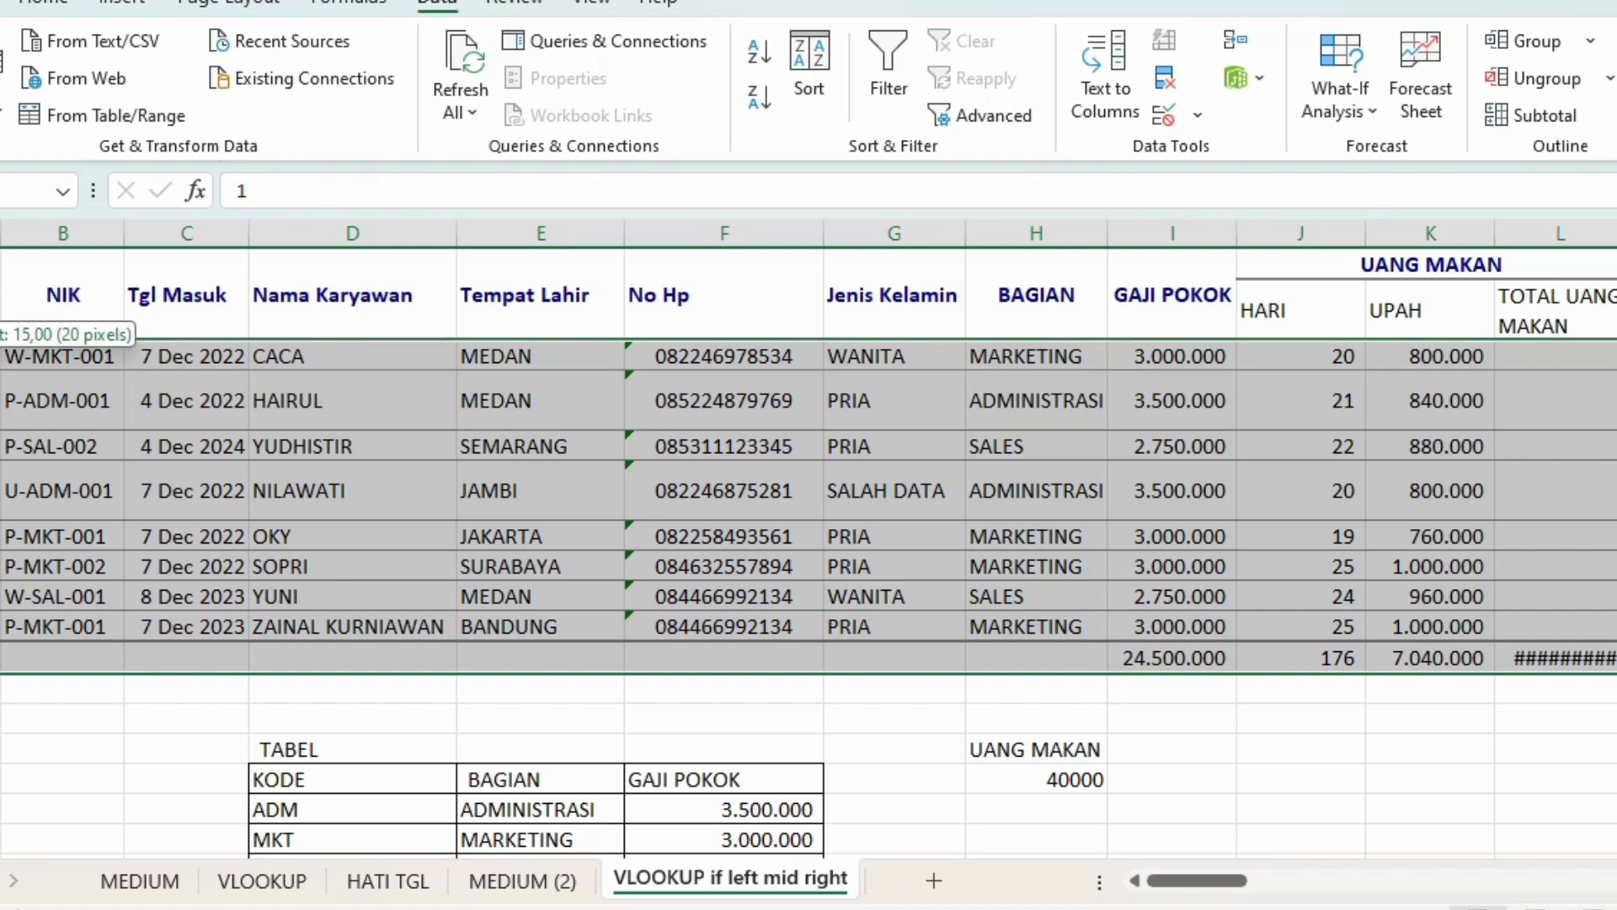
{"action": "left_click", "coordinate": [1220, 587]}
{"action": "left_click", "coordinate": [1180, 392]}
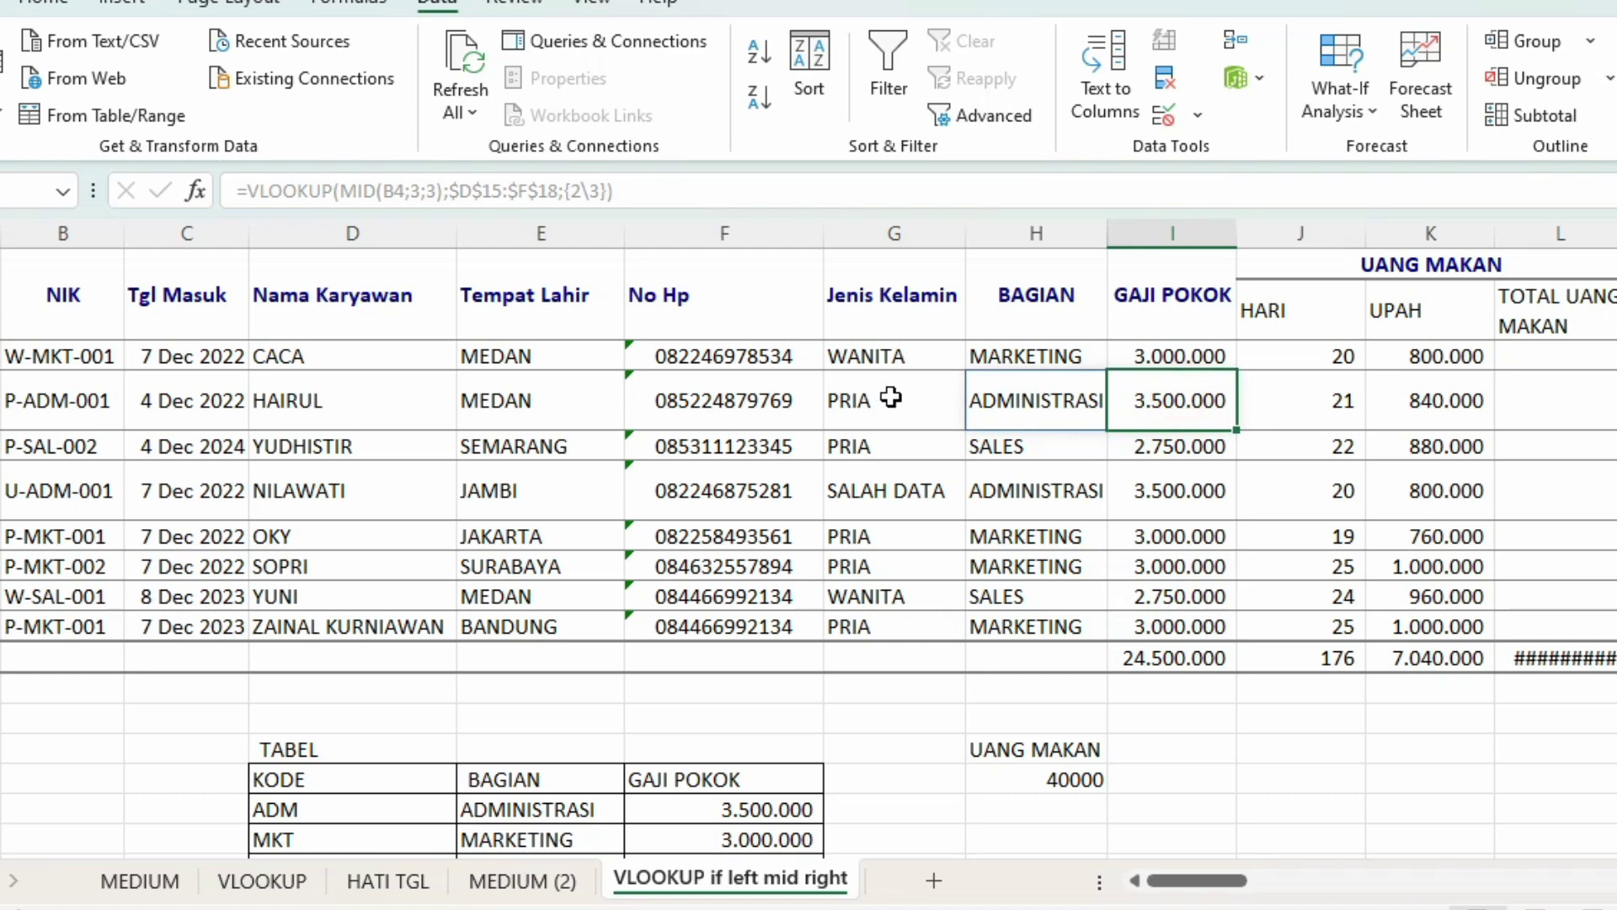
Step: Widen column H (BAGIAN) to width 13
{"action": "left_click", "coordinate": [1064, 235]}
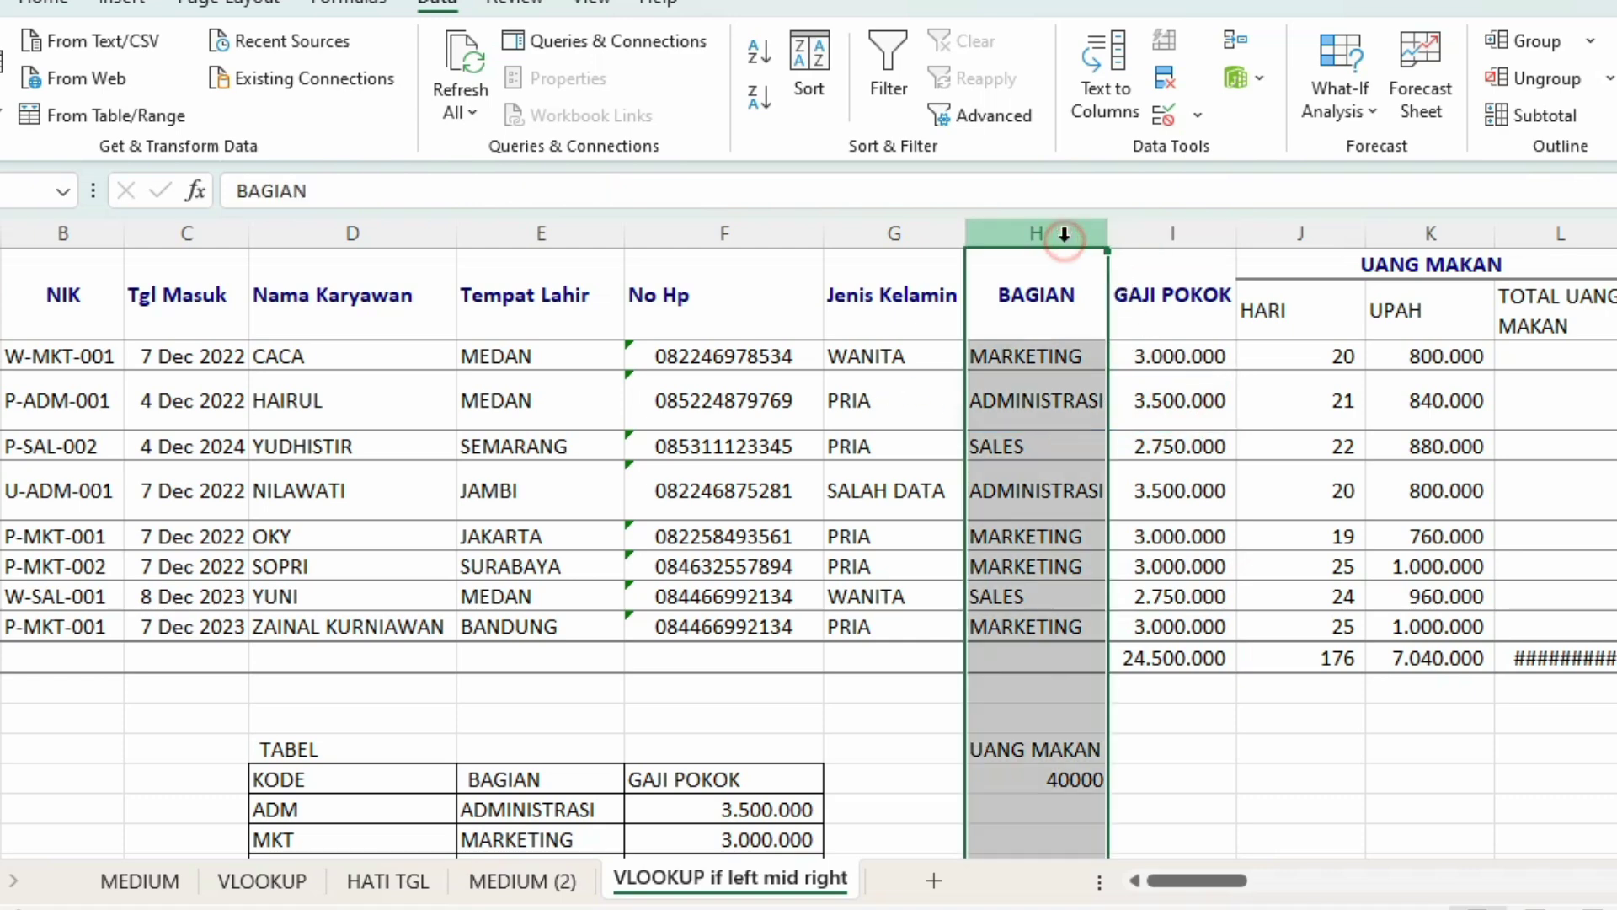
{"action": "left_click_drag", "start_coordinate": [1104, 236], "coordinate": [1104, 237]}
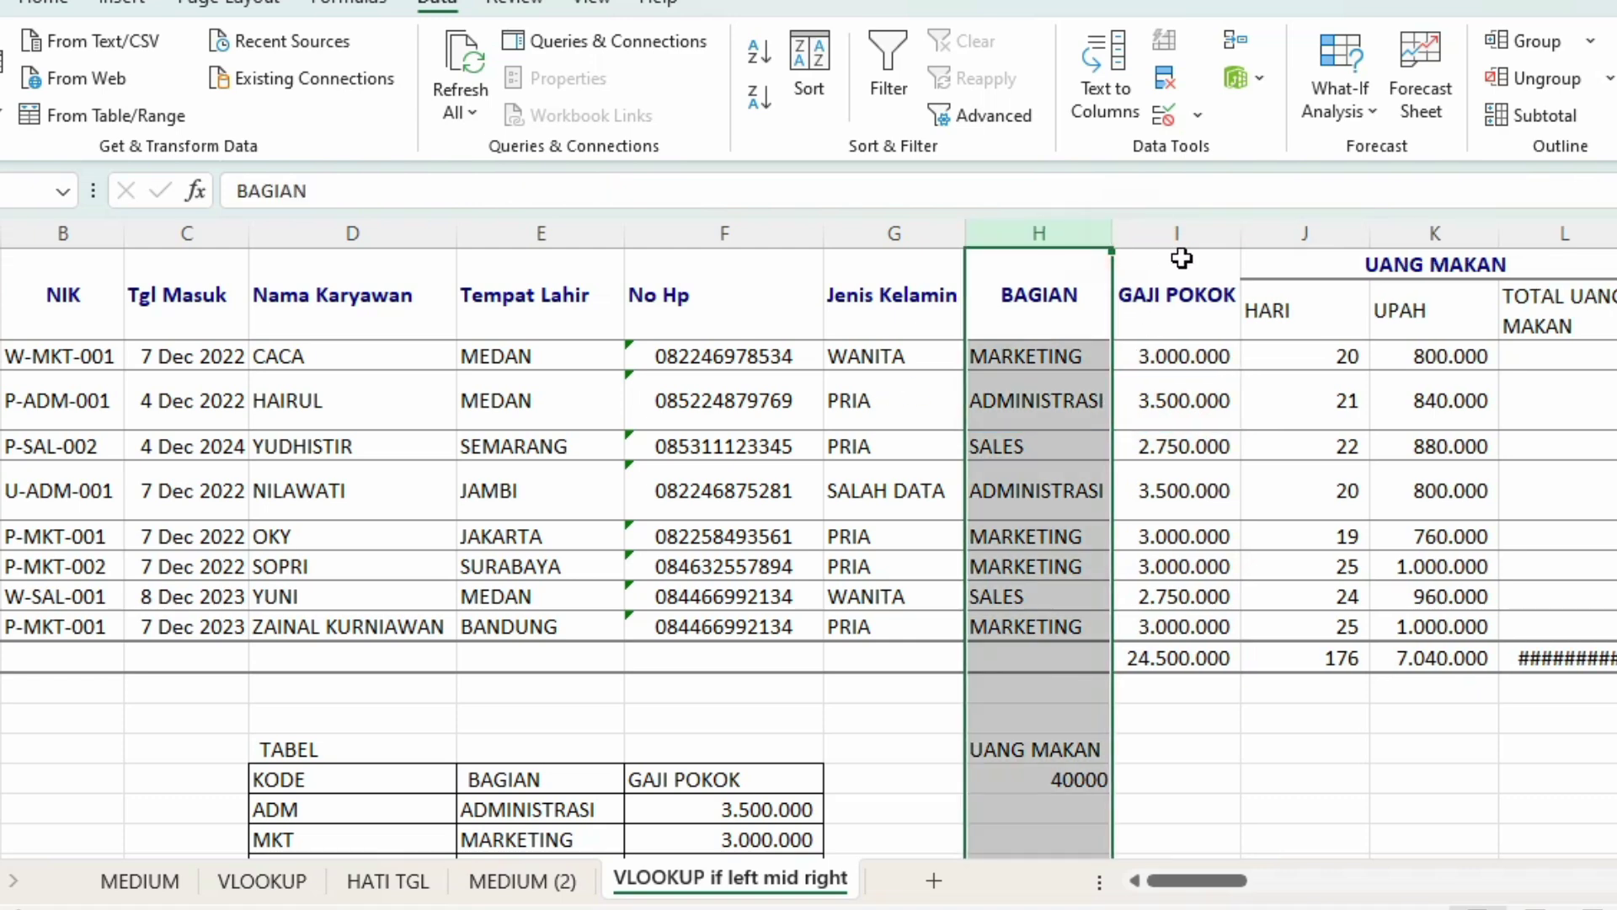
{"action": "left_click", "coordinate": [421, 542]}
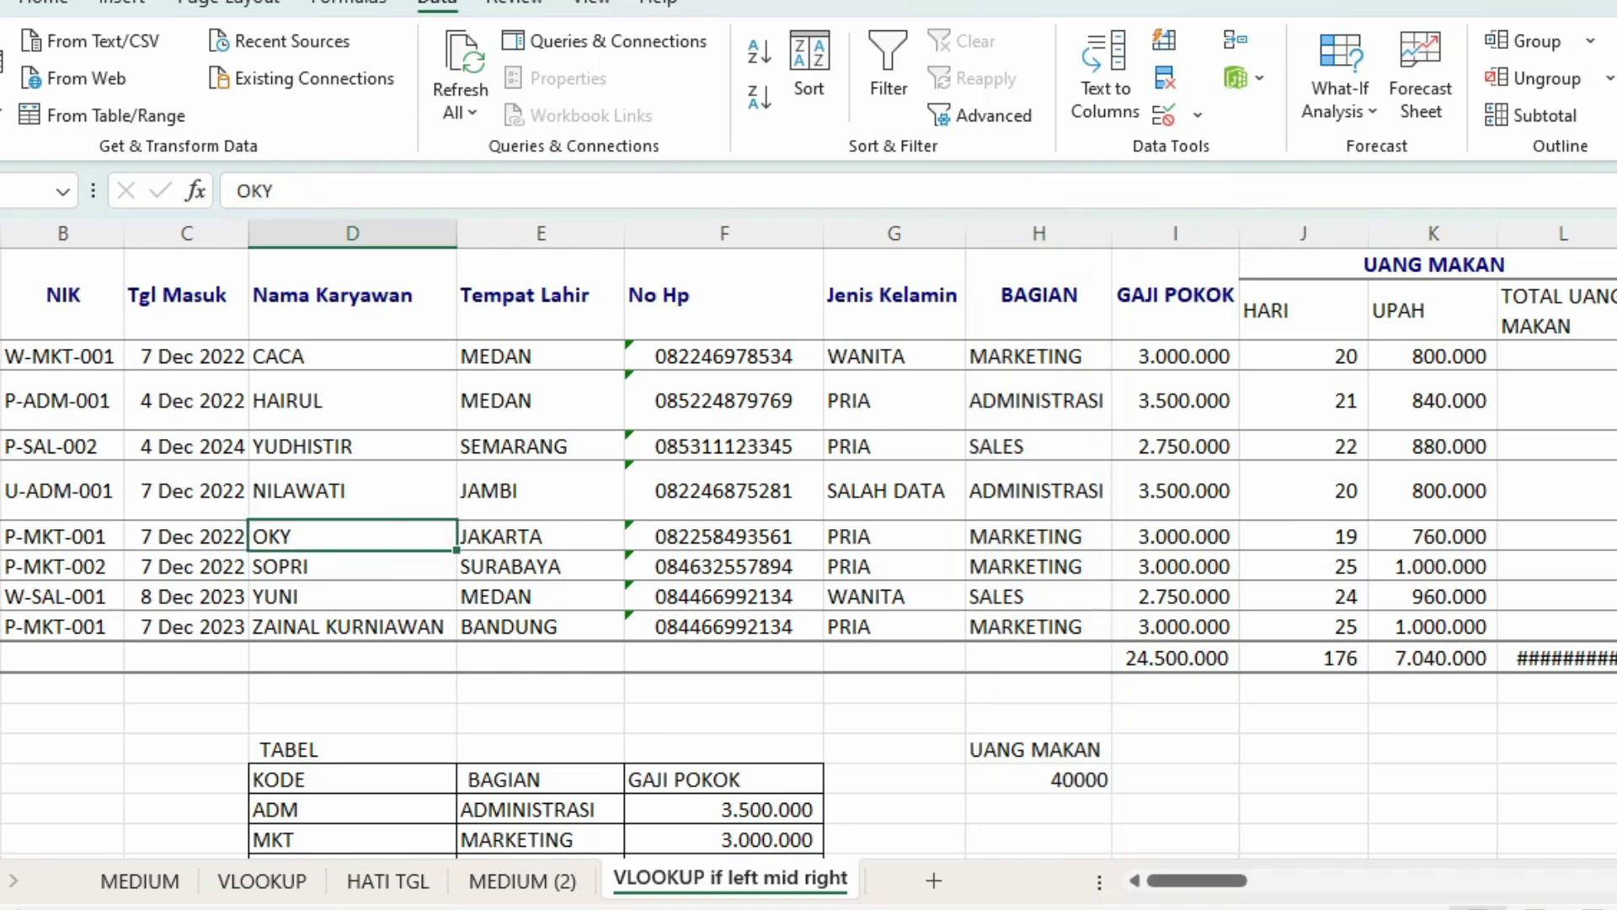
Step: Autofit the NILAWATI row back to normal height after selecting rows HAIRUL through YUNI
{"action": "left_click", "coordinate": [2, 401]}
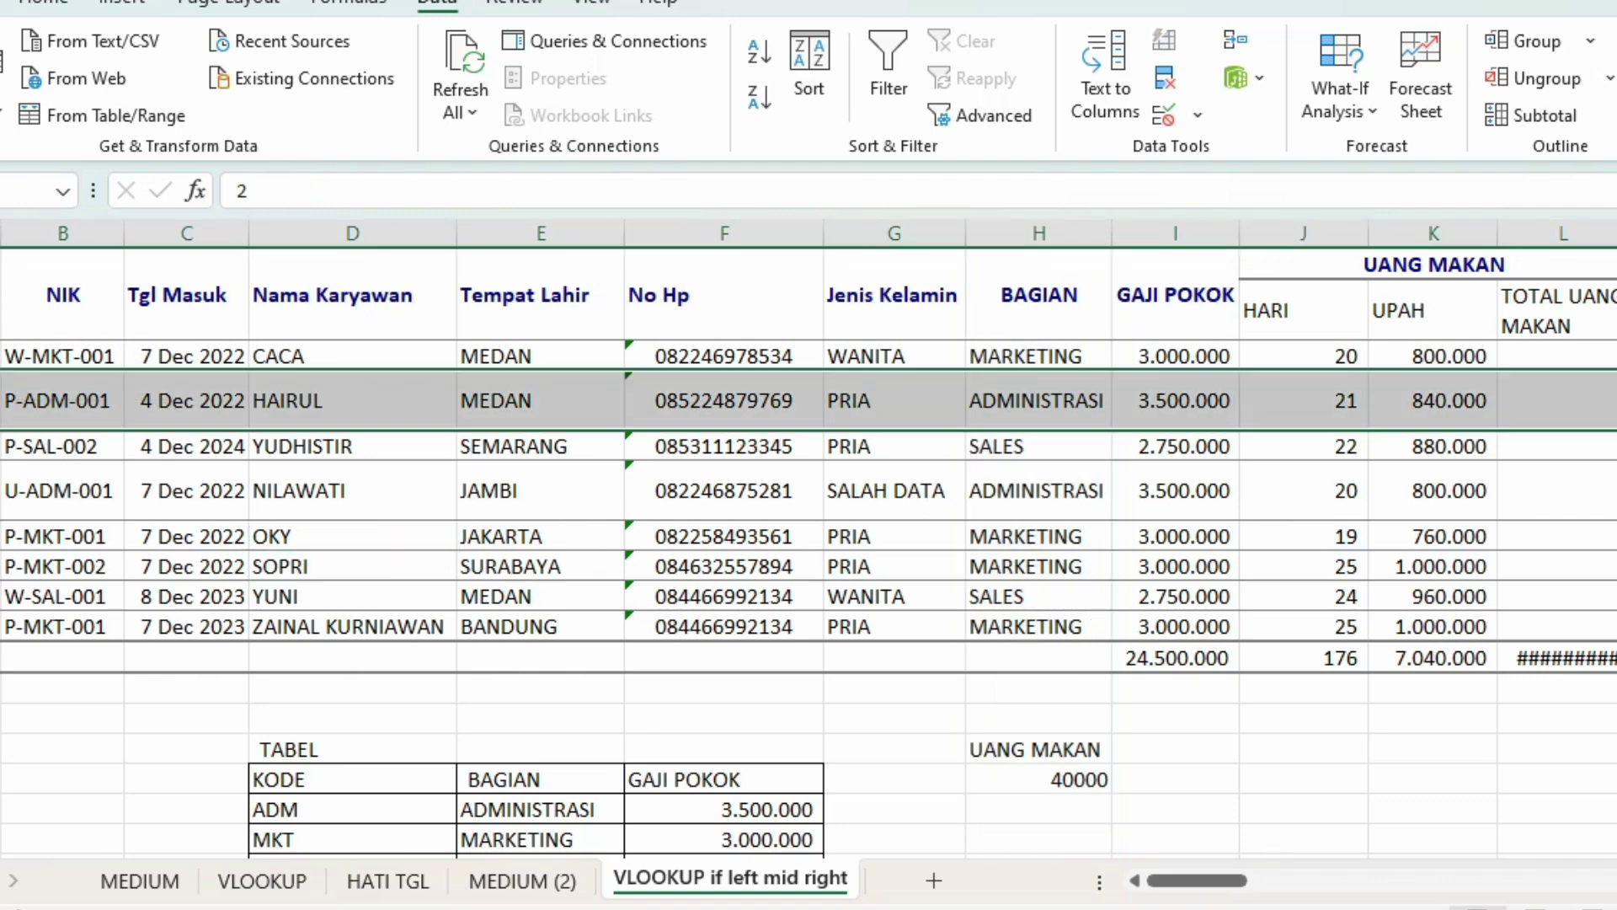
{"action": "left_click", "coordinate": [2, 596], "text": "shift"}
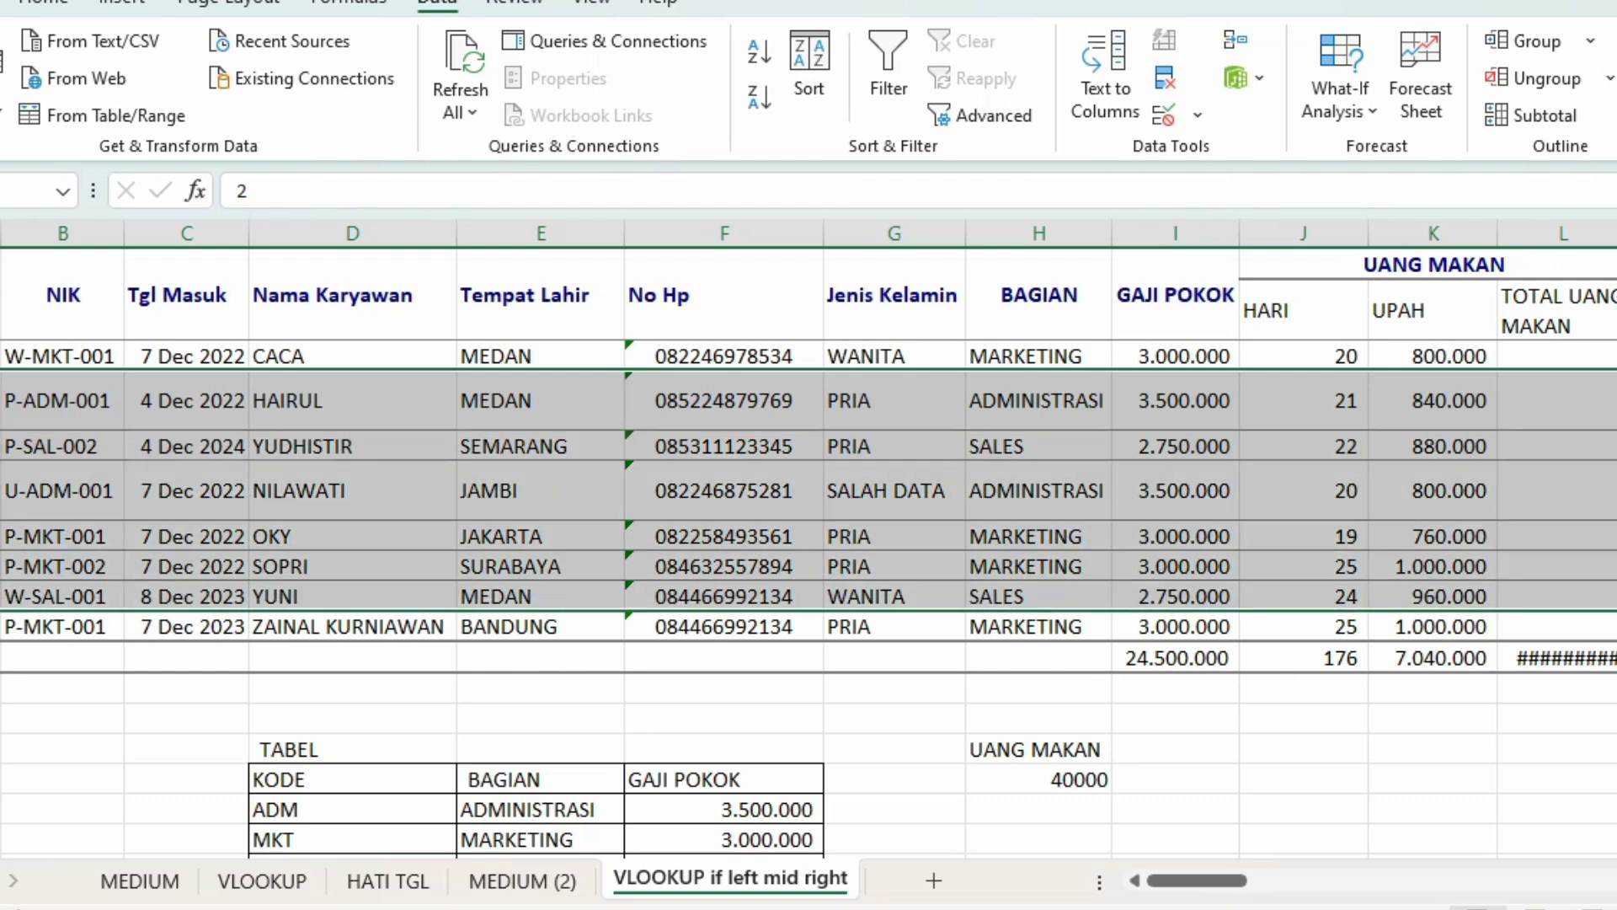
{"action": "left_click", "coordinate": [920, 589]}
{"action": "left_click", "coordinate": [919, 233]}
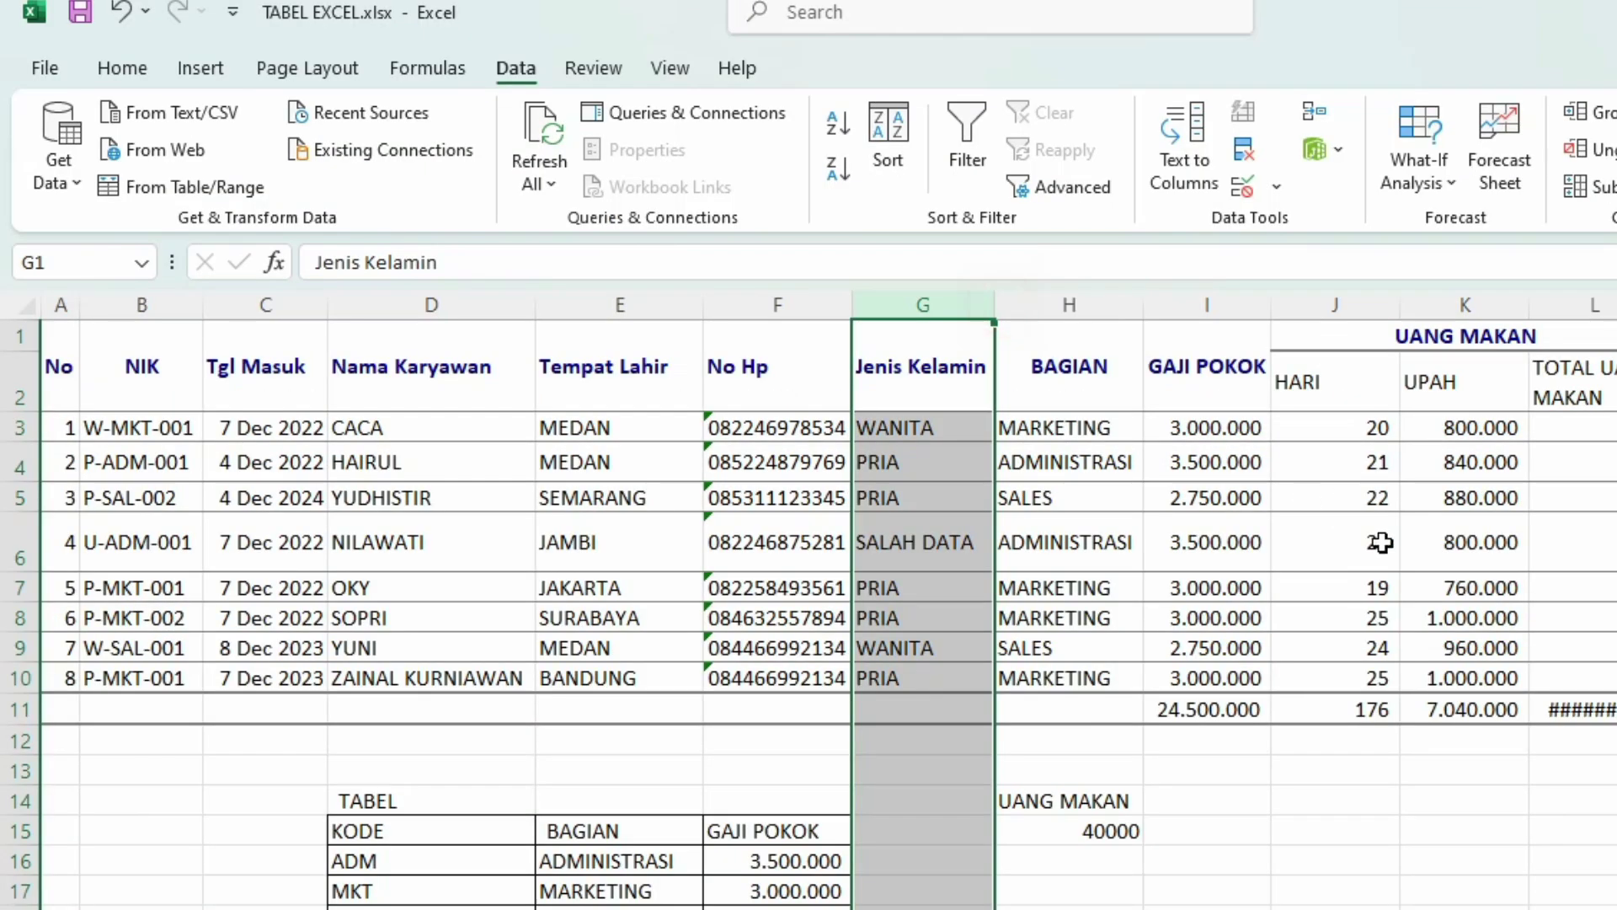
{"action": "left_click", "coordinate": [1567, 566]}
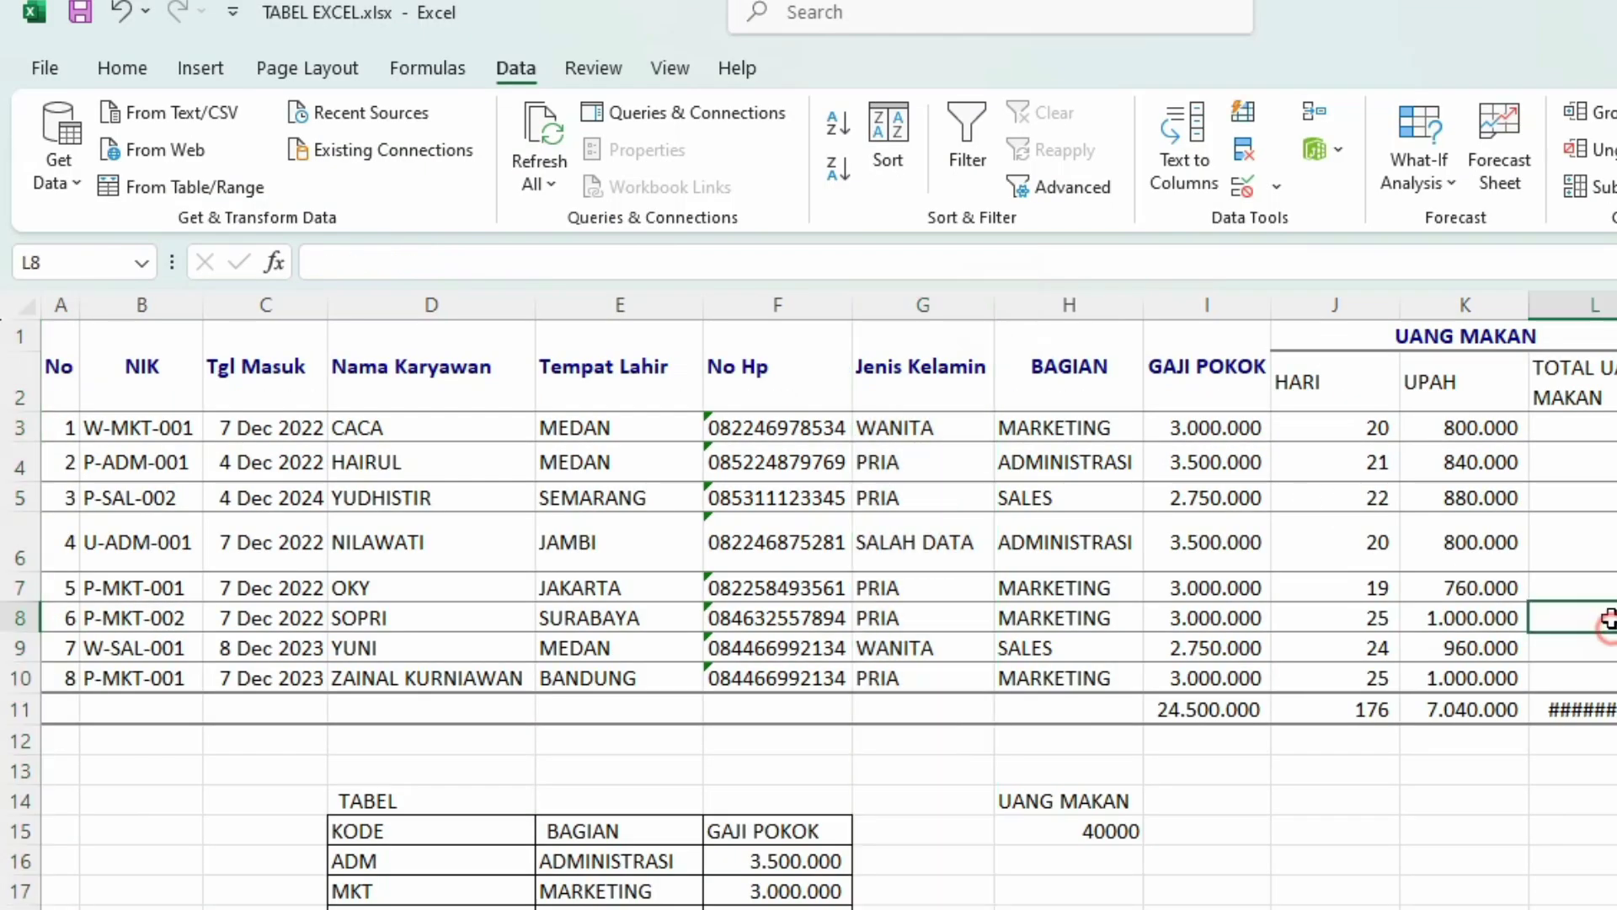
{"action": "double_click", "coordinate": [20, 571]}
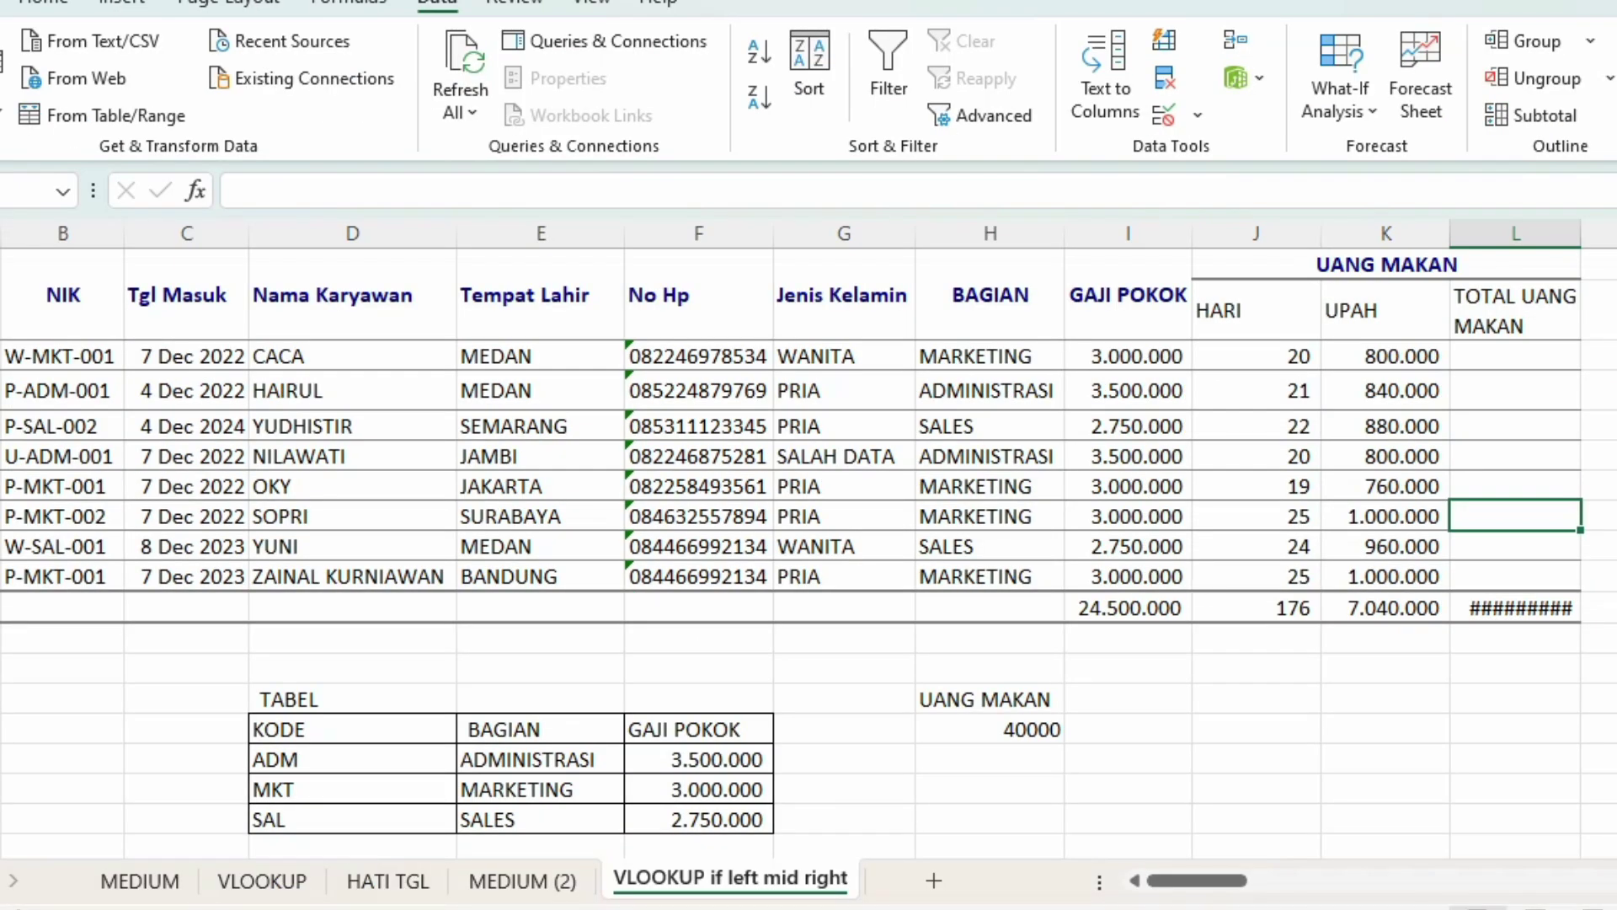
{"action": "left_click", "coordinate": [1506, 356]}
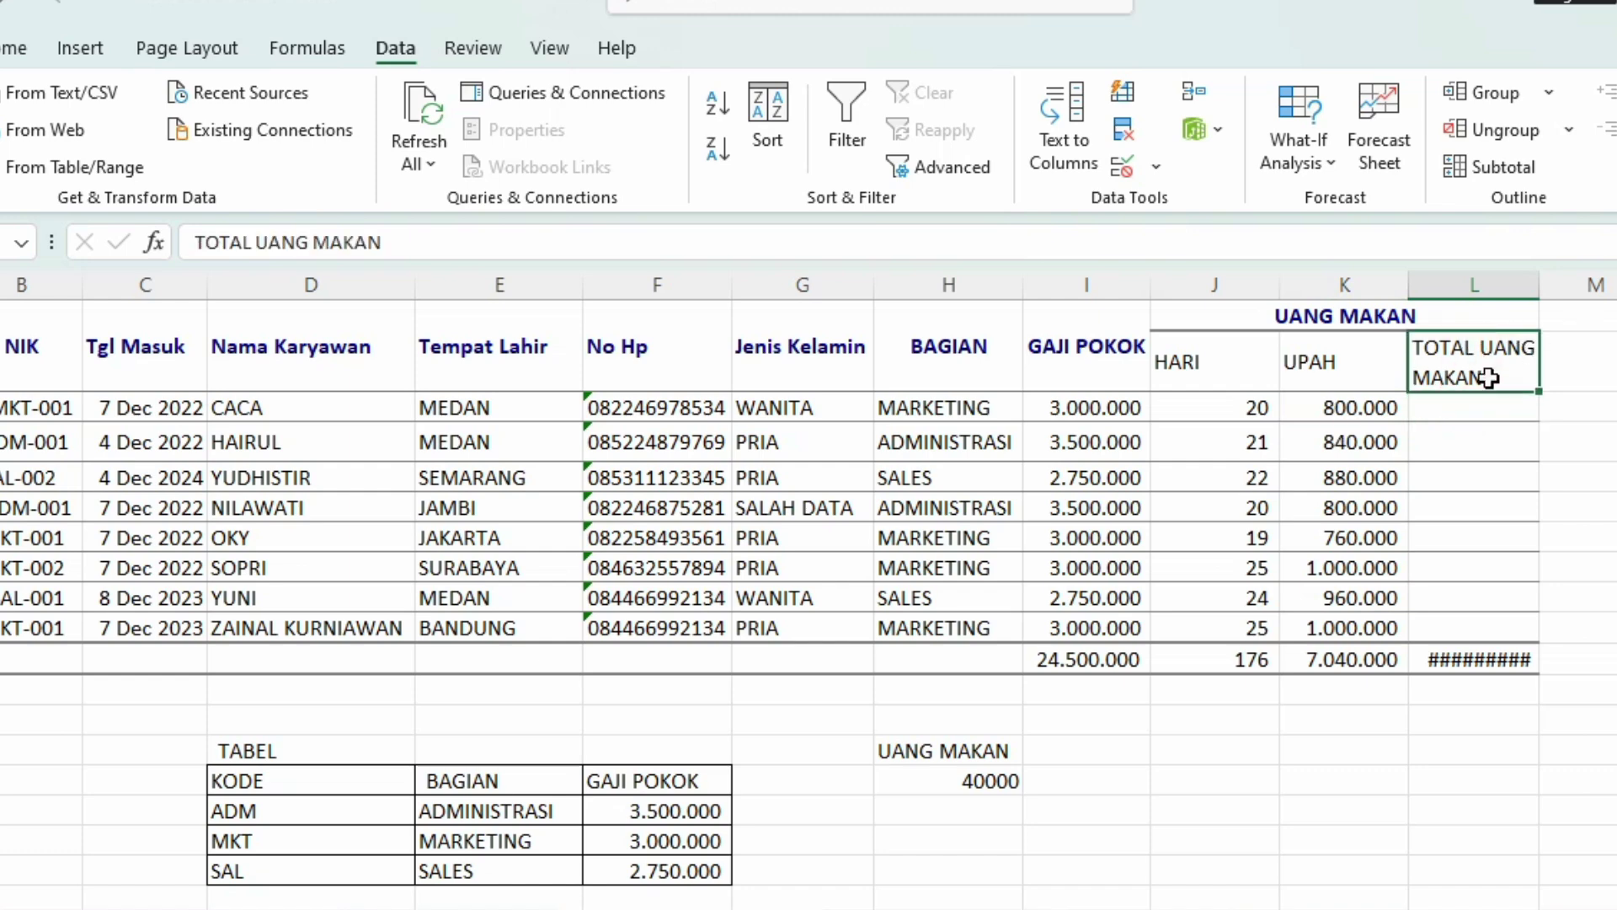
Step: Retype the column L header as TOTAL GAJI, correcting the typos along the way
{"action": "type", "text": "OT"}
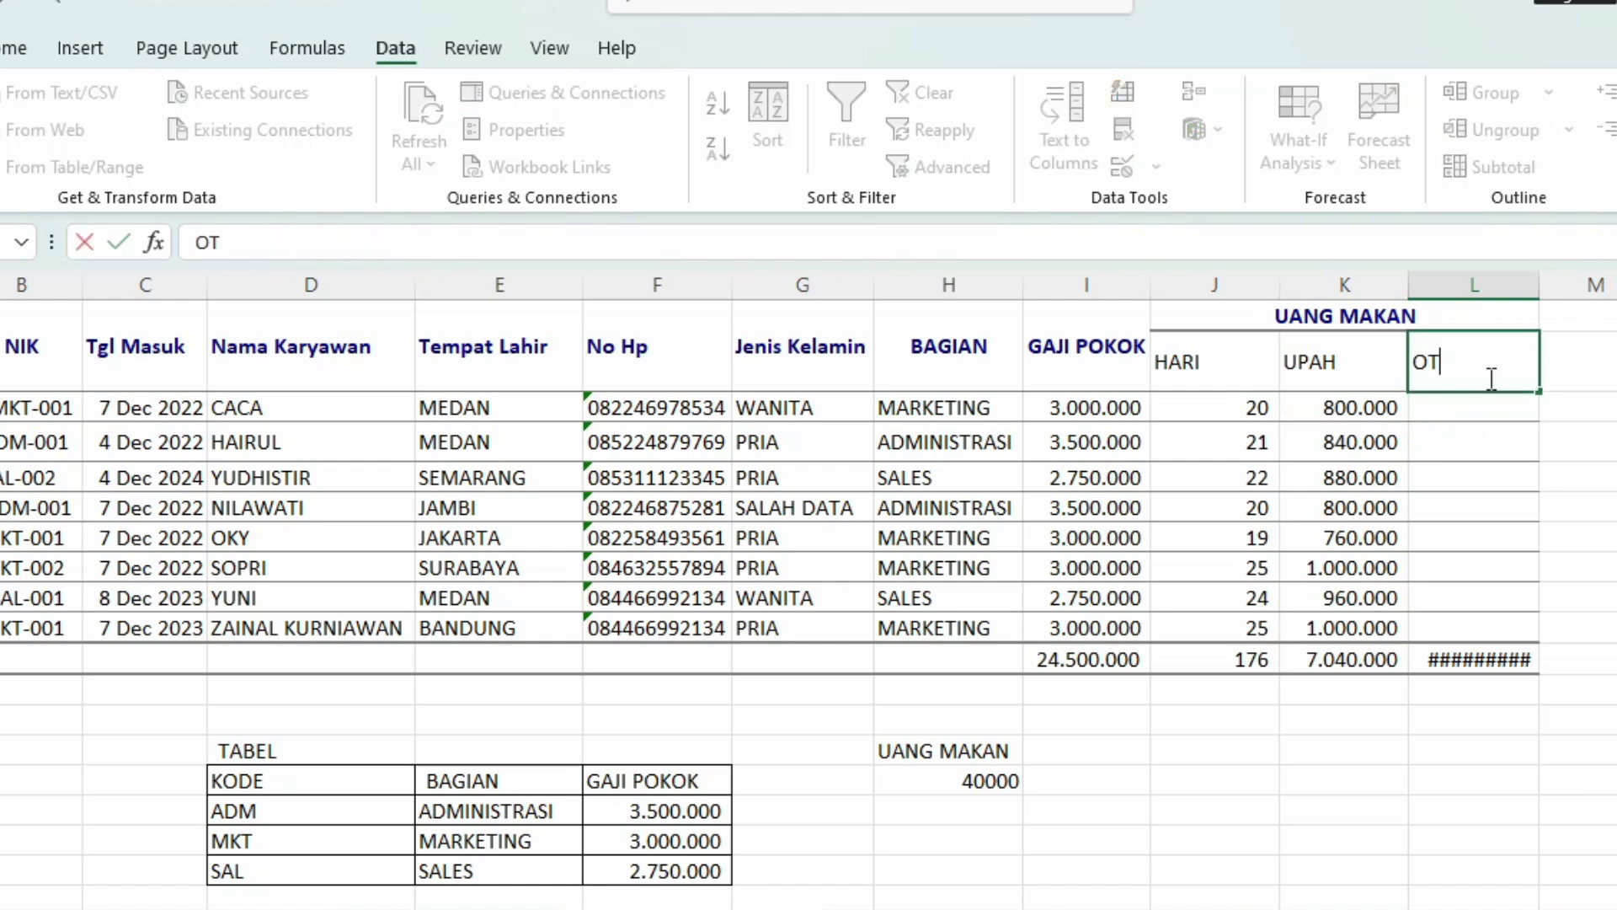
{"action": "key", "text": "BackSpace"}
{"action": "key", "text": "BackSpace"}
{"action": "type", "text": "GAJI TE"}
{"action": "key", "text": "BackSpace"}
{"action": "key", "text": "BackSpace"}
{"action": "type", "text": "D"}
{"action": "key", "text": "BackSpace"}
{"action": "key", "text": "BackSpace"}
{"action": "key", "text": "BackSpace"}
{"action": "key", "text": "BackSpace"}
{"action": "key", "text": "BackSpace"}
{"action": "key", "text": "BackSpace"}
{"action": "type", "text": "TOTAL GALO"}
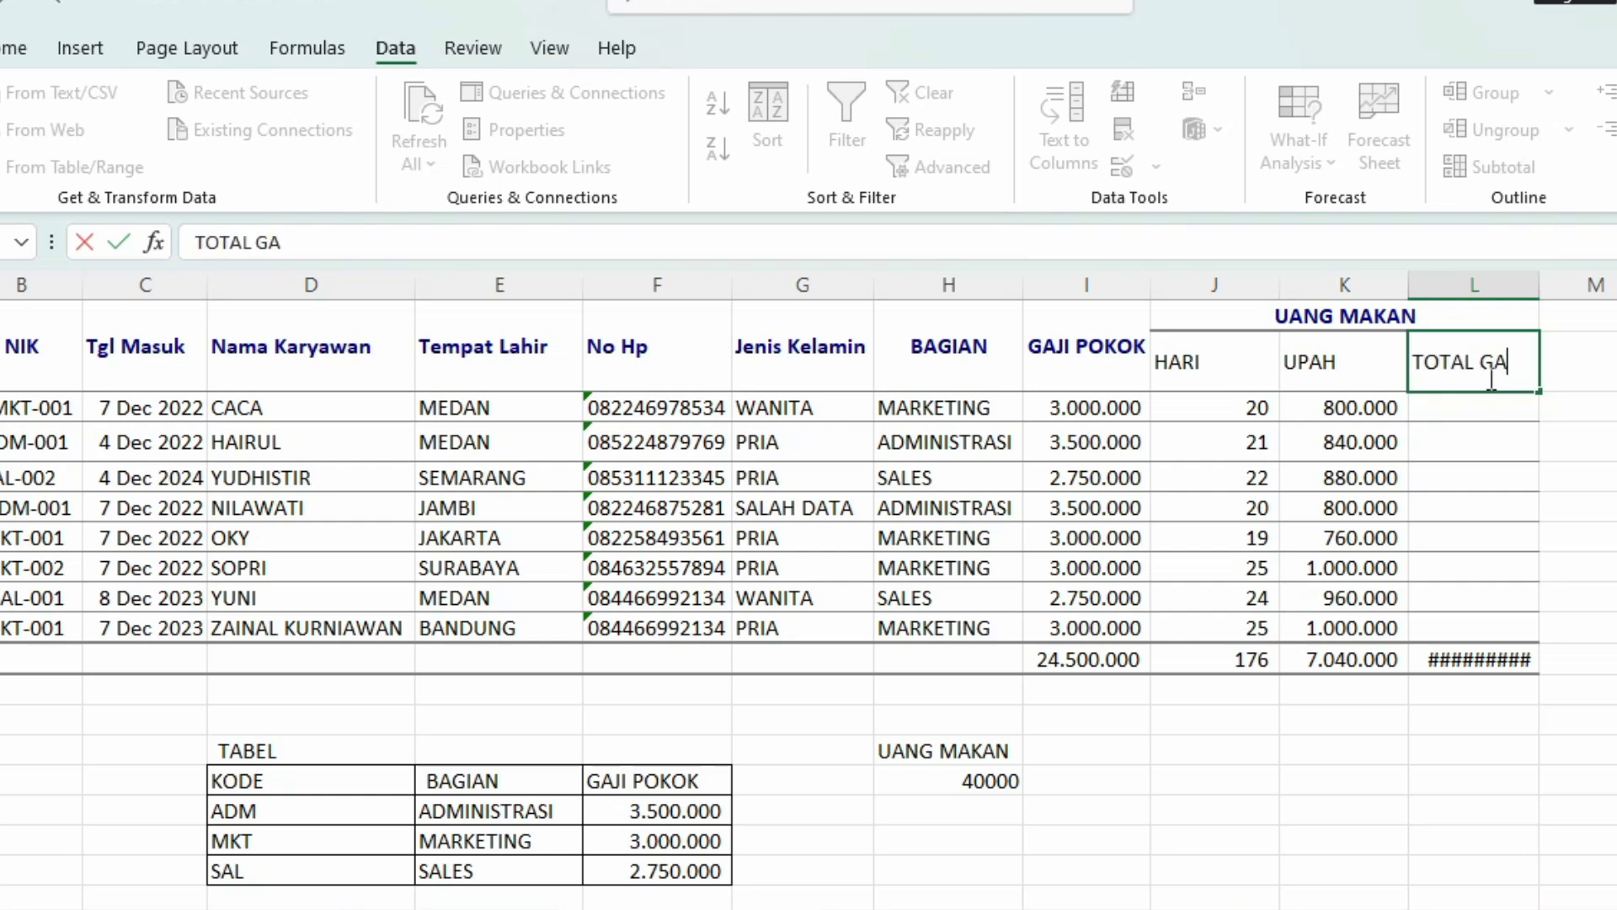
{"action": "key", "text": "BackSpace"}
{"action": "key", "text": "BackSpace"}
{"action": "type", "text": "JI"}
{"action": "key", "text": "Return"}
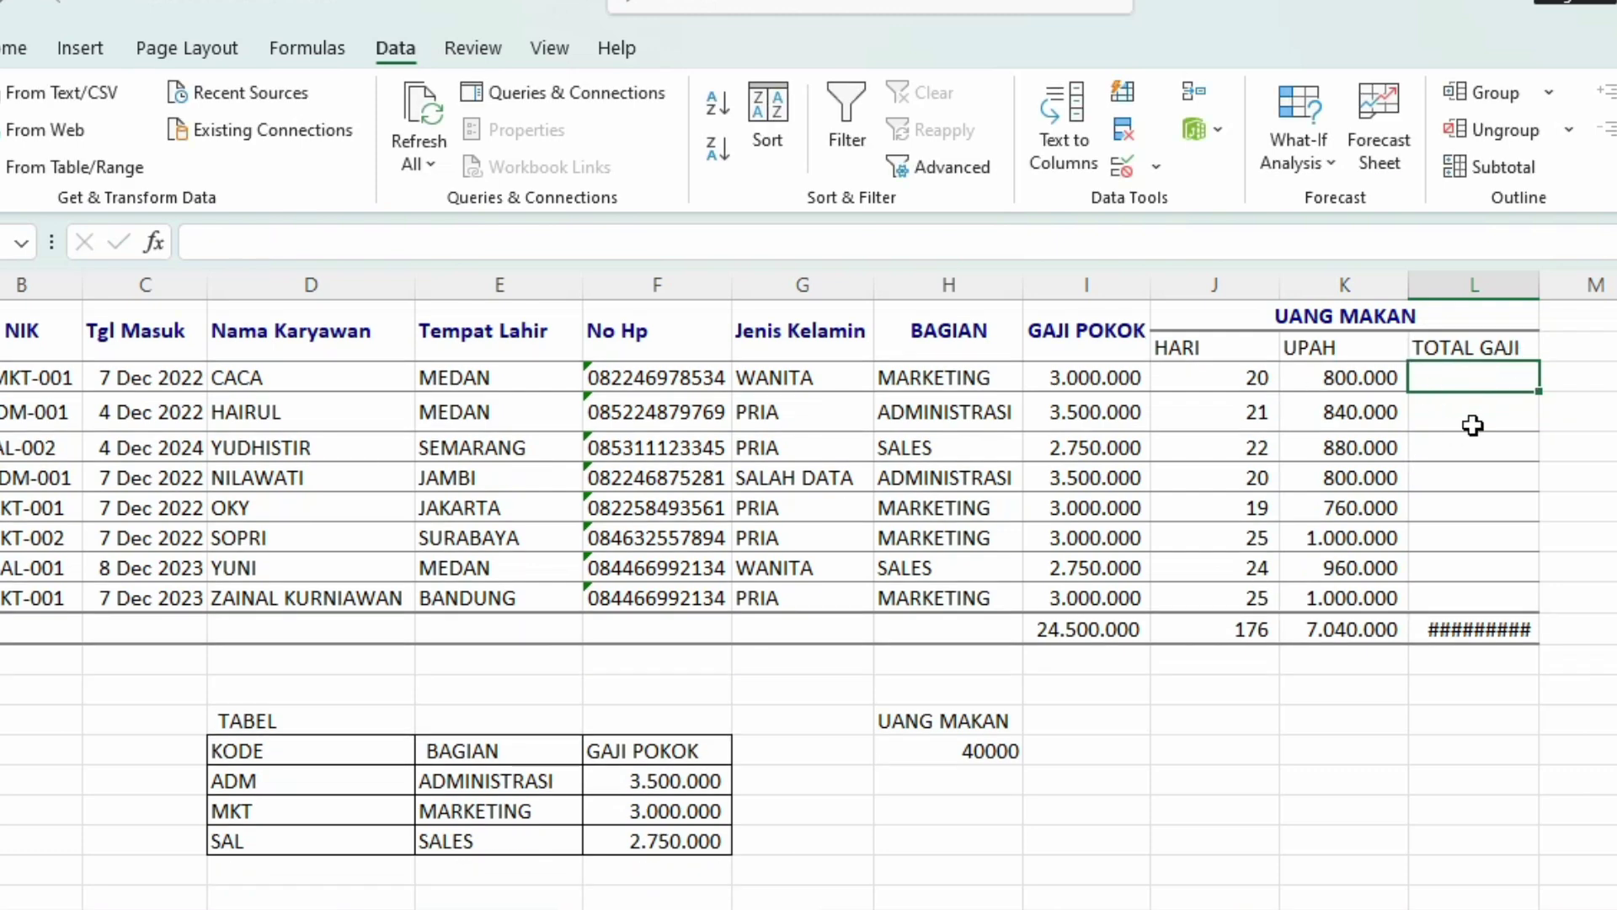
Step: Enter =+I3+K3 in L3 to add the first employee's GAJI POKOK and UPAH
{"action": "type", "text": "+"}
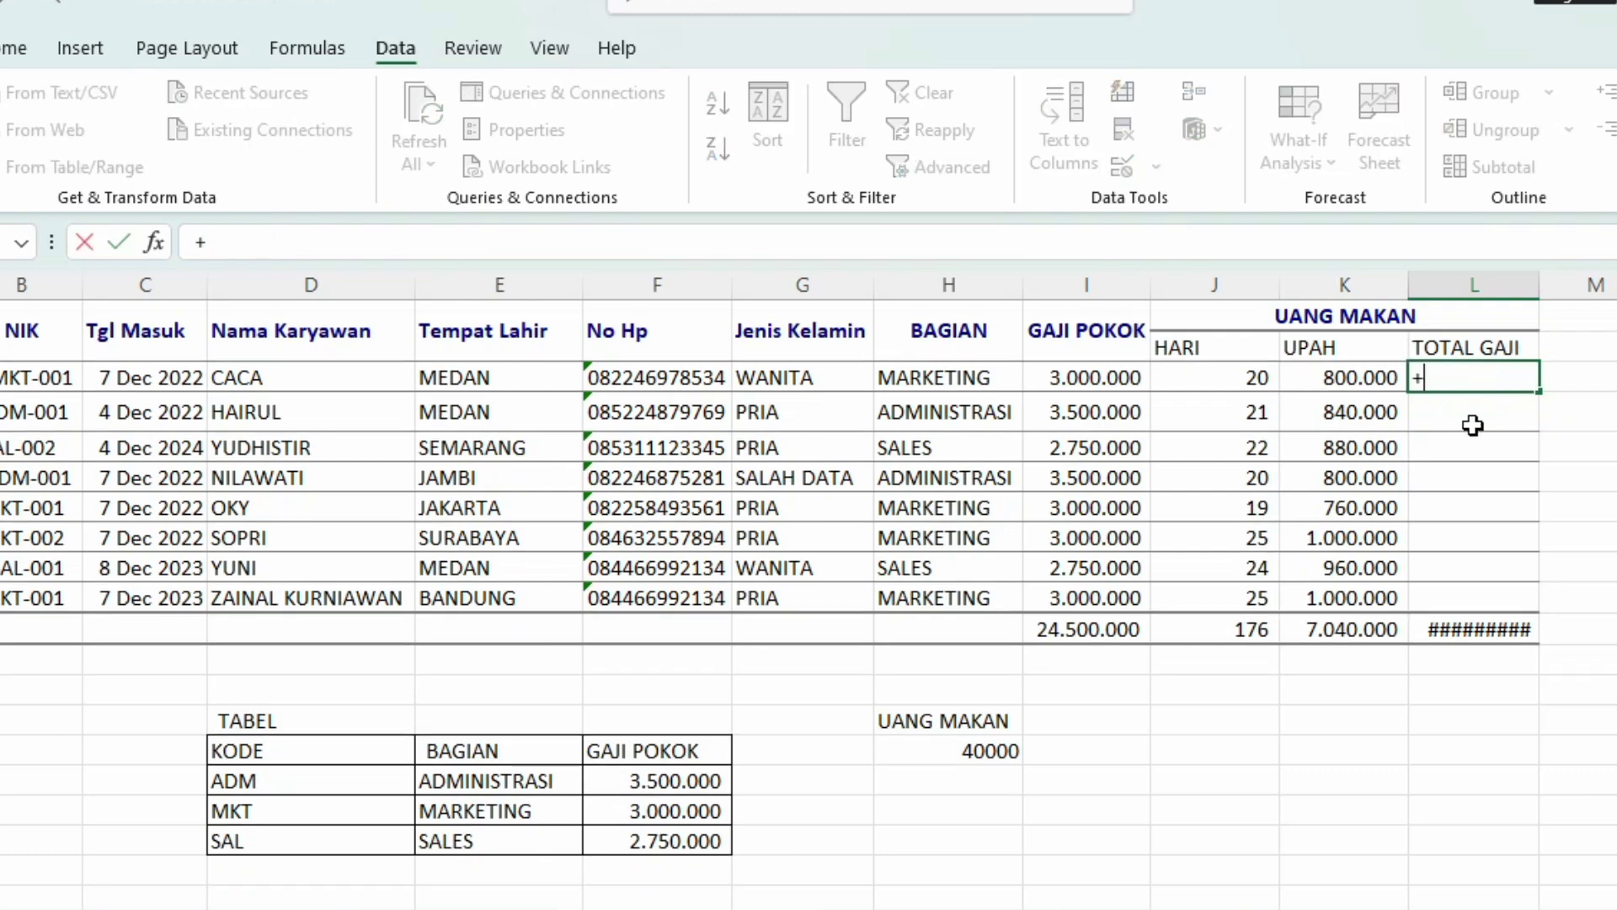
{"action": "left_click", "coordinate": [1095, 380]}
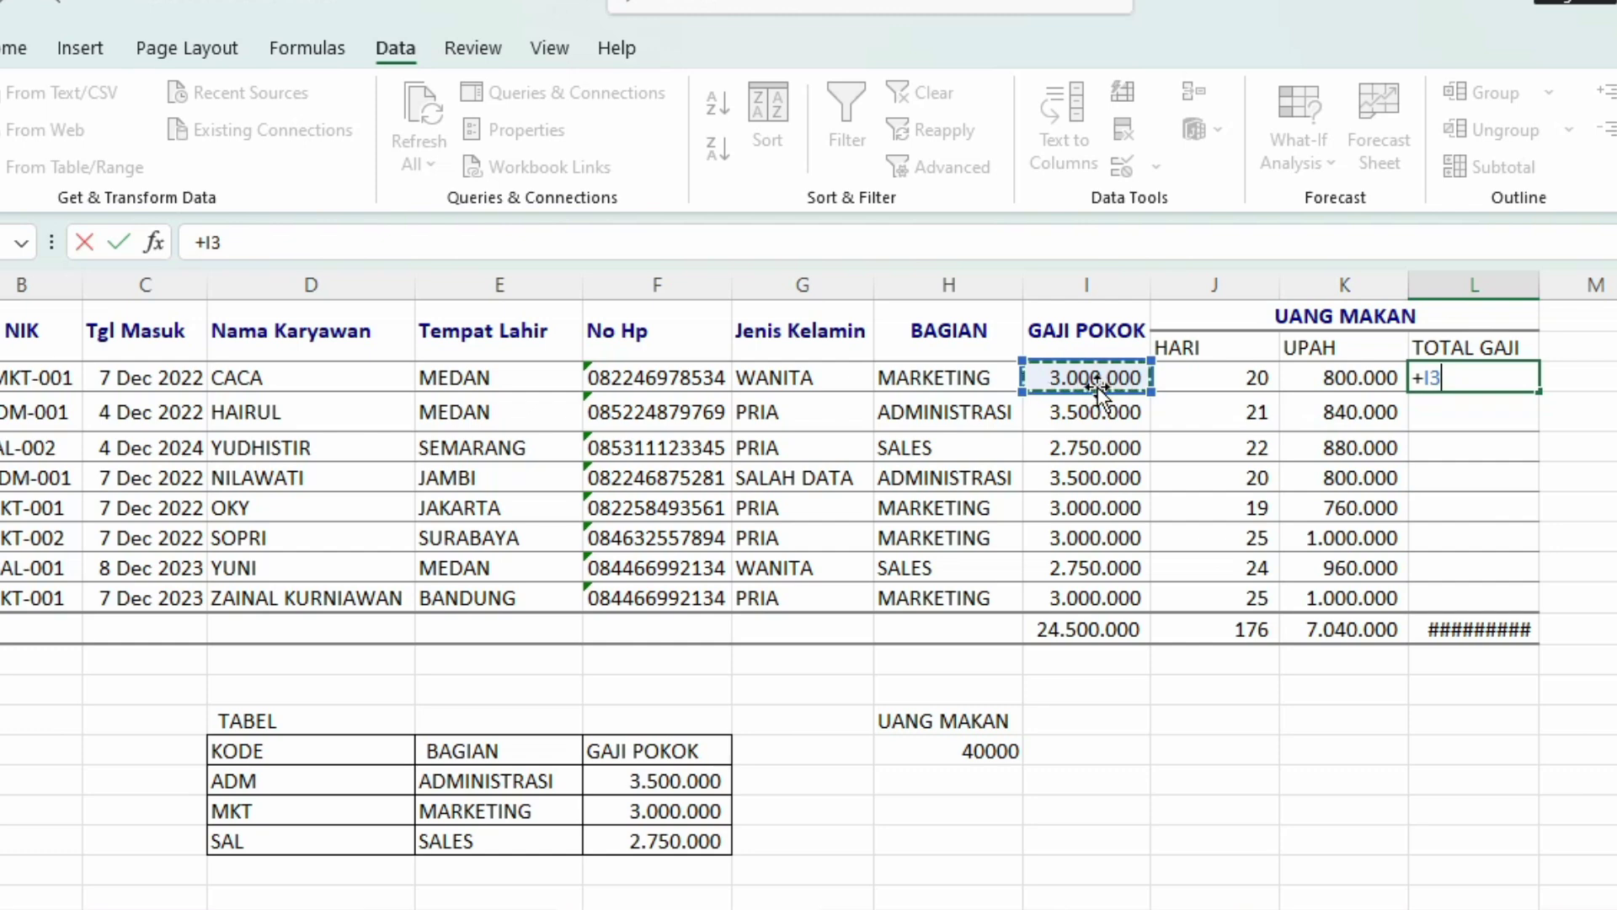
{"action": "type", "text": "+"}
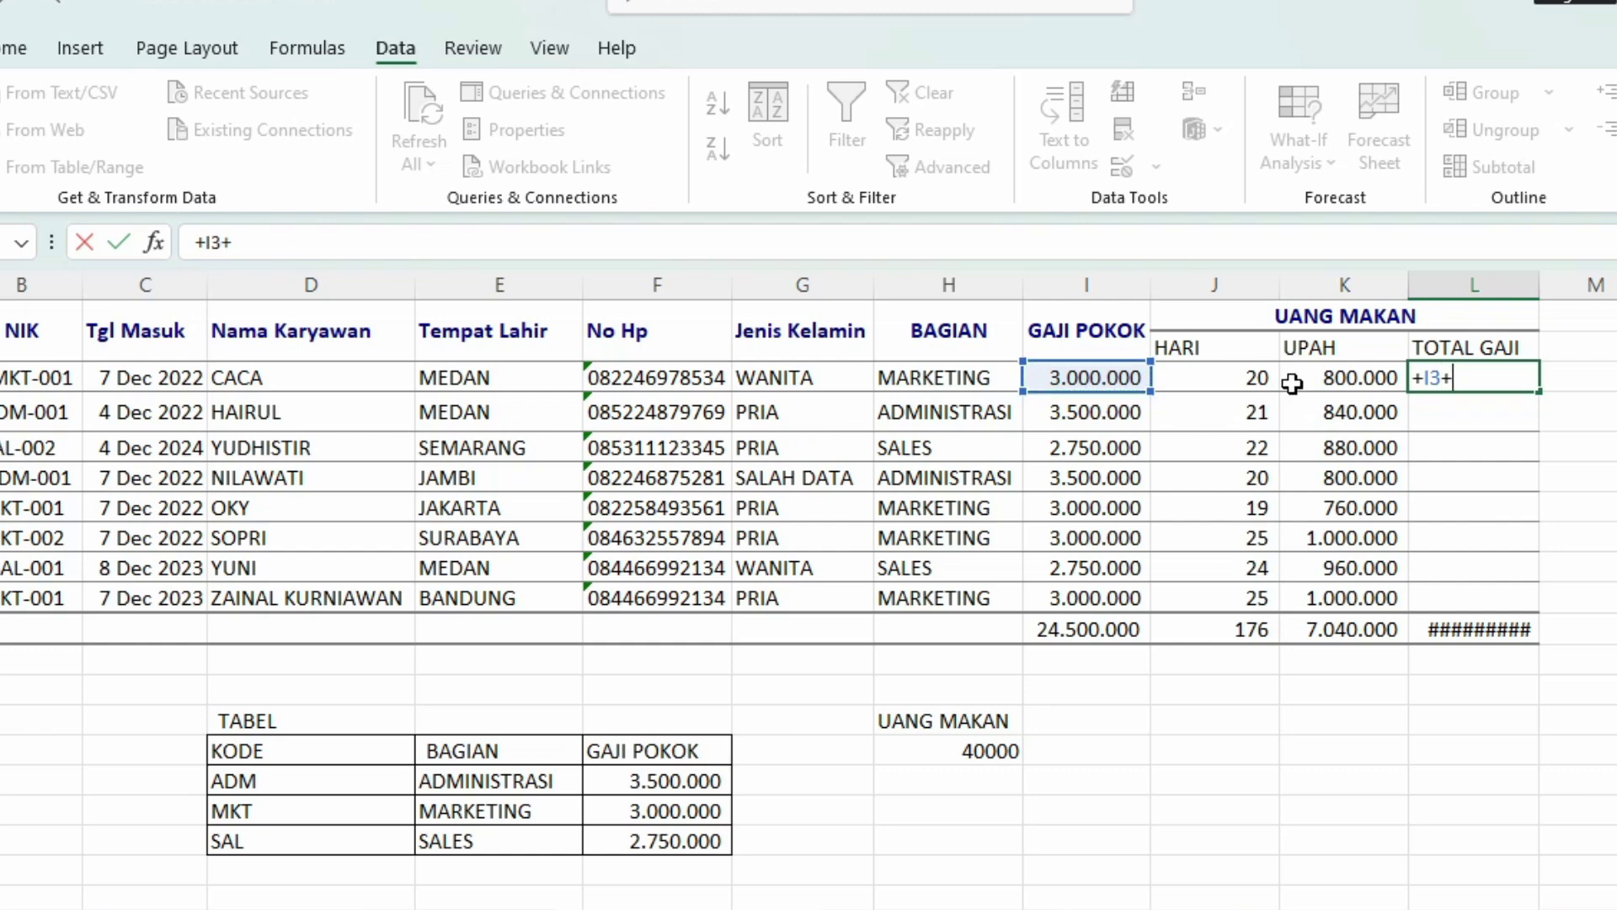
{"action": "left_click", "coordinate": [1289, 379]}
{"action": "key", "text": "Return"}
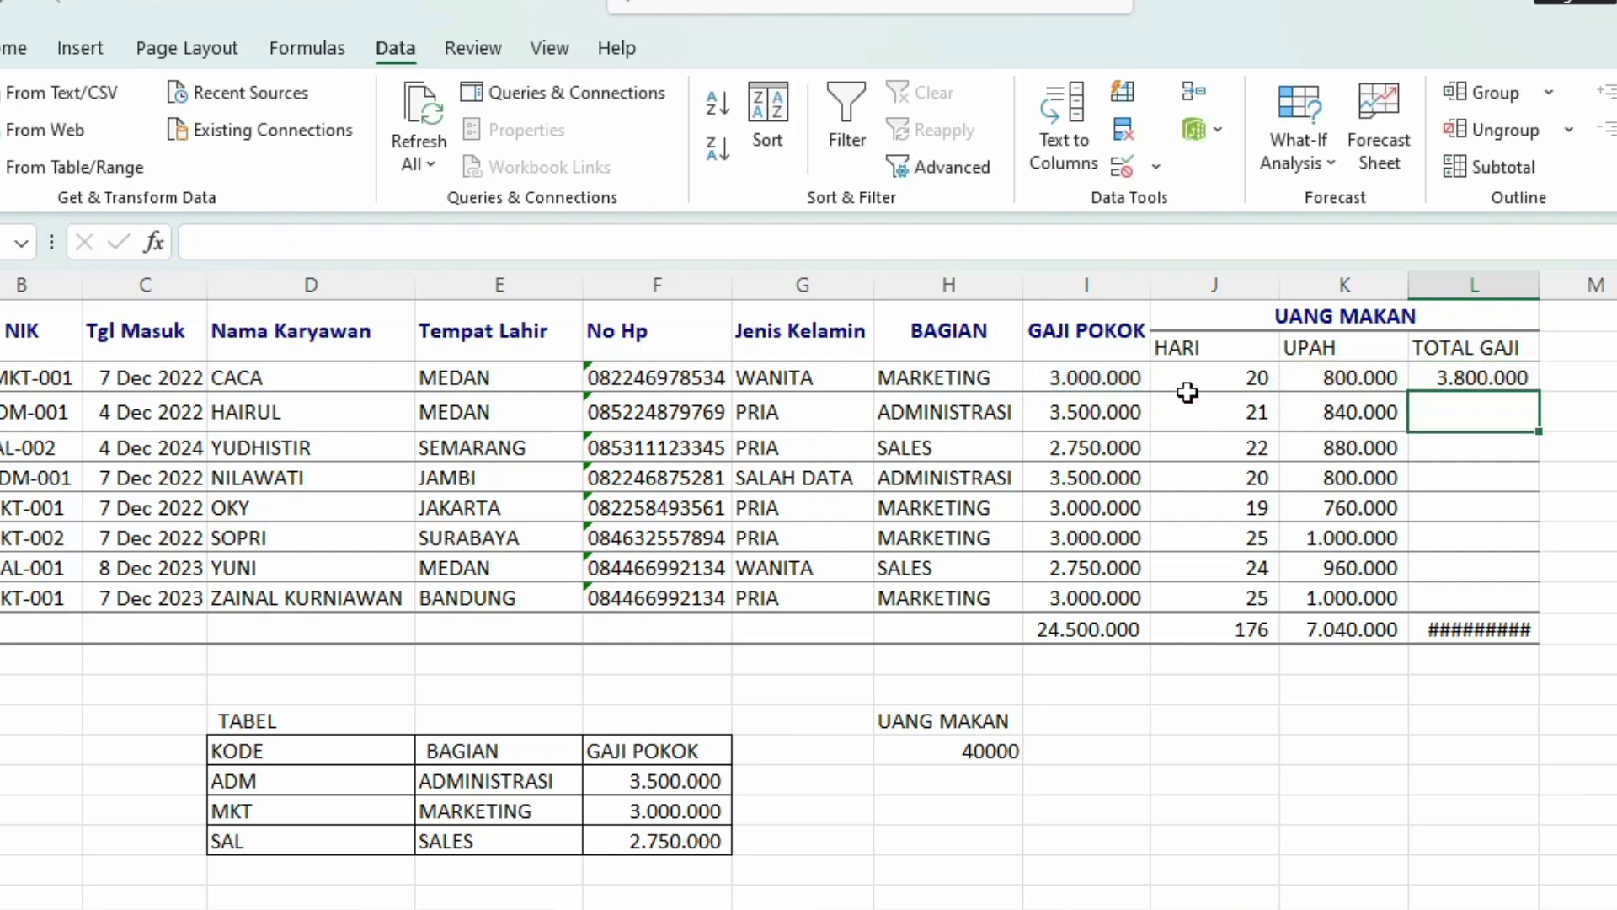
Step: Fill the TOTAL GAJI formula down to L10 and autofit column L to show 1.263.540.000
{"action": "left_click", "coordinate": [1470, 379]}
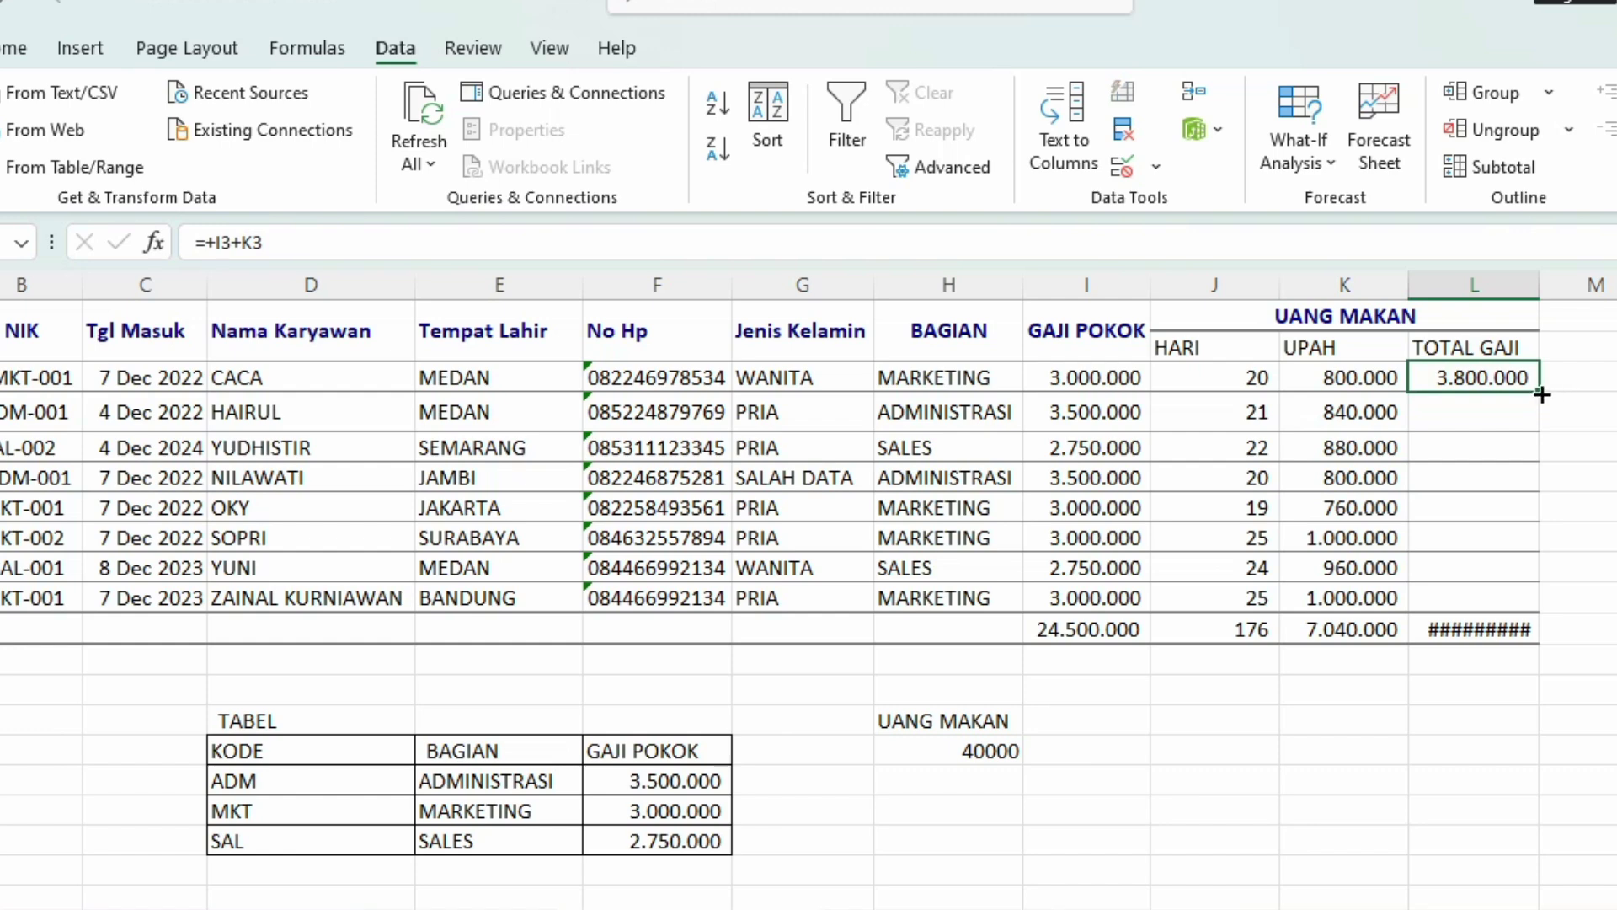
{"action": "left_click_drag", "start_coordinate": [1541, 392], "coordinate": [1565, 600]}
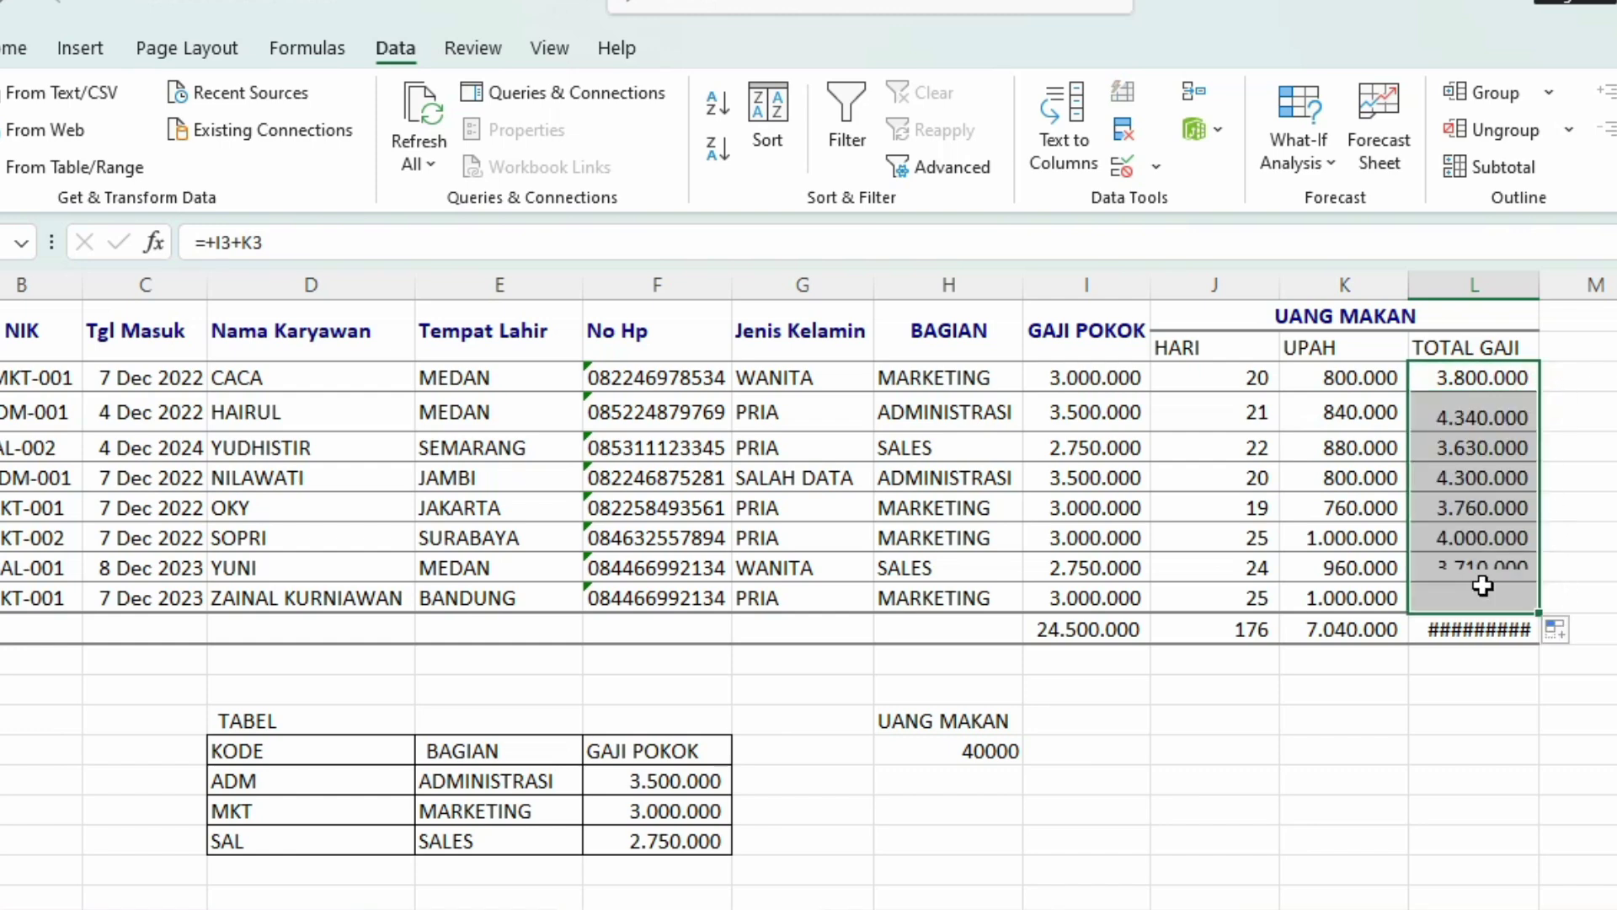
{"action": "double_click", "coordinate": [1538, 289]}
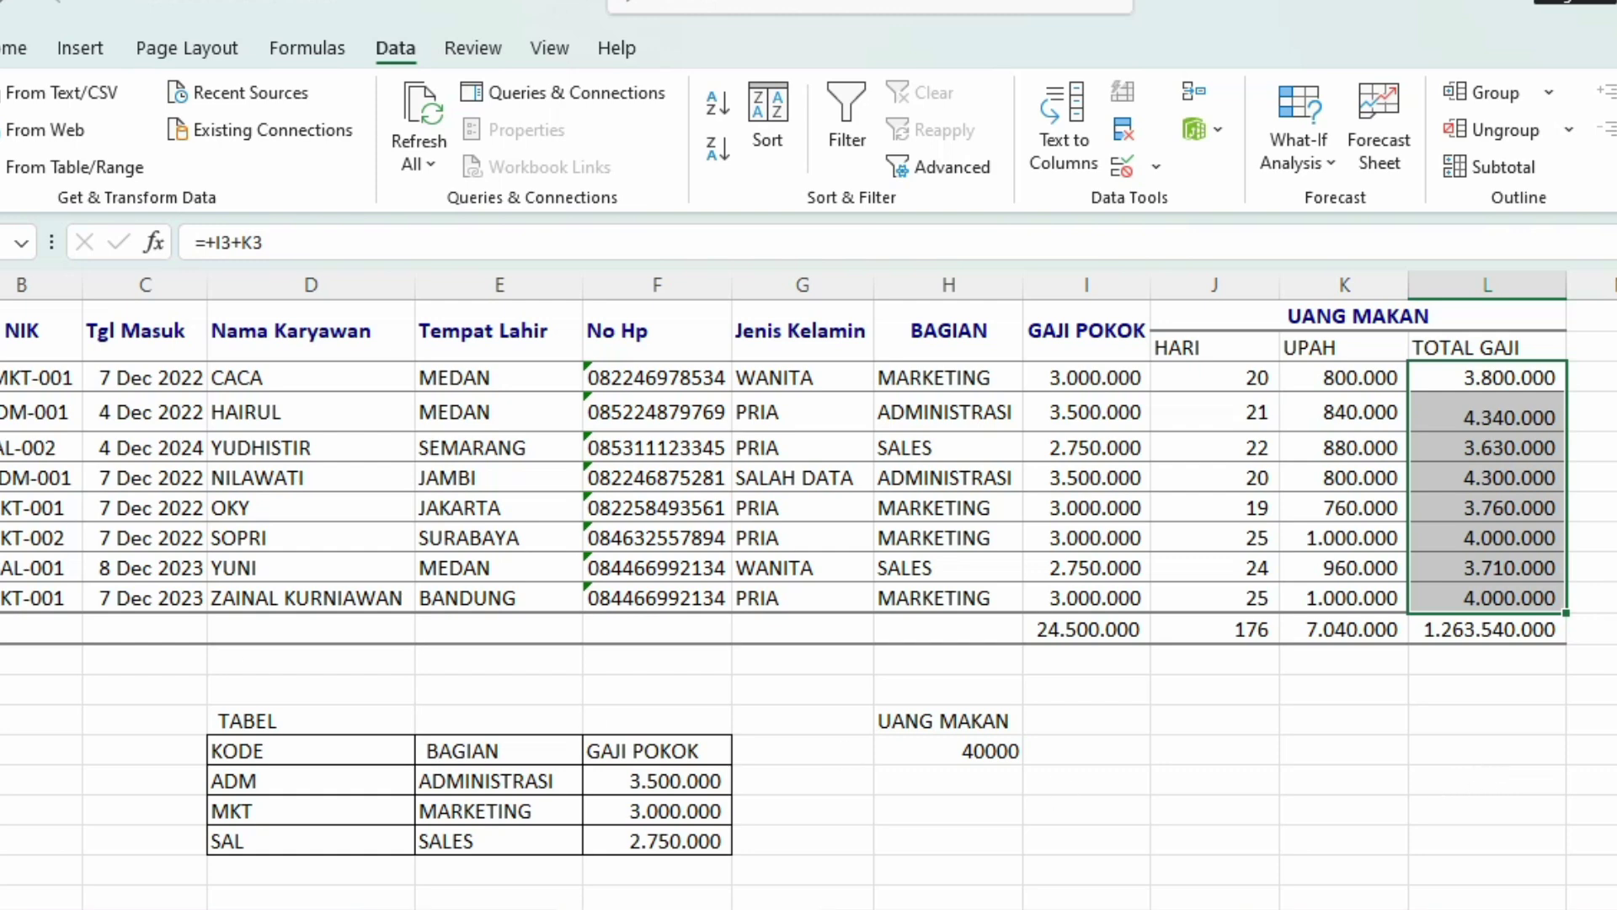
{"action": "key", "text": "ctrl+Home"}
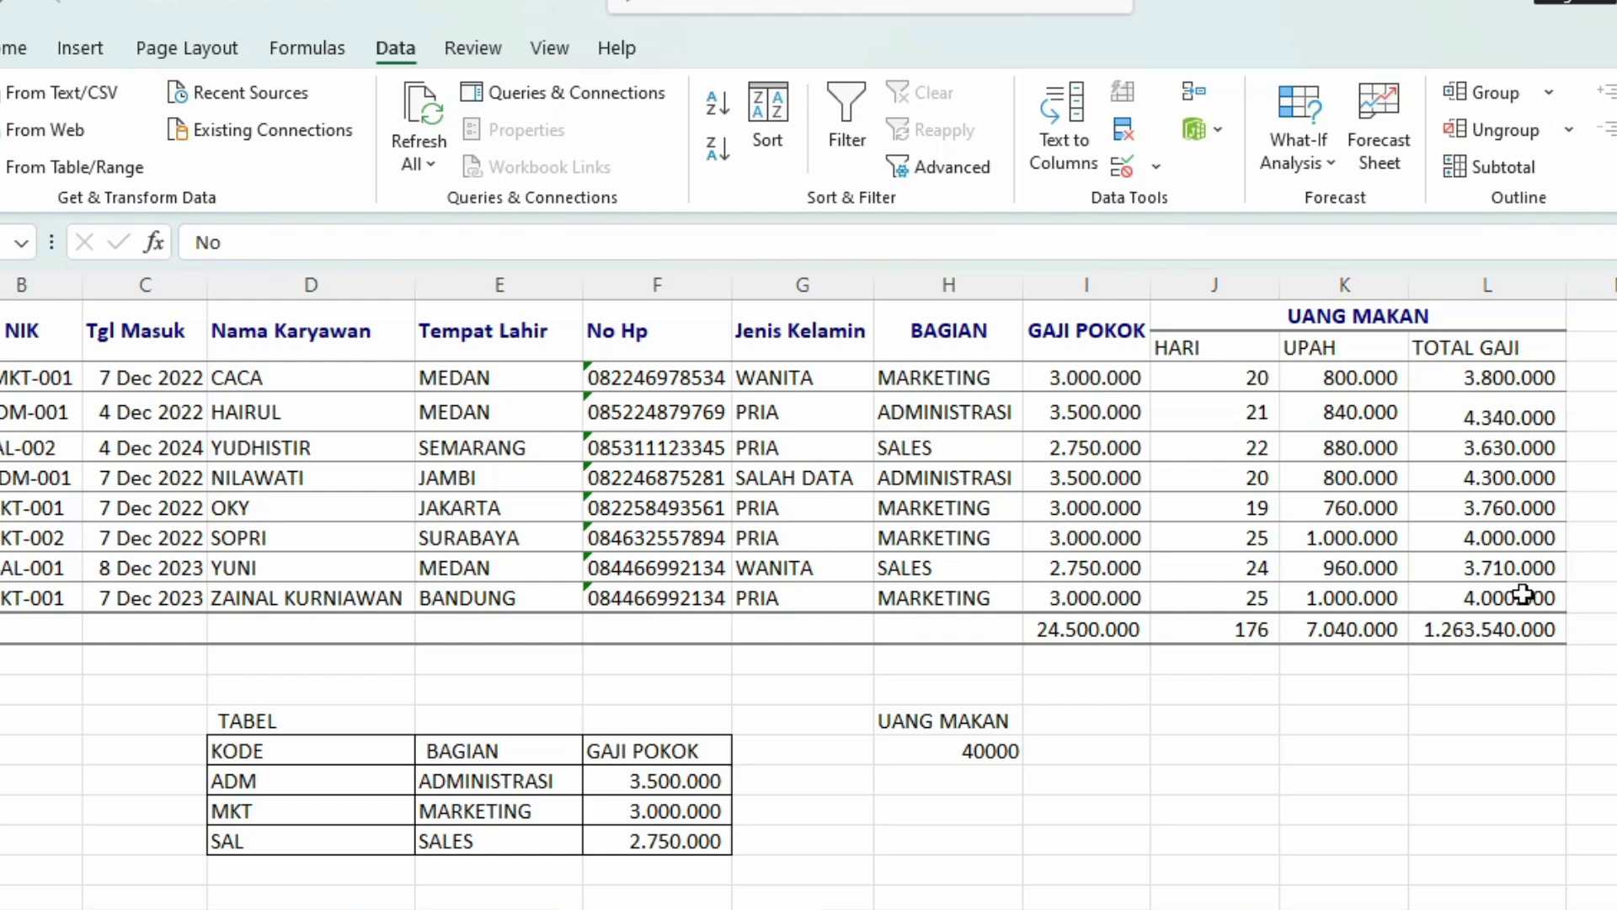
Step: Apply the 3D Effects 1 AutoFormat style to the whole payroll table
{"action": "left_click", "coordinate": [1521, 630], "text": "shift"}
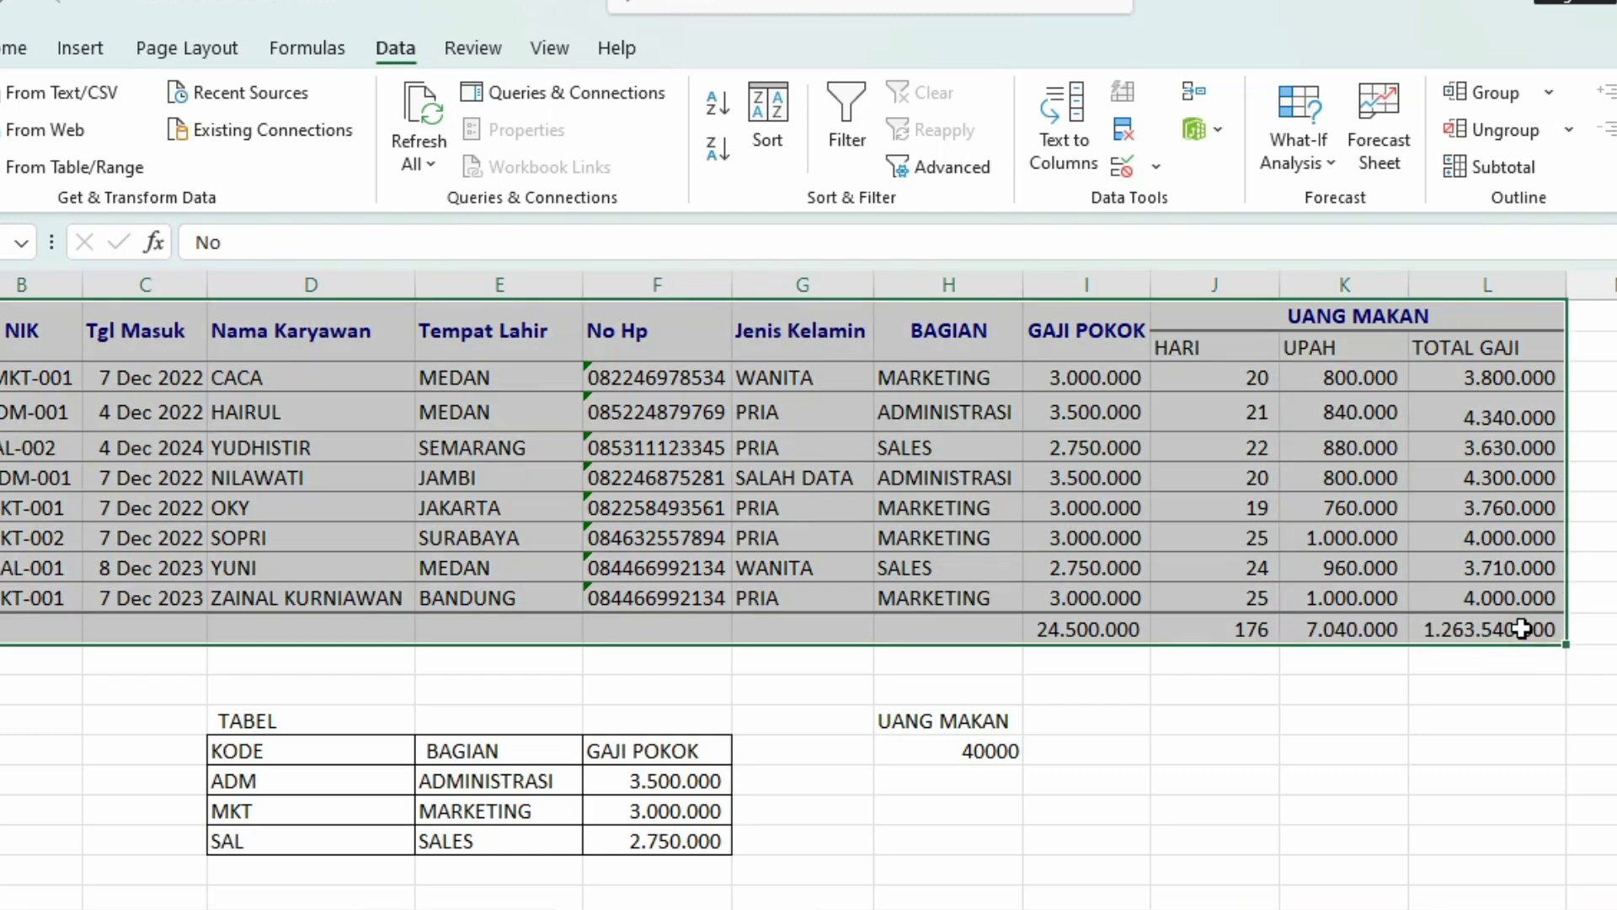
{"action": "key", "text": "alt"}
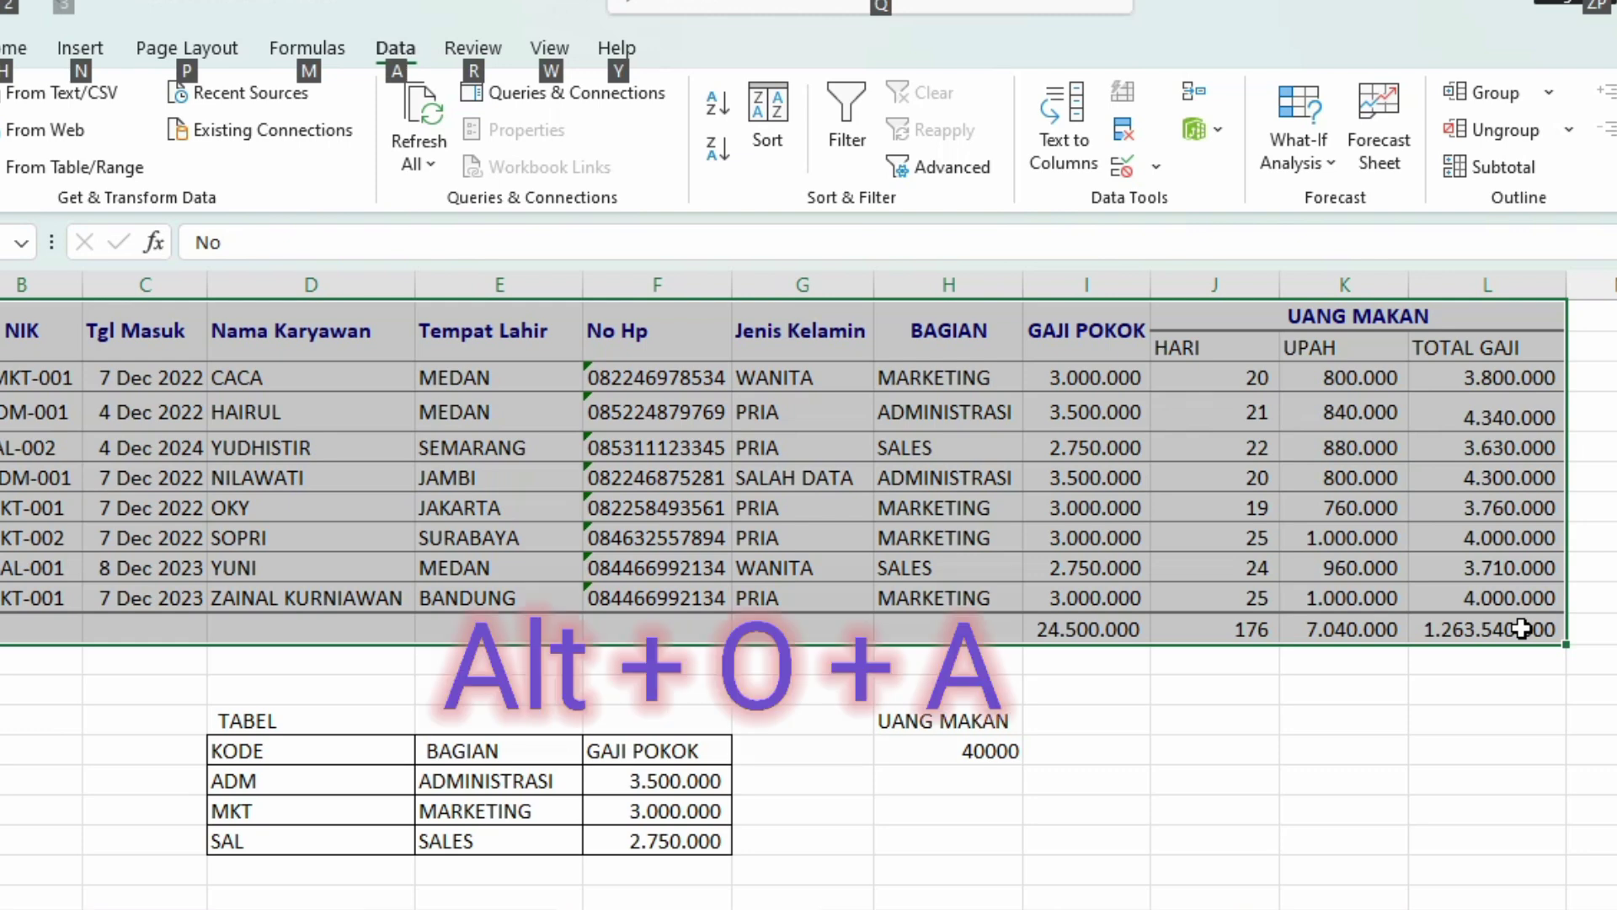
{"action": "key", "text": "o"}
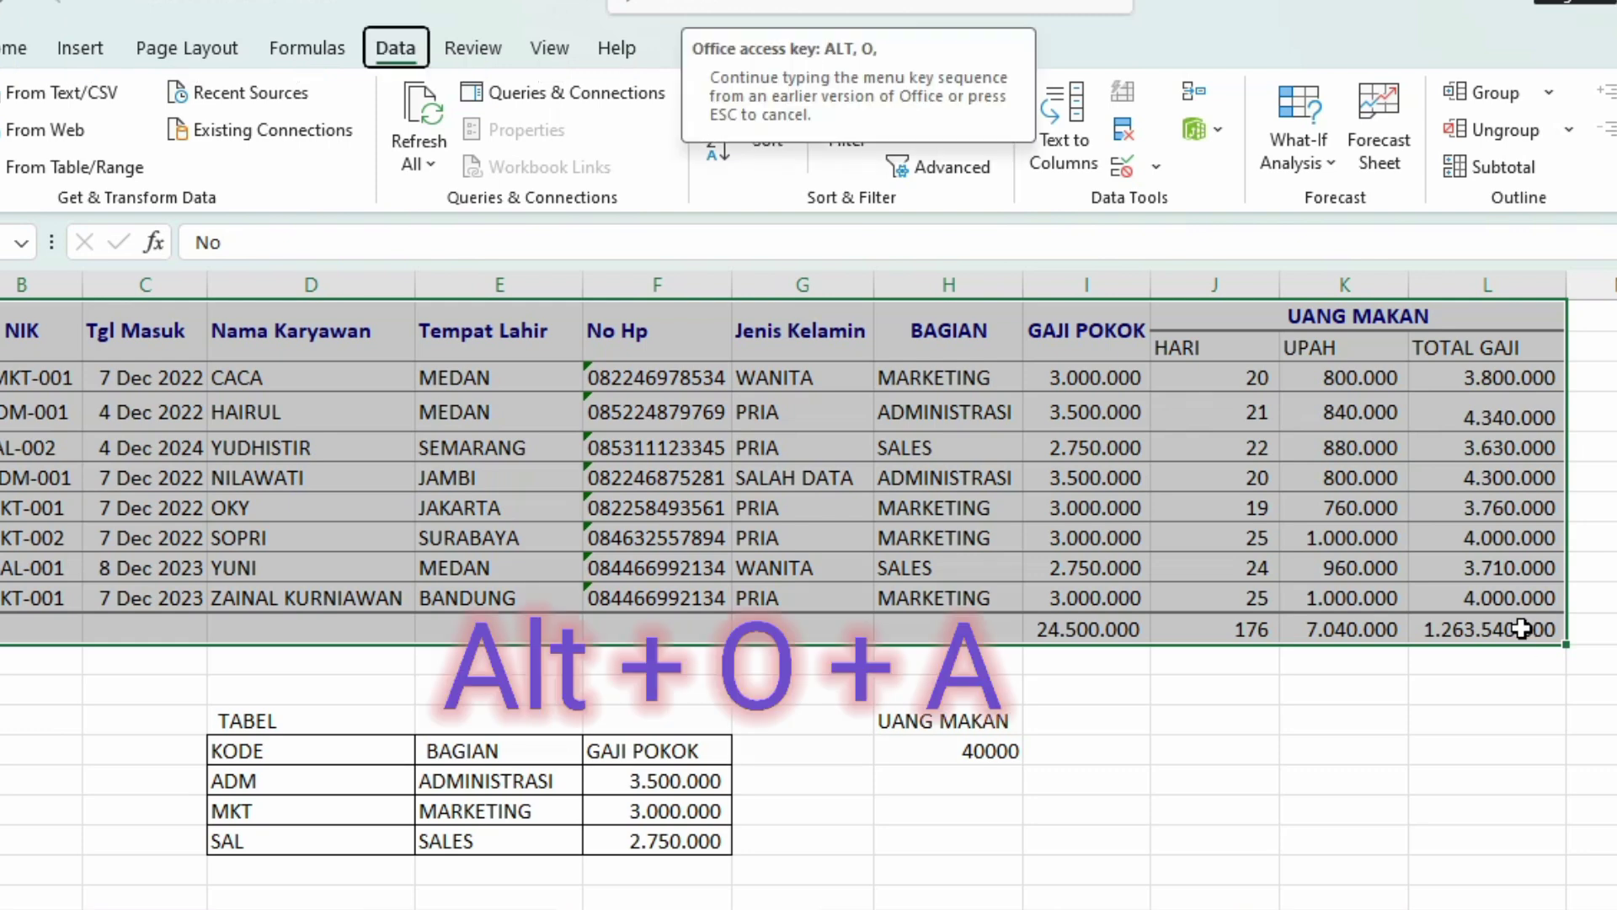
{"action": "key", "text": "a"}
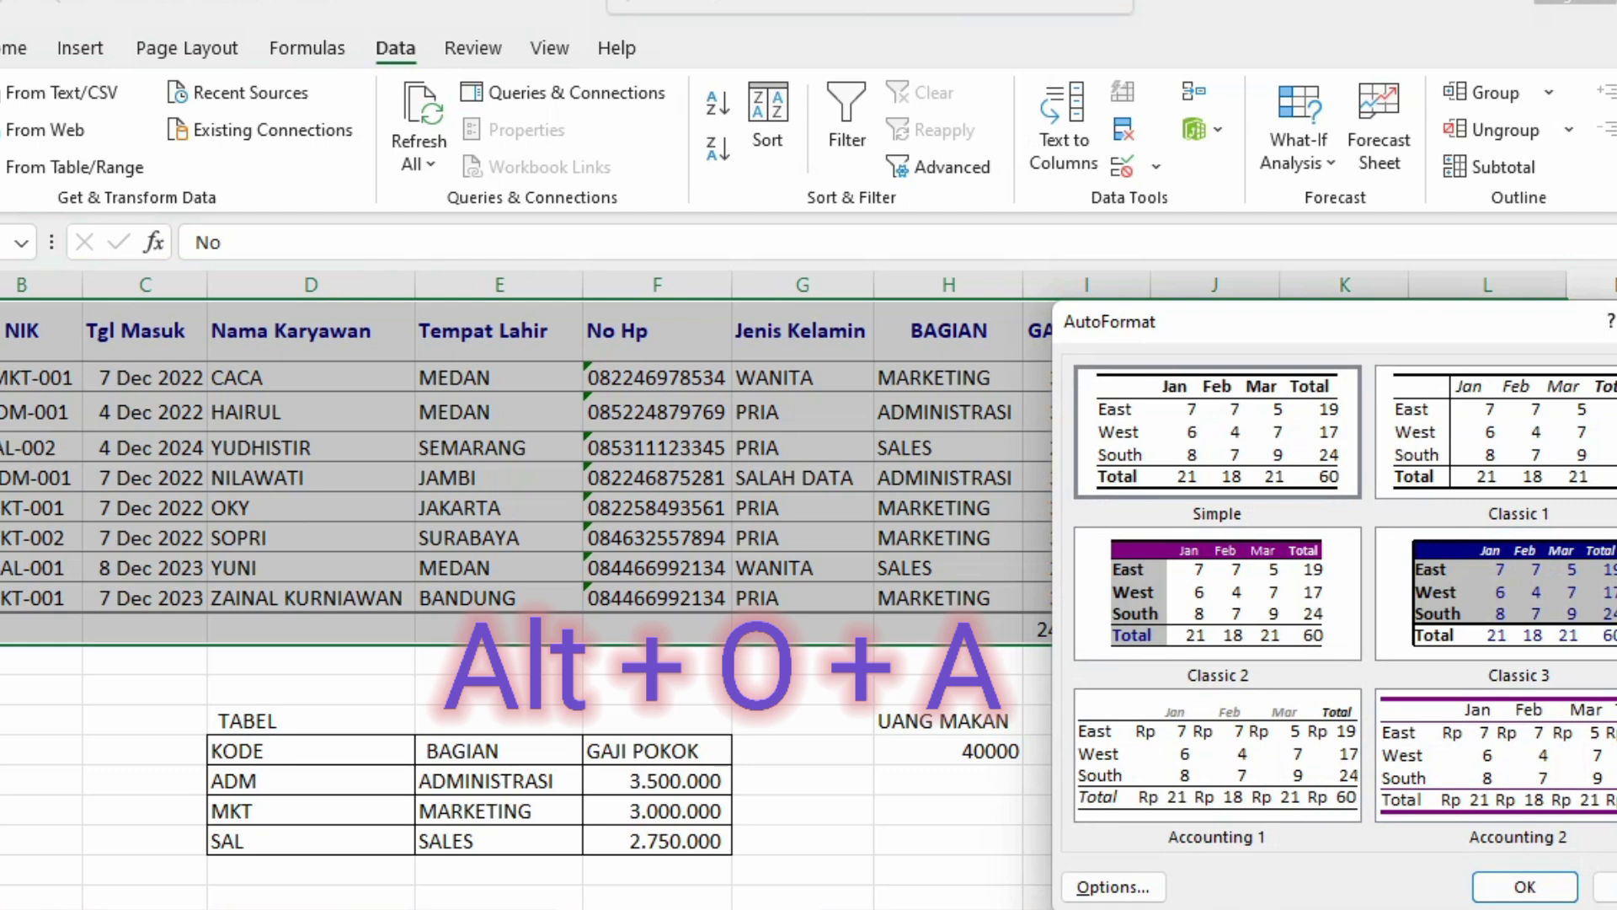
{"action": "scroll", "coordinate": [1339, 590], "scroll_direction": "down", "scroll_amount": 5}
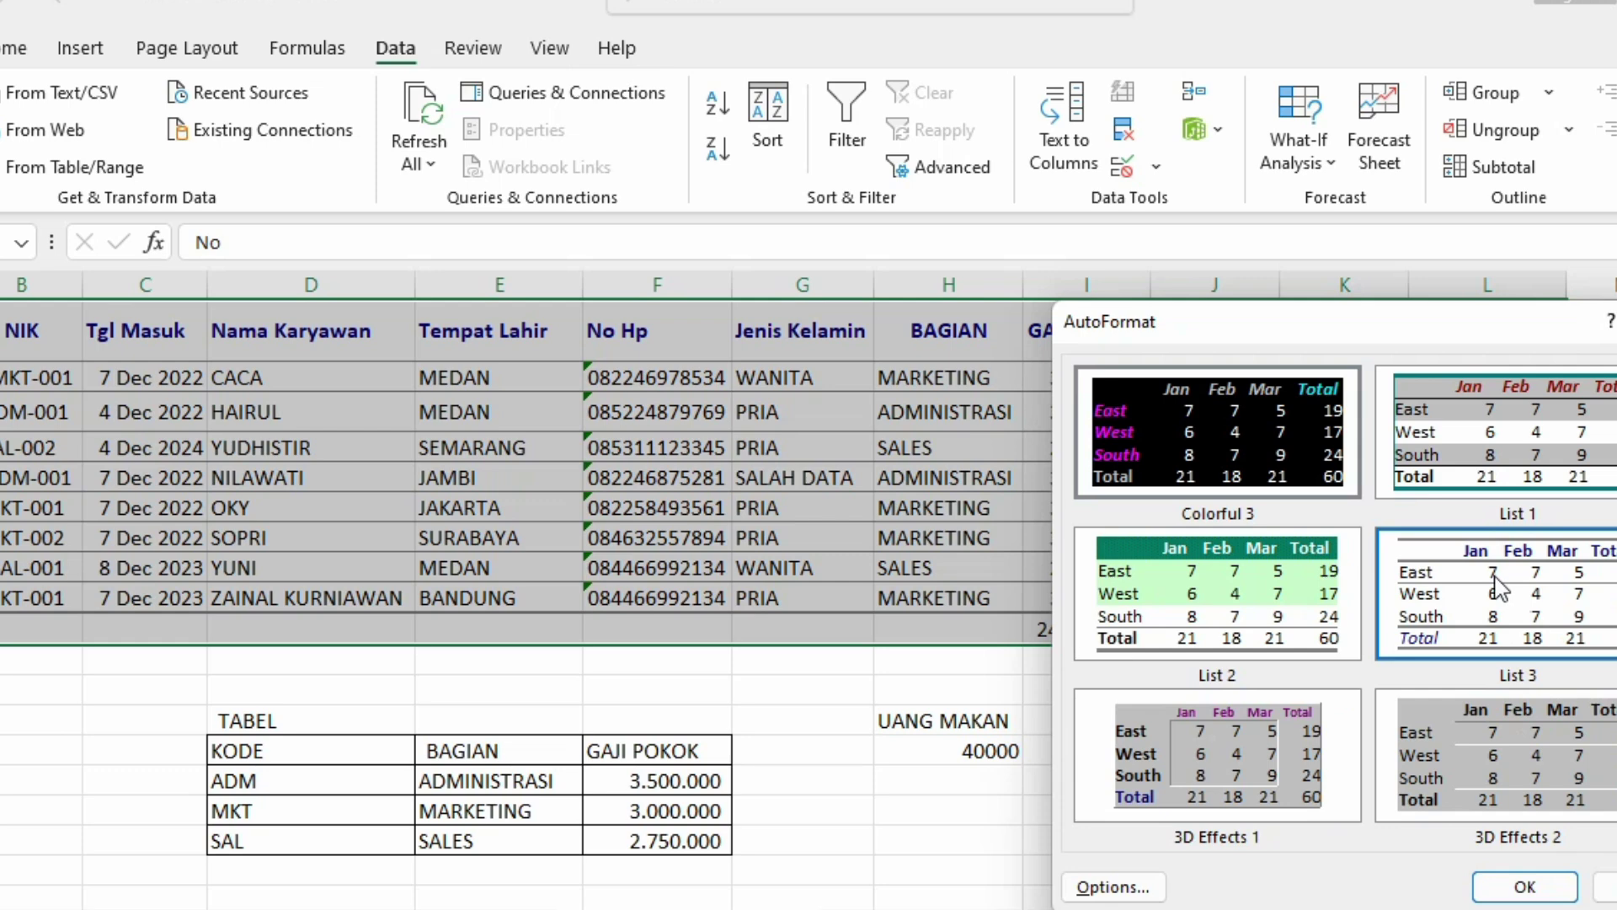
{"action": "double_click", "coordinate": [1181, 803]}
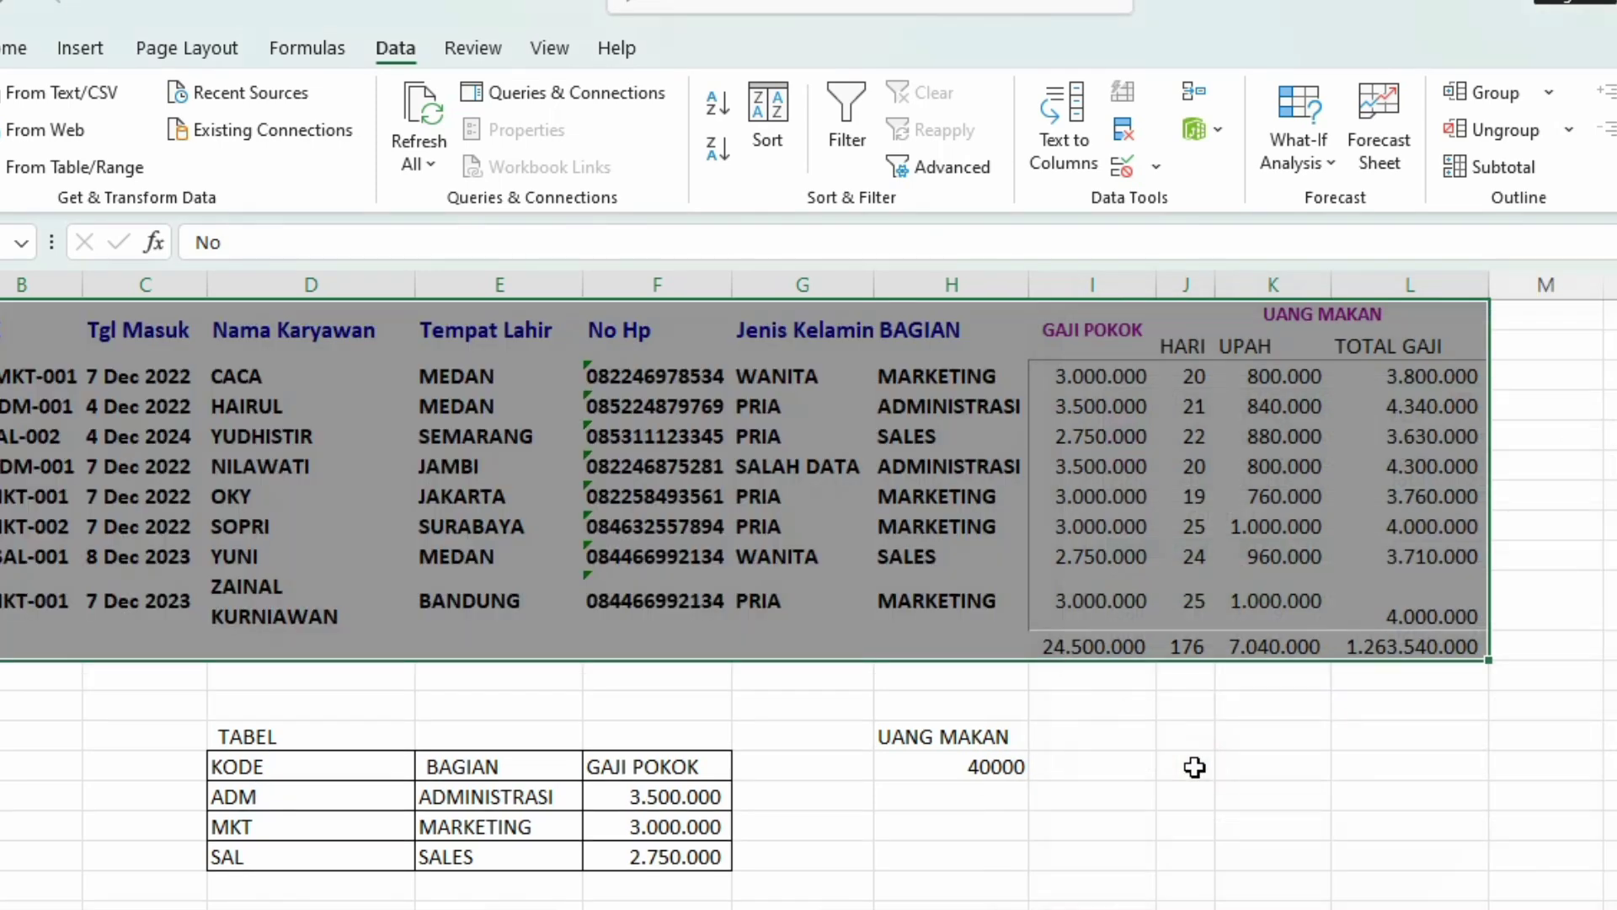
{"action": "left_click", "coordinate": [1253, 773]}
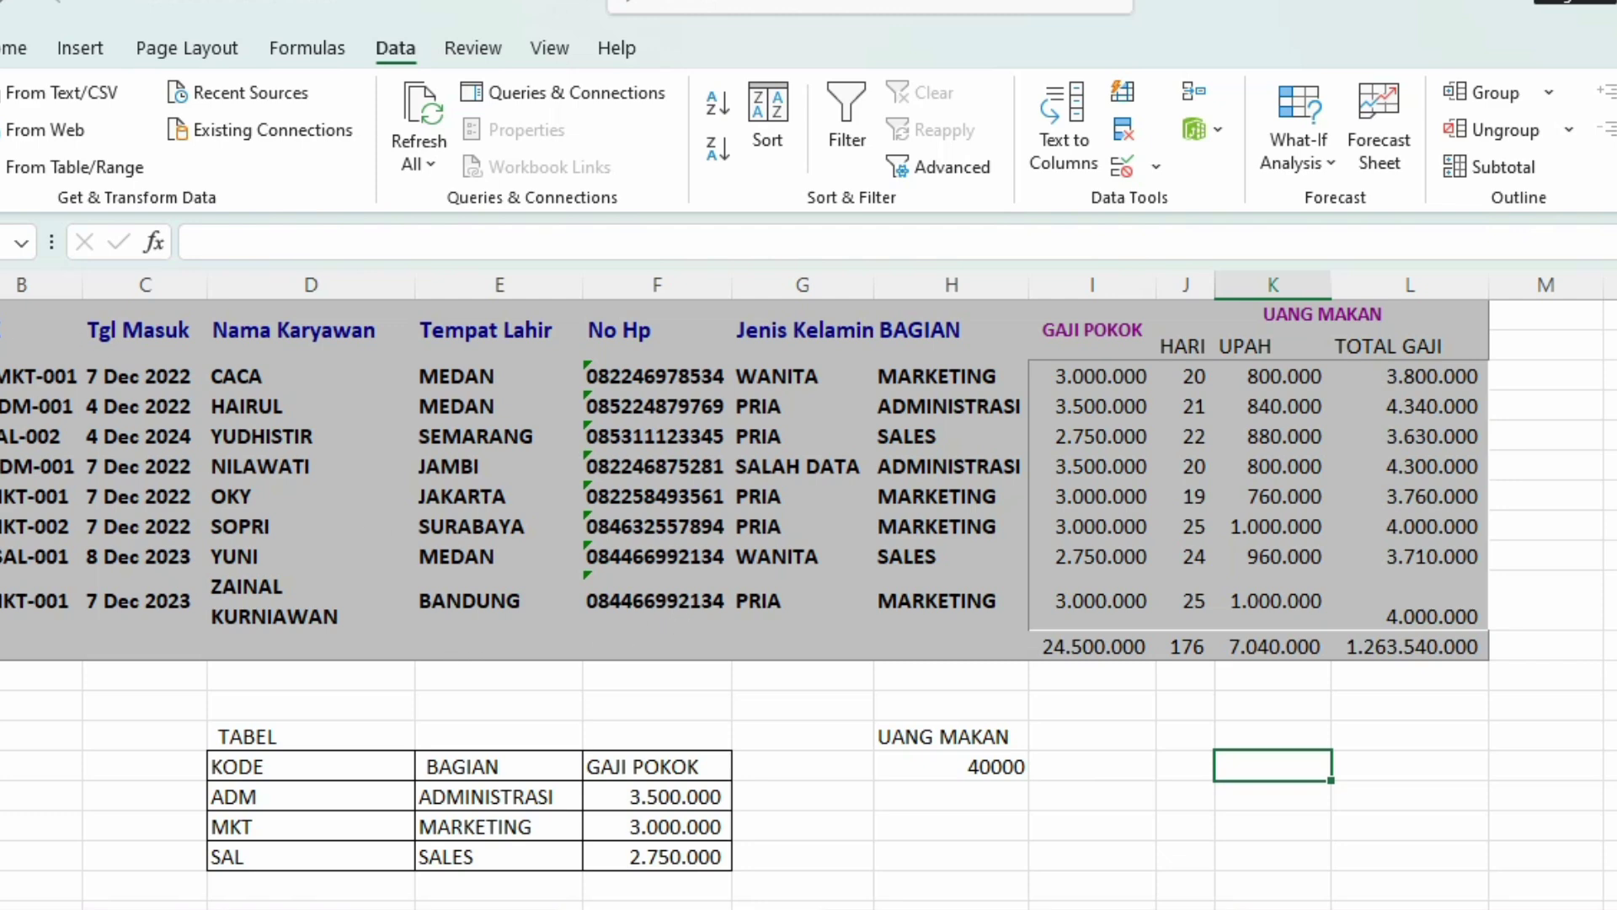
Step: Insert three blank rows (rows 1–3) above the payroll table
{"action": "left_click", "coordinate": [4, 317]}
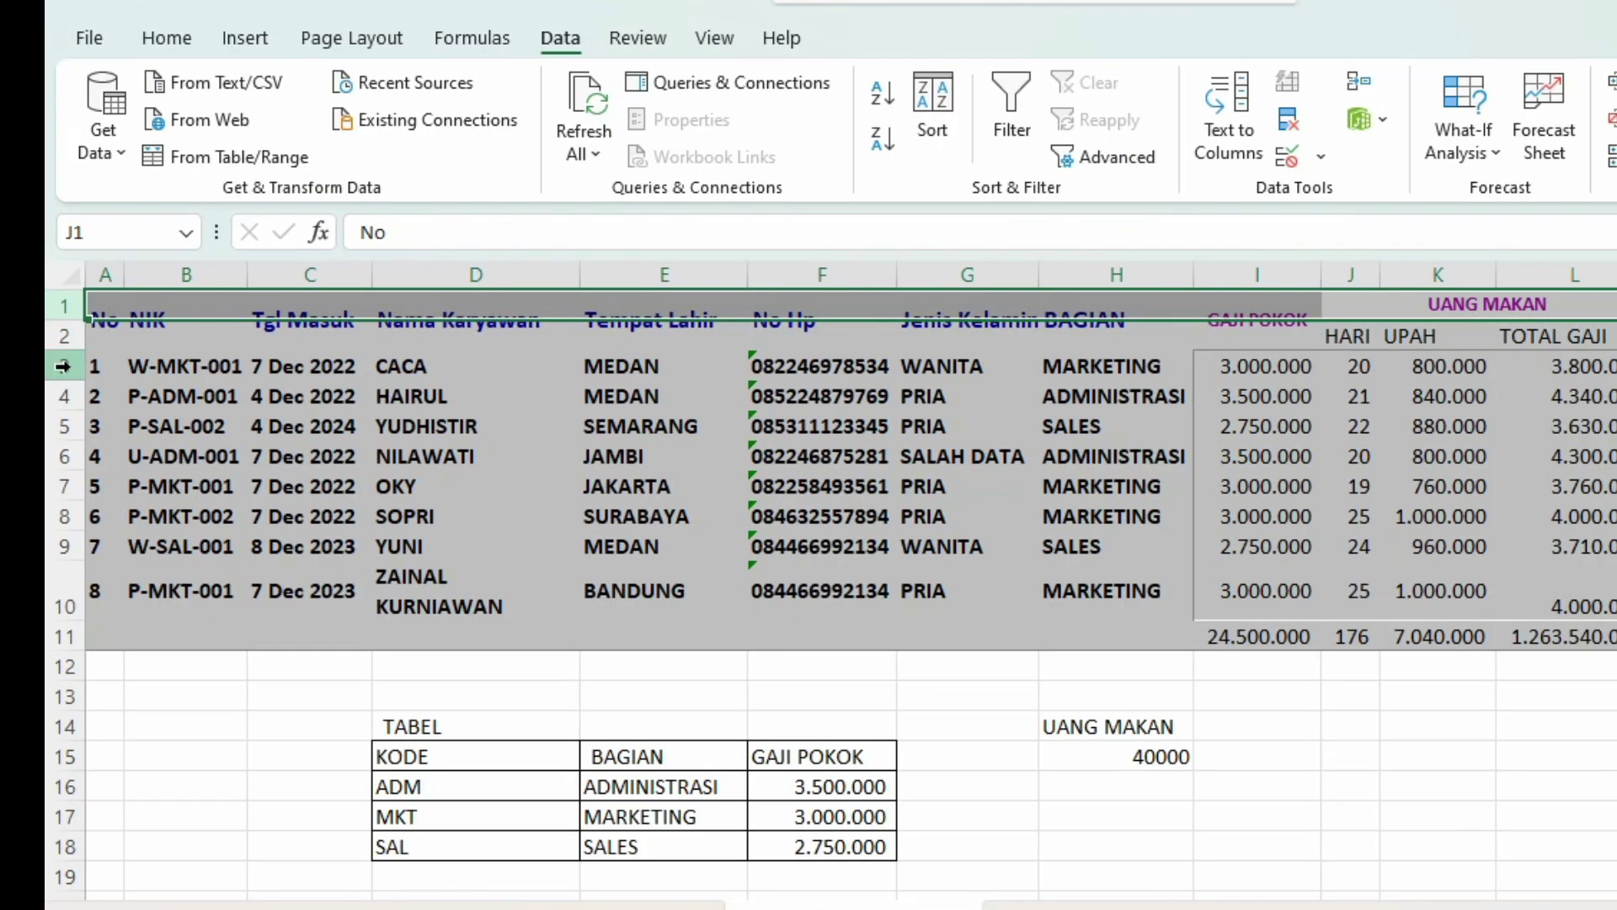
{"action": "left_click_drag", "start_coordinate": [63, 366], "coordinate": [62, 365]}
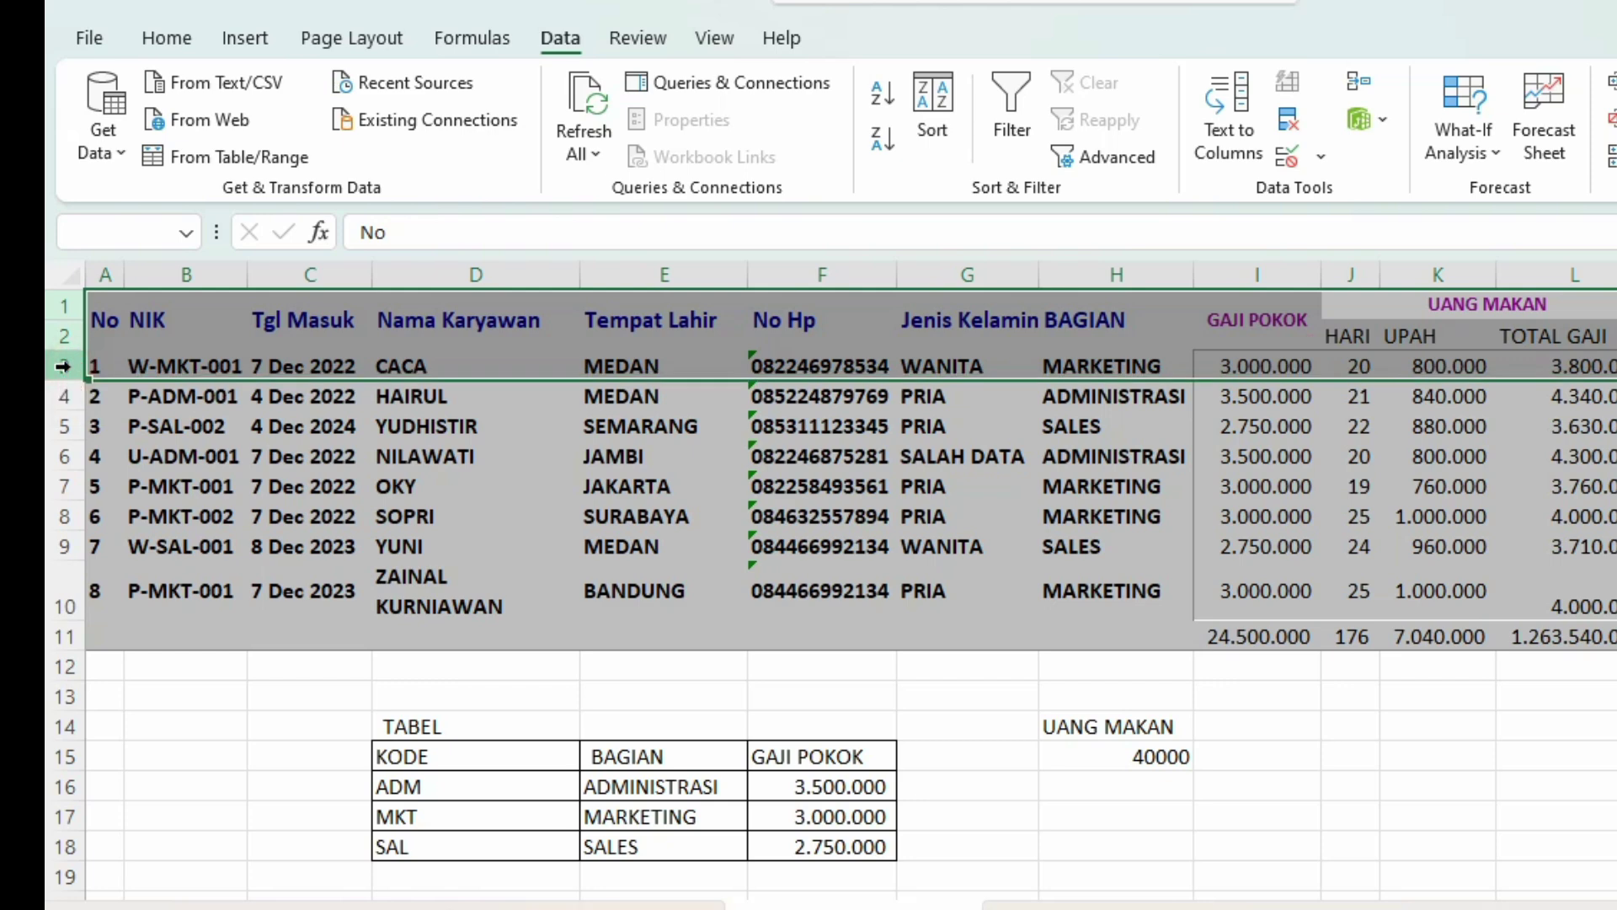
{"action": "right_click", "coordinate": [63, 366]}
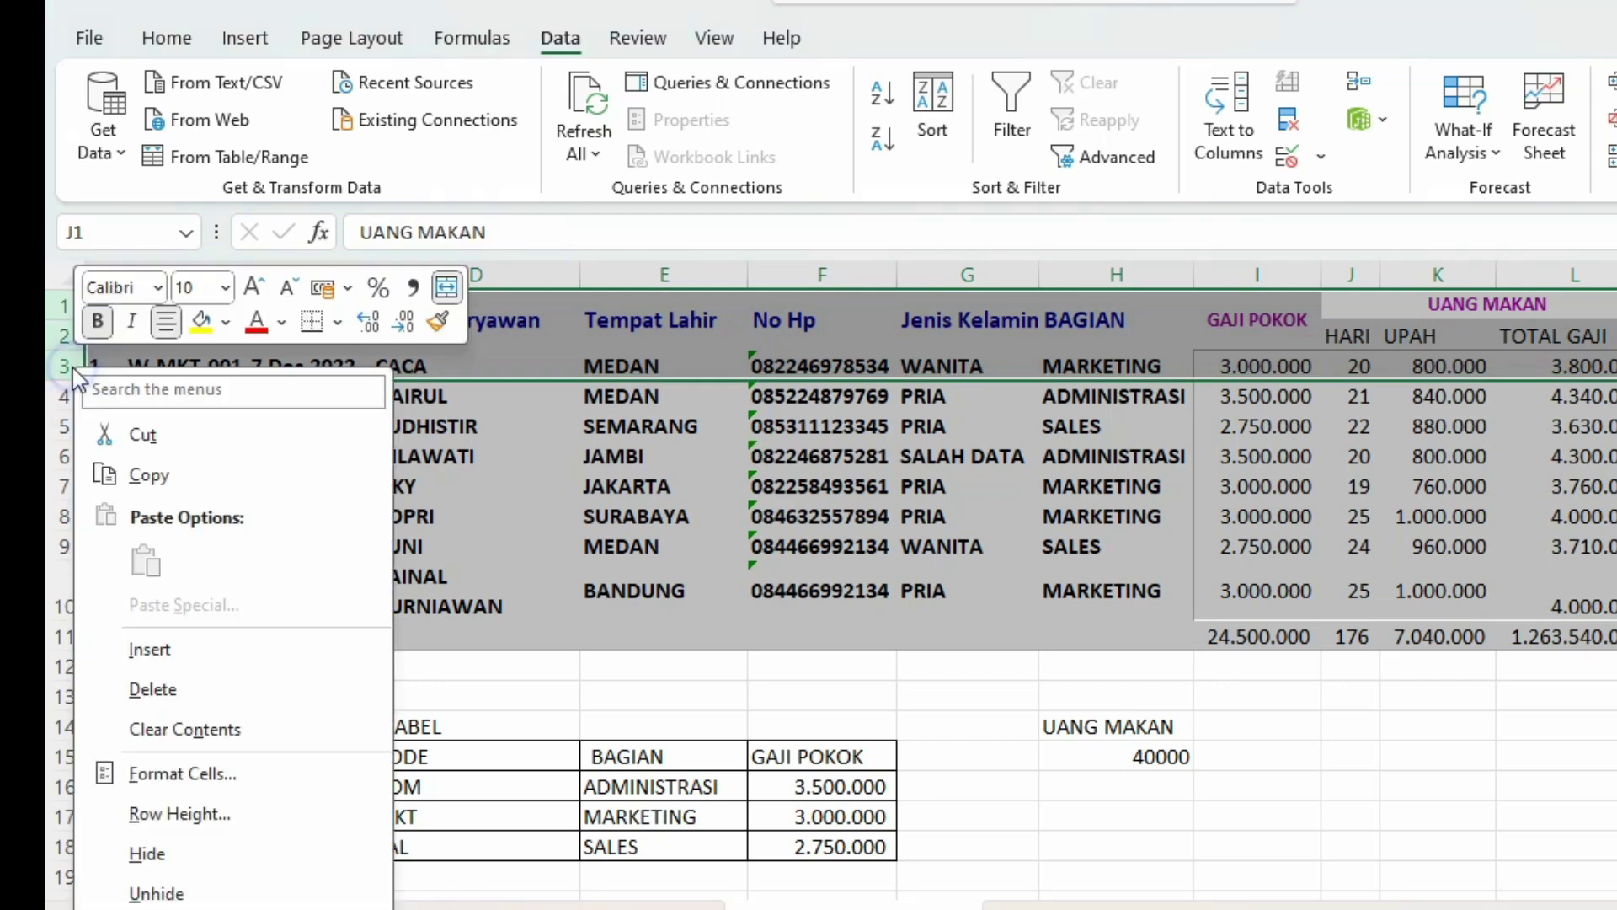
{"action": "left_click", "coordinate": [179, 650]}
{"action": "left_click", "coordinate": [329, 302]}
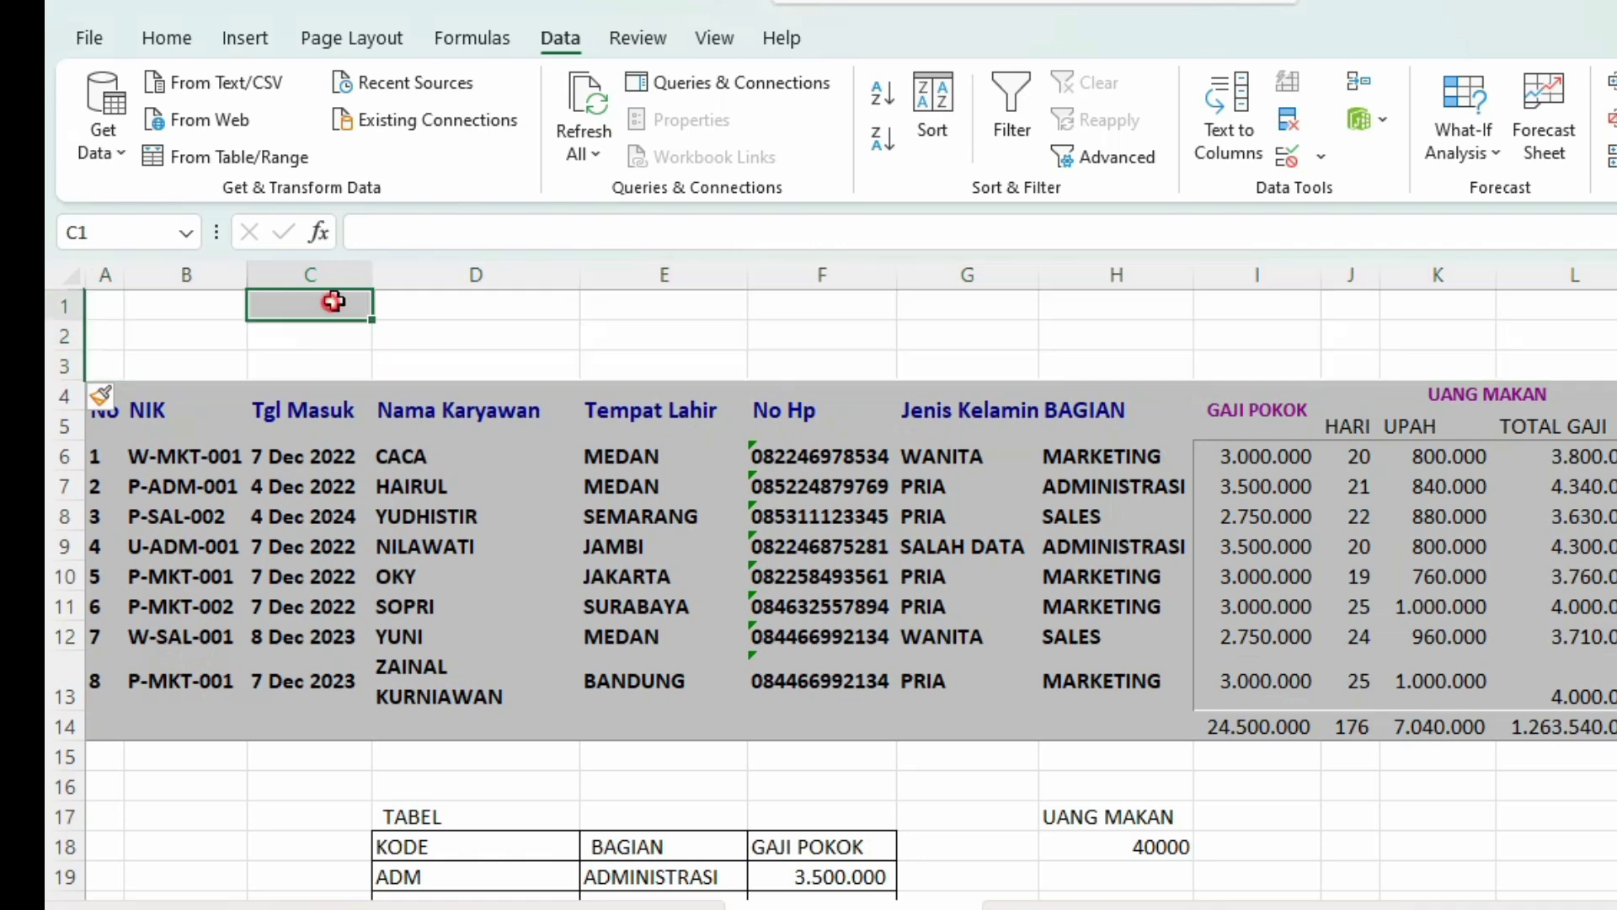
{"action": "left_click", "coordinate": [156, 302]}
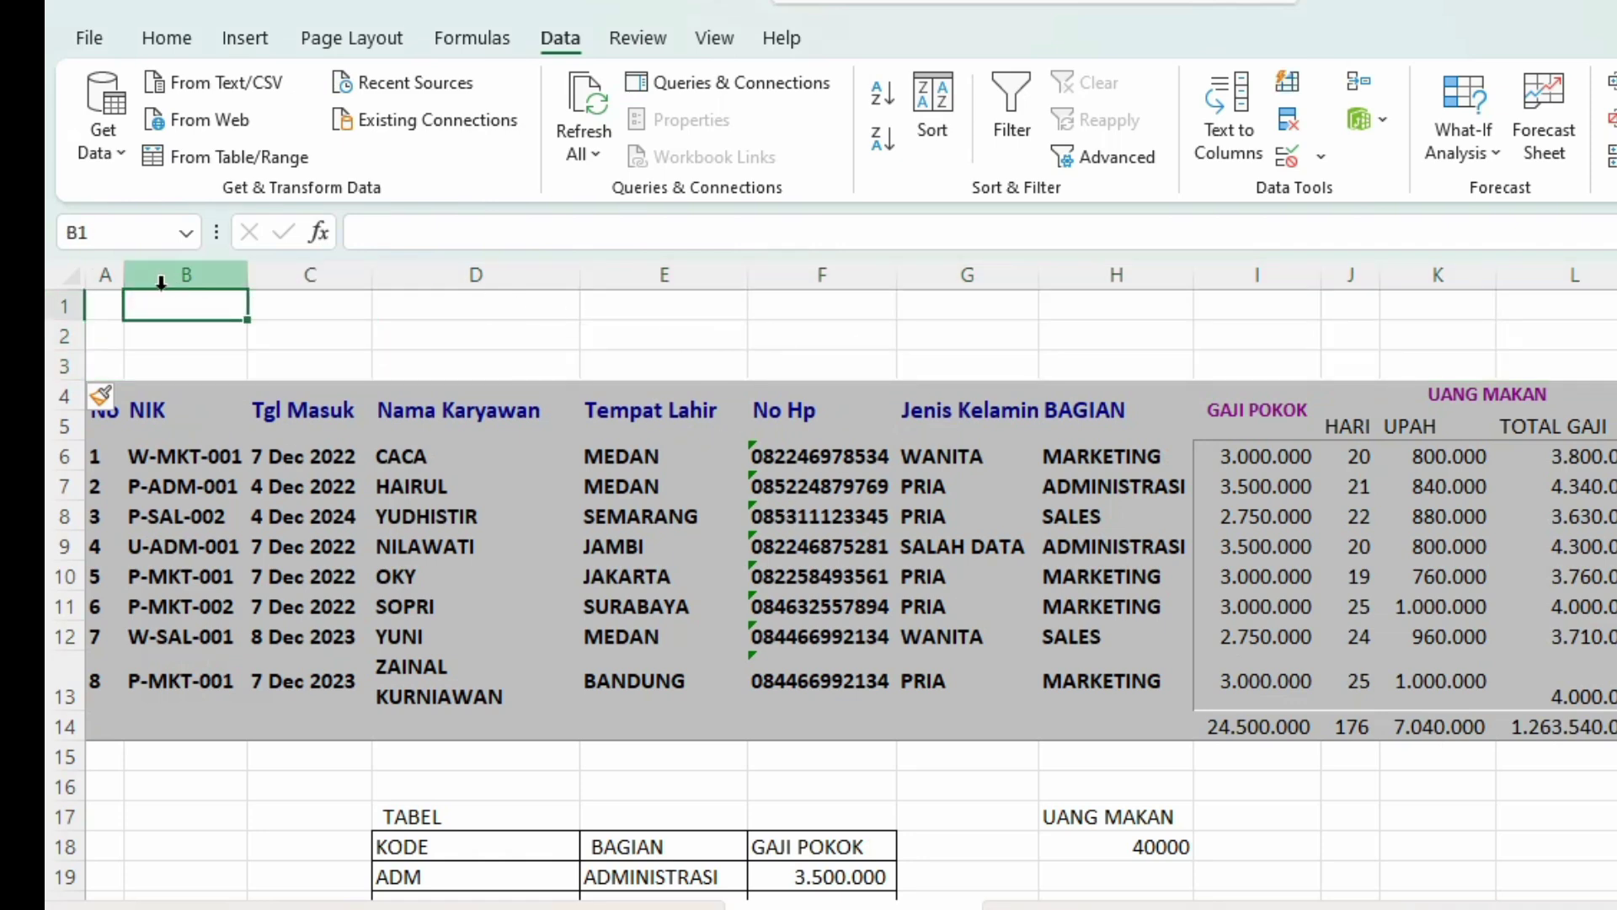
Step: Enter the company name PT. ARJUNA PRATAMA in A1
{"action": "left_click", "coordinate": [115, 308]}
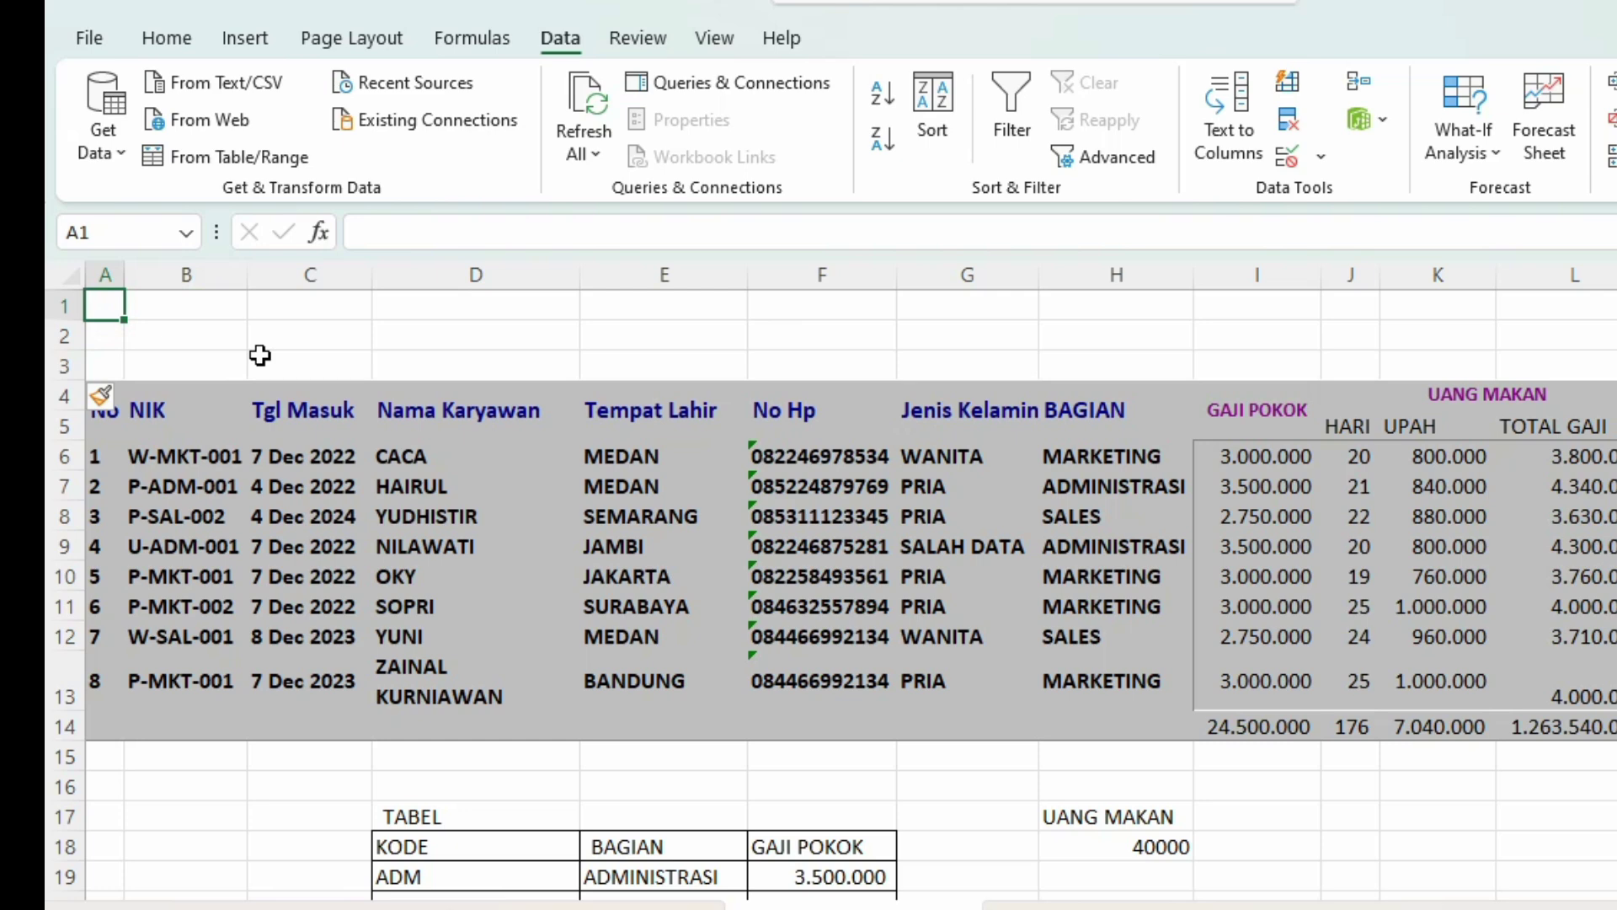
{"action": "type", "text": "PT. "}
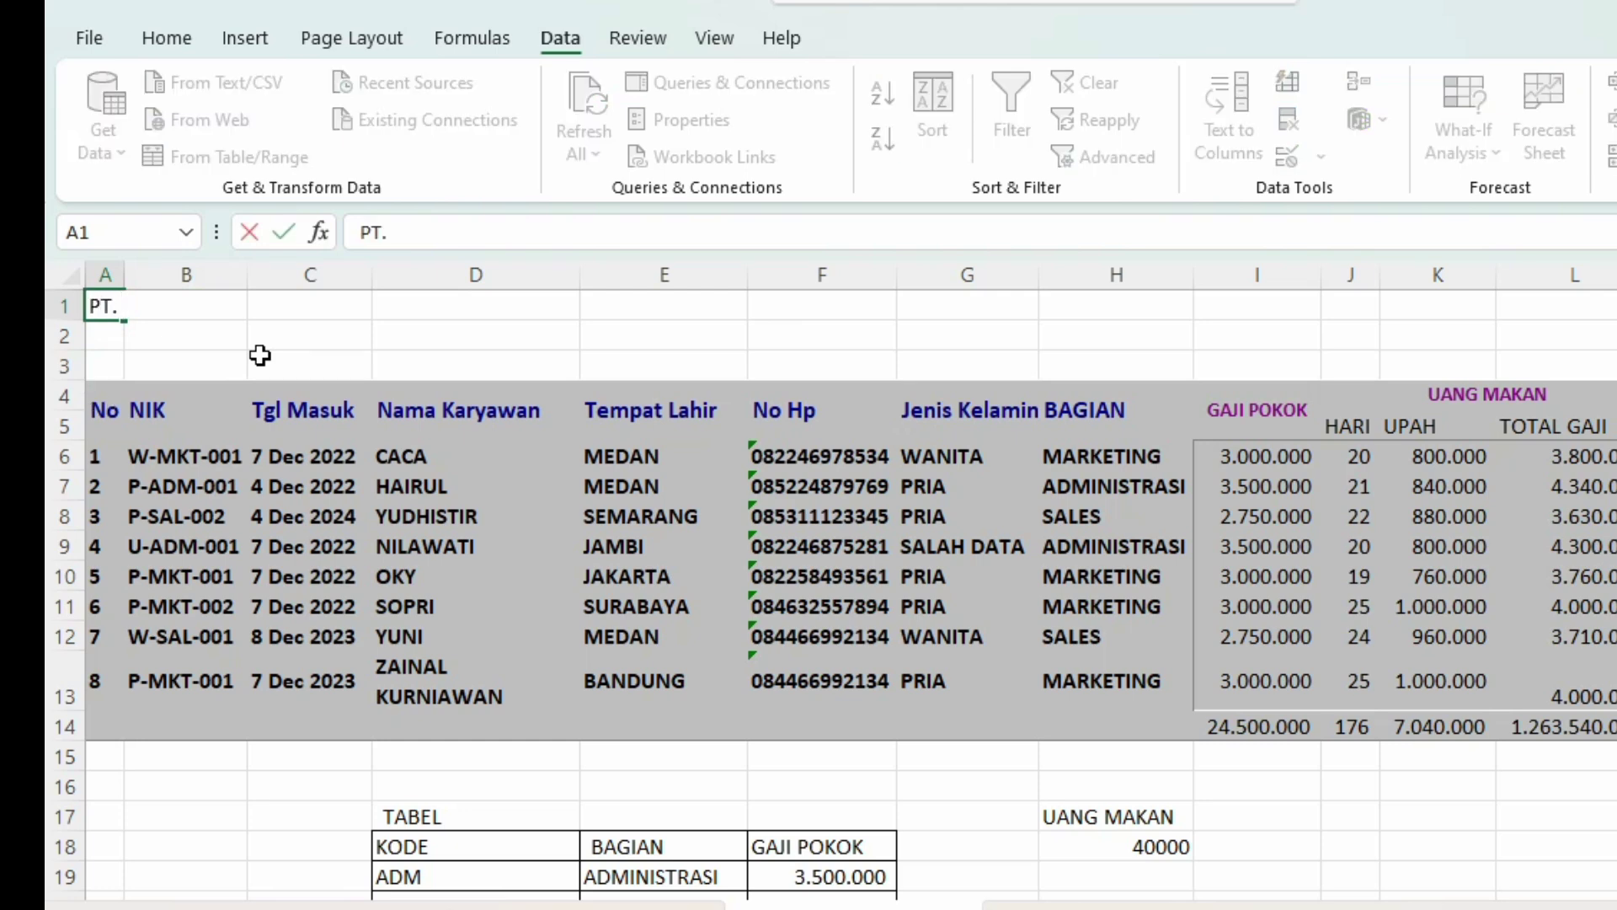
{"action": "type", "text": "U"}
{"action": "key", "text": "BackSpace"}
{"action": "type", "text": "ARJUNA"}
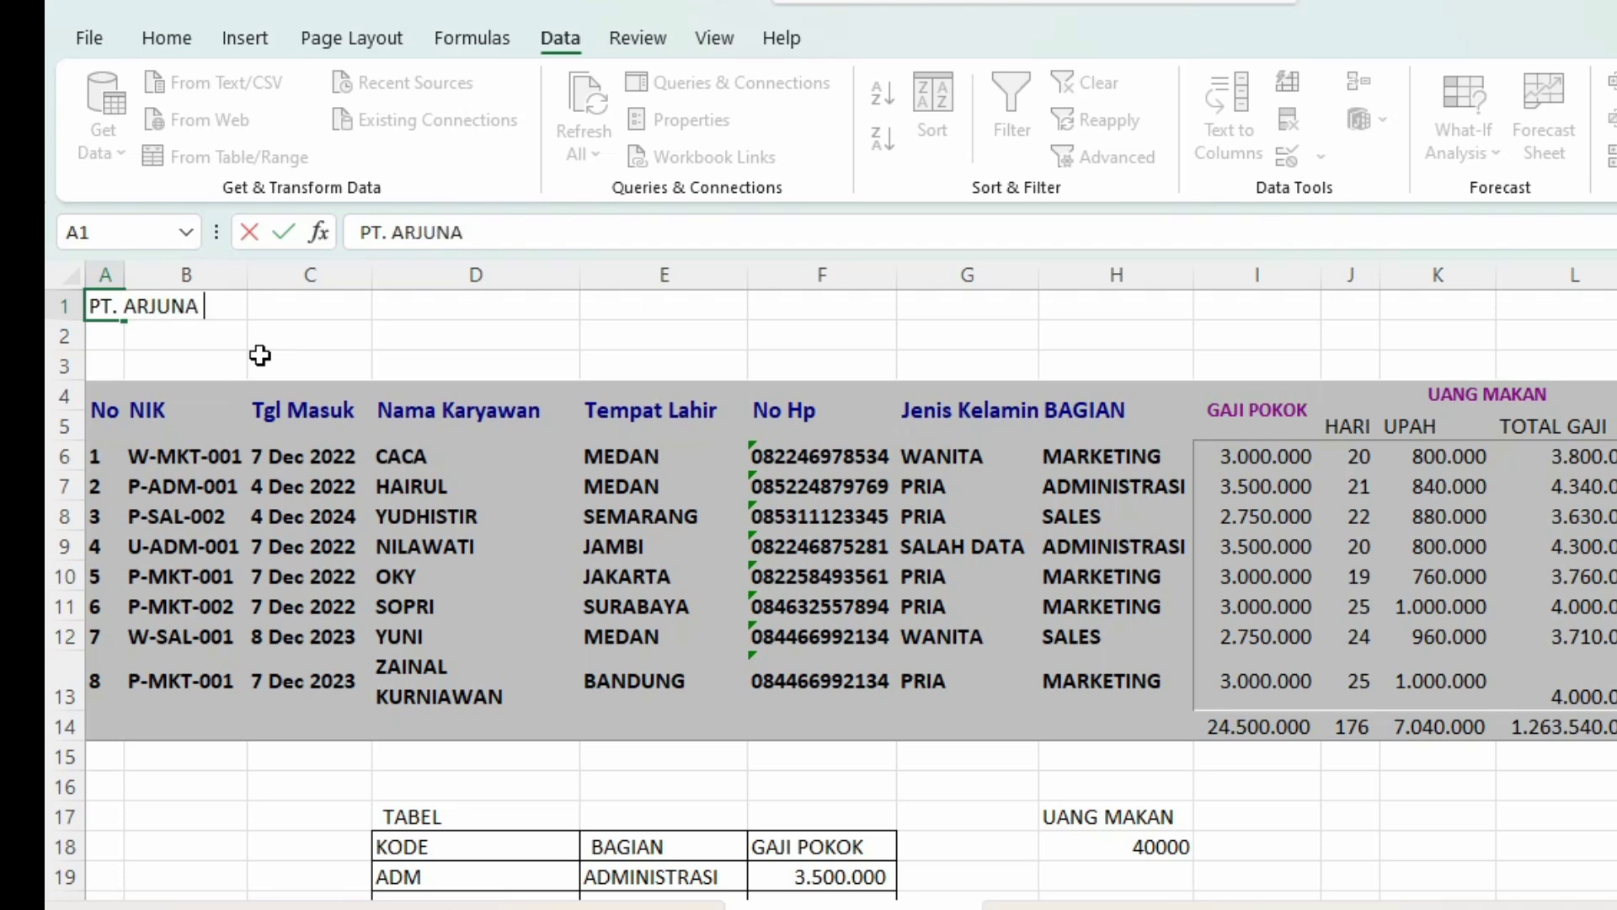
{"action": "type", "text": " PRATAMA"}
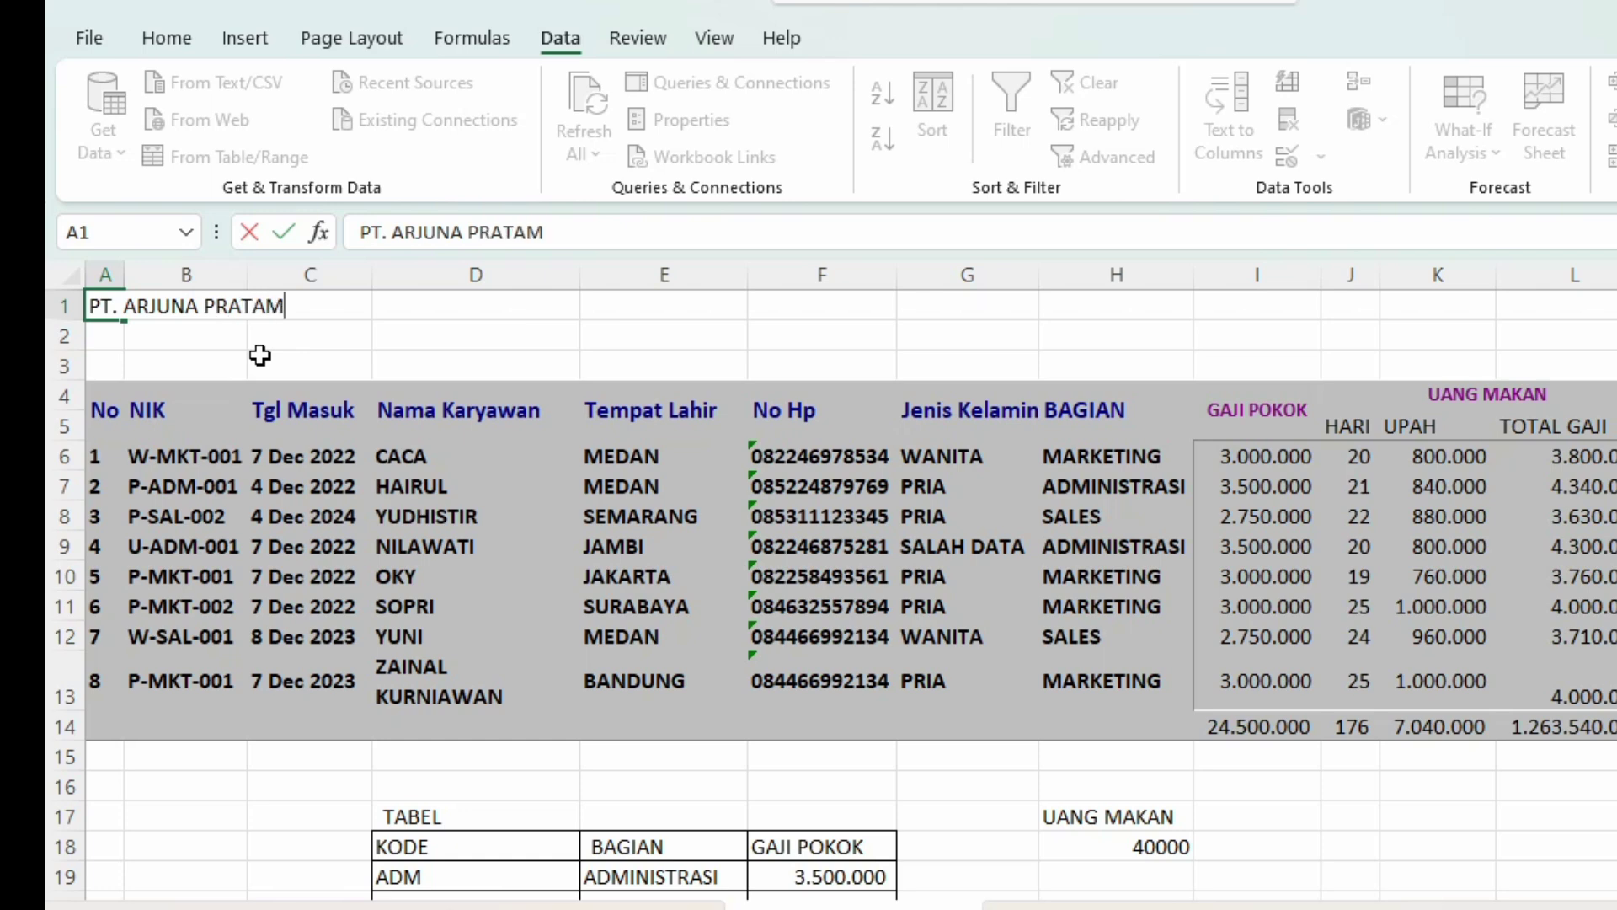
{"action": "key", "text": "Return"}
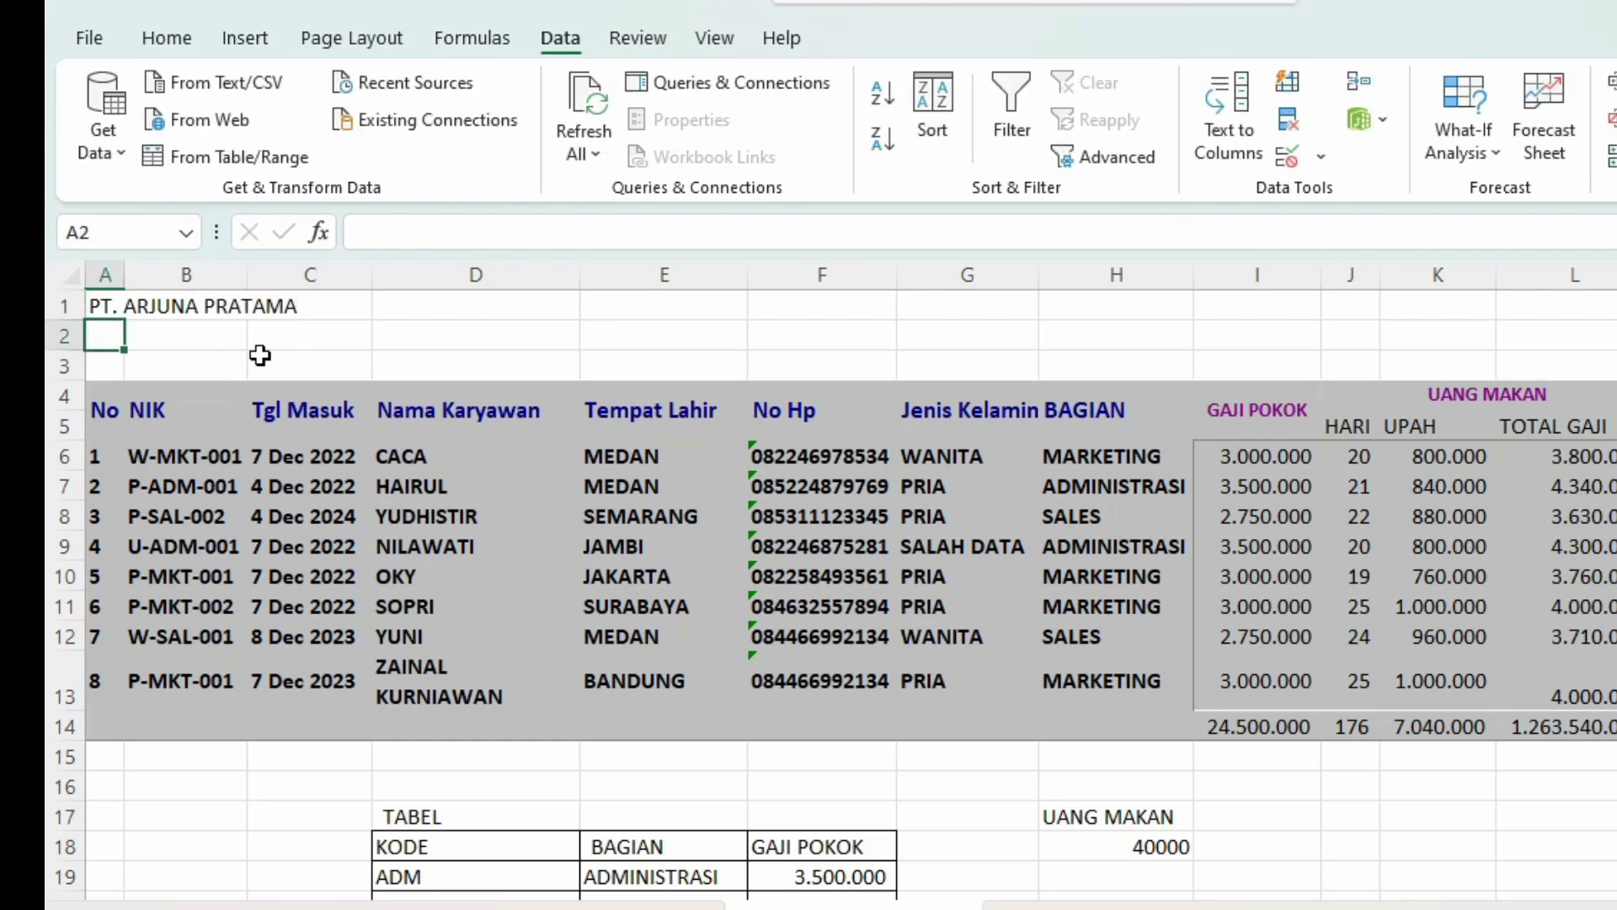
Step: Enter LAPORAN GAJI KARYAWAN as the report title in A2
{"action": "type", "text": "LAPOAN"}
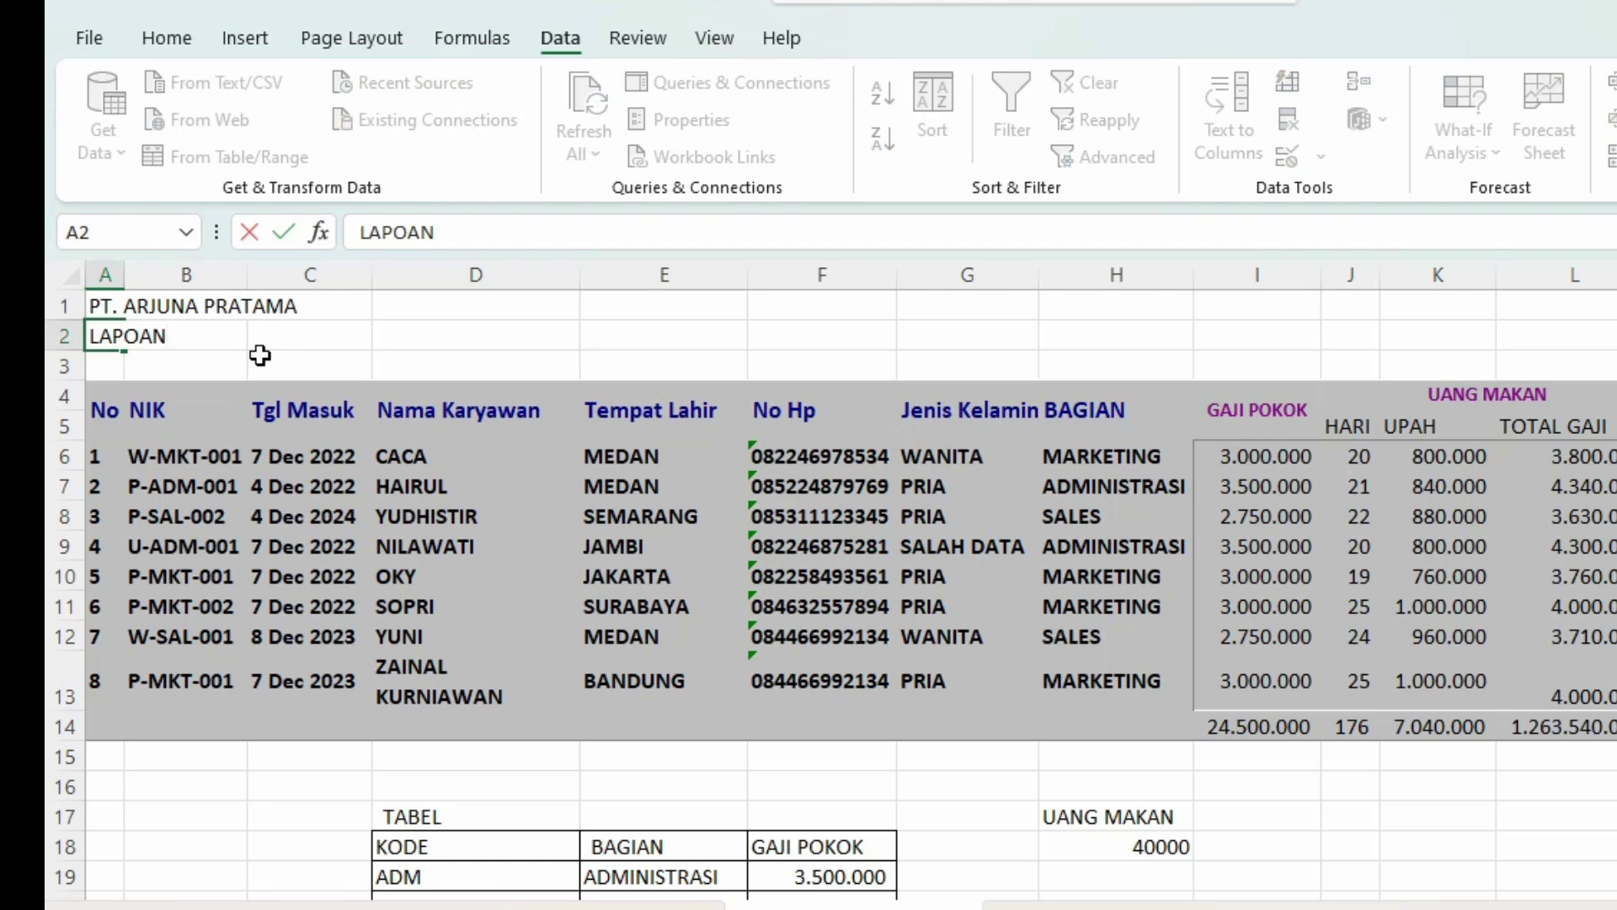
{"action": "key", "text": "BackSpace"}
{"action": "key", "text": "BackSpace"}
{"action": "type", "text": "RA"}
{"action": "key", "text": "BackSpace"}
{"action": "type", "text": "AN GA"}
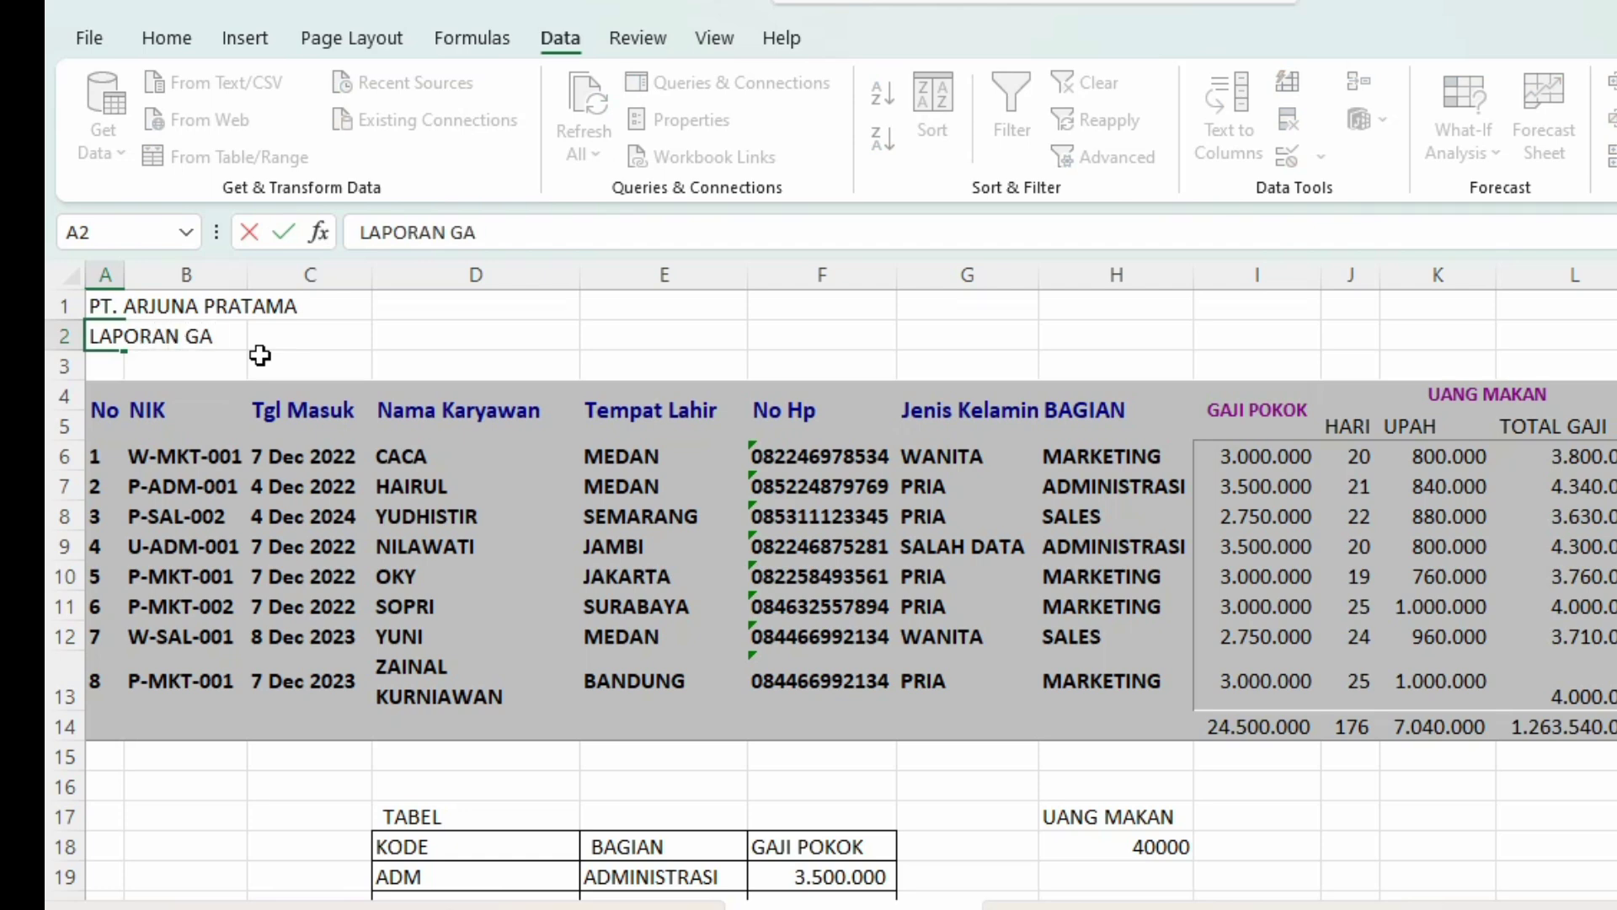
{"action": "type", "text": "JI KARYAWAN"}
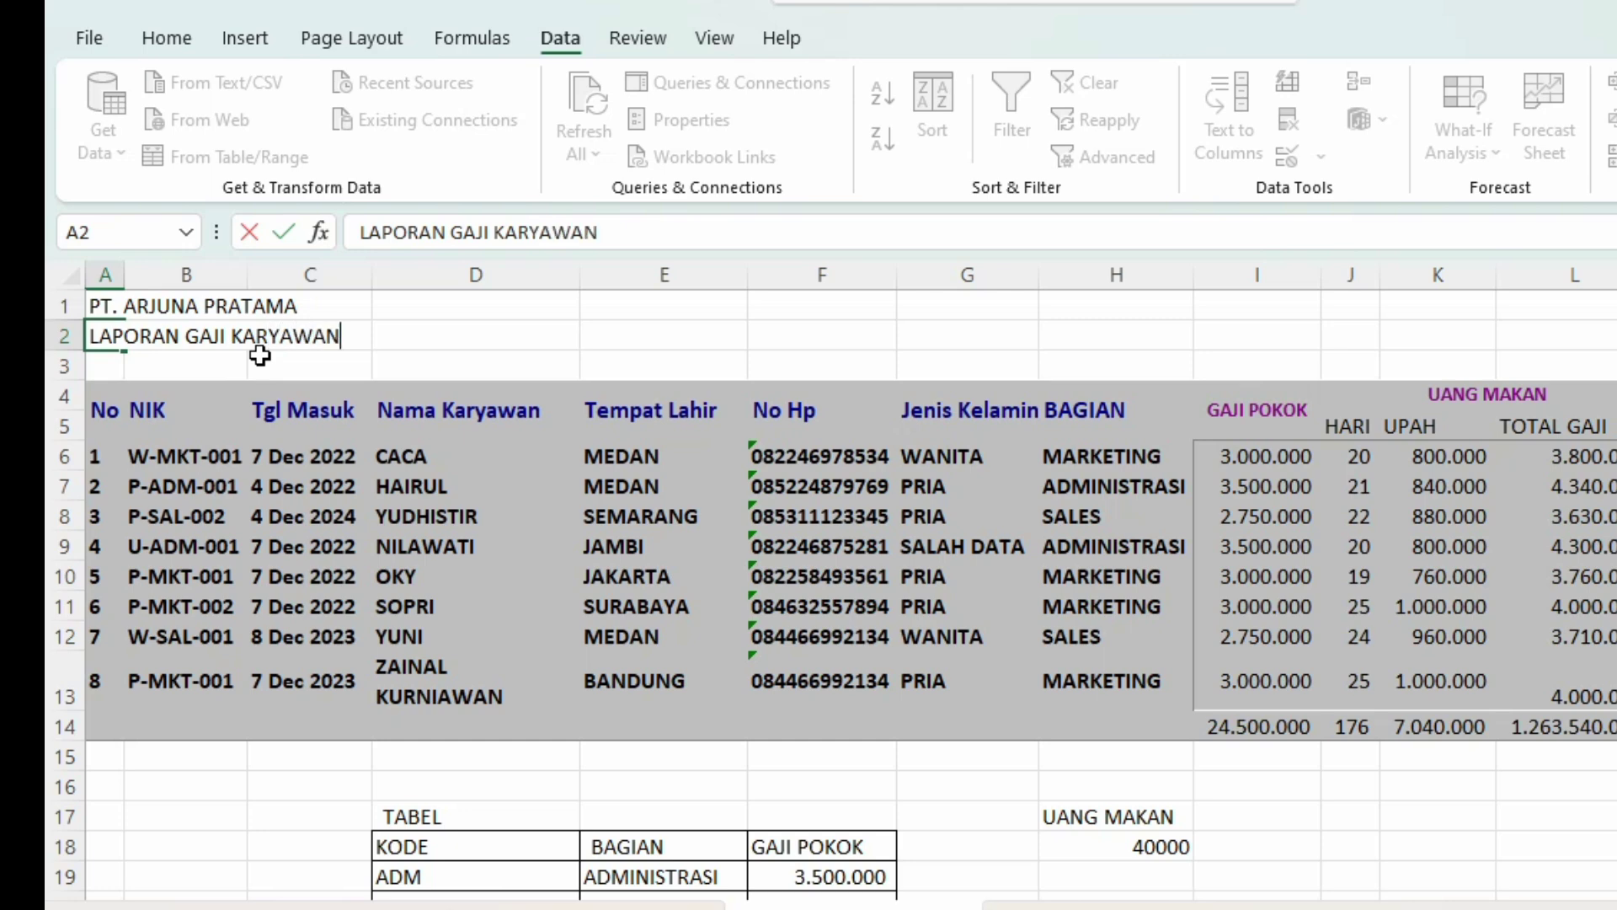
{"action": "key", "text": "Return"}
Step: Enter BULAN JANUARI 2025 in A3
{"action": "type", "text": "BULAN"}
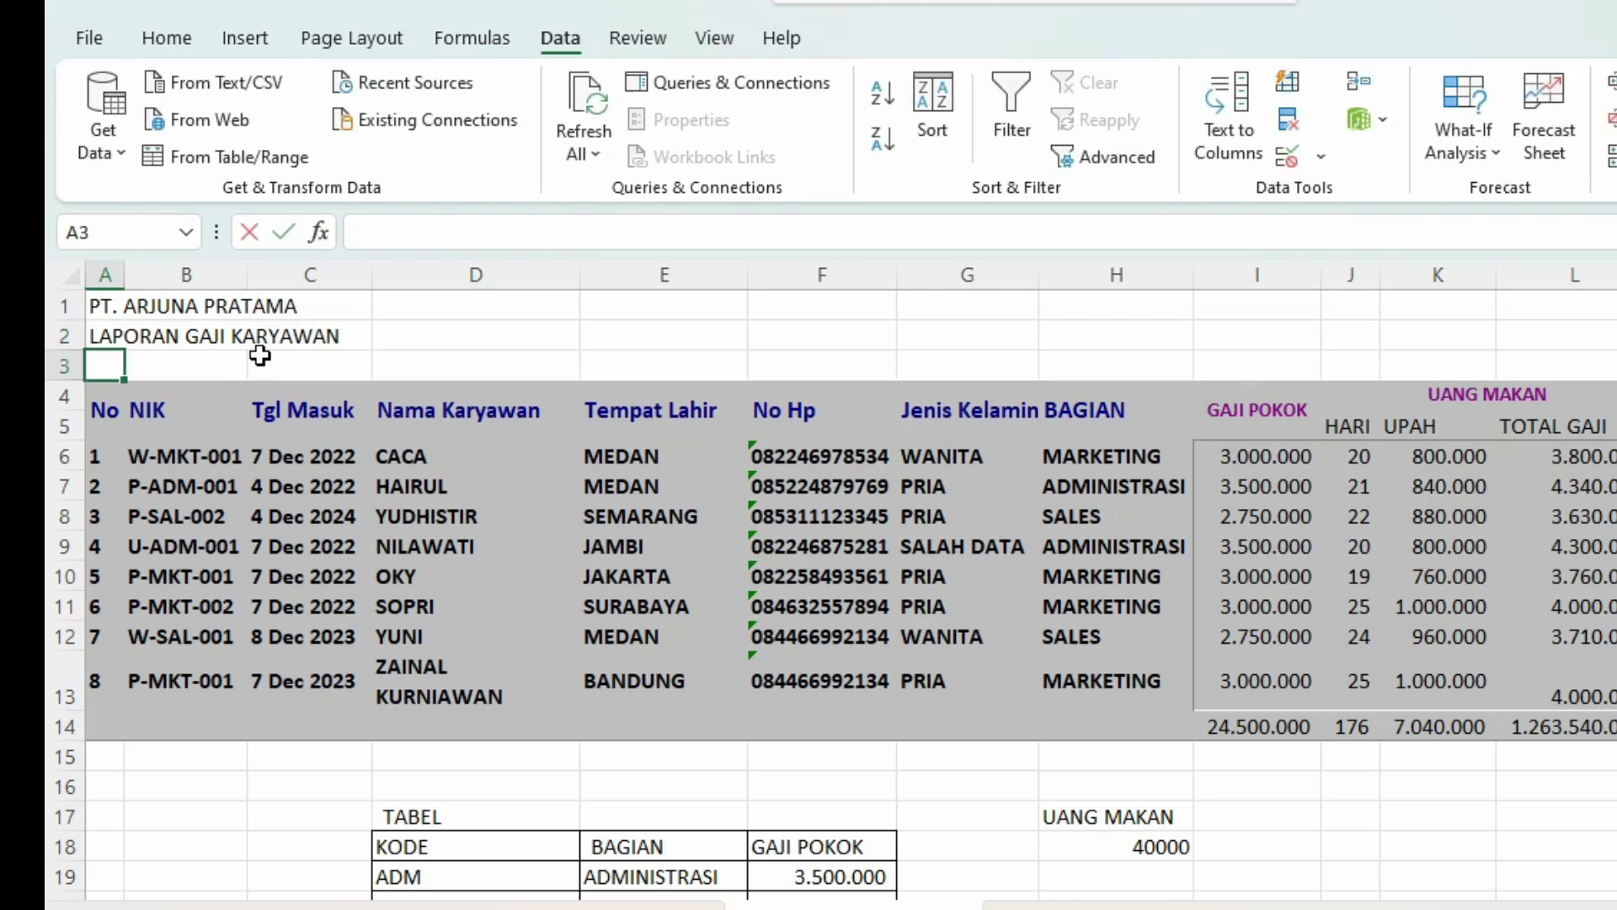
{"action": "type", "text": " JANUARA"}
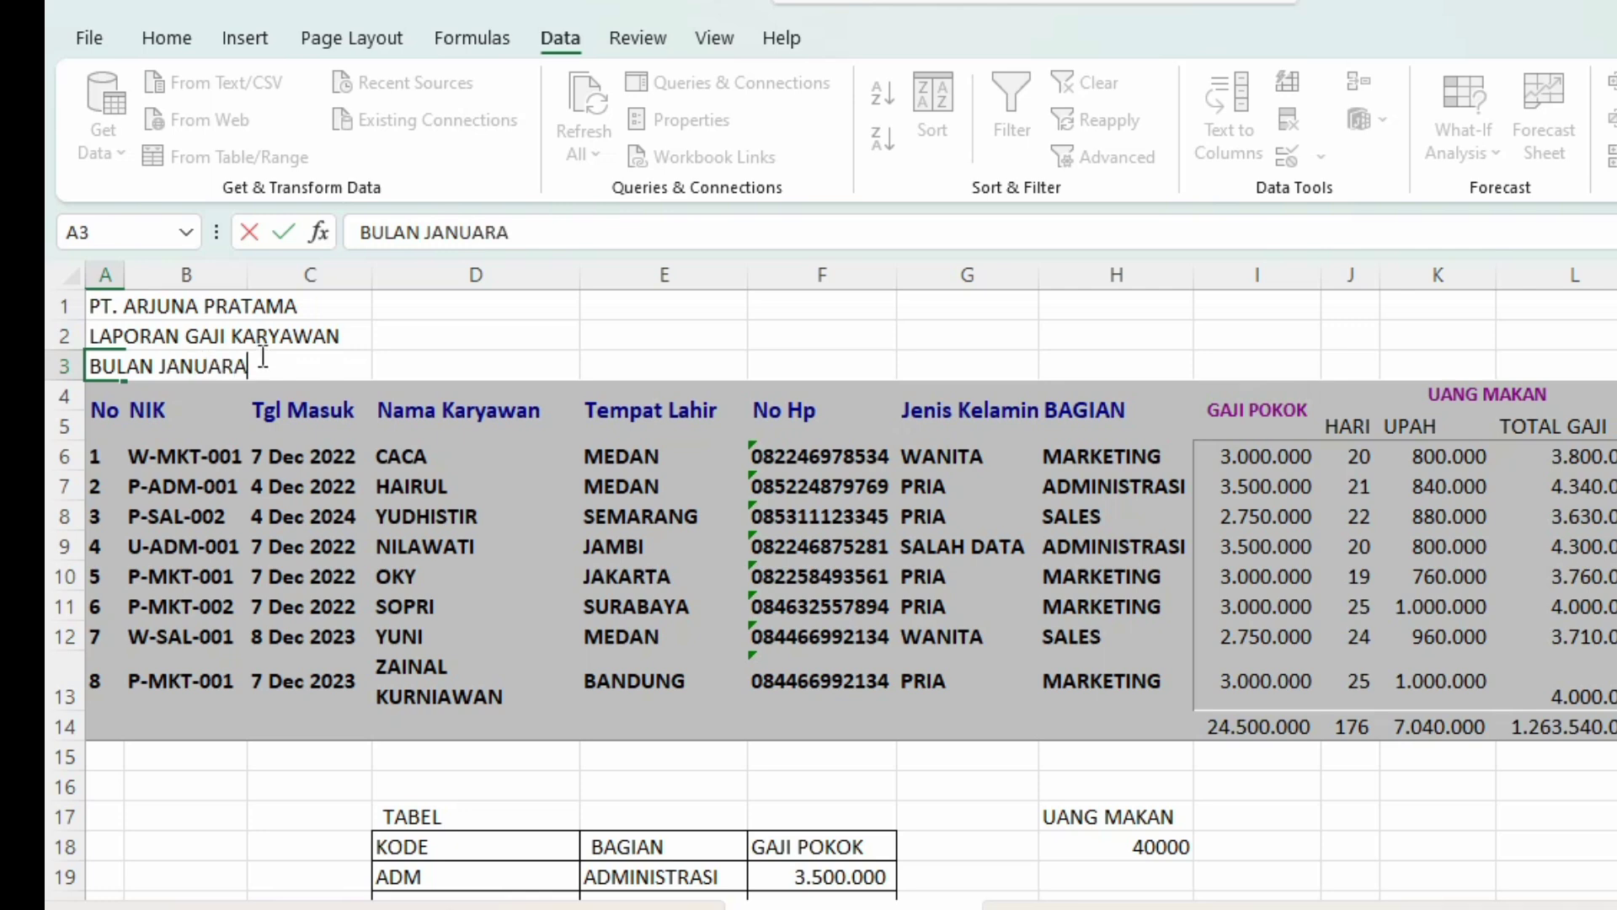
{"action": "key", "text": "BackSpace"}
{"action": "type", "text": "I 2026"}
{"action": "key", "text": "BackSpace"}
{"action": "type", "text": "5"}
{"action": "key", "text": "Return"}
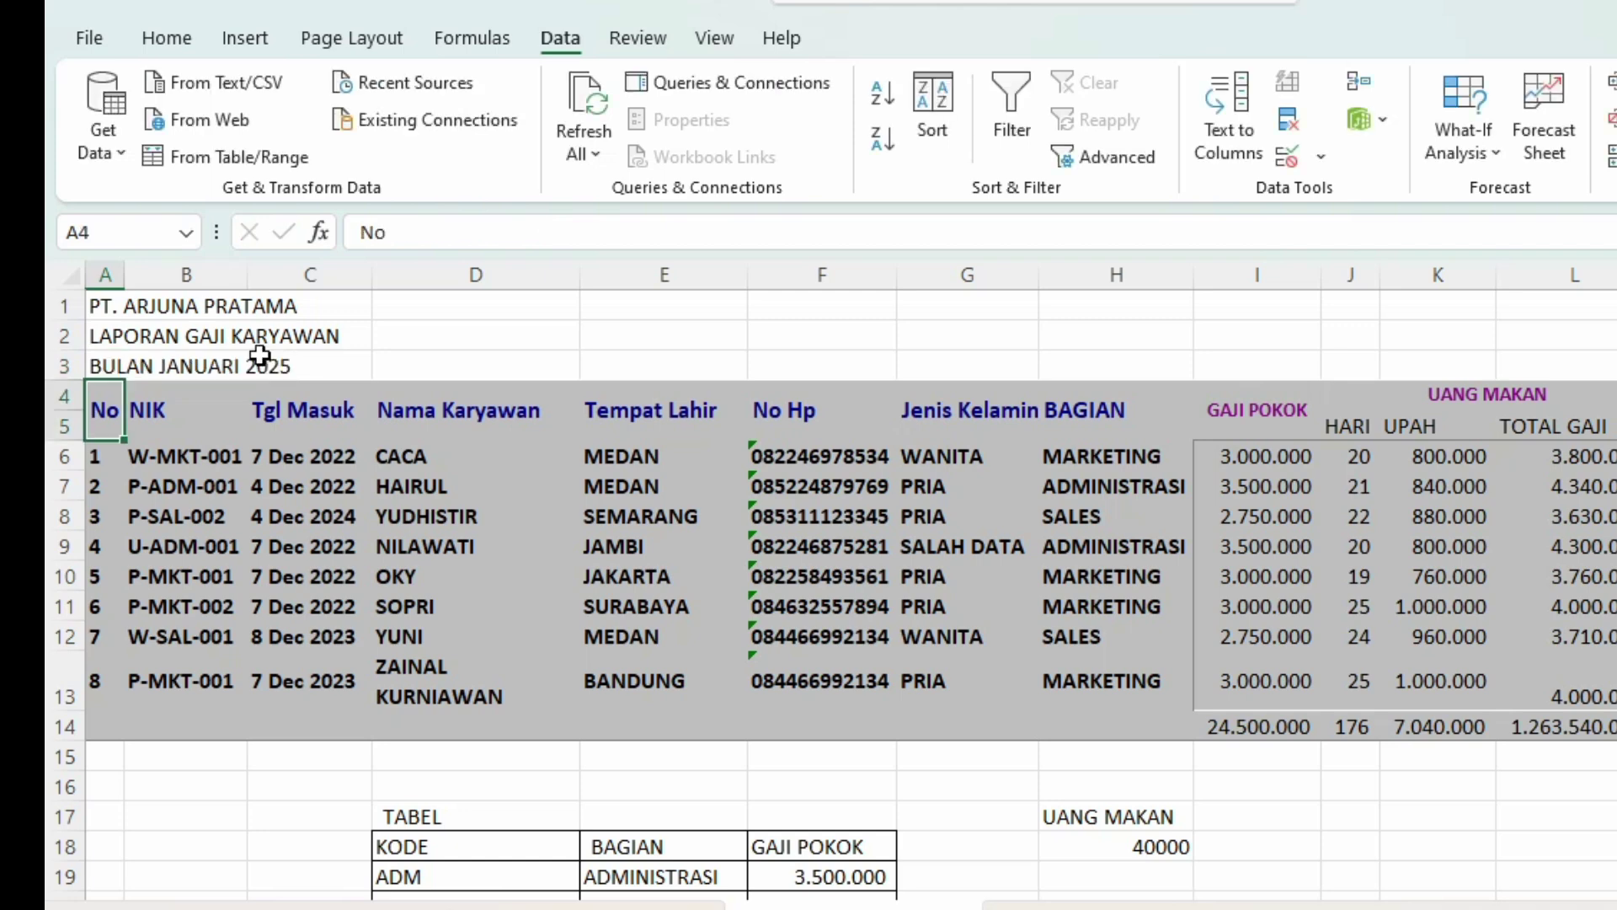
Step: Insert a blank row 4 between the title lines and the table headers
{"action": "right_click", "coordinate": [66, 396]}
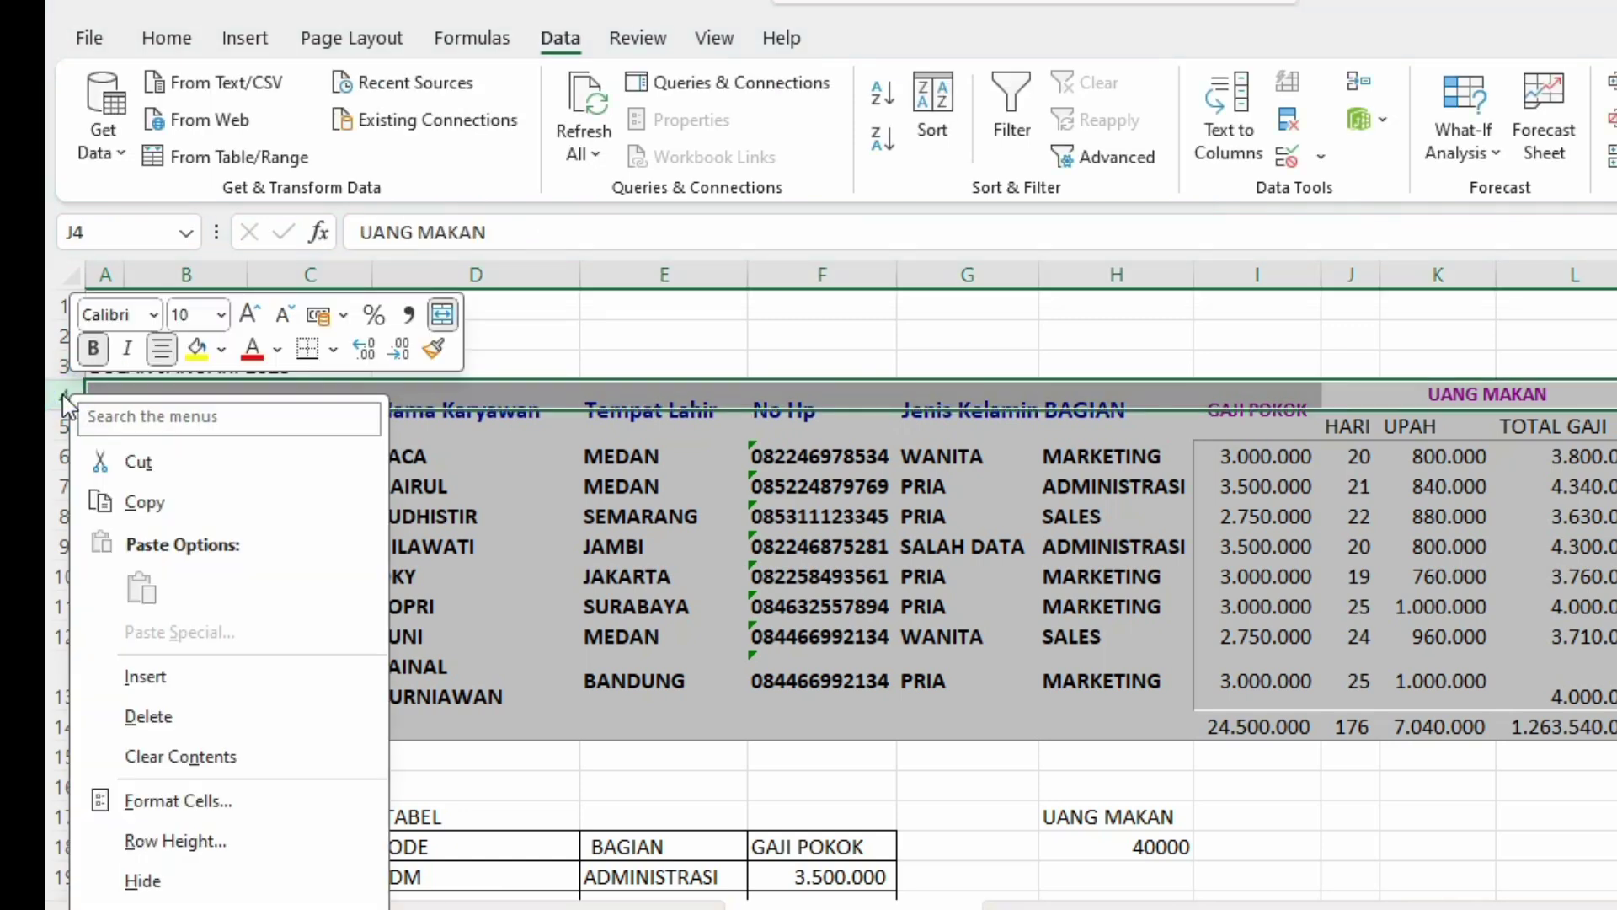
{"action": "left_click", "coordinate": [144, 677]}
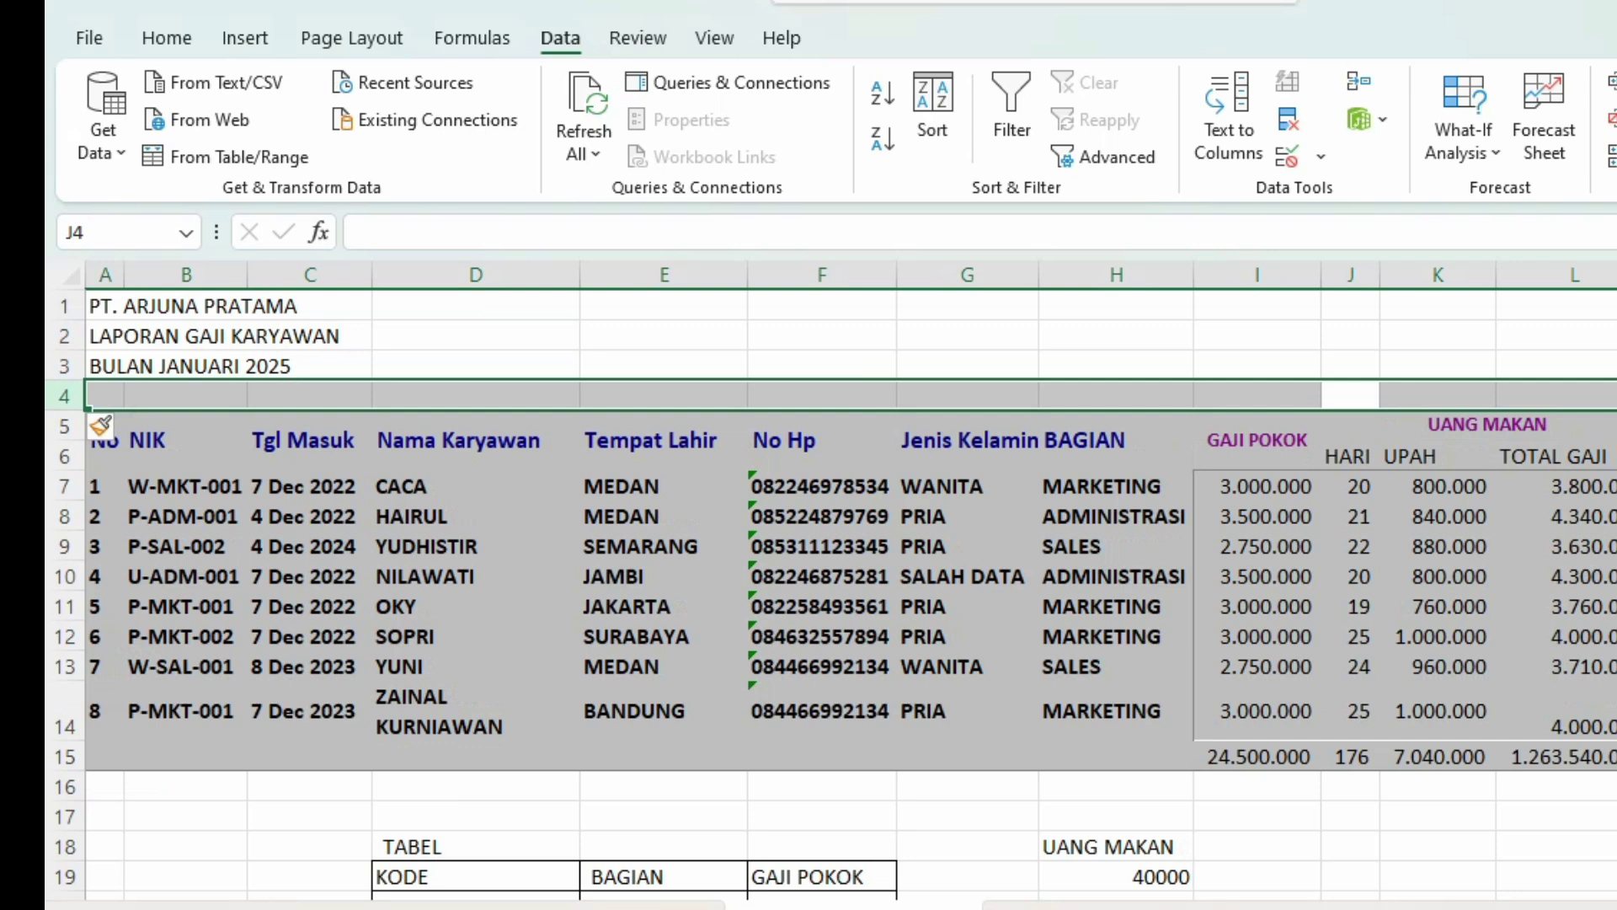
{"action": "left_click", "coordinate": [1613, 546]}
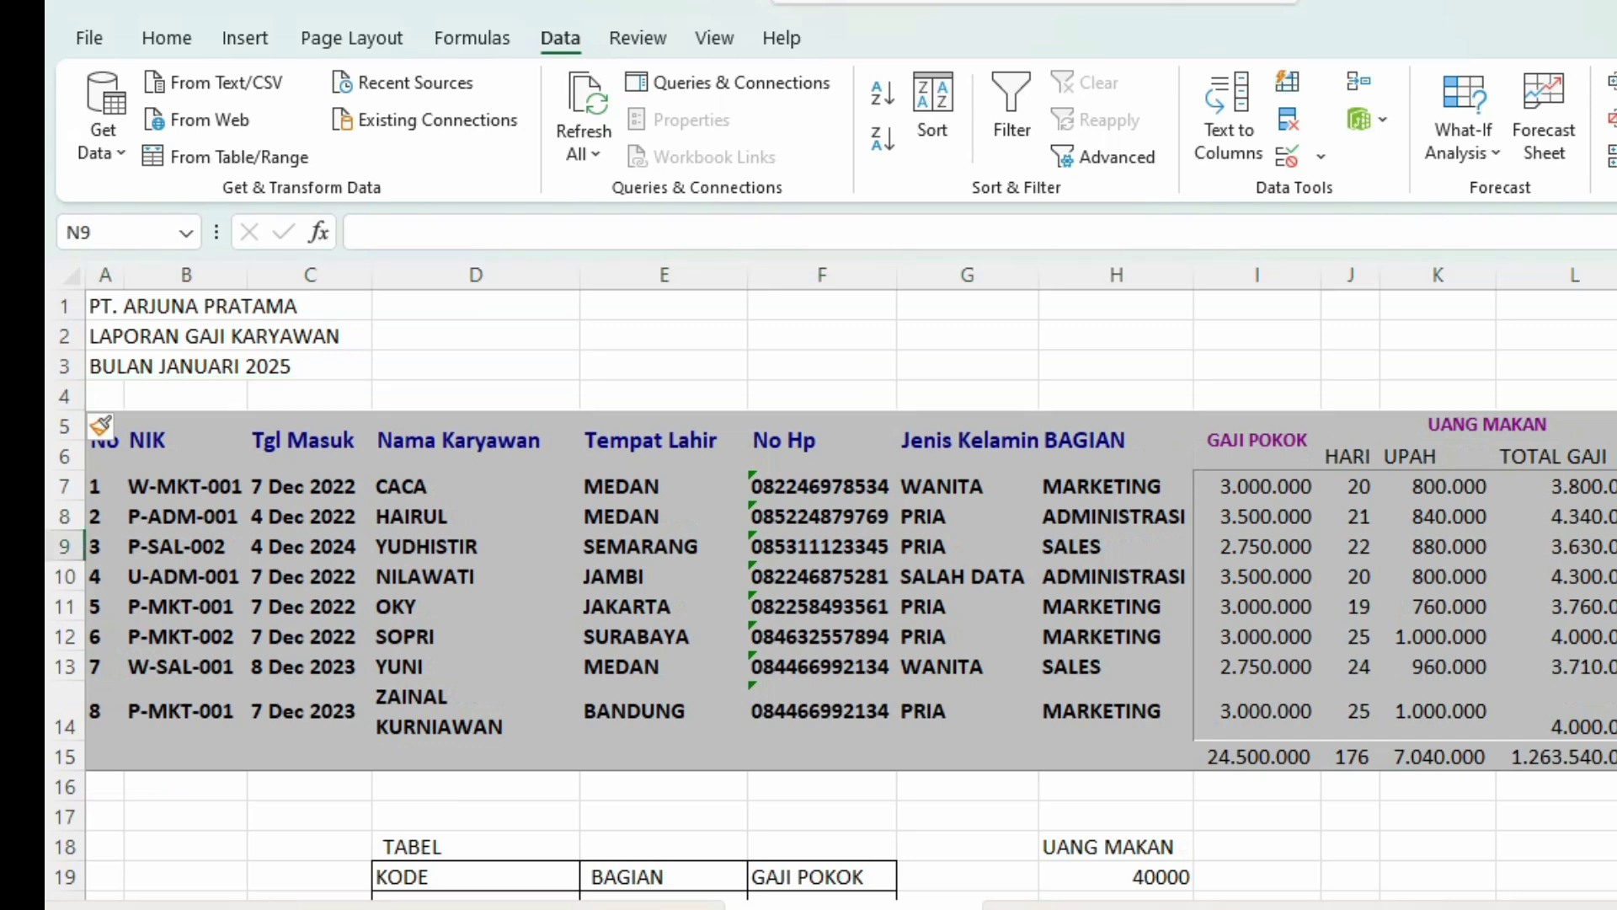
{"action": "left_click", "coordinate": [1613, 486]}
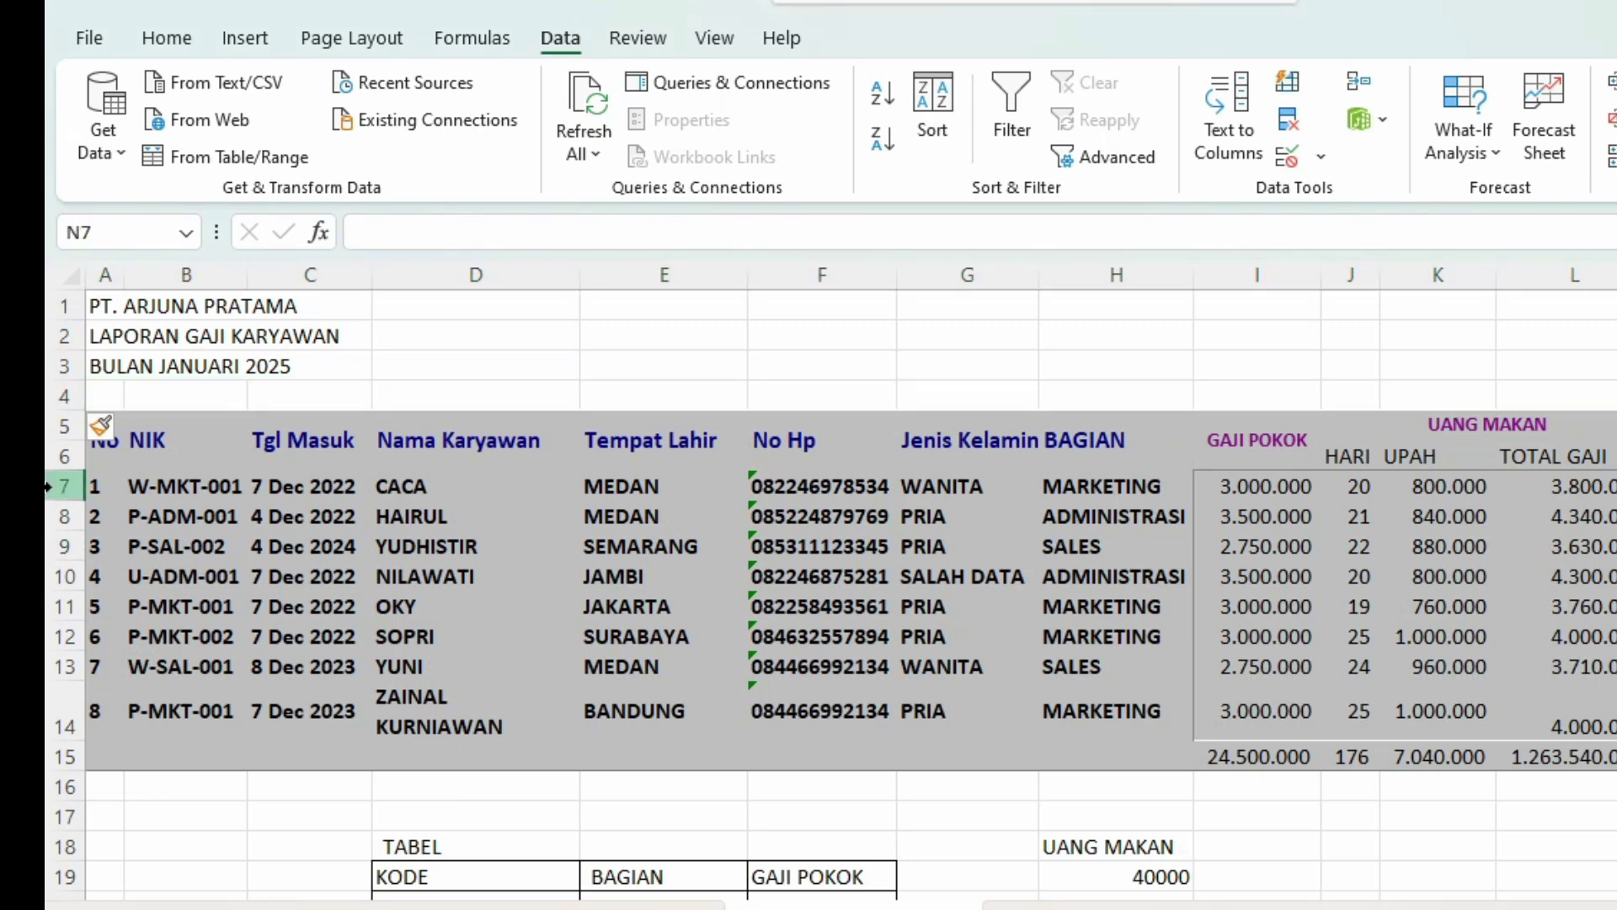
Step: Select the title range A1:L3
{"action": "left_click", "coordinate": [115, 292]}
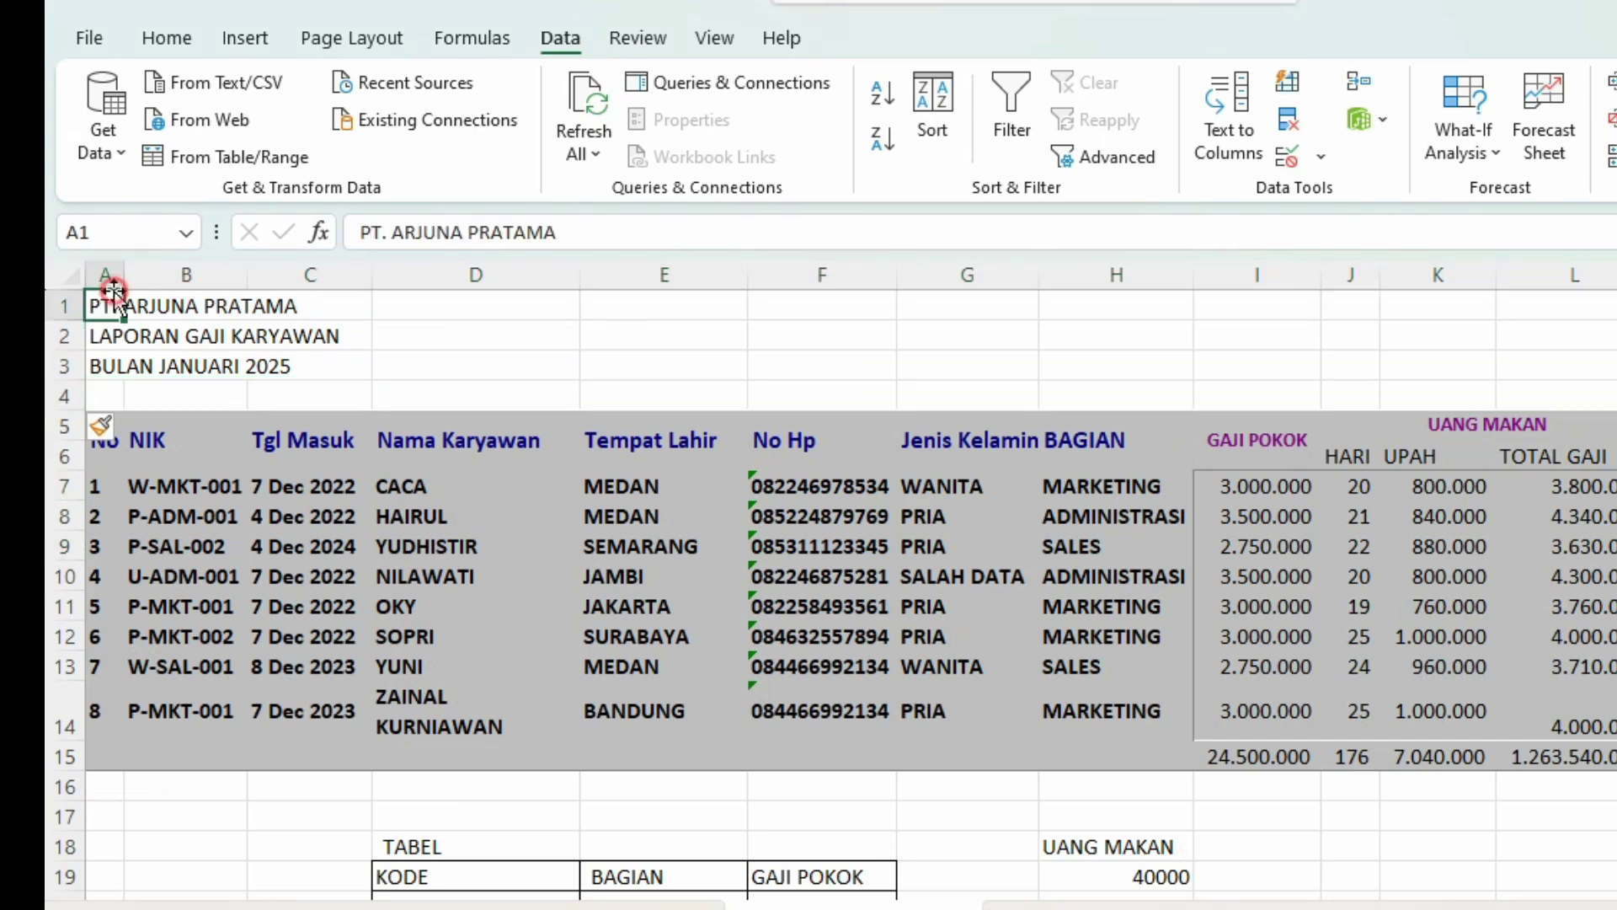
{"action": "left_click", "coordinate": [147, 355], "text": "shift"}
{"action": "left_click", "coordinate": [1582, 372], "text": "shift"}
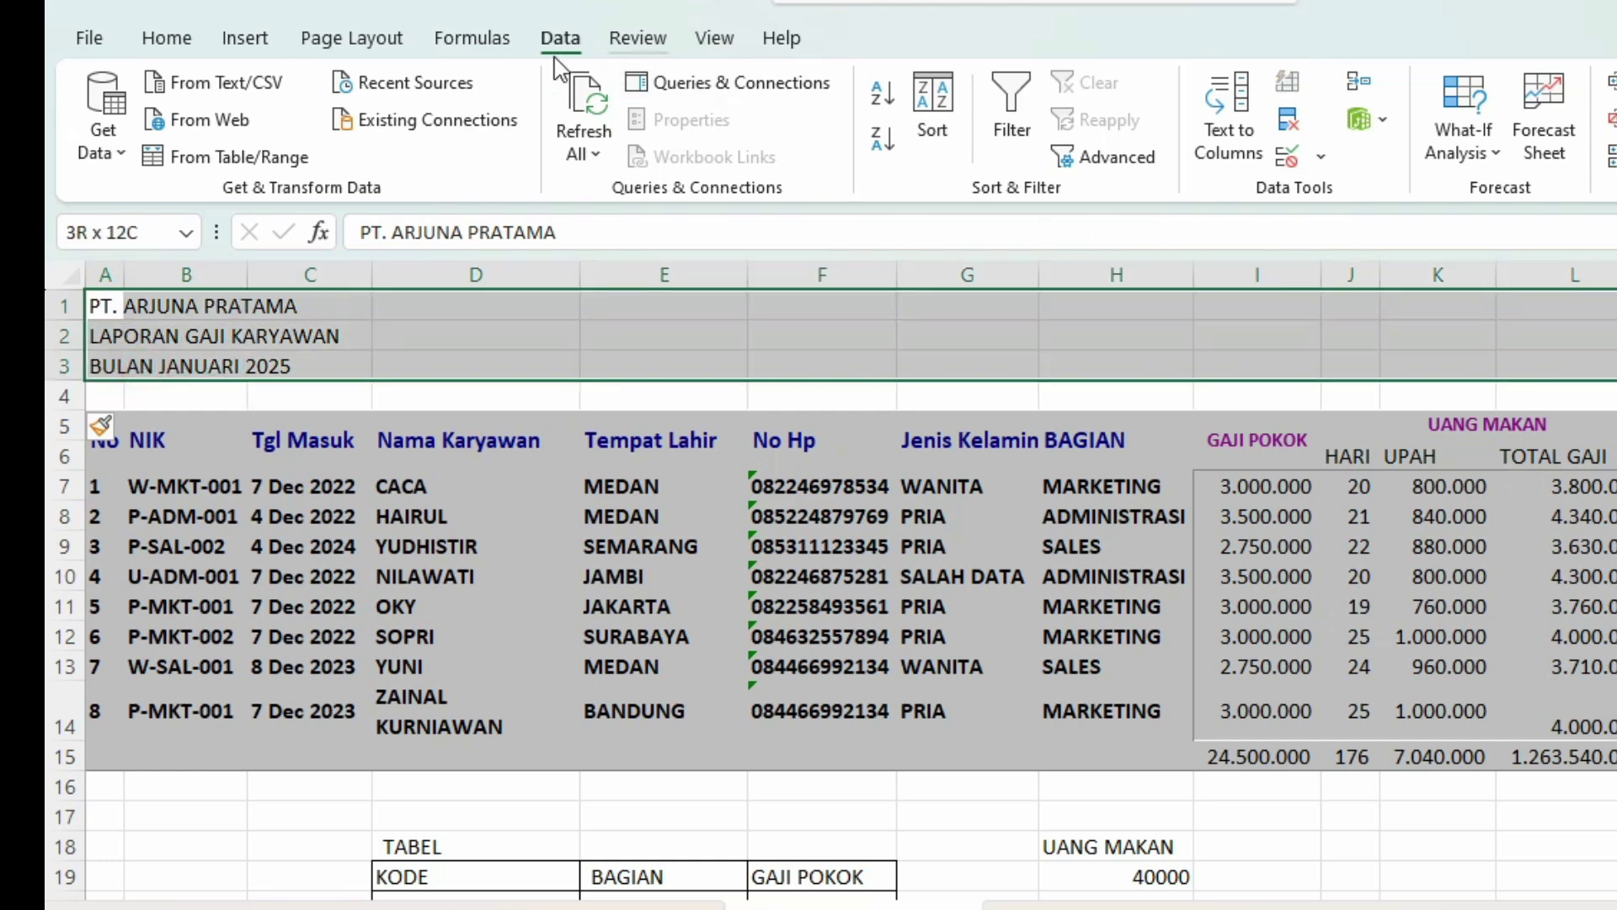
Step: Merge each title row across A–L, centre it vertically and horizontally, and set font size 14
{"action": "left_click", "coordinate": [171, 40]}
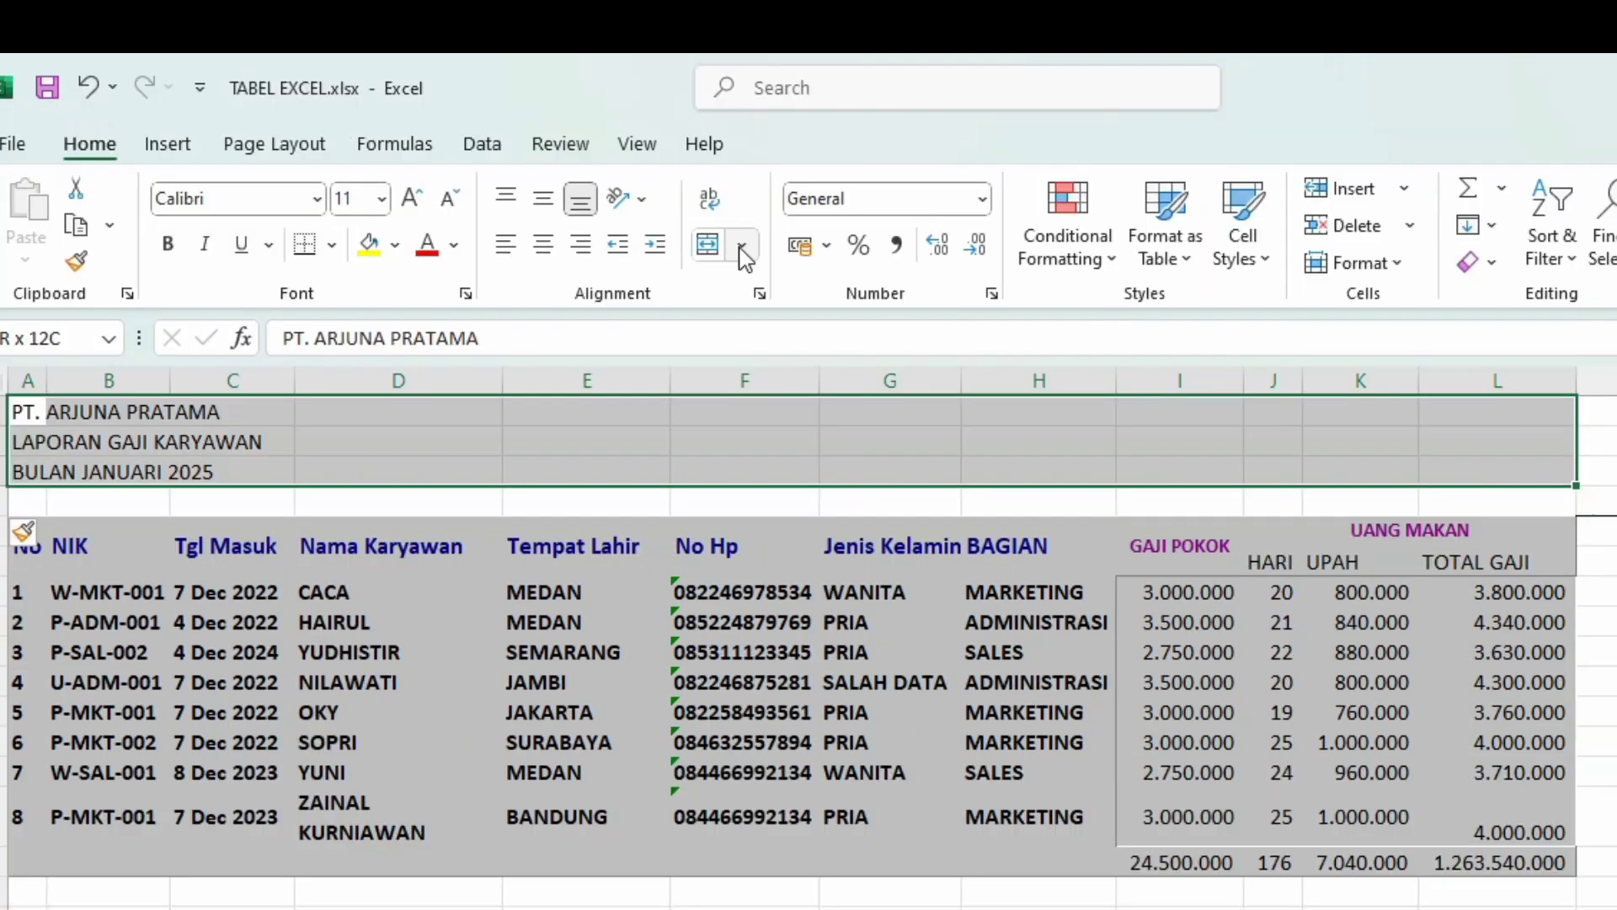
{"action": "left_click", "coordinate": [819, 140]}
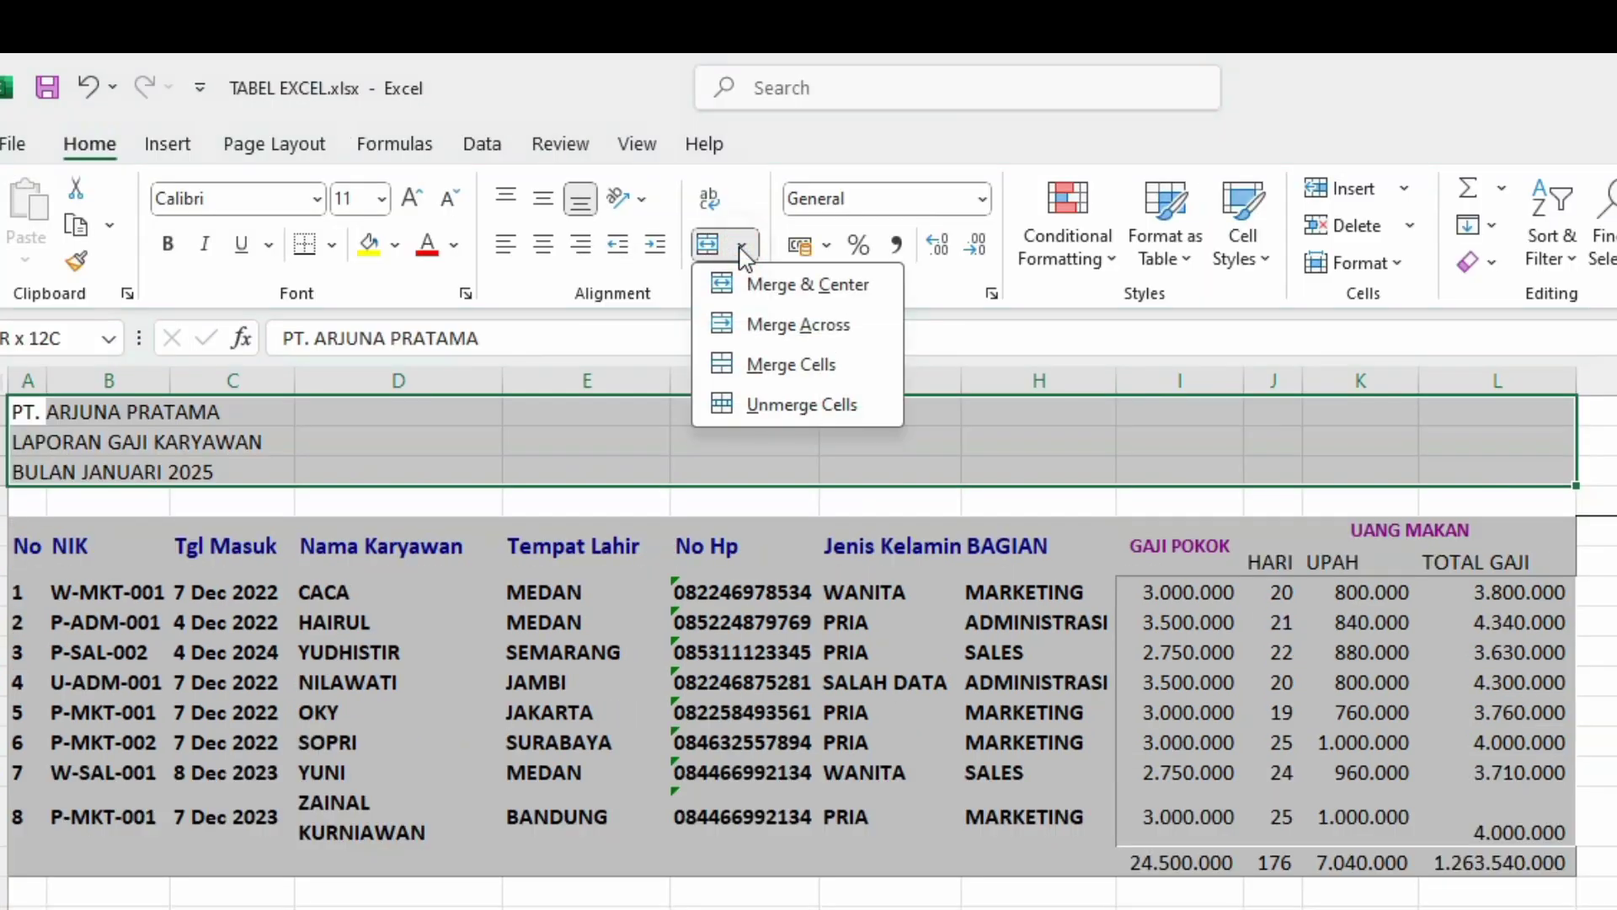
{"action": "left_click", "coordinate": [798, 325]}
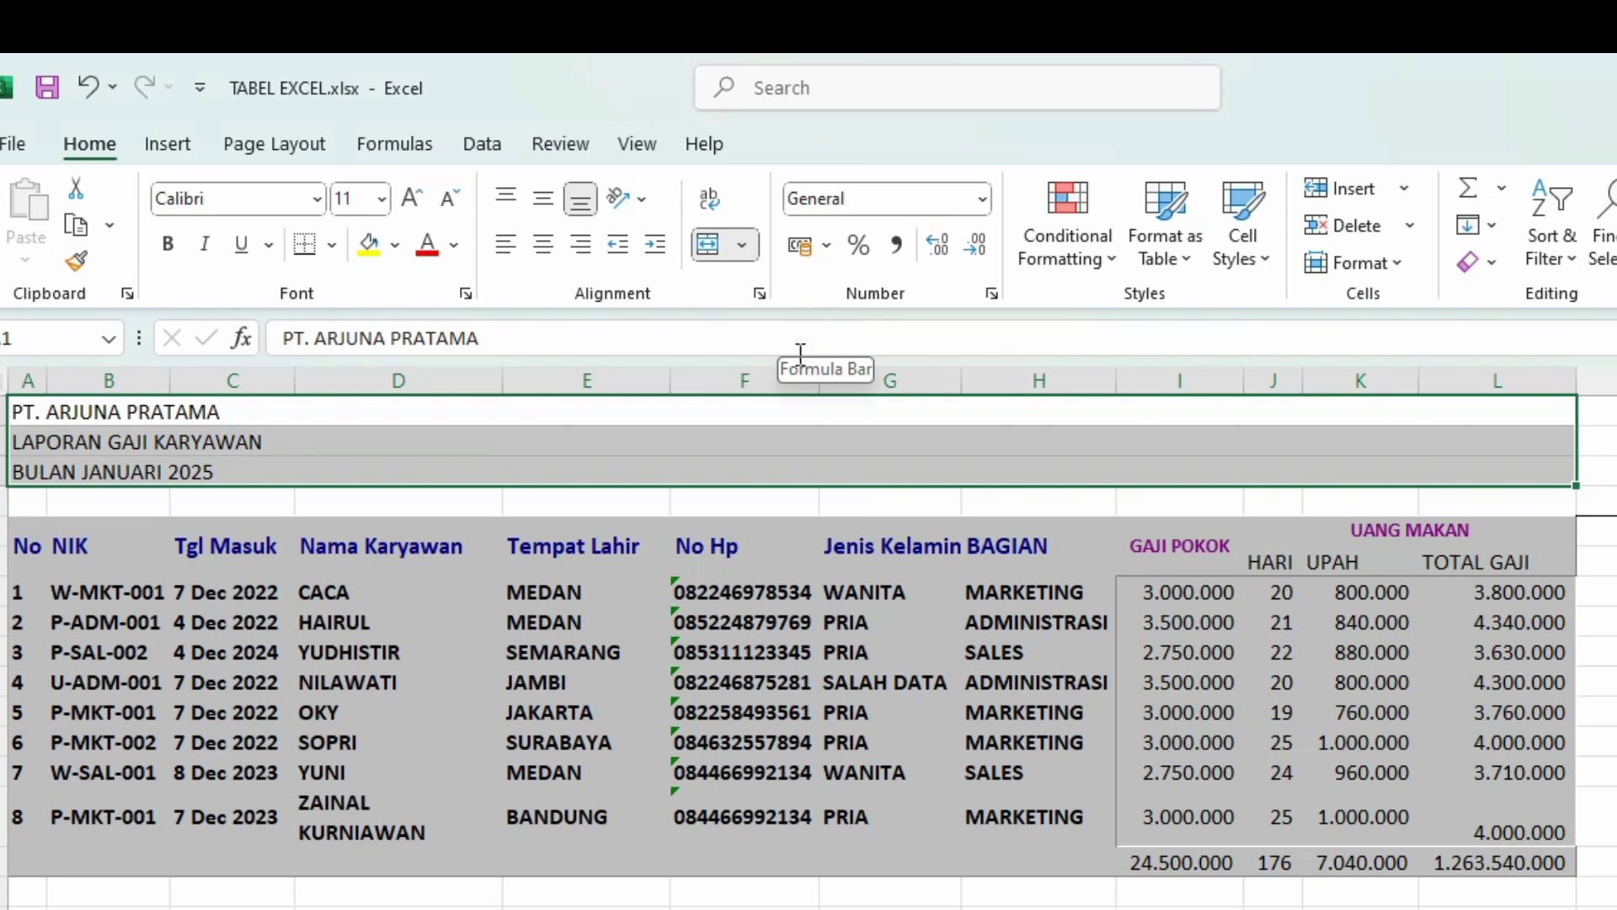
{"action": "left_click", "coordinate": [543, 198]}
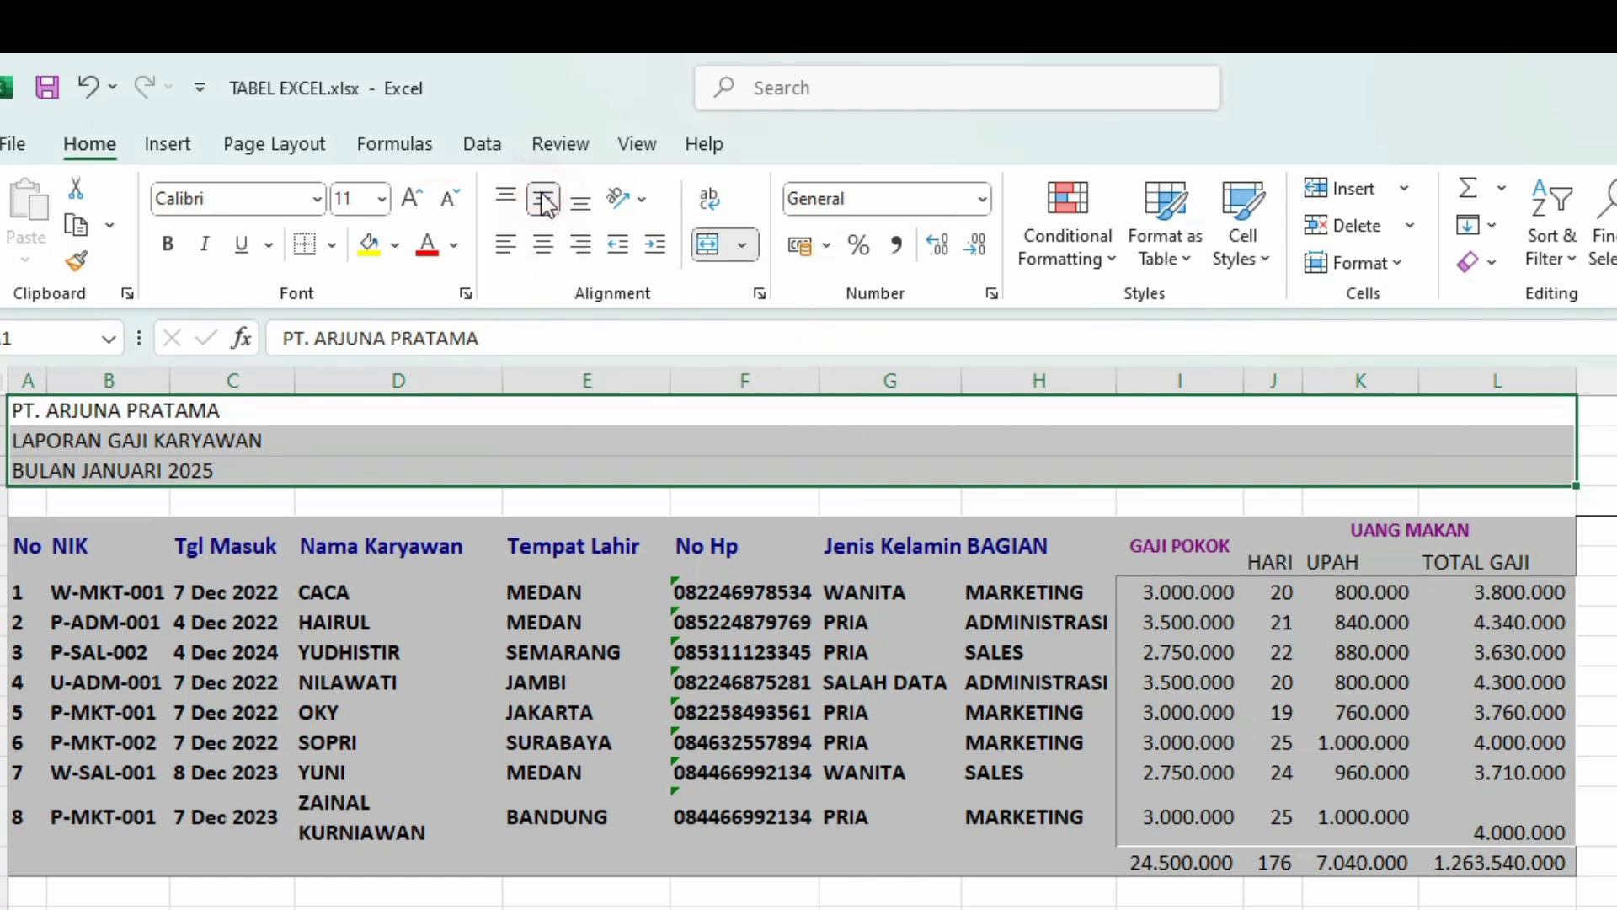
{"action": "left_click", "coordinate": [543, 244]}
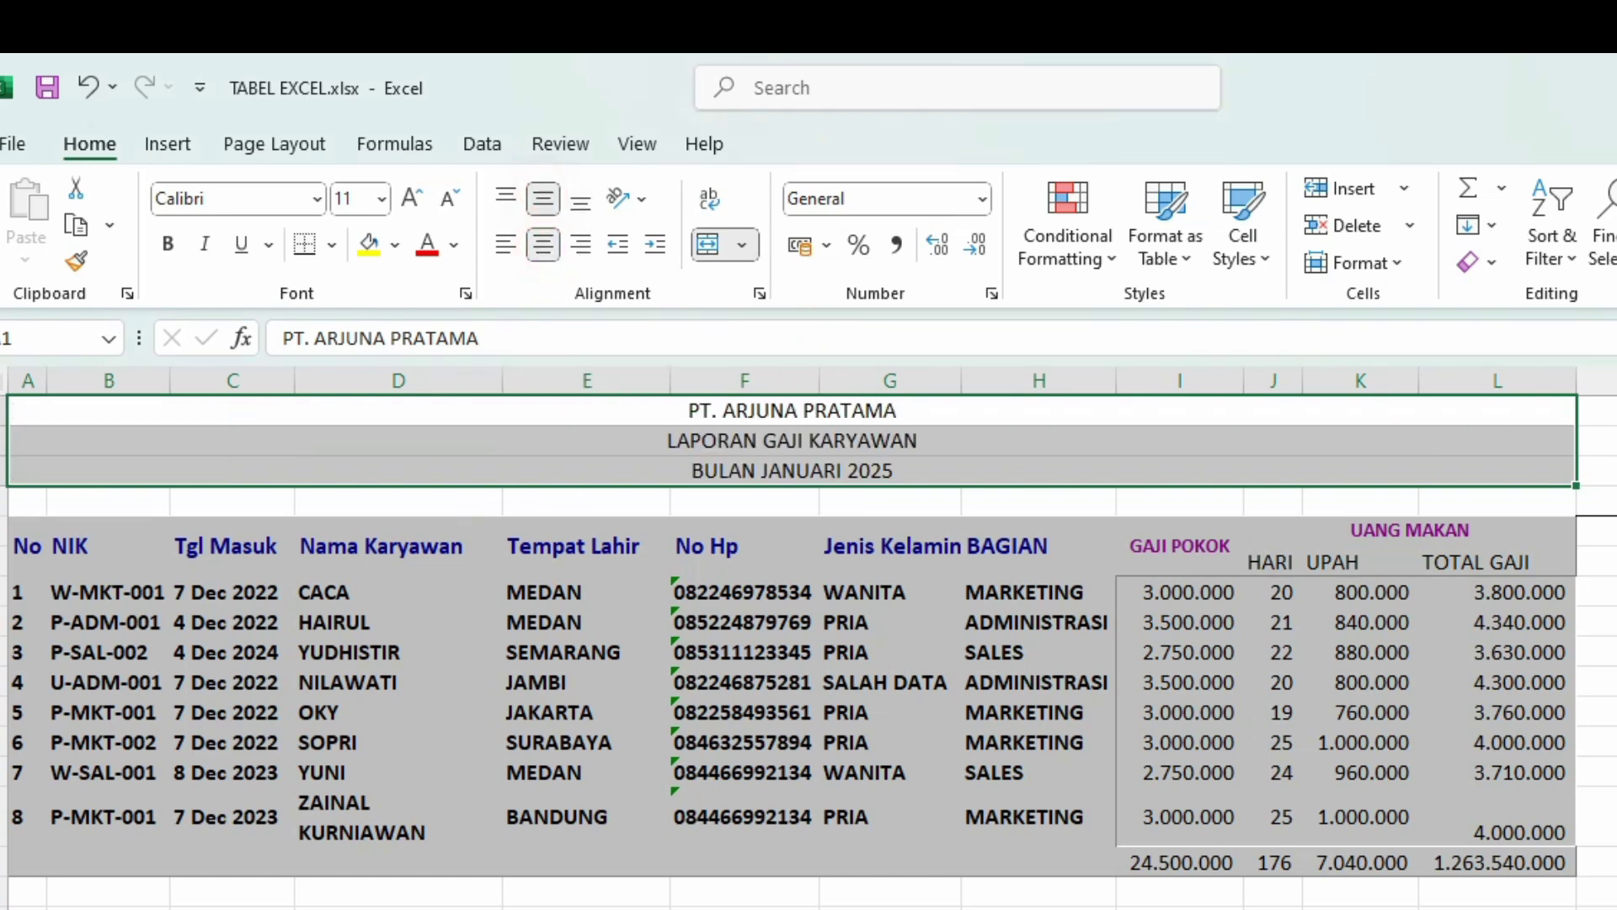
{"action": "left_click", "coordinate": [387, 198]}
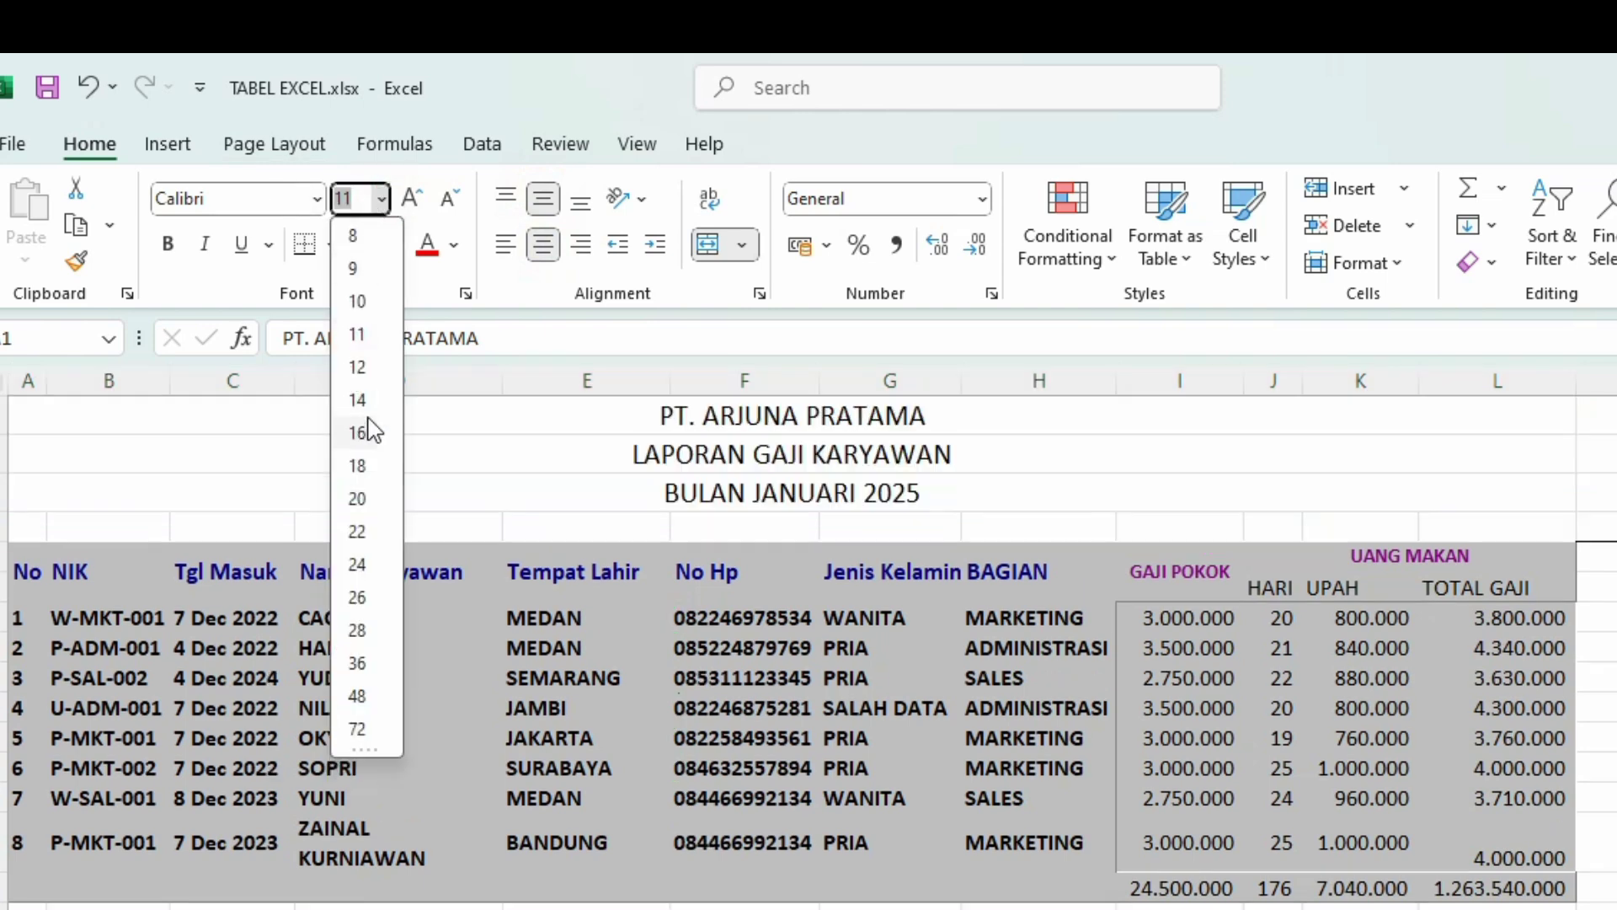
{"action": "left_click", "coordinate": [363, 398]}
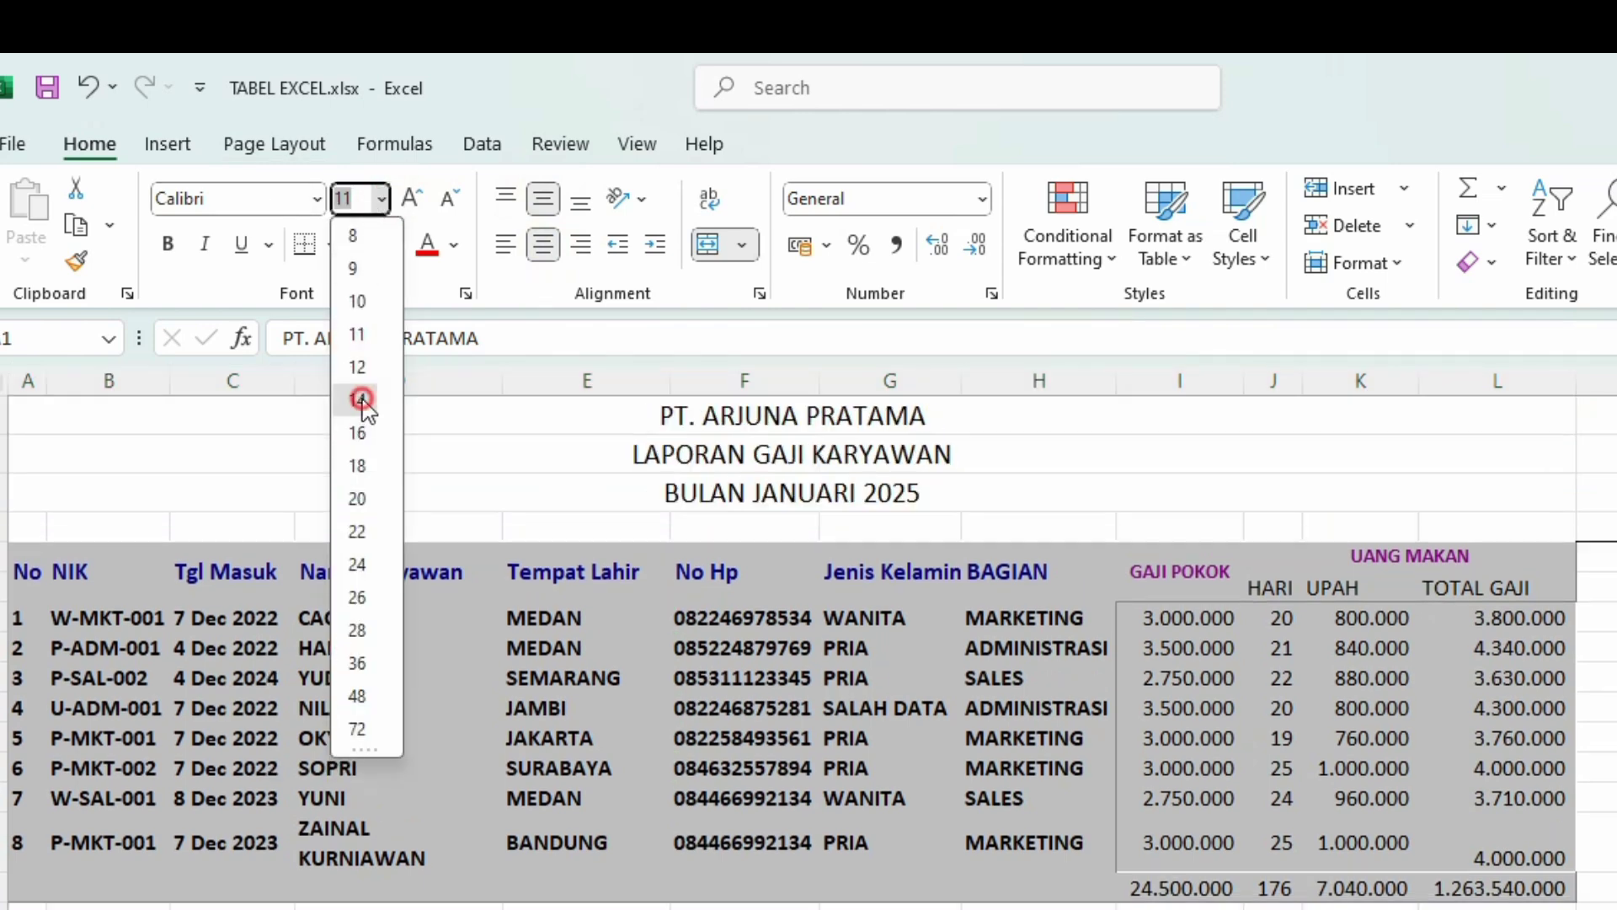
{"action": "left_click", "coordinate": [1596, 767]}
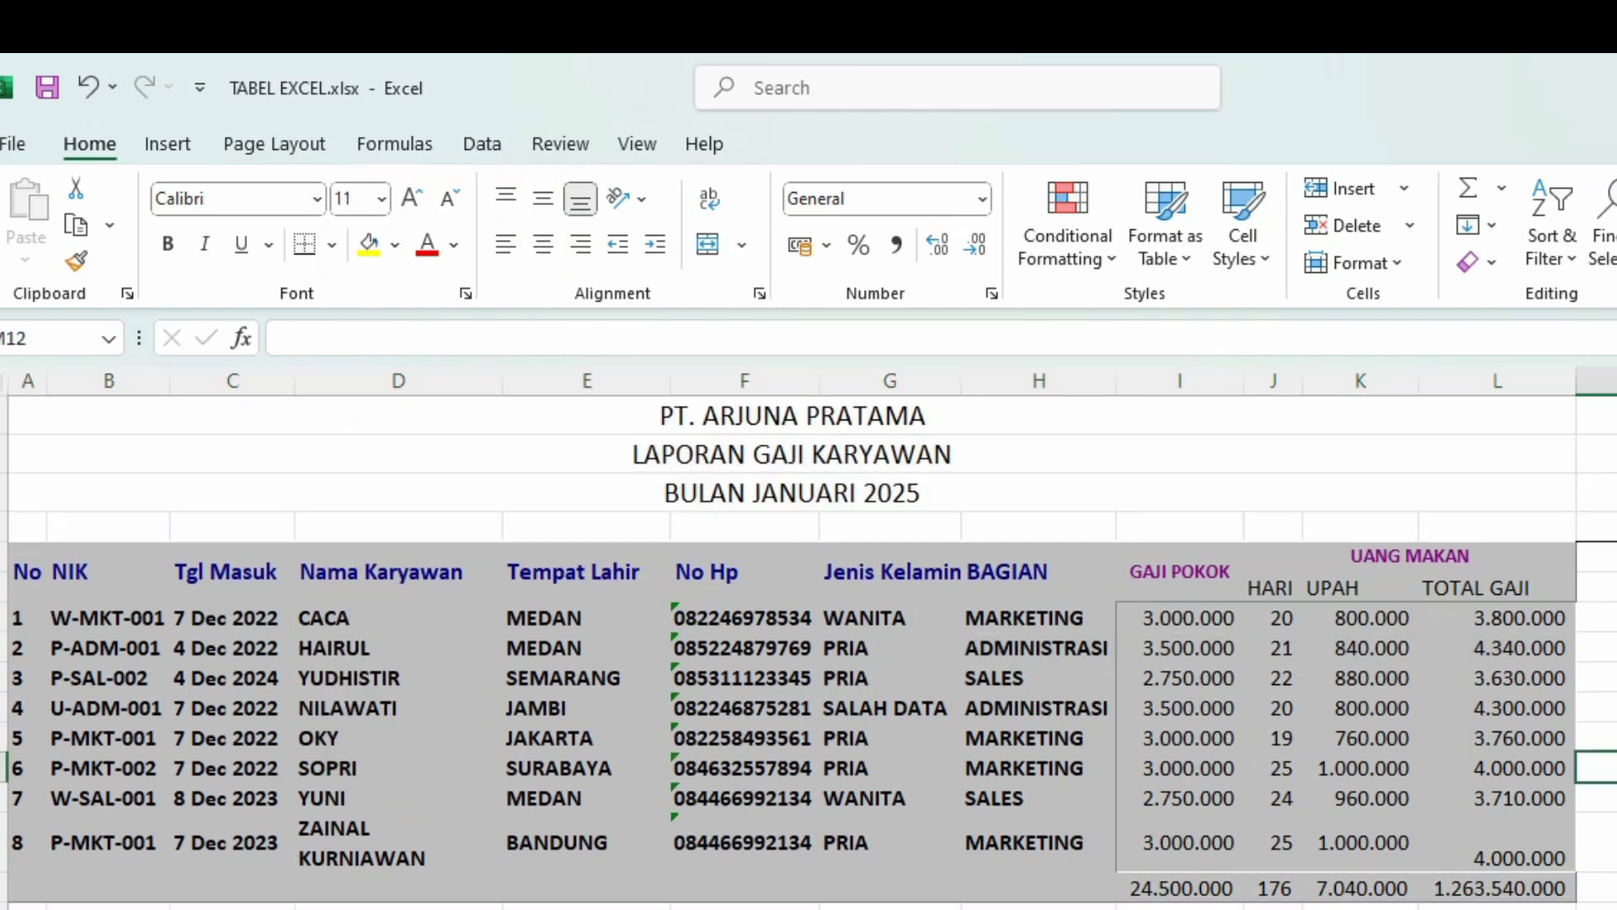
{"action": "scroll", "coordinate": [809, 640], "scroll_direction": "down", "scroll_amount": 2}
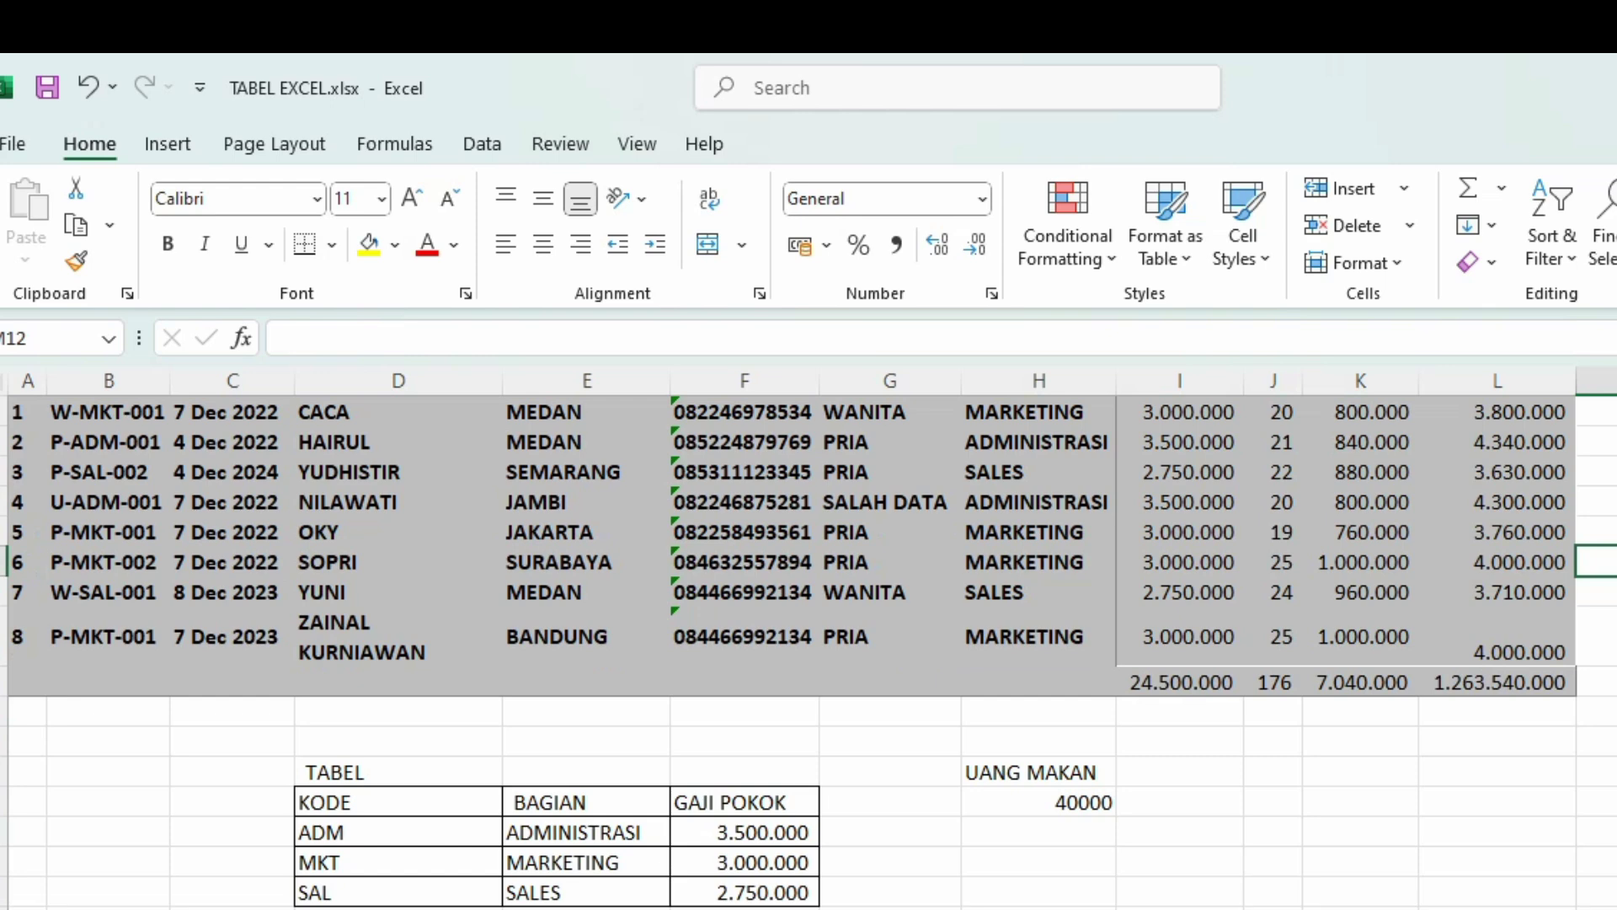
{"action": "scroll", "coordinate": [808, 640], "scroll_direction": "up", "scroll_amount": 2}
{"action": "scroll", "coordinate": [1596, 801], "scroll_direction": "down", "scroll_amount": 1}
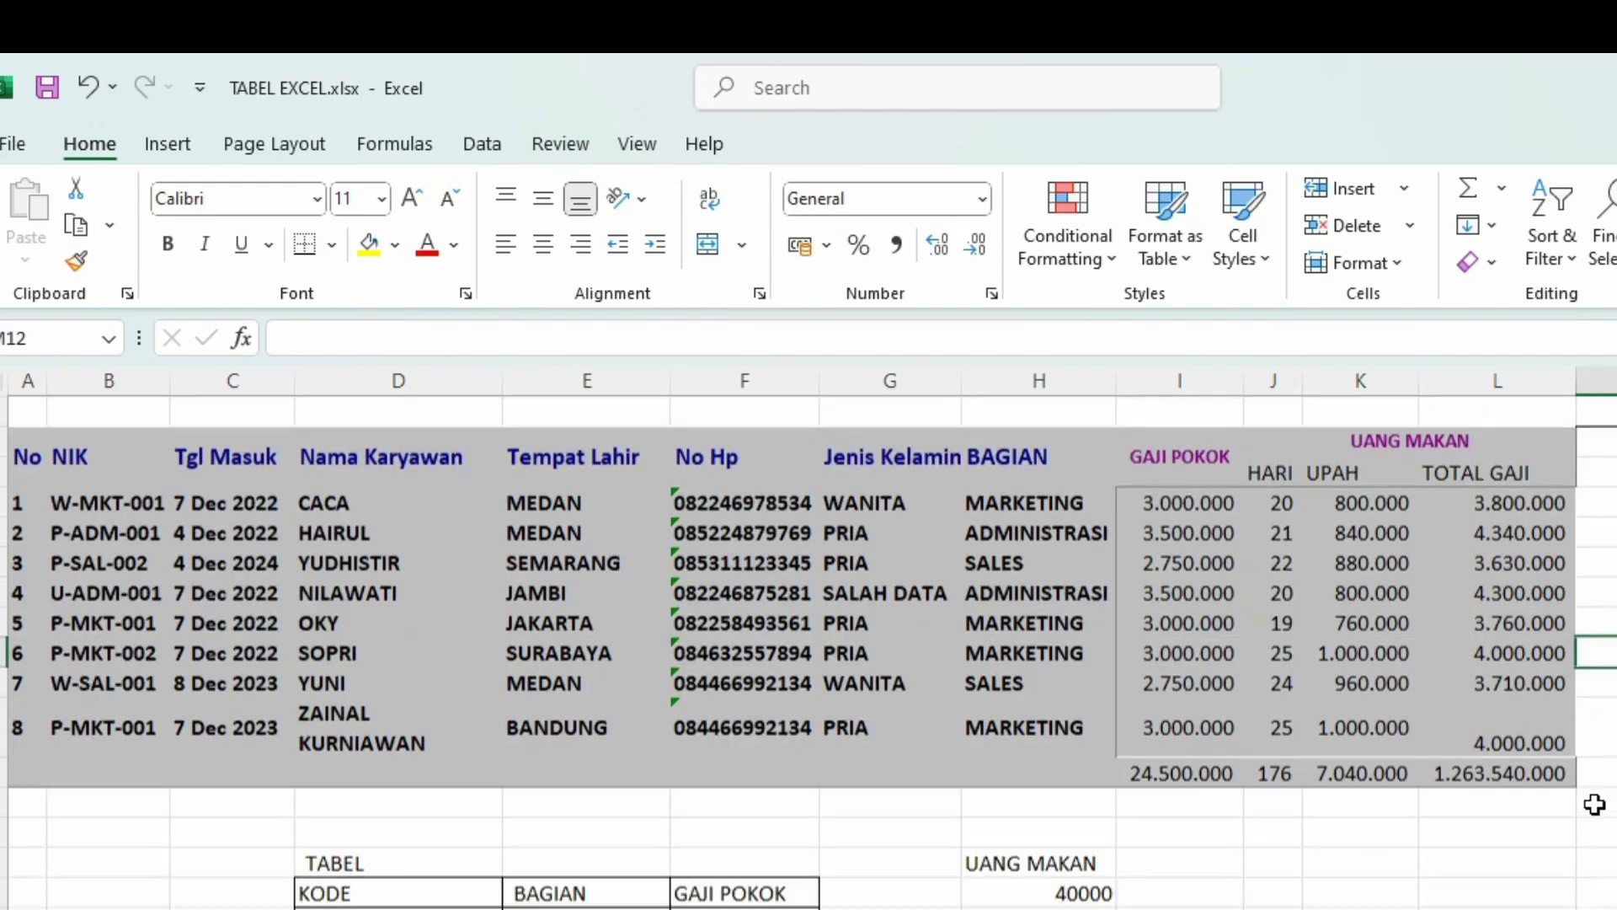
{"action": "left_click", "coordinate": [849, 514]}
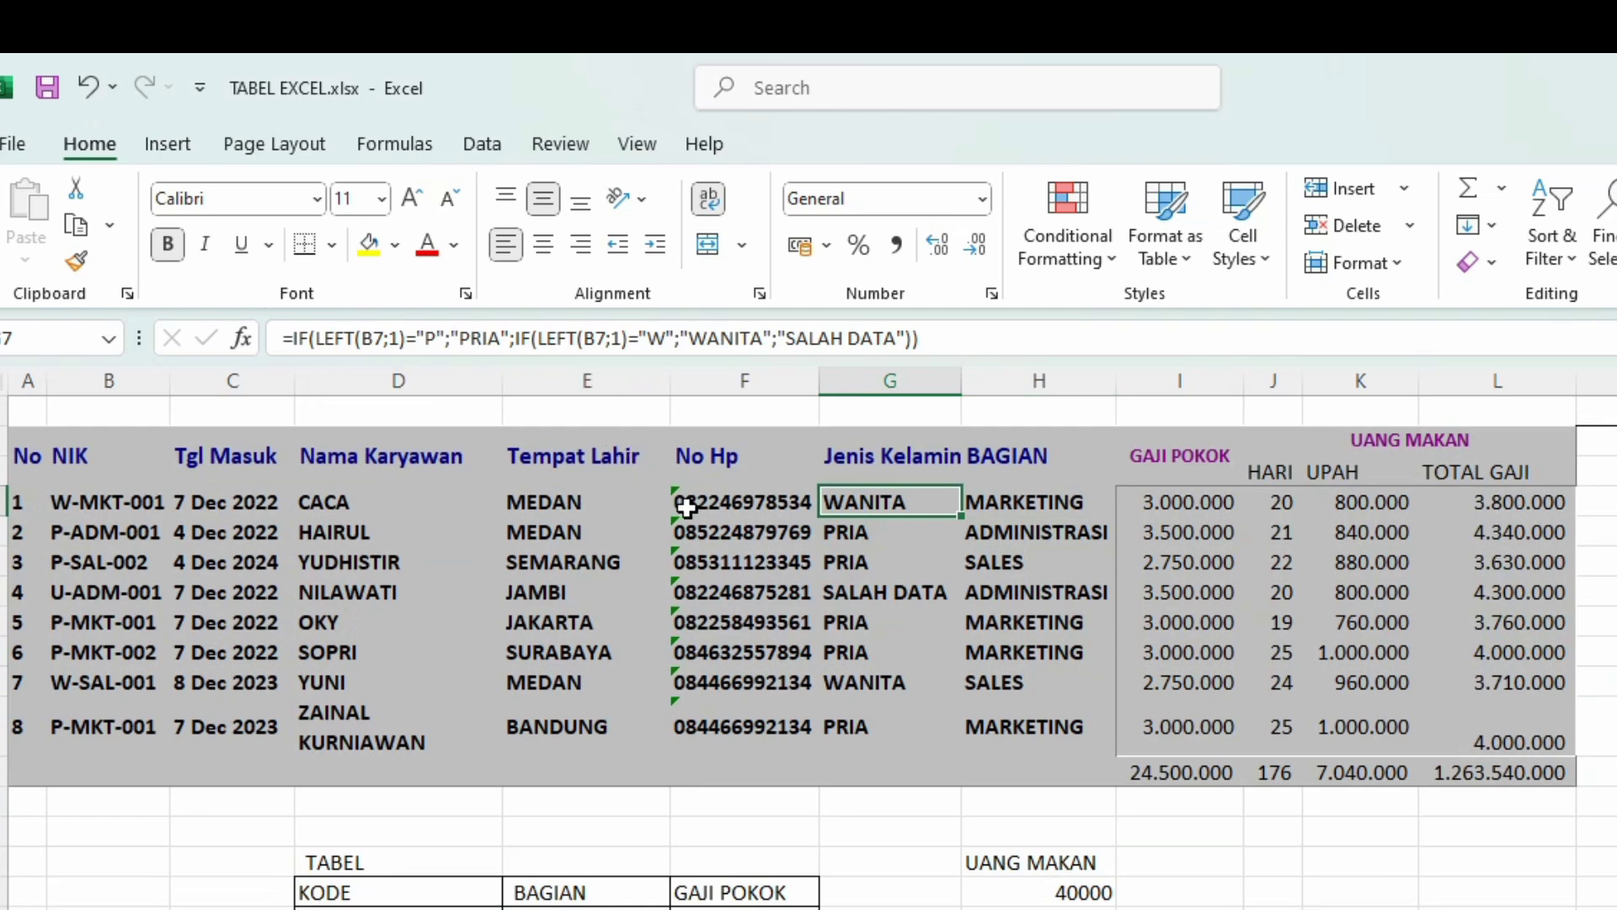
{"action": "left_click", "coordinate": [1008, 512]}
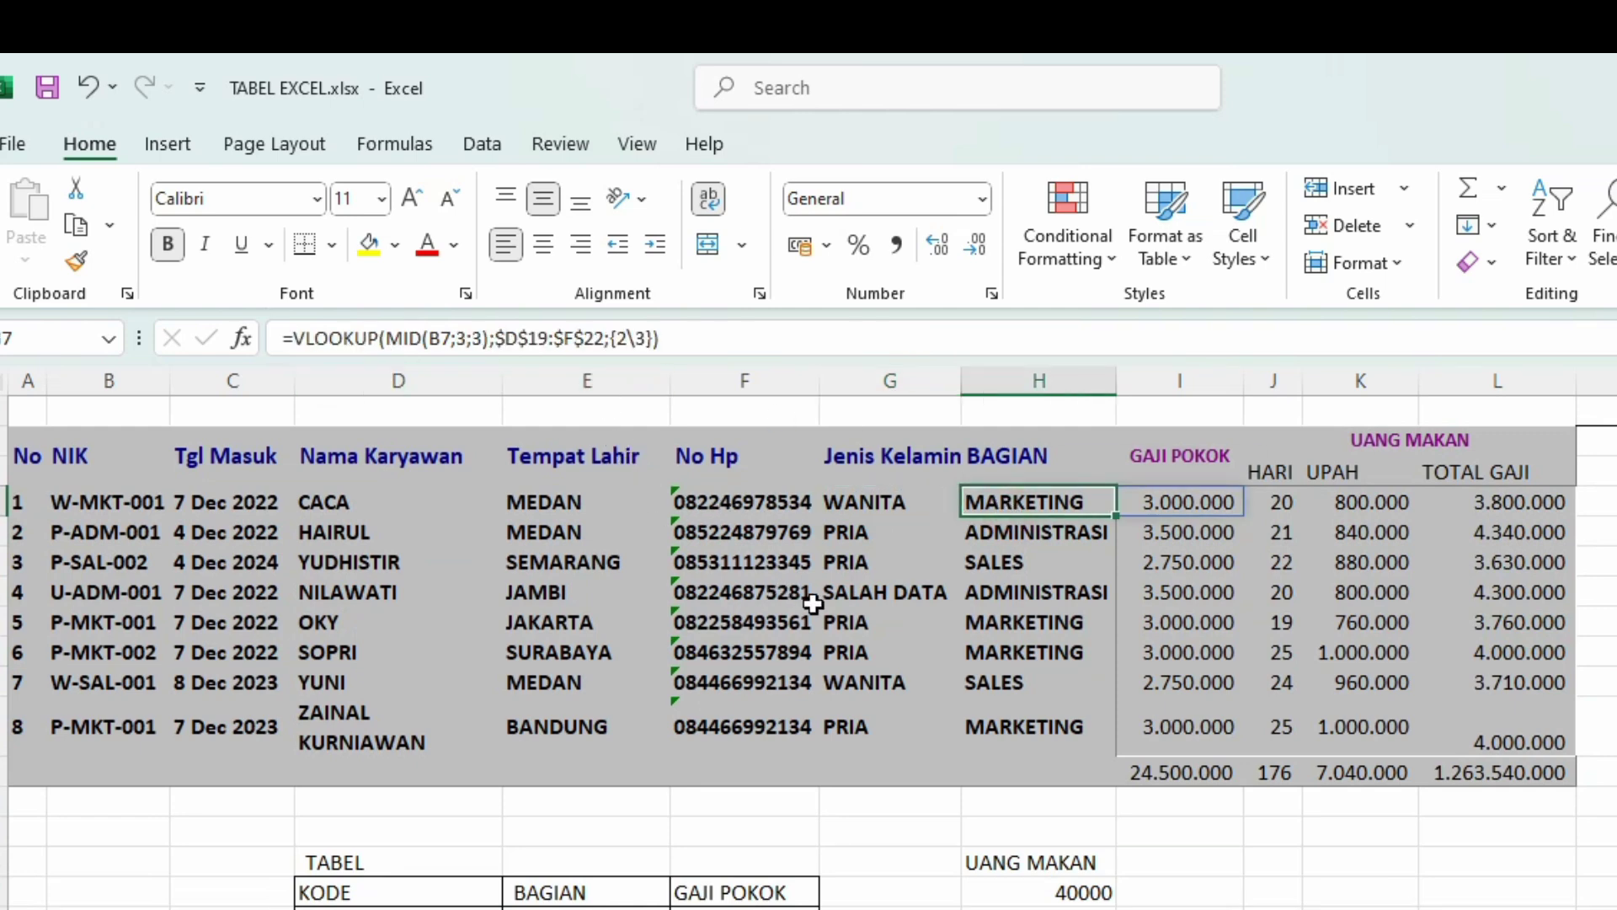
{"action": "left_click", "coordinate": [1049, 829]}
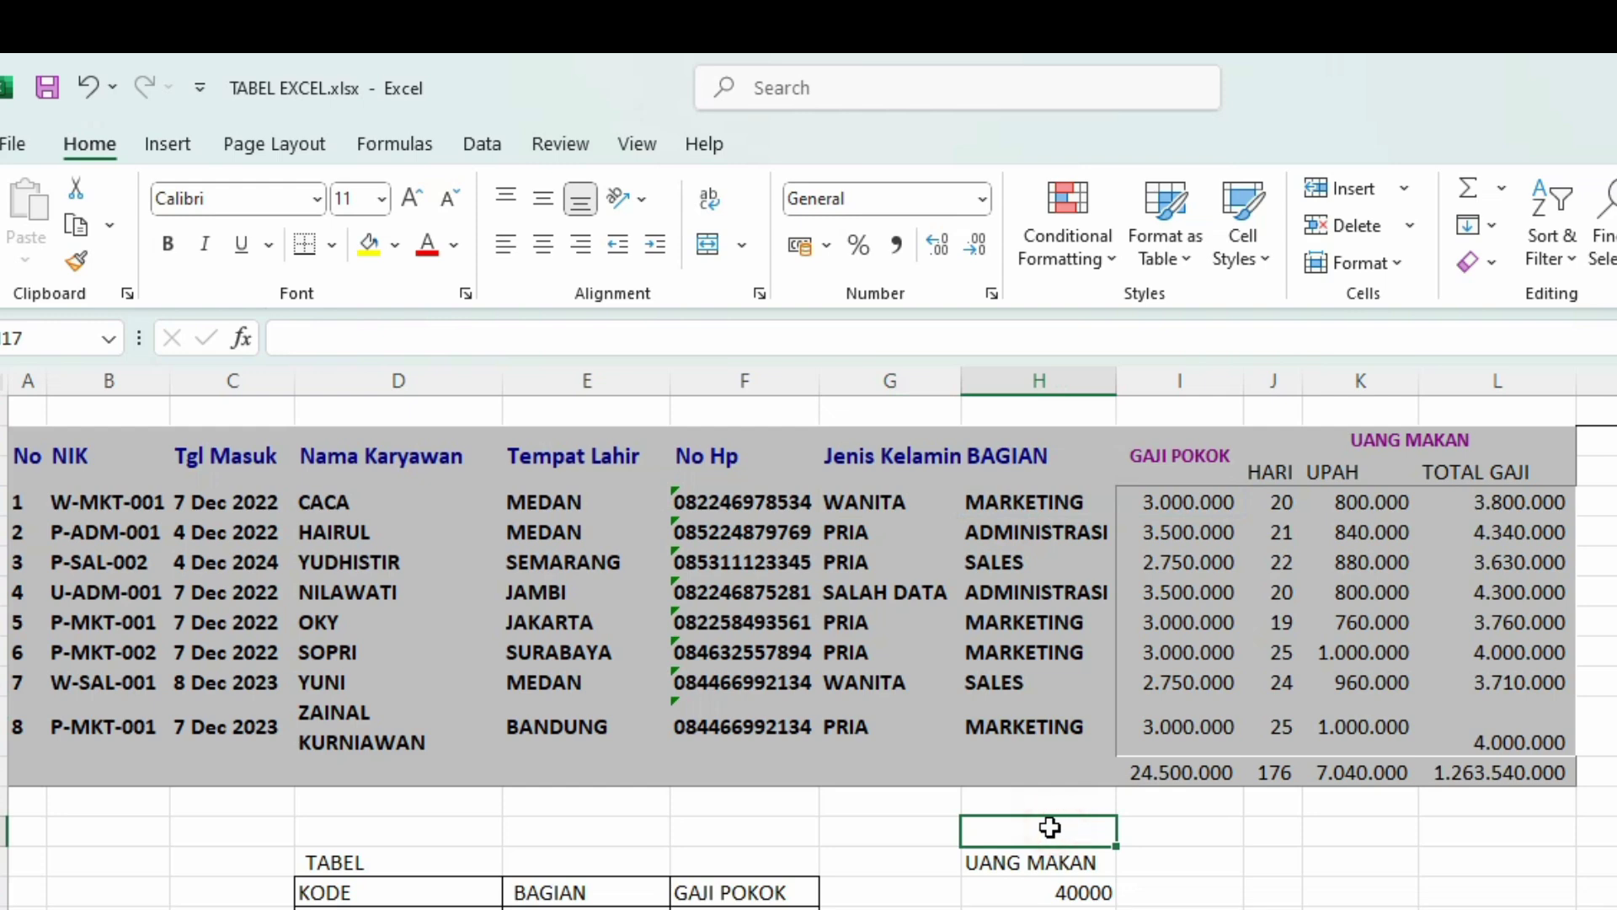